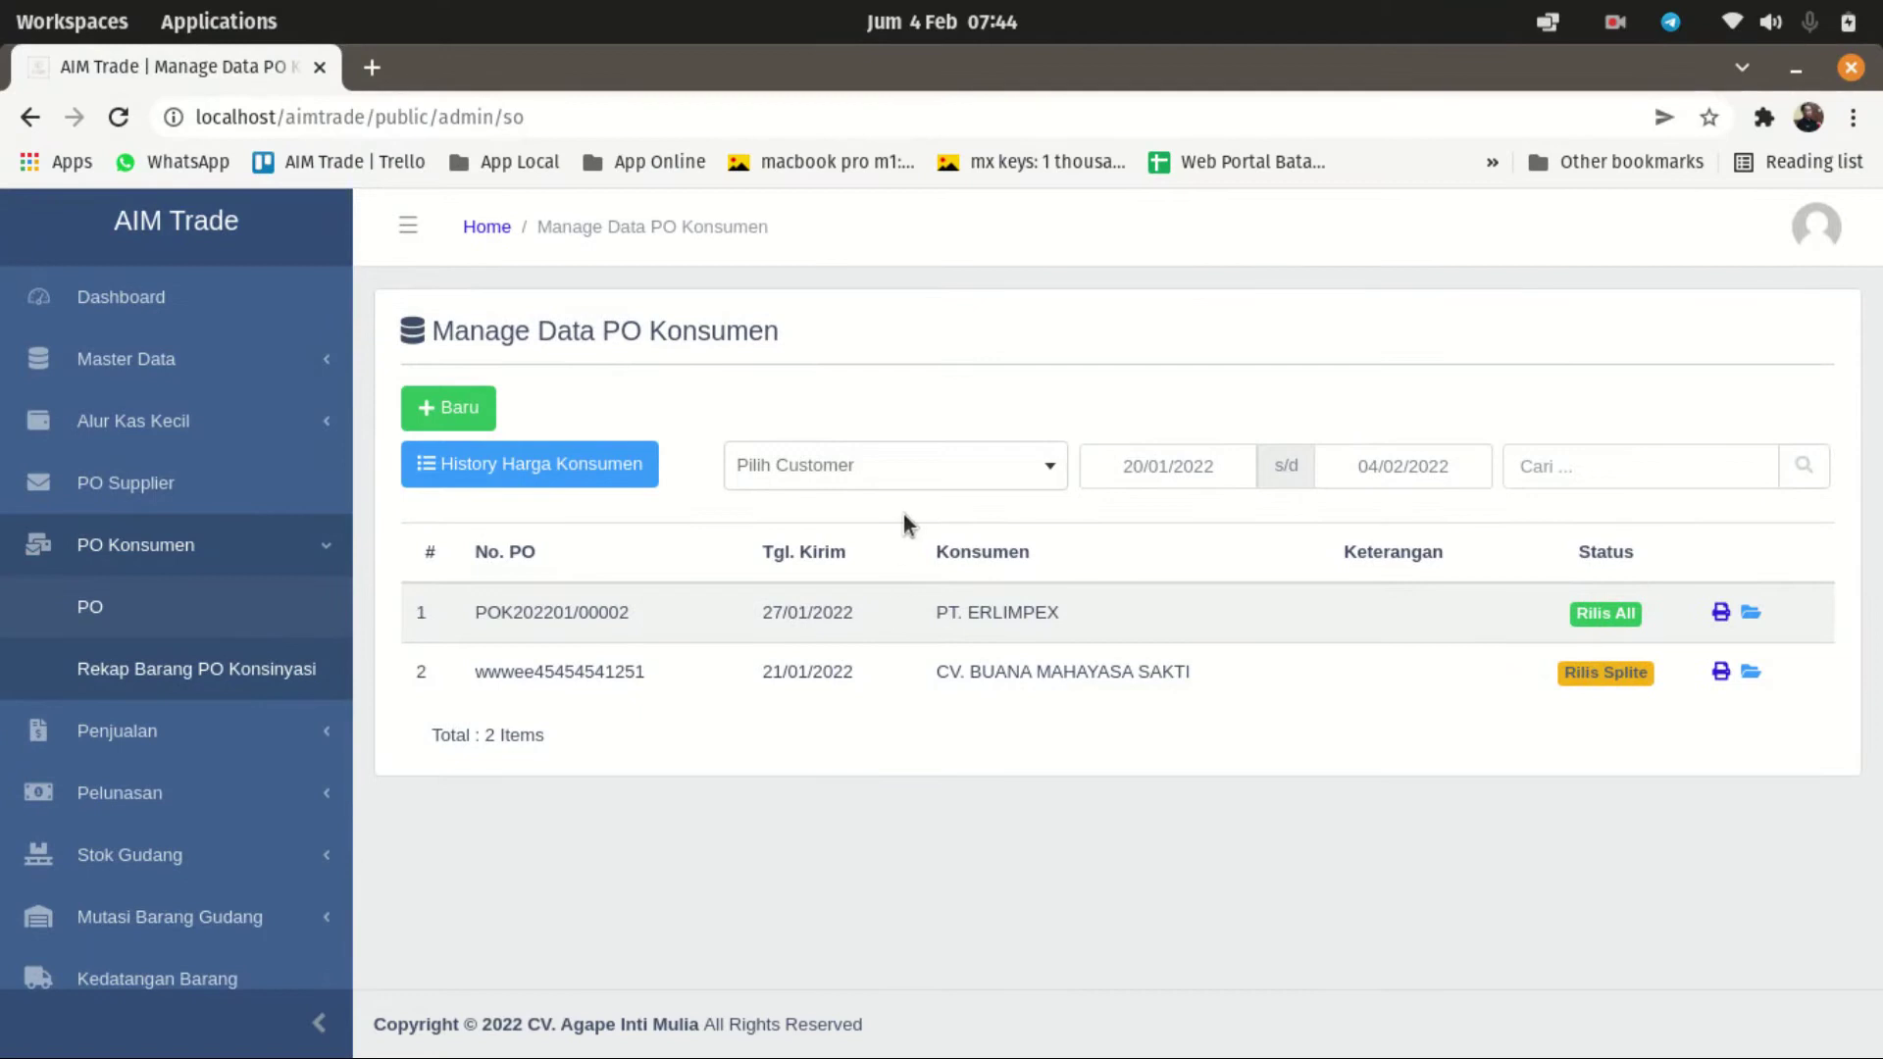
Step: Open the Data Stok page of Stok Gudang in a separate browser tab and switch to it
{"action": "left_click", "coordinate": [140, 363]}
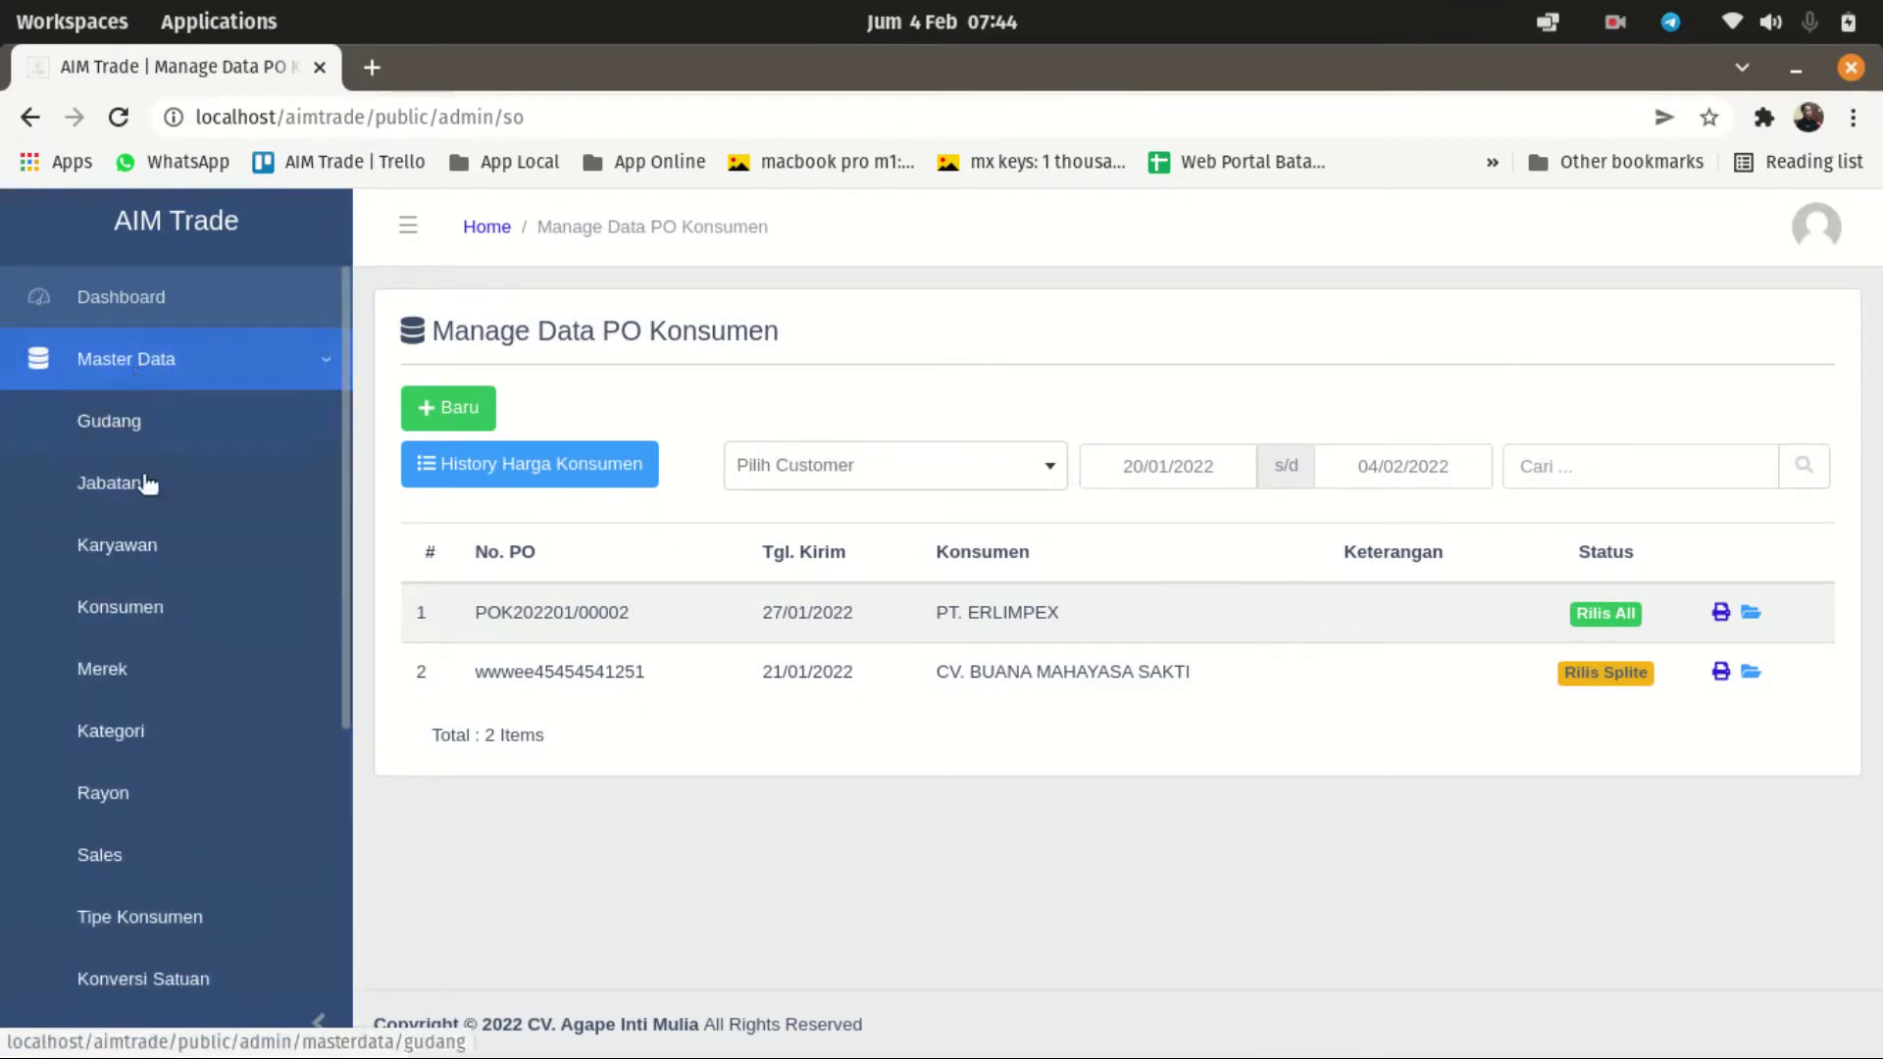
{"action": "scroll", "coordinate": [196, 596], "scroll_direction": "down", "scroll_amount": 1}
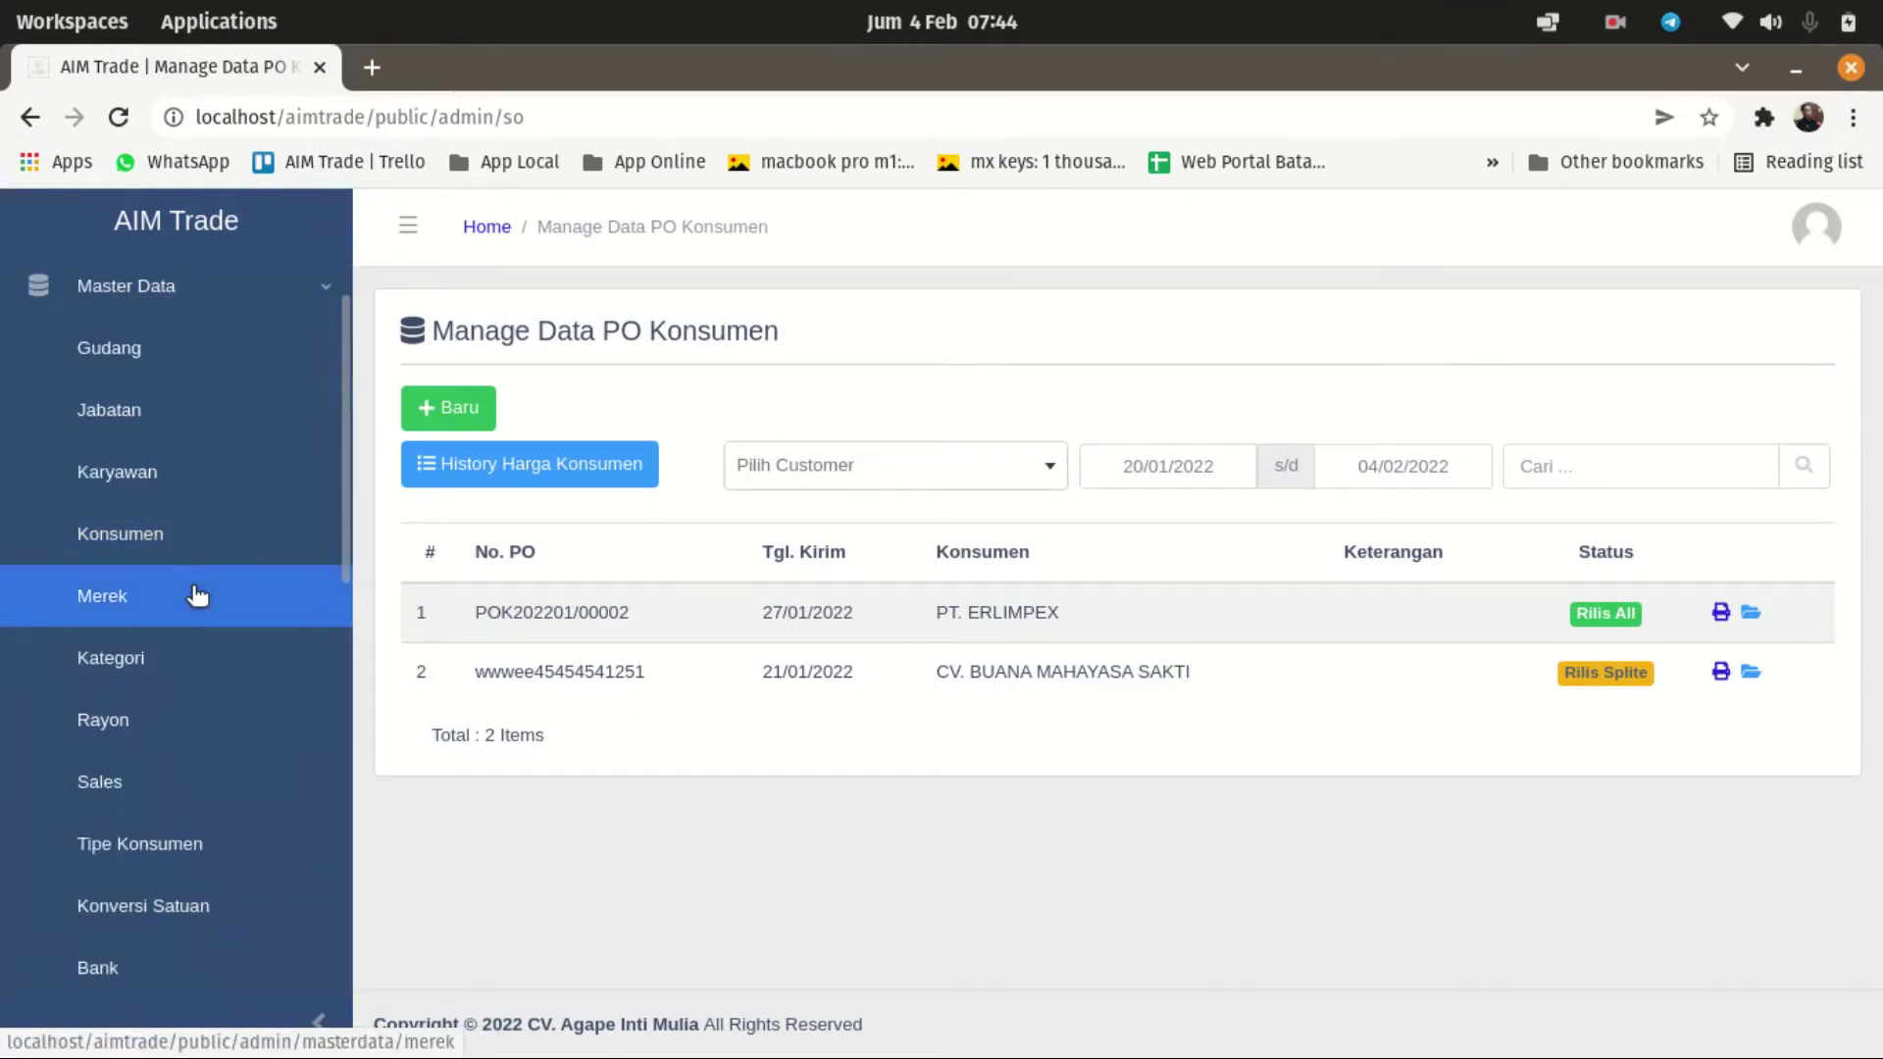
{"action": "scroll", "coordinate": [196, 596], "scroll_direction": "down", "scroll_amount": 4}
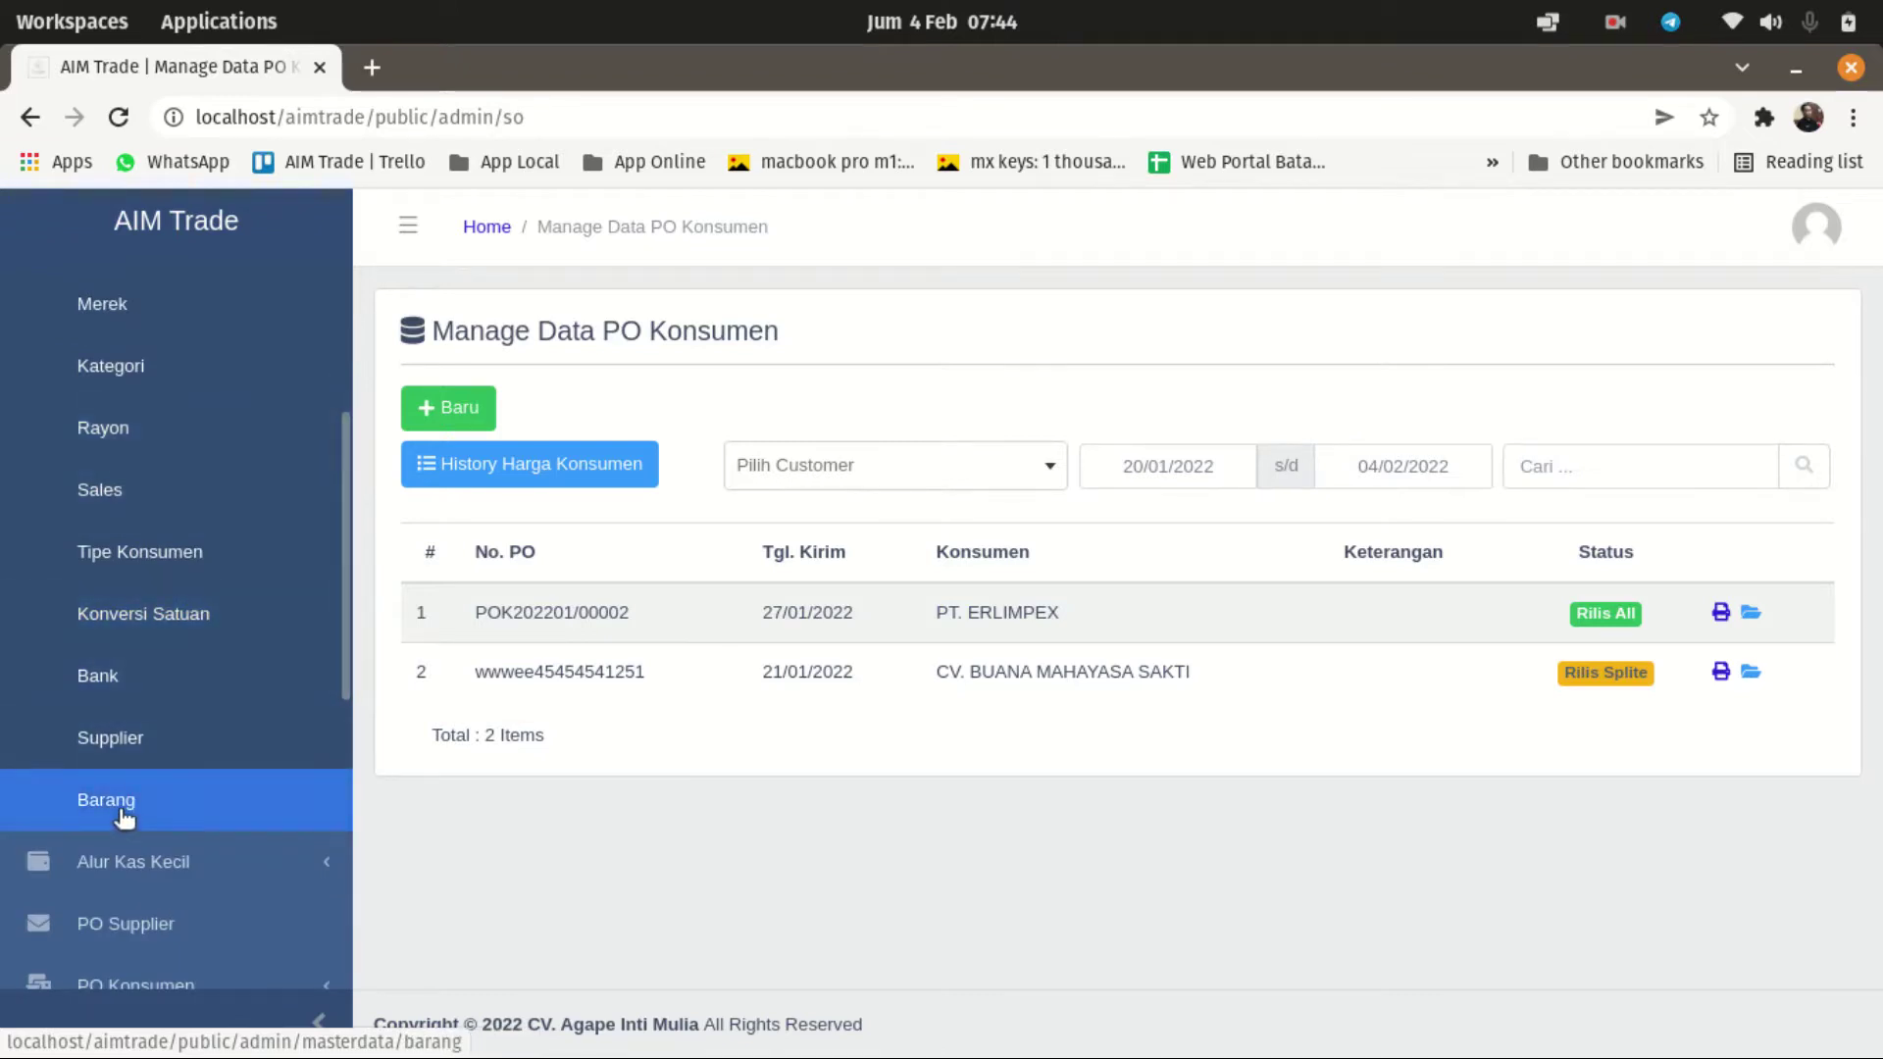
{"action": "scroll", "coordinate": [162, 780], "scroll_direction": "down", "scroll_amount": 7}
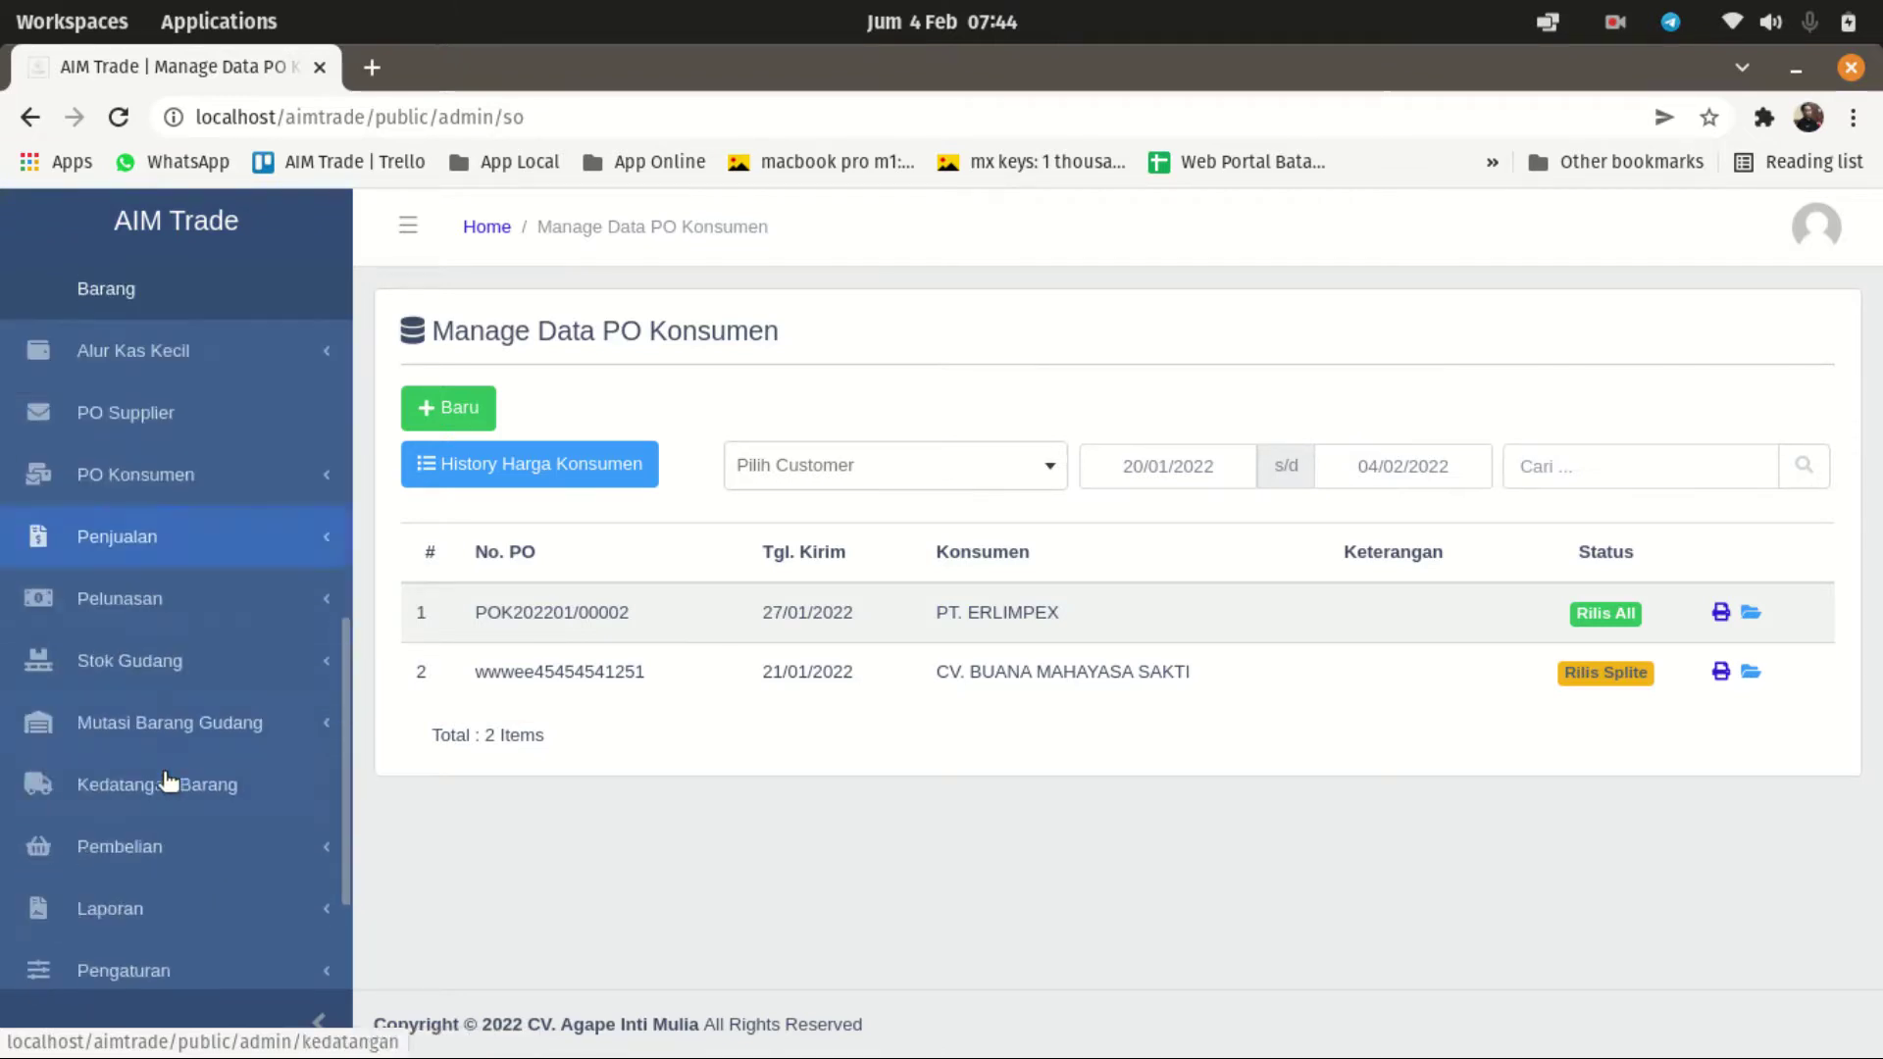
{"action": "left_click", "coordinate": [157, 662]}
{"action": "scroll", "coordinate": [157, 686], "scroll_direction": "down", "scroll_amount": 10}
{"action": "scroll", "coordinate": [170, 544], "scroll_direction": "up", "scroll_amount": 7}
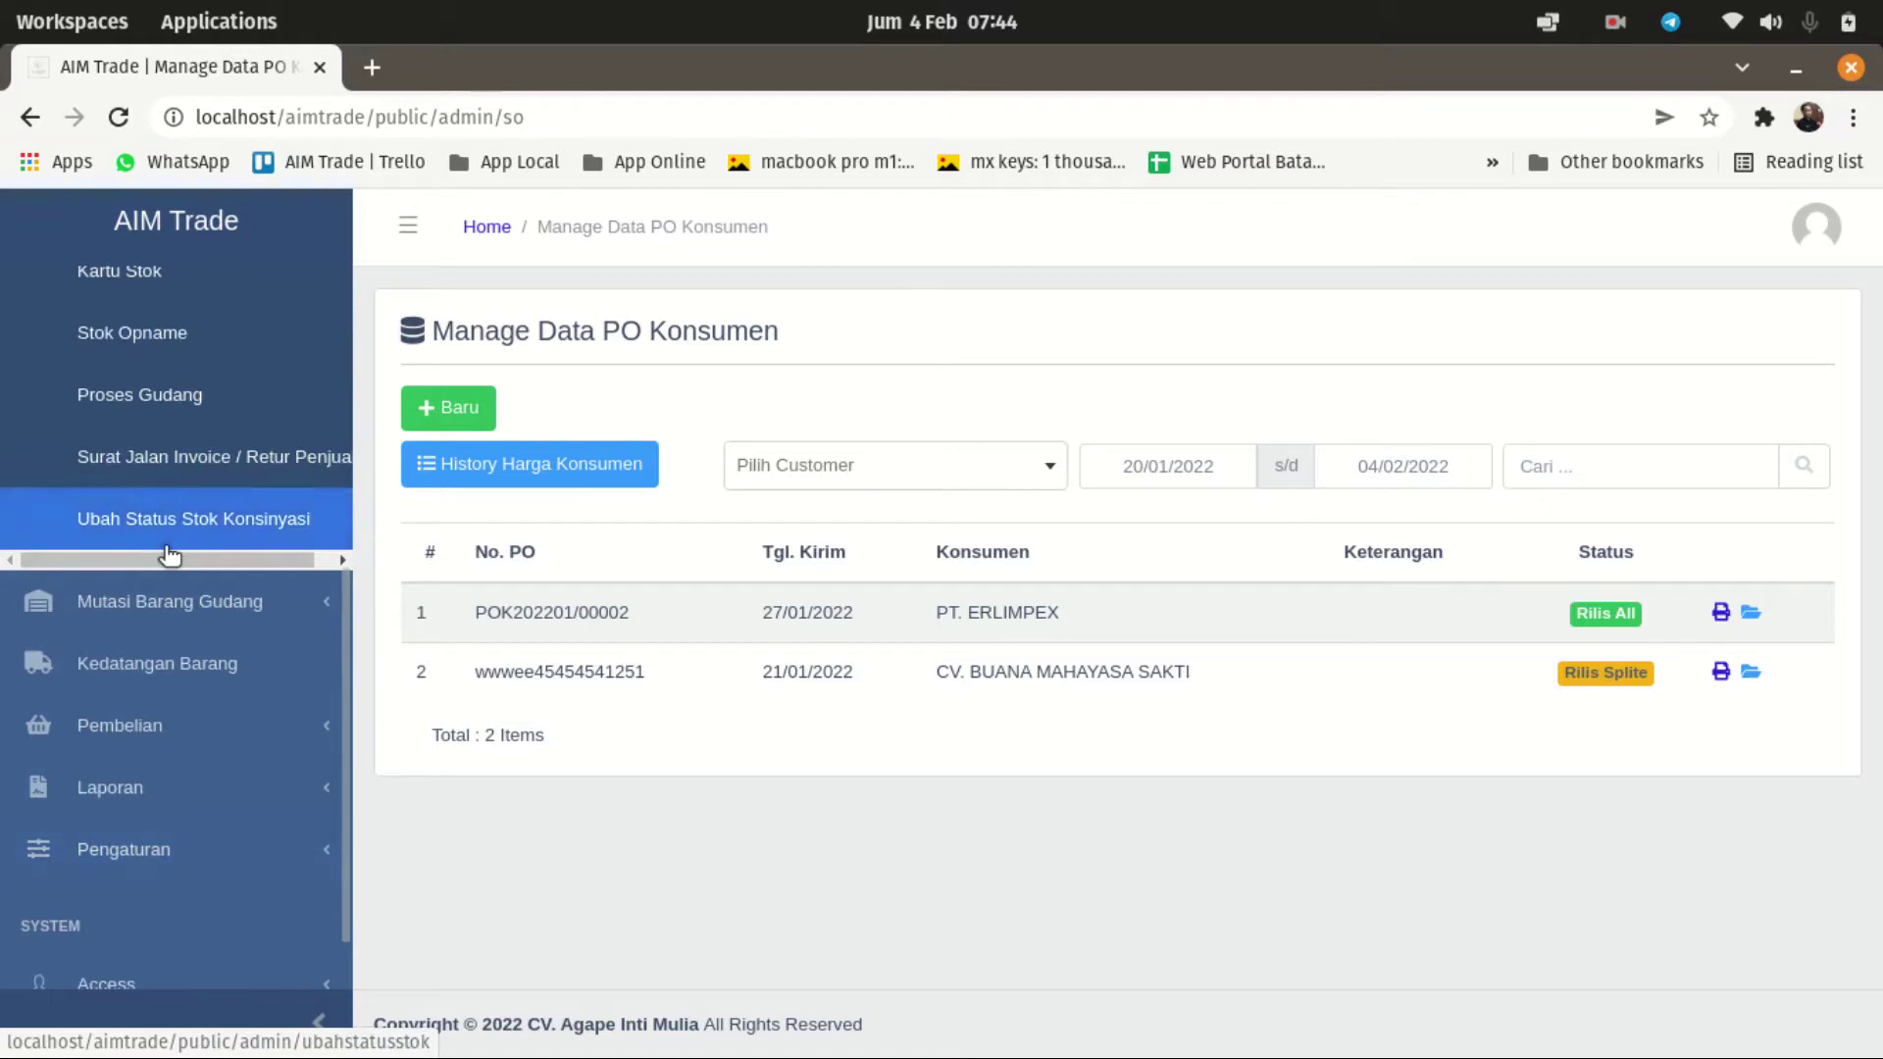
{"action": "right_click", "coordinate": [129, 431]}
{"action": "left_click", "coordinate": [197, 446]}
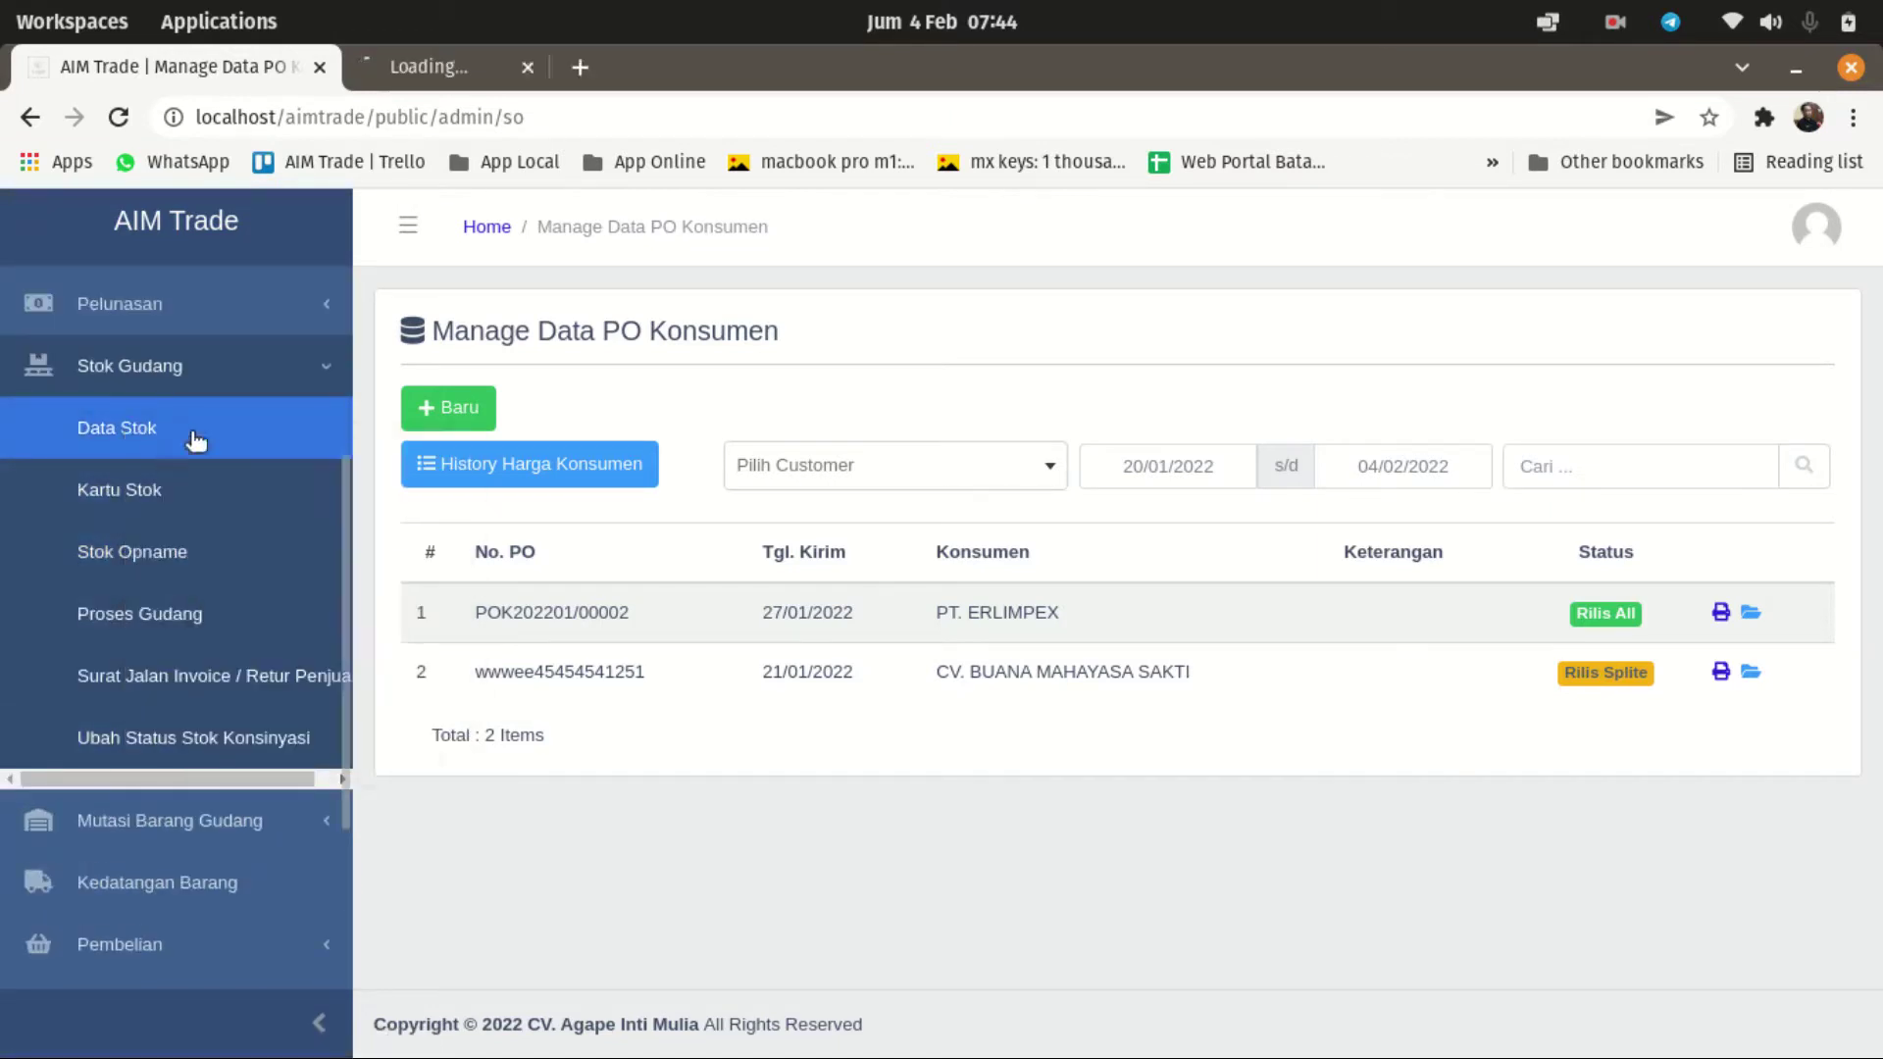
{"action": "left_click", "coordinate": [451, 72]}
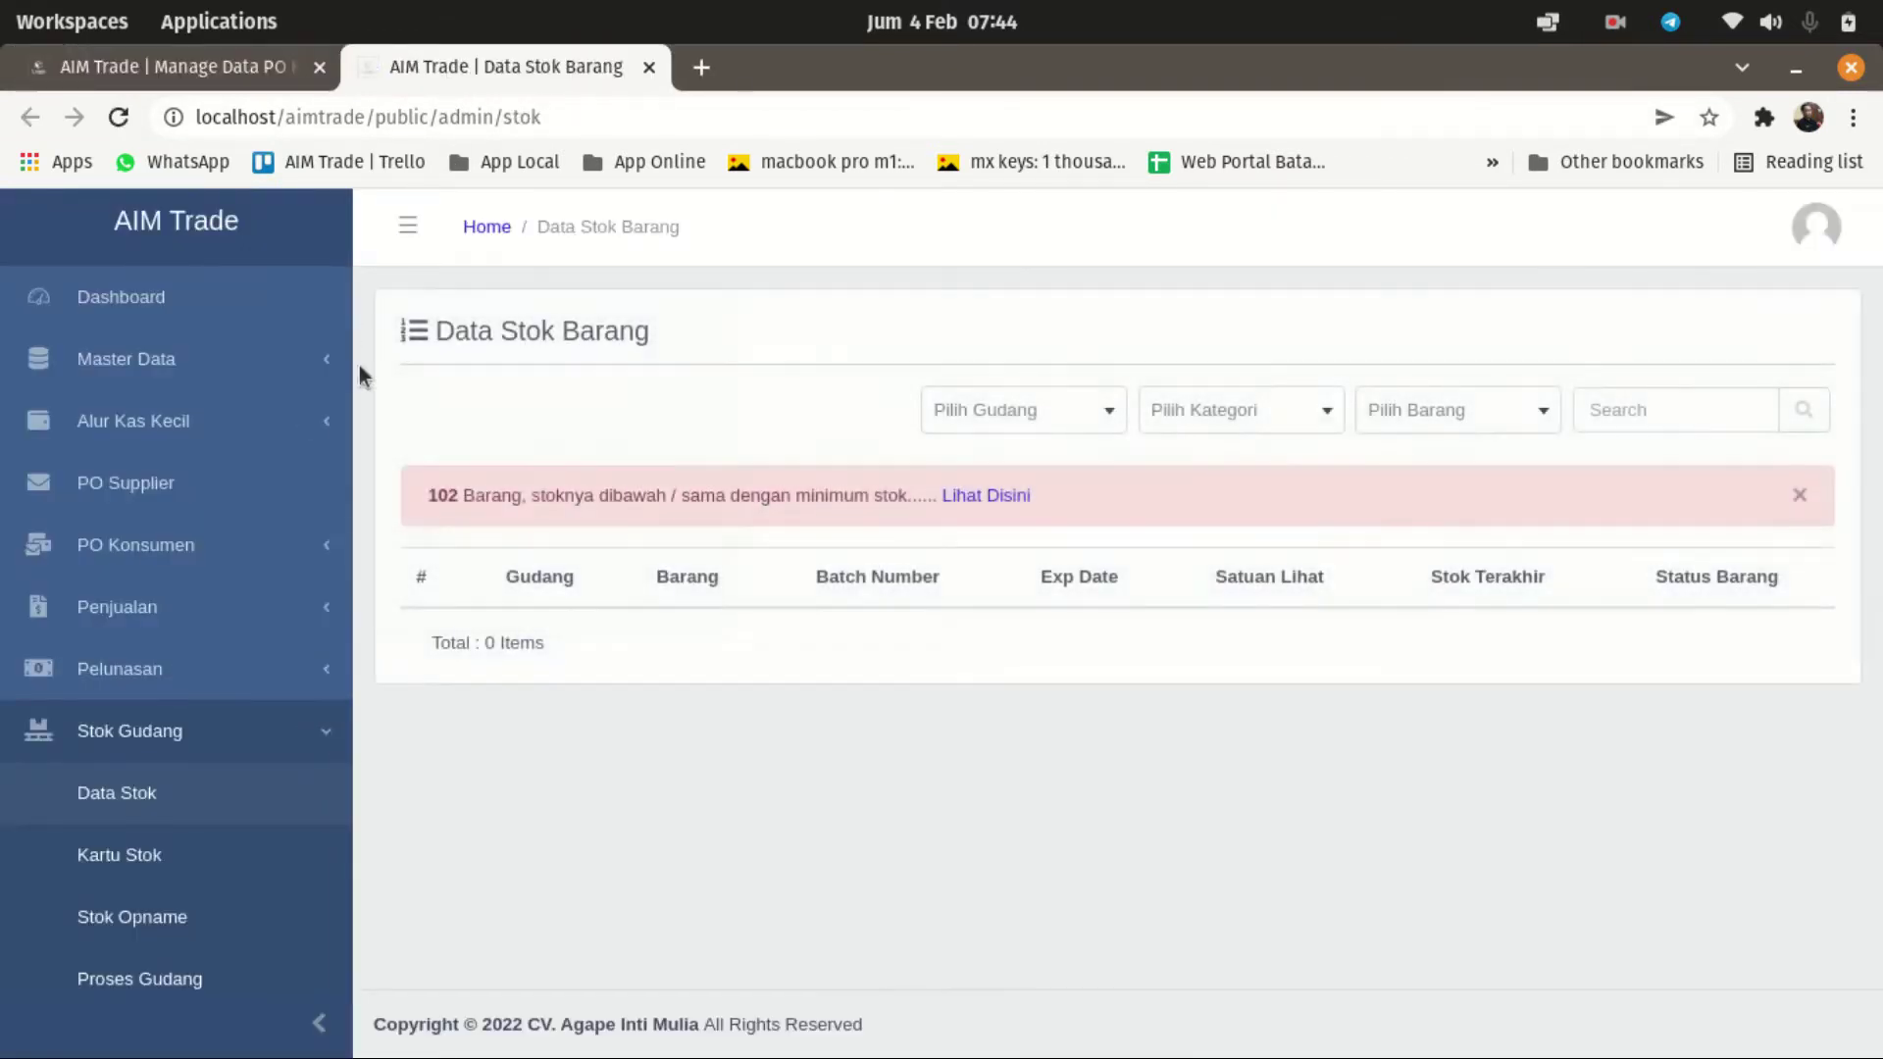
Step: Filter the stock data by the Good Stock warehouse and review the listed items with their stock and ownership status
{"action": "left_click", "coordinate": [1047, 417]}
{"action": "left_click", "coordinate": [1037, 517]}
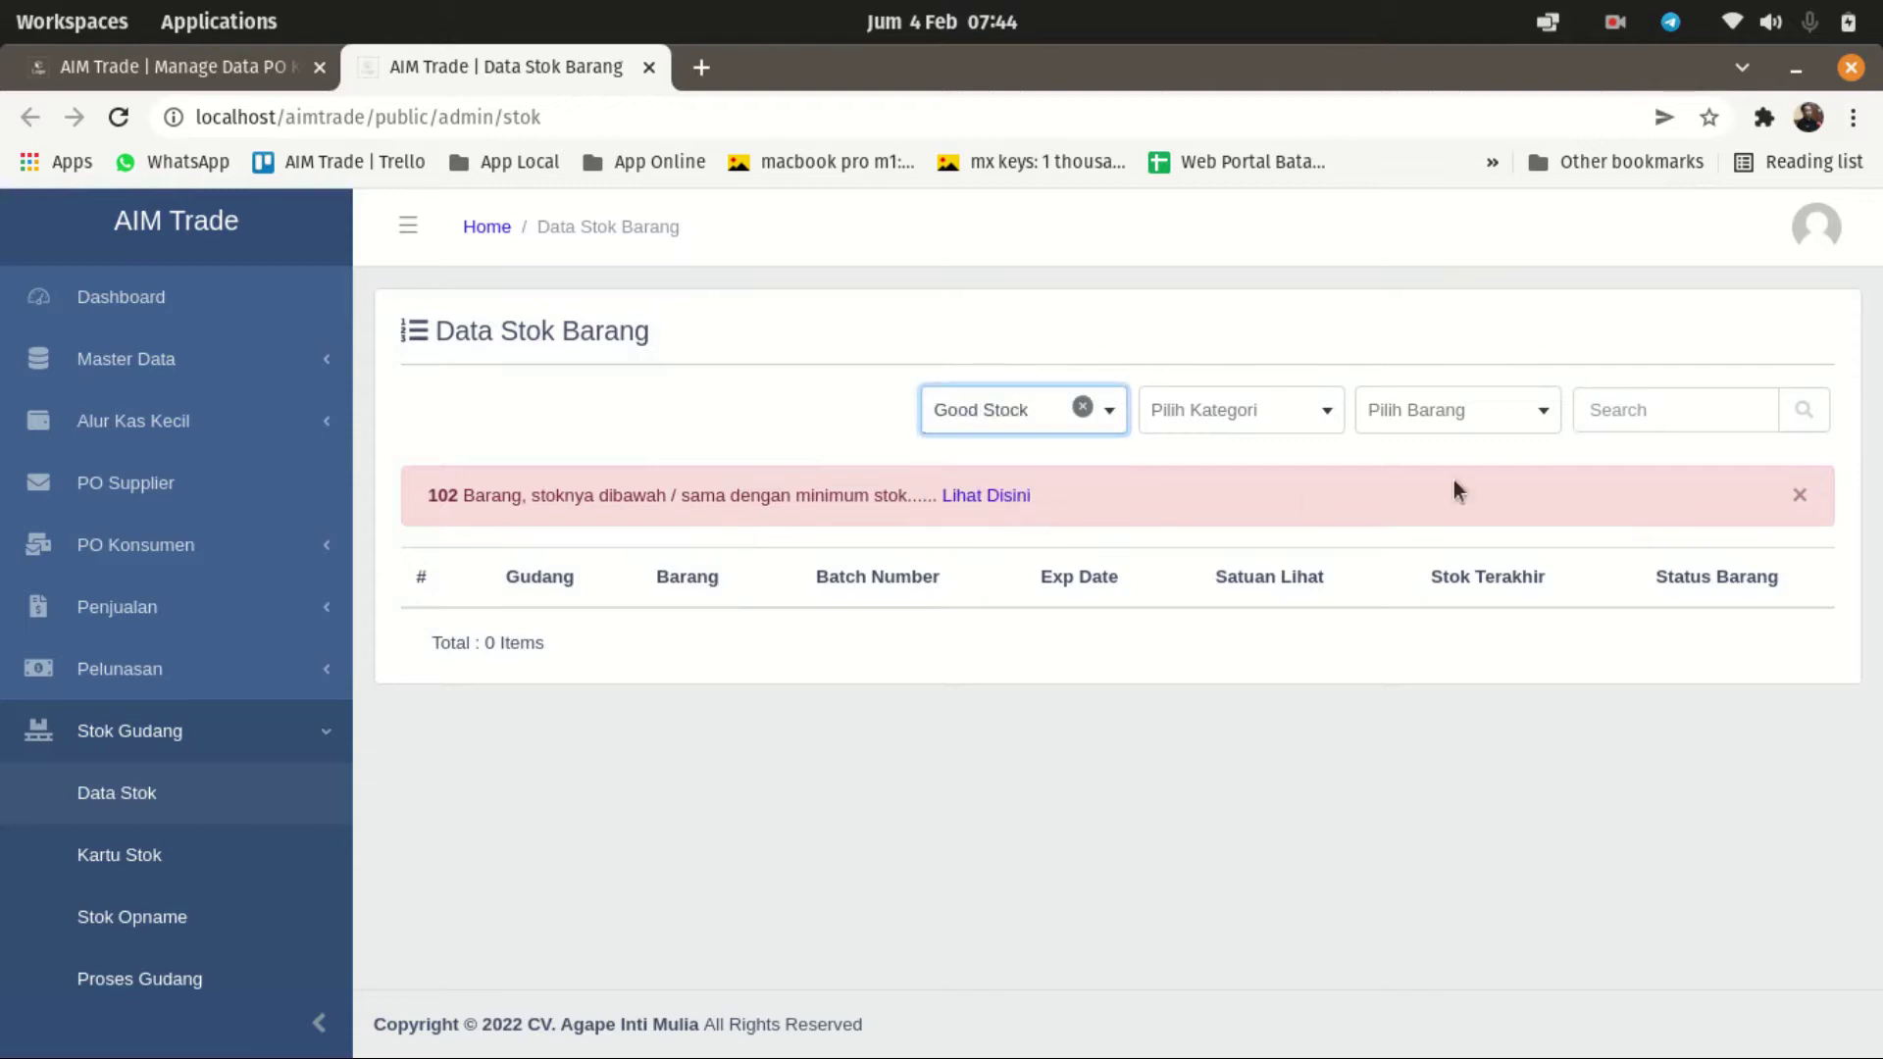
{"action": "left_click", "coordinate": [1802, 410]}
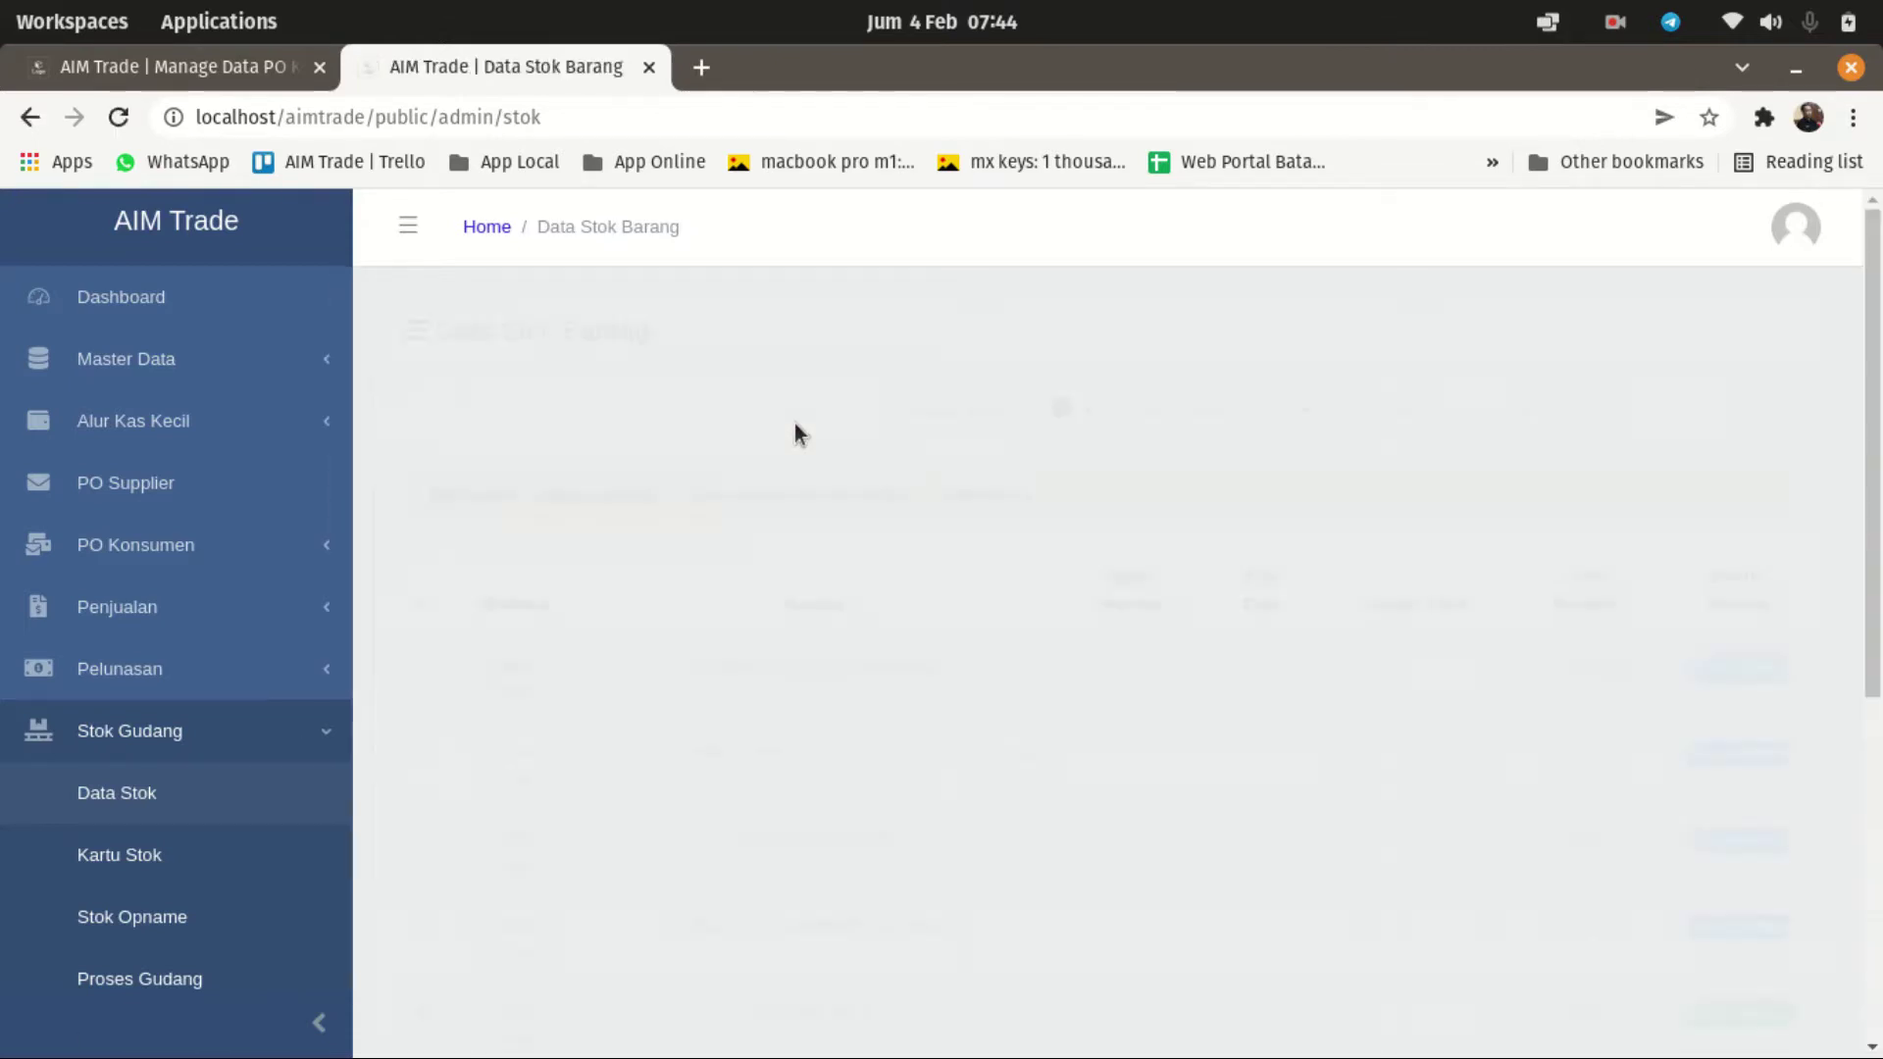
{"action": "scroll", "coordinate": [1349, 686], "scroll_direction": "down", "scroll_amount": 5}
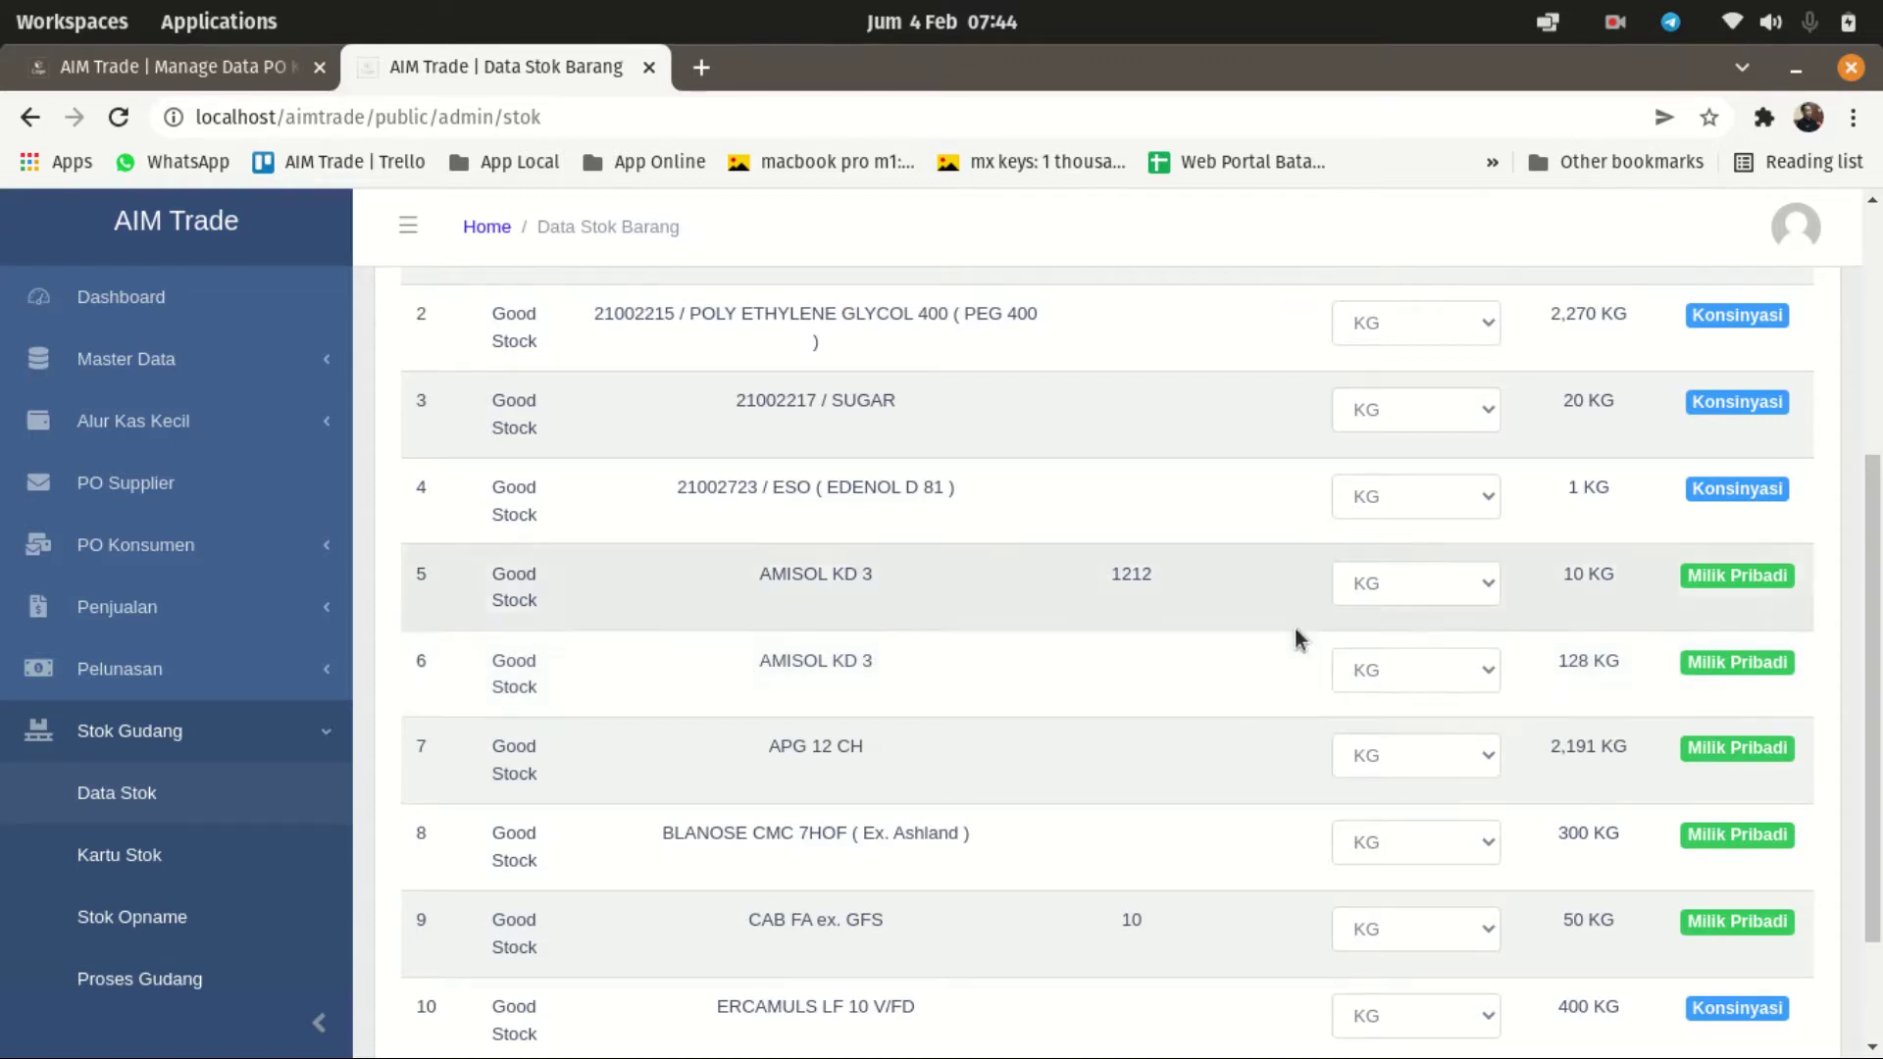
{"action": "scroll", "coordinate": [1294, 628], "scroll_direction": "up", "scroll_amount": 3}
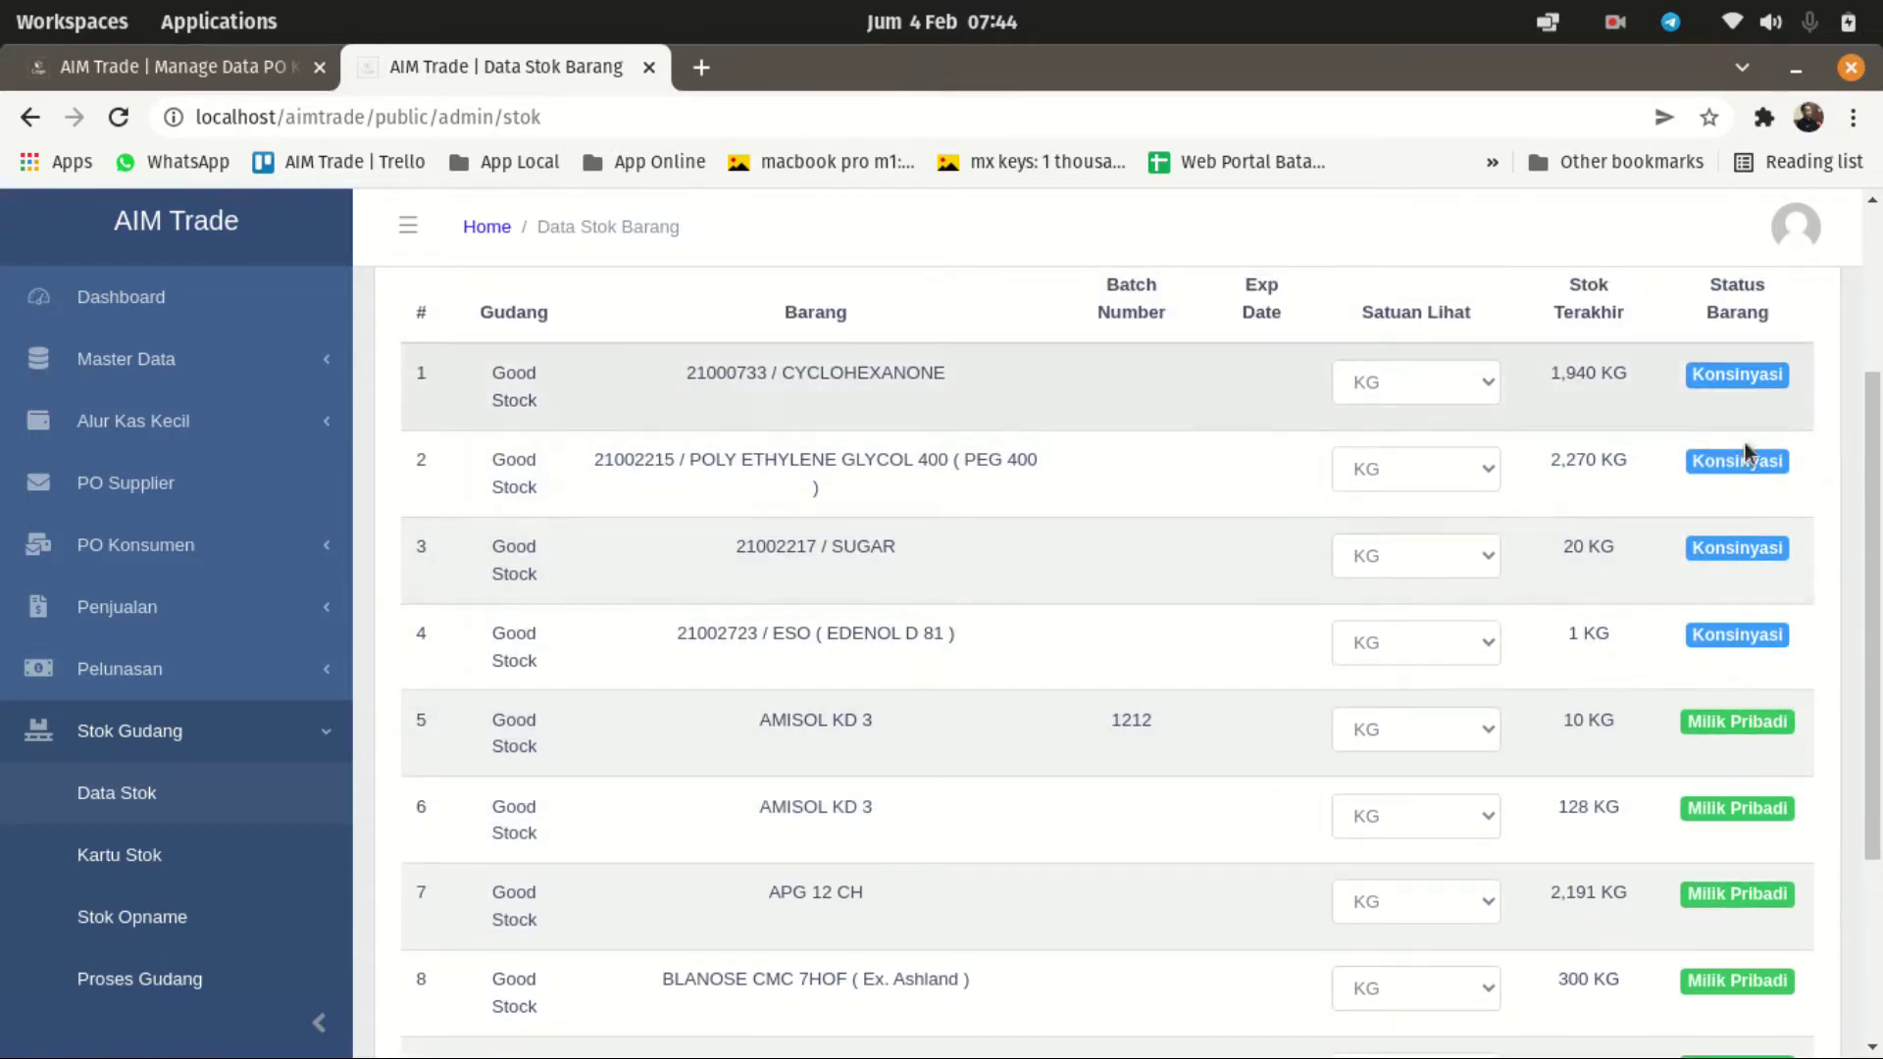
Step: Return to the PO Konsumen page and start a new PO with PT. ALFATAMA INTICIPTA as the consumer
{"action": "left_click", "coordinate": [214, 70]}
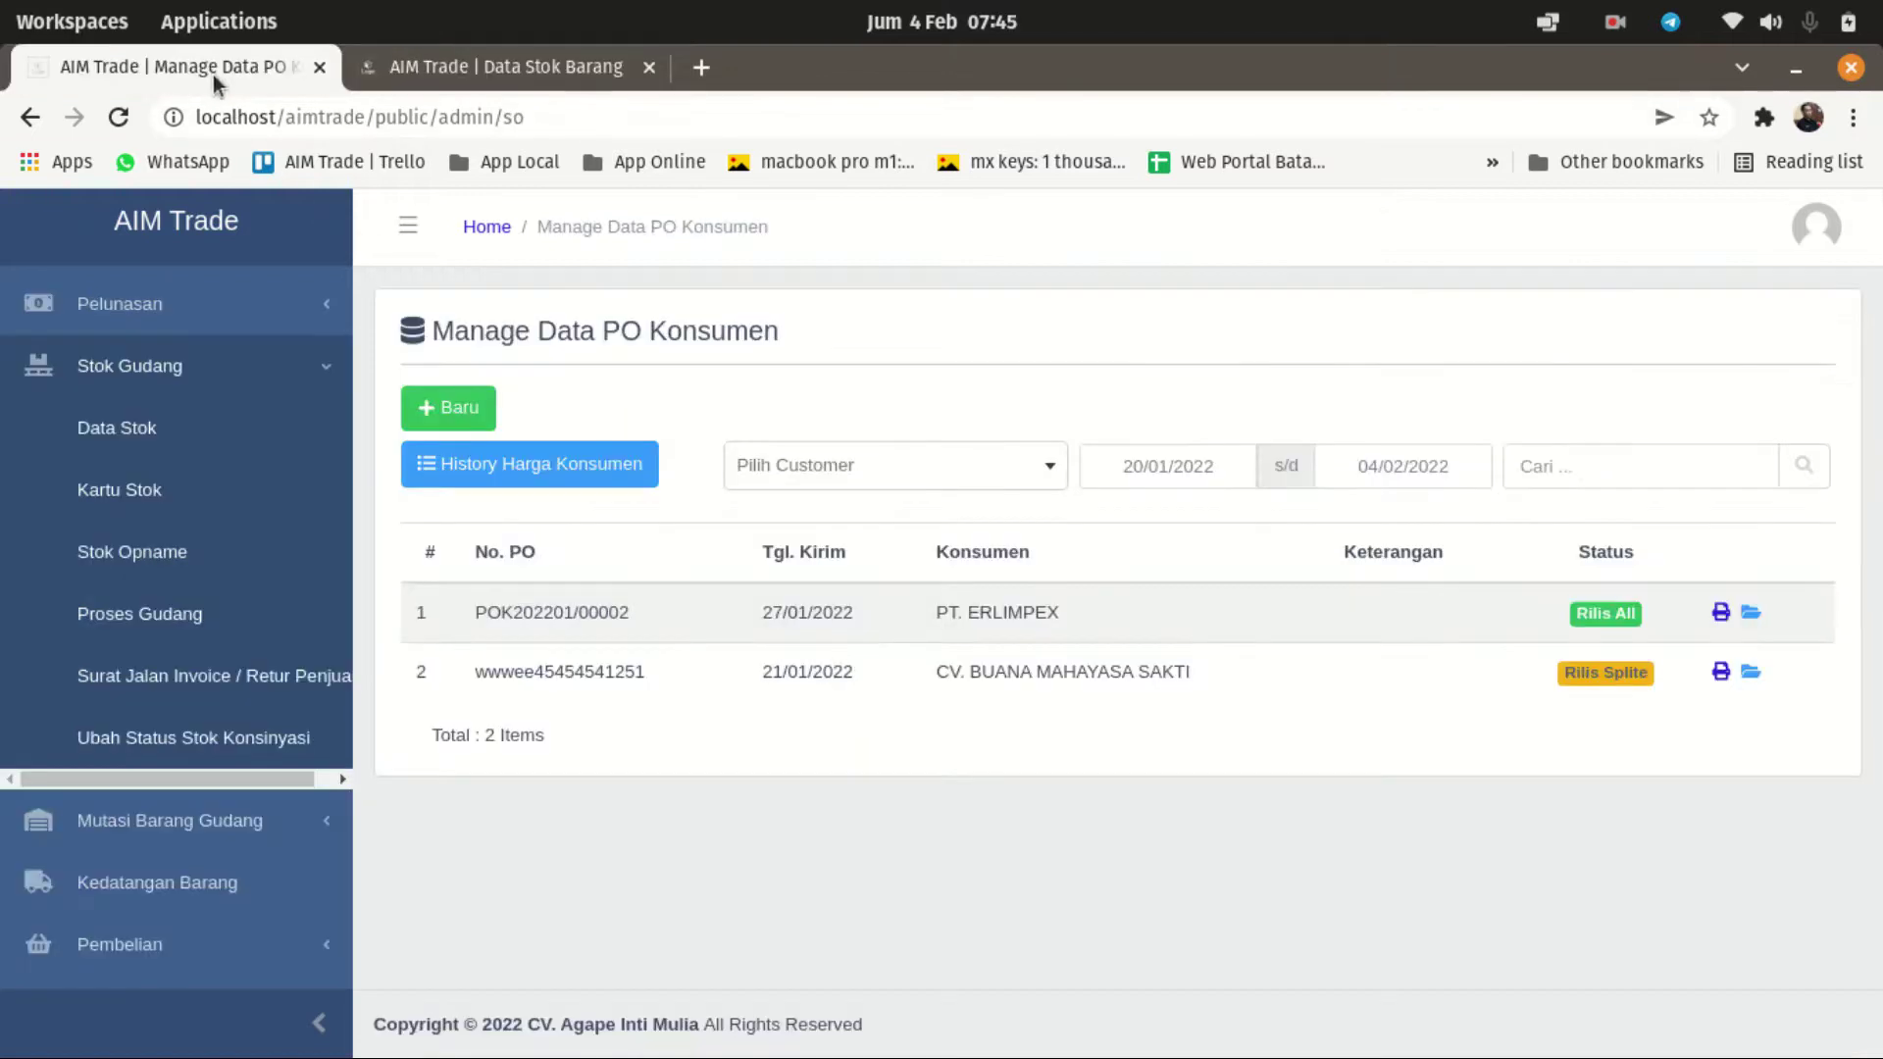
{"action": "left_click", "coordinate": [475, 418]}
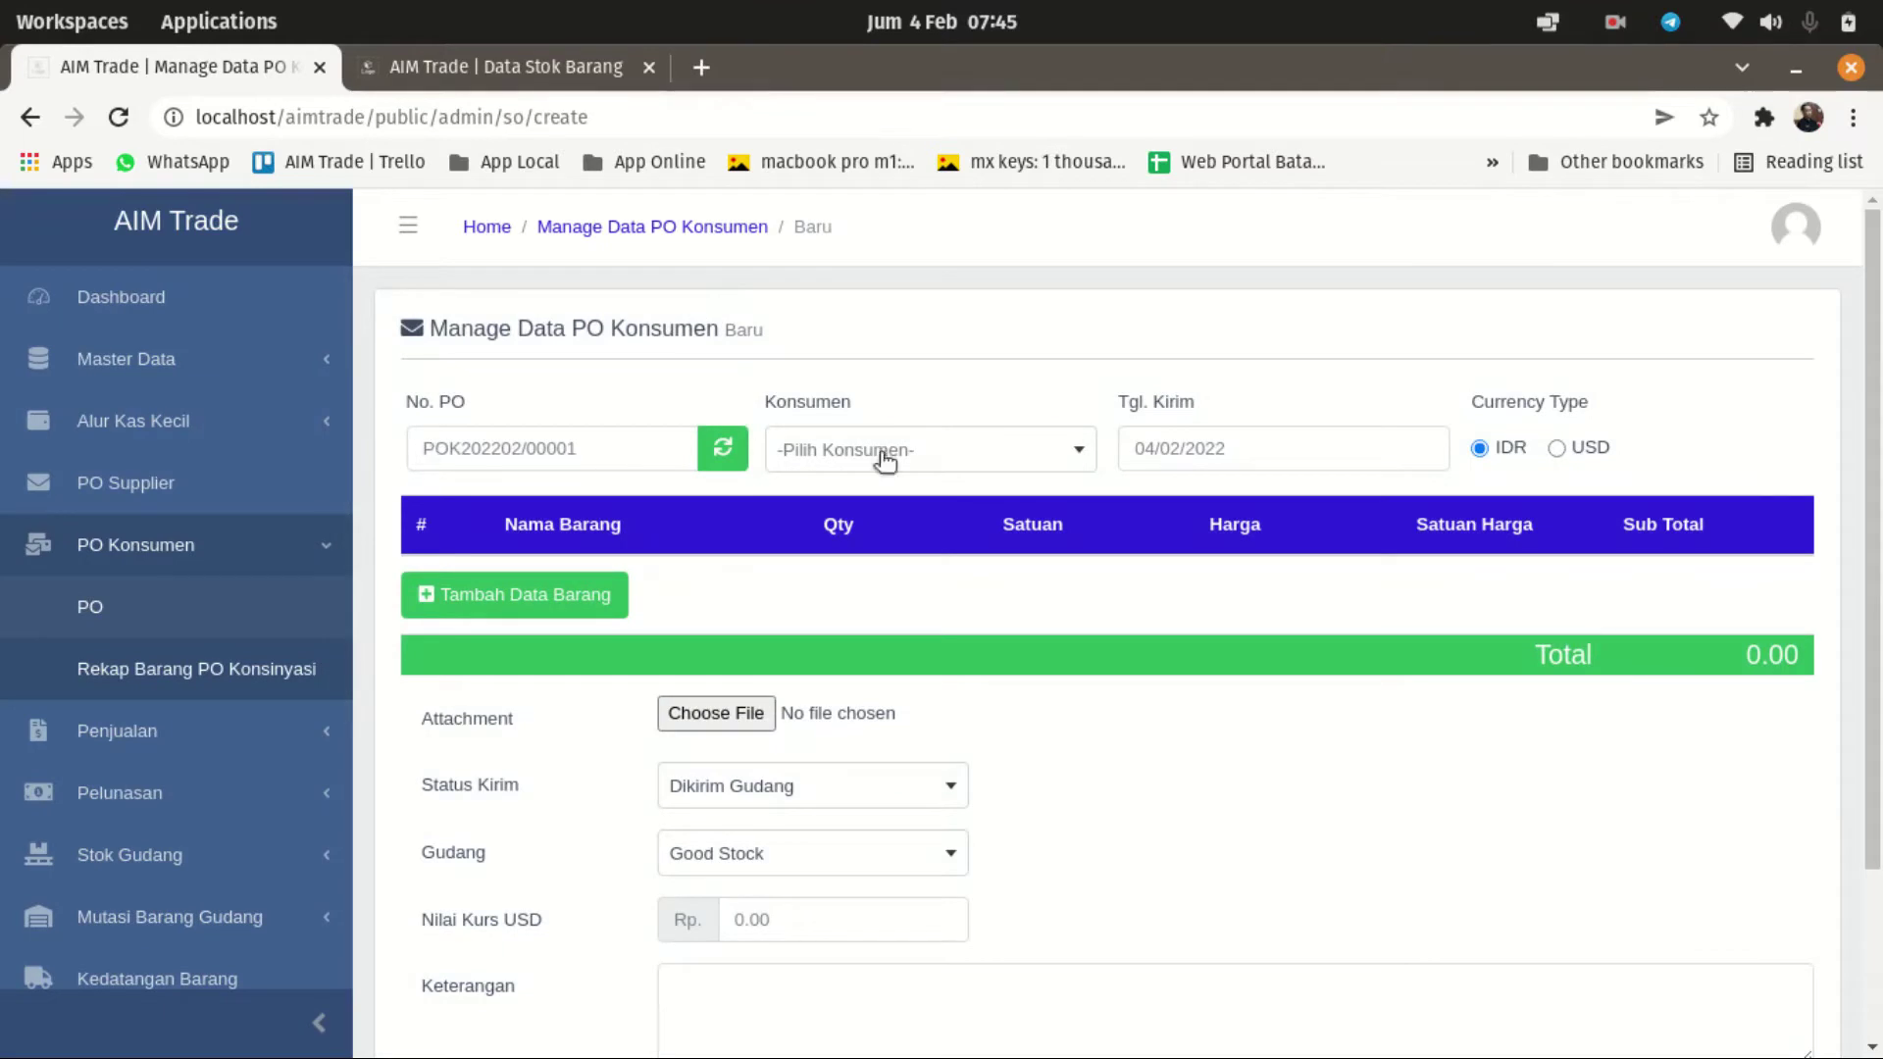
{"action": "left_click", "coordinate": [932, 453]}
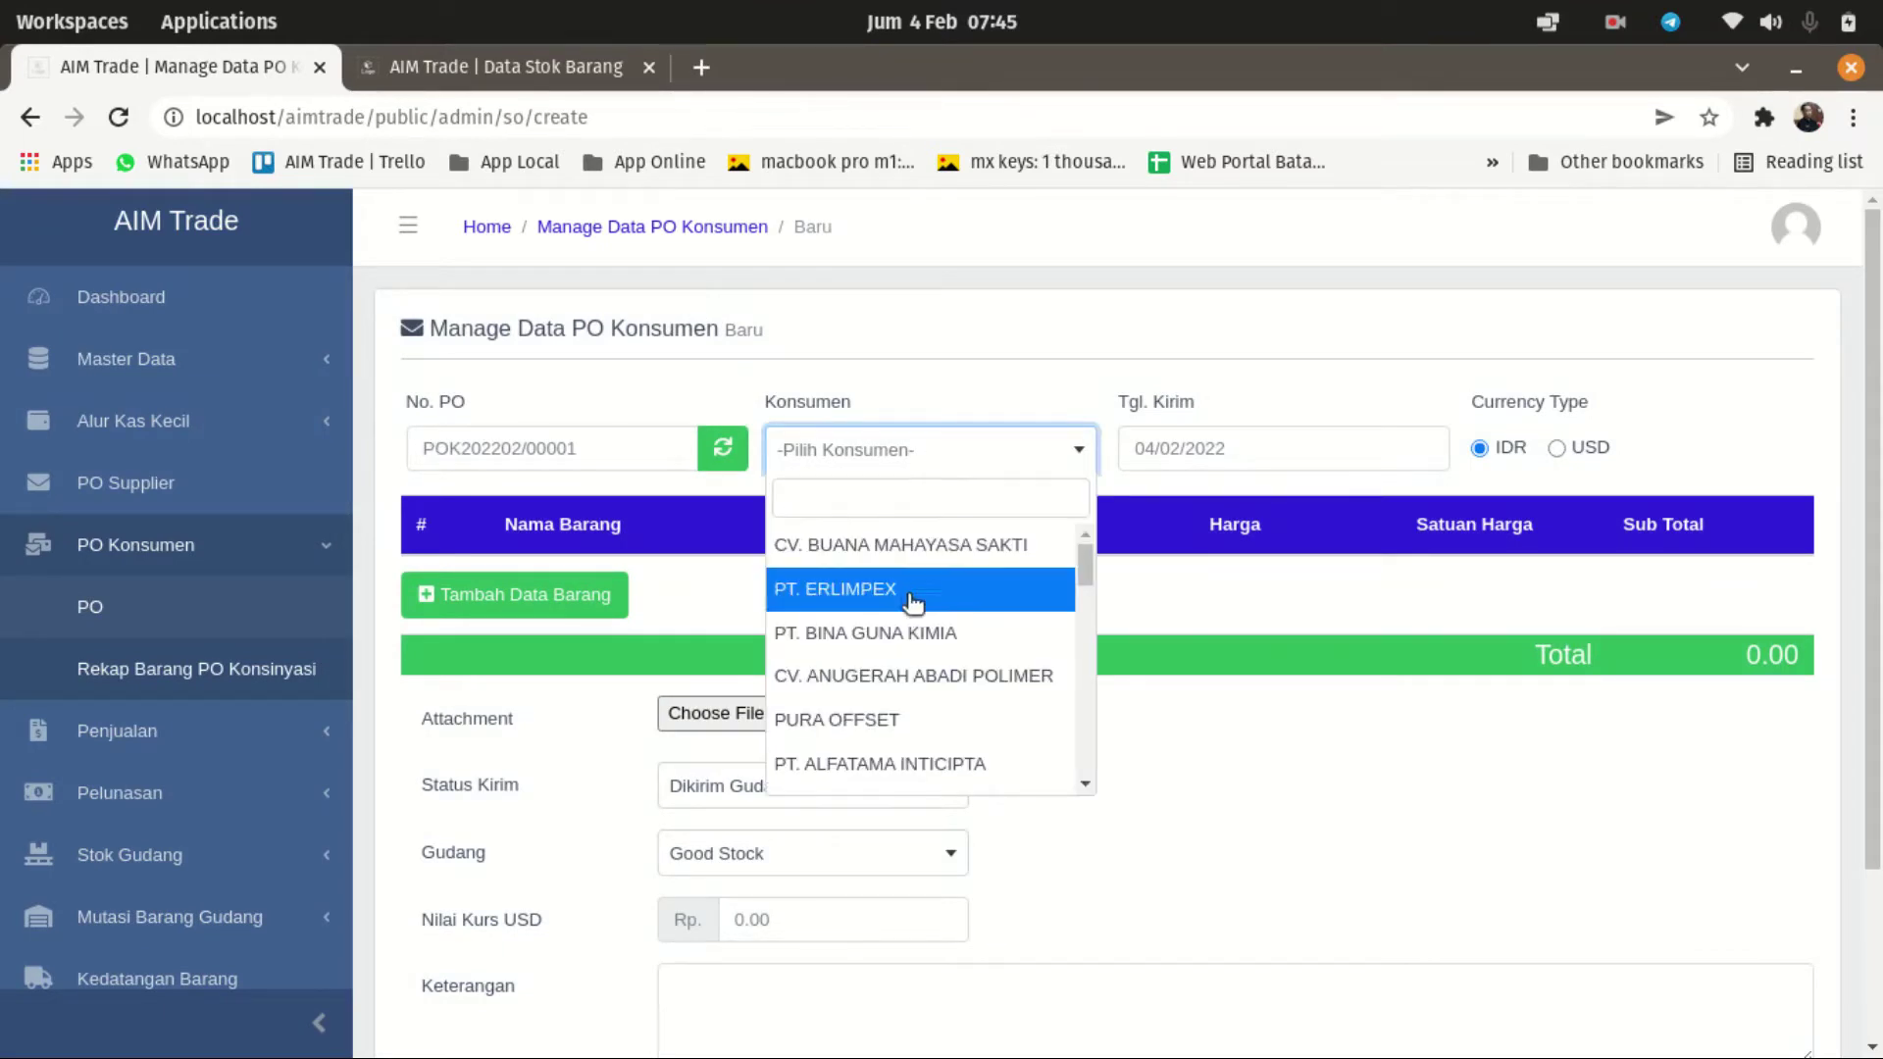
{"action": "scroll", "coordinate": [920, 647], "scroll_direction": "down", "scroll_amount": 3}
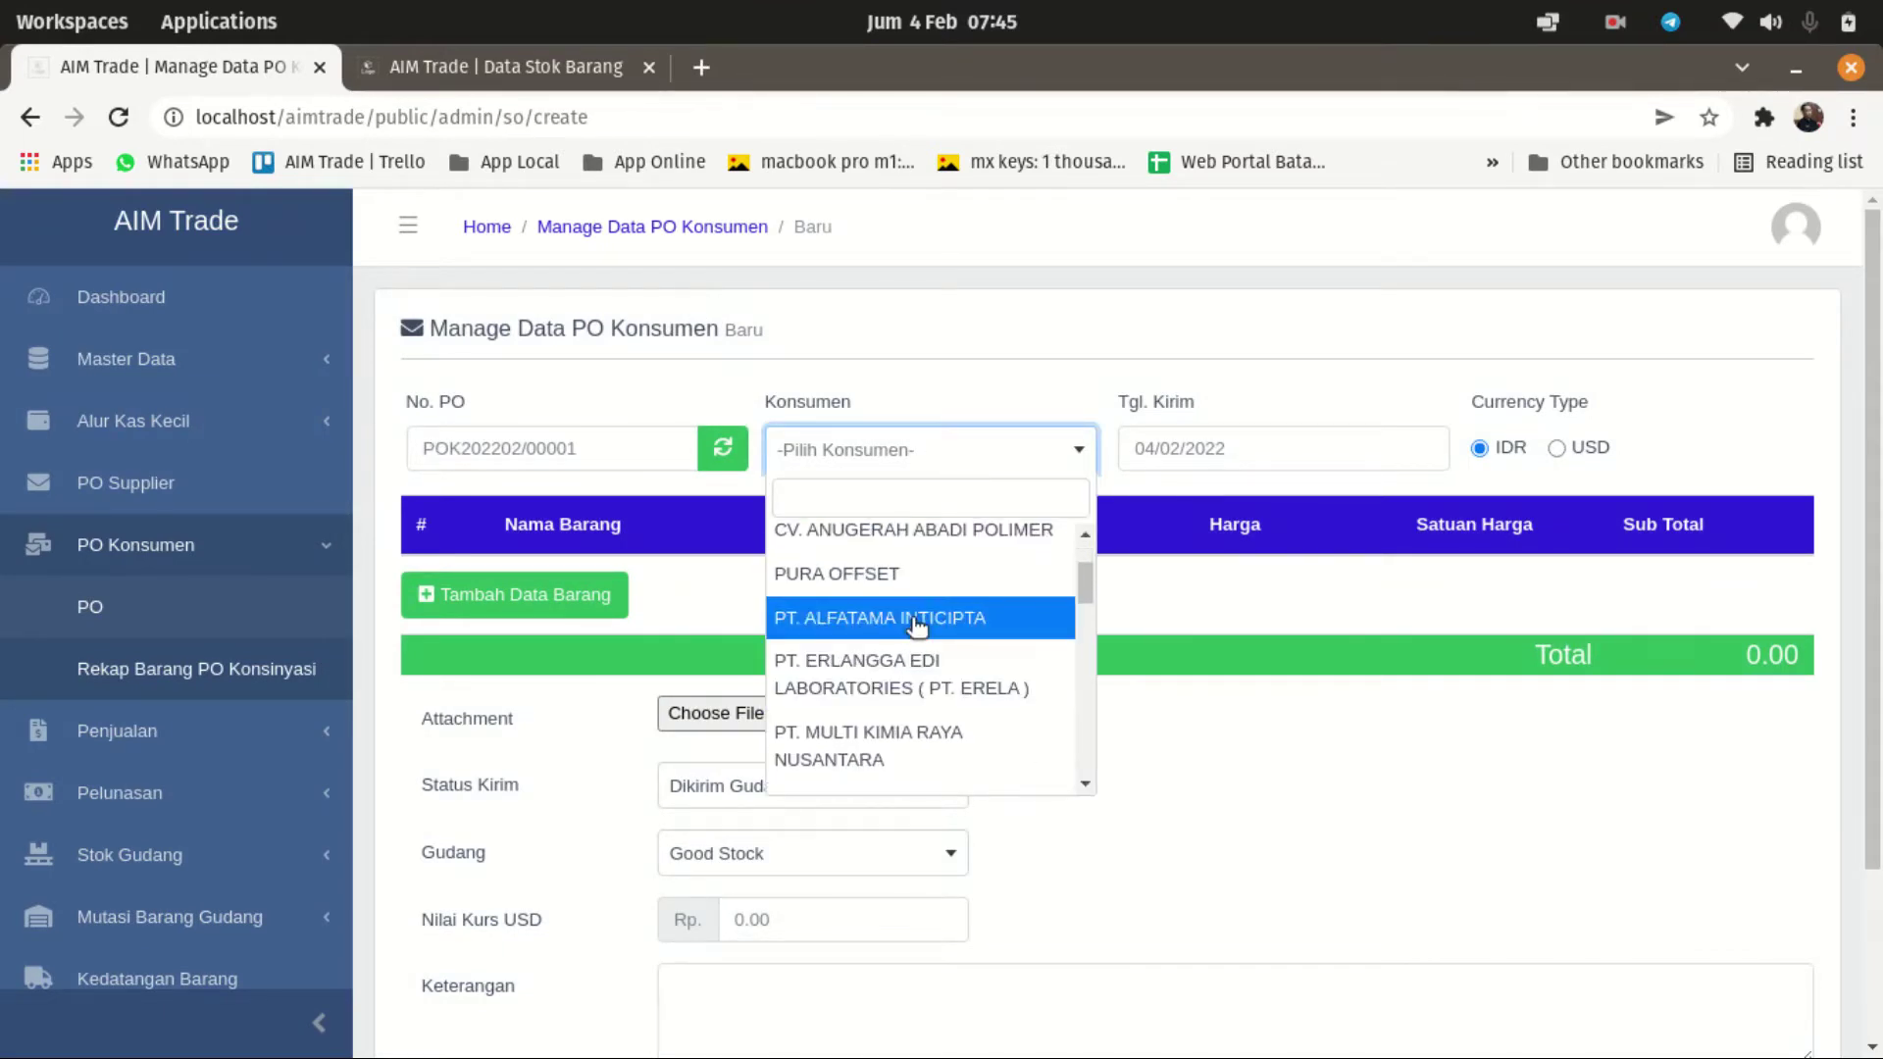
{"action": "left_click", "coordinate": [914, 617]}
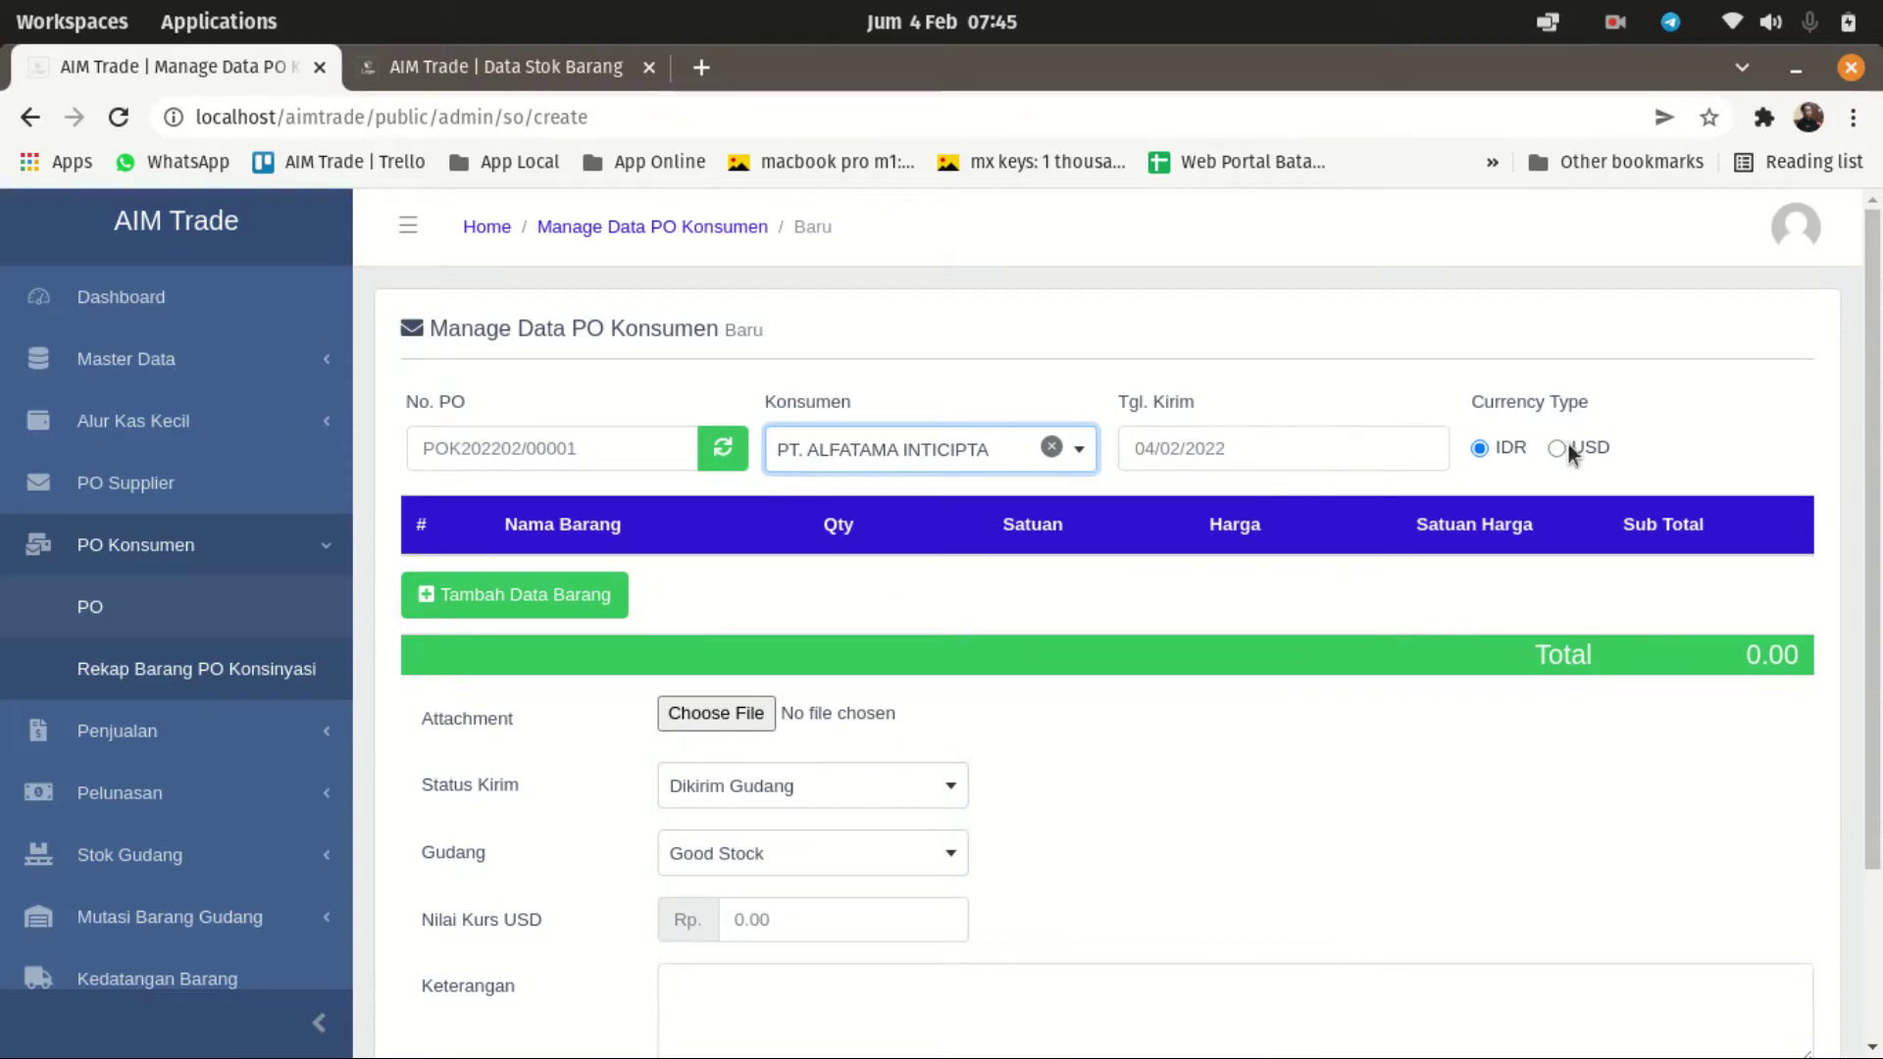
Step: Add the item 21000733 / CYCLOHEXANONE to the new PO after glancing at the stock data
{"action": "left_click", "coordinate": [480, 63]}
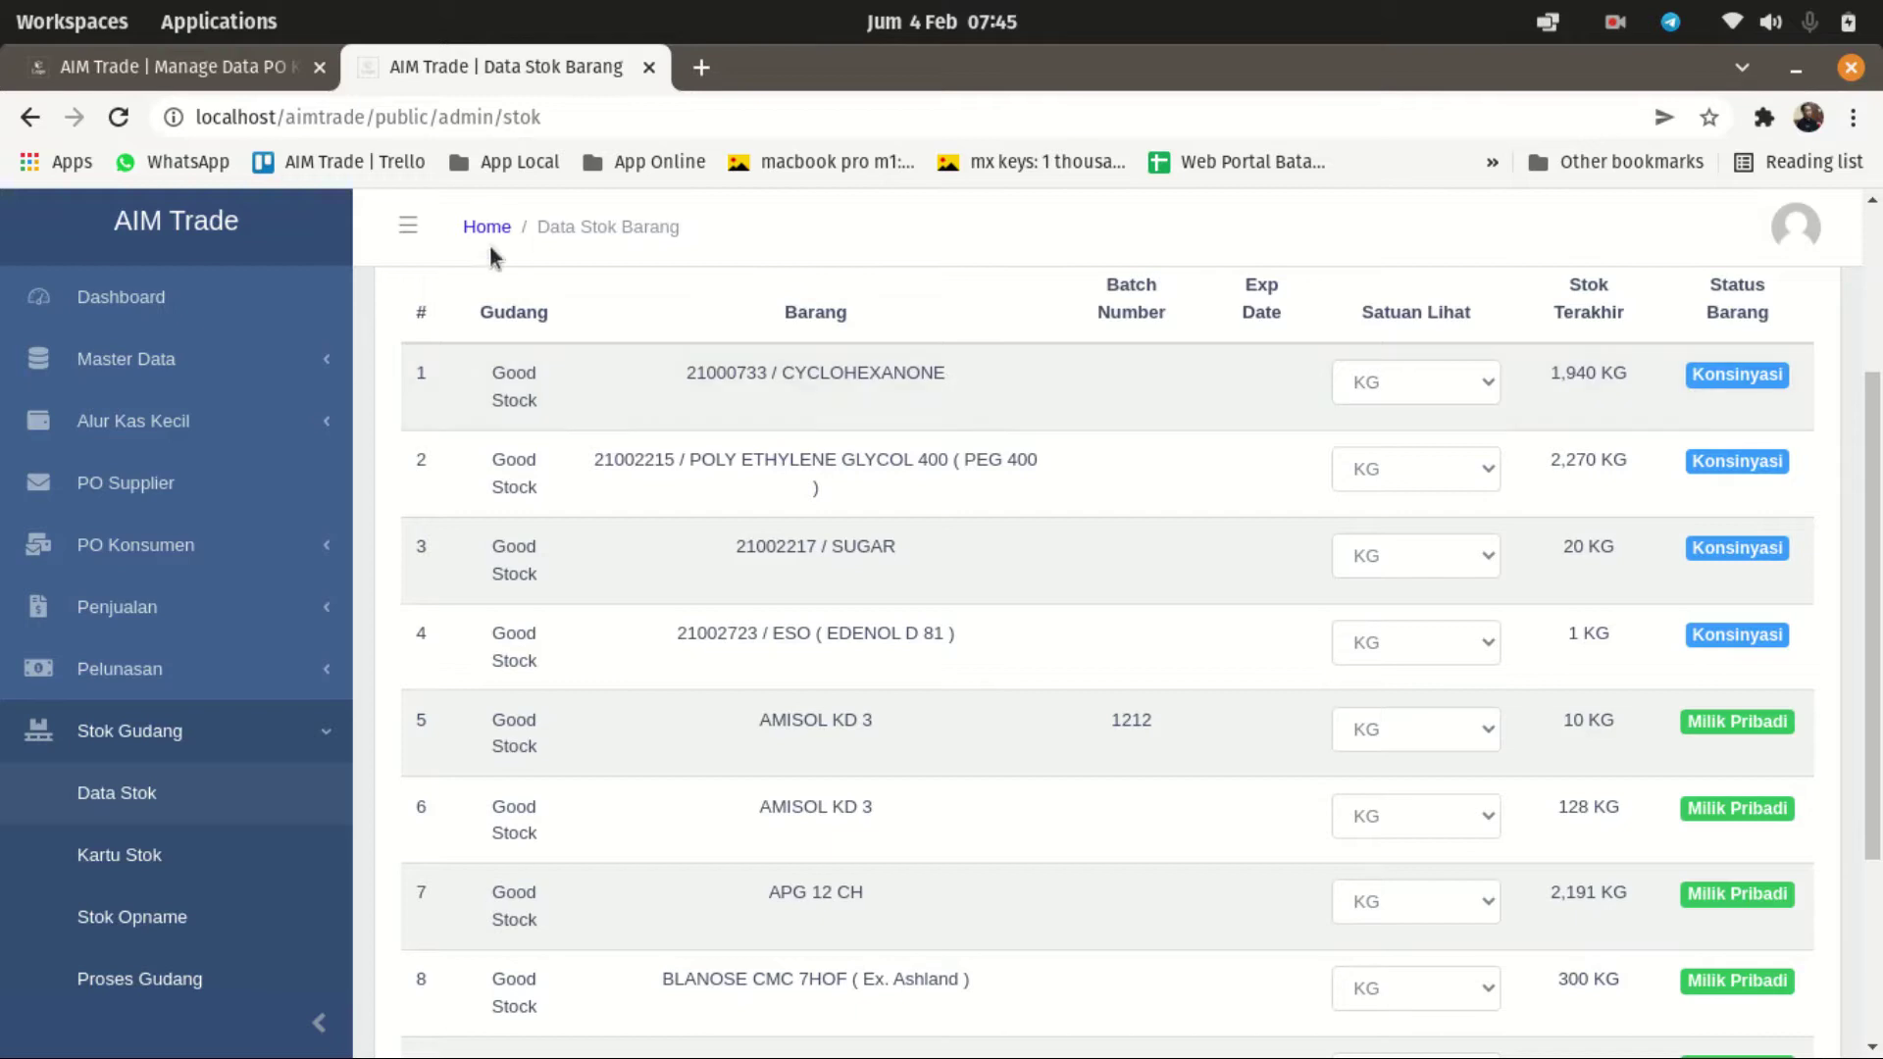
{"action": "left_click", "coordinate": [167, 65]}
{"action": "left_click", "coordinate": [550, 601]}
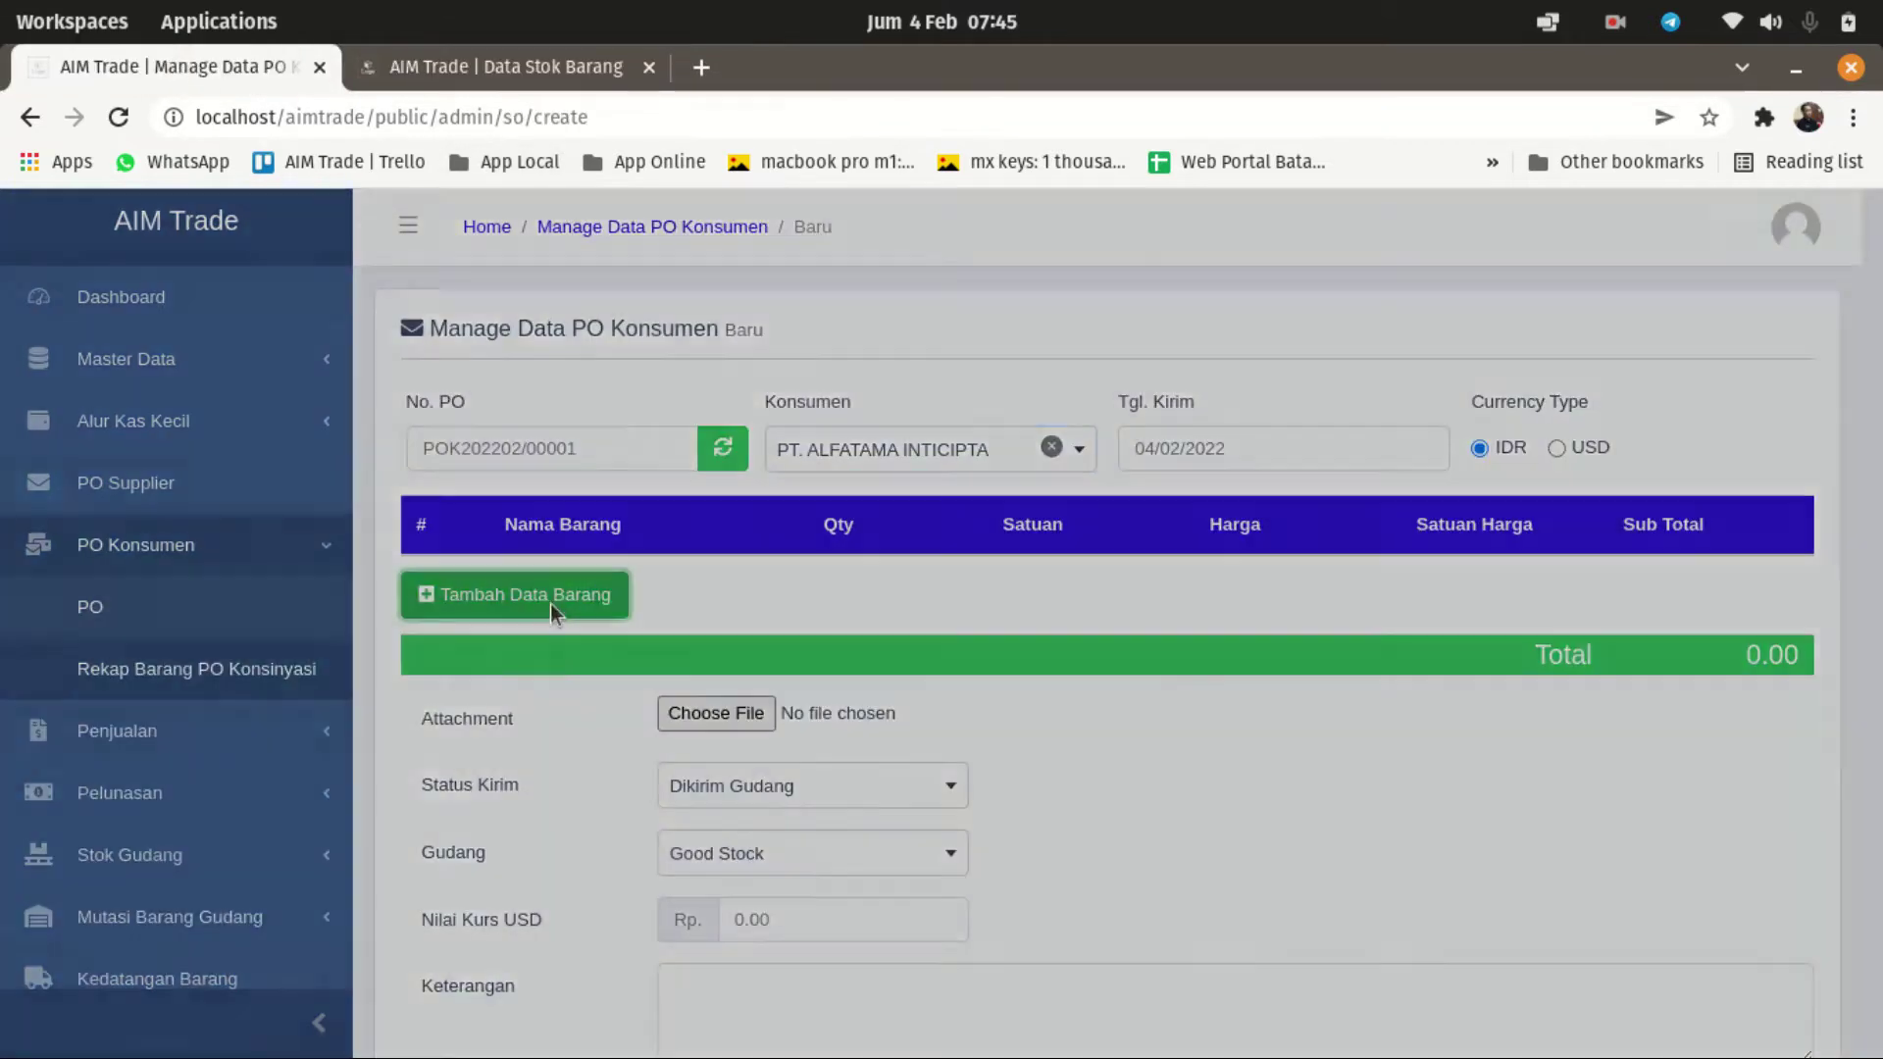
{"action": "left_click", "coordinate": [1206, 331]}
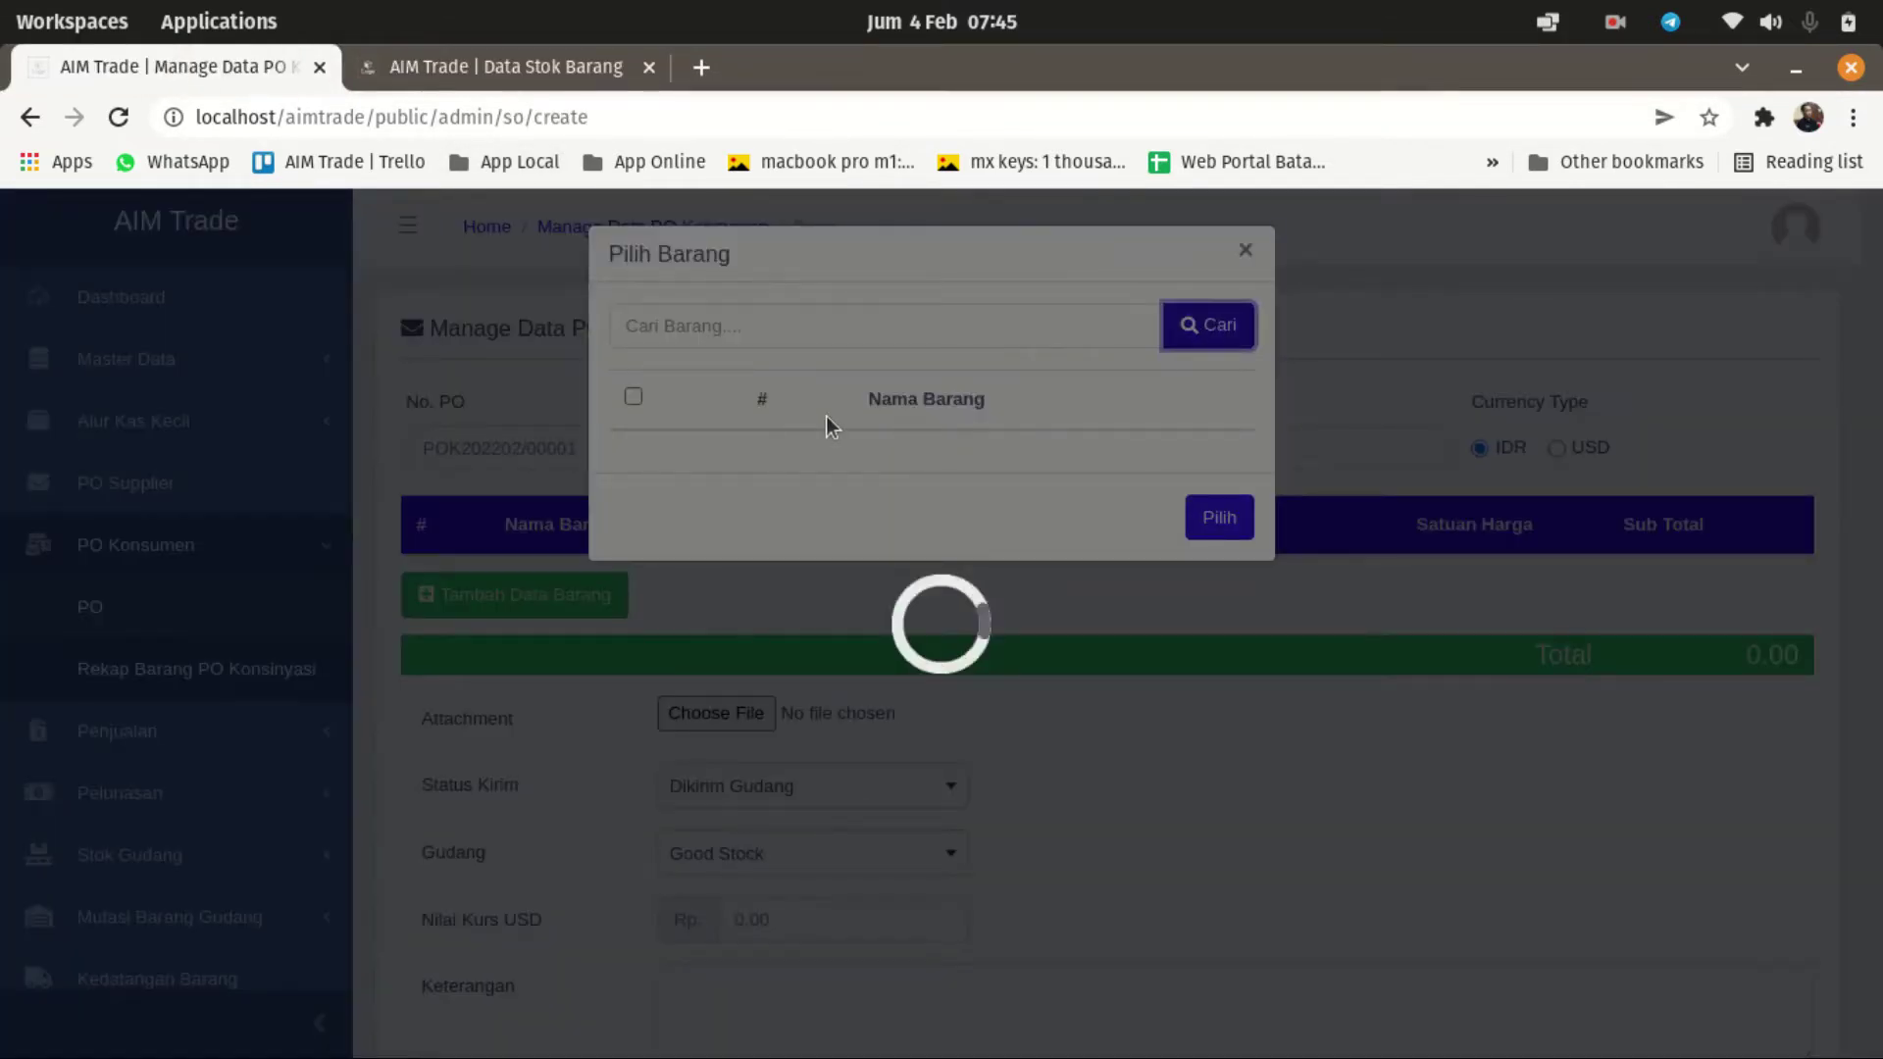
{"action": "left_click", "coordinate": [623, 461]}
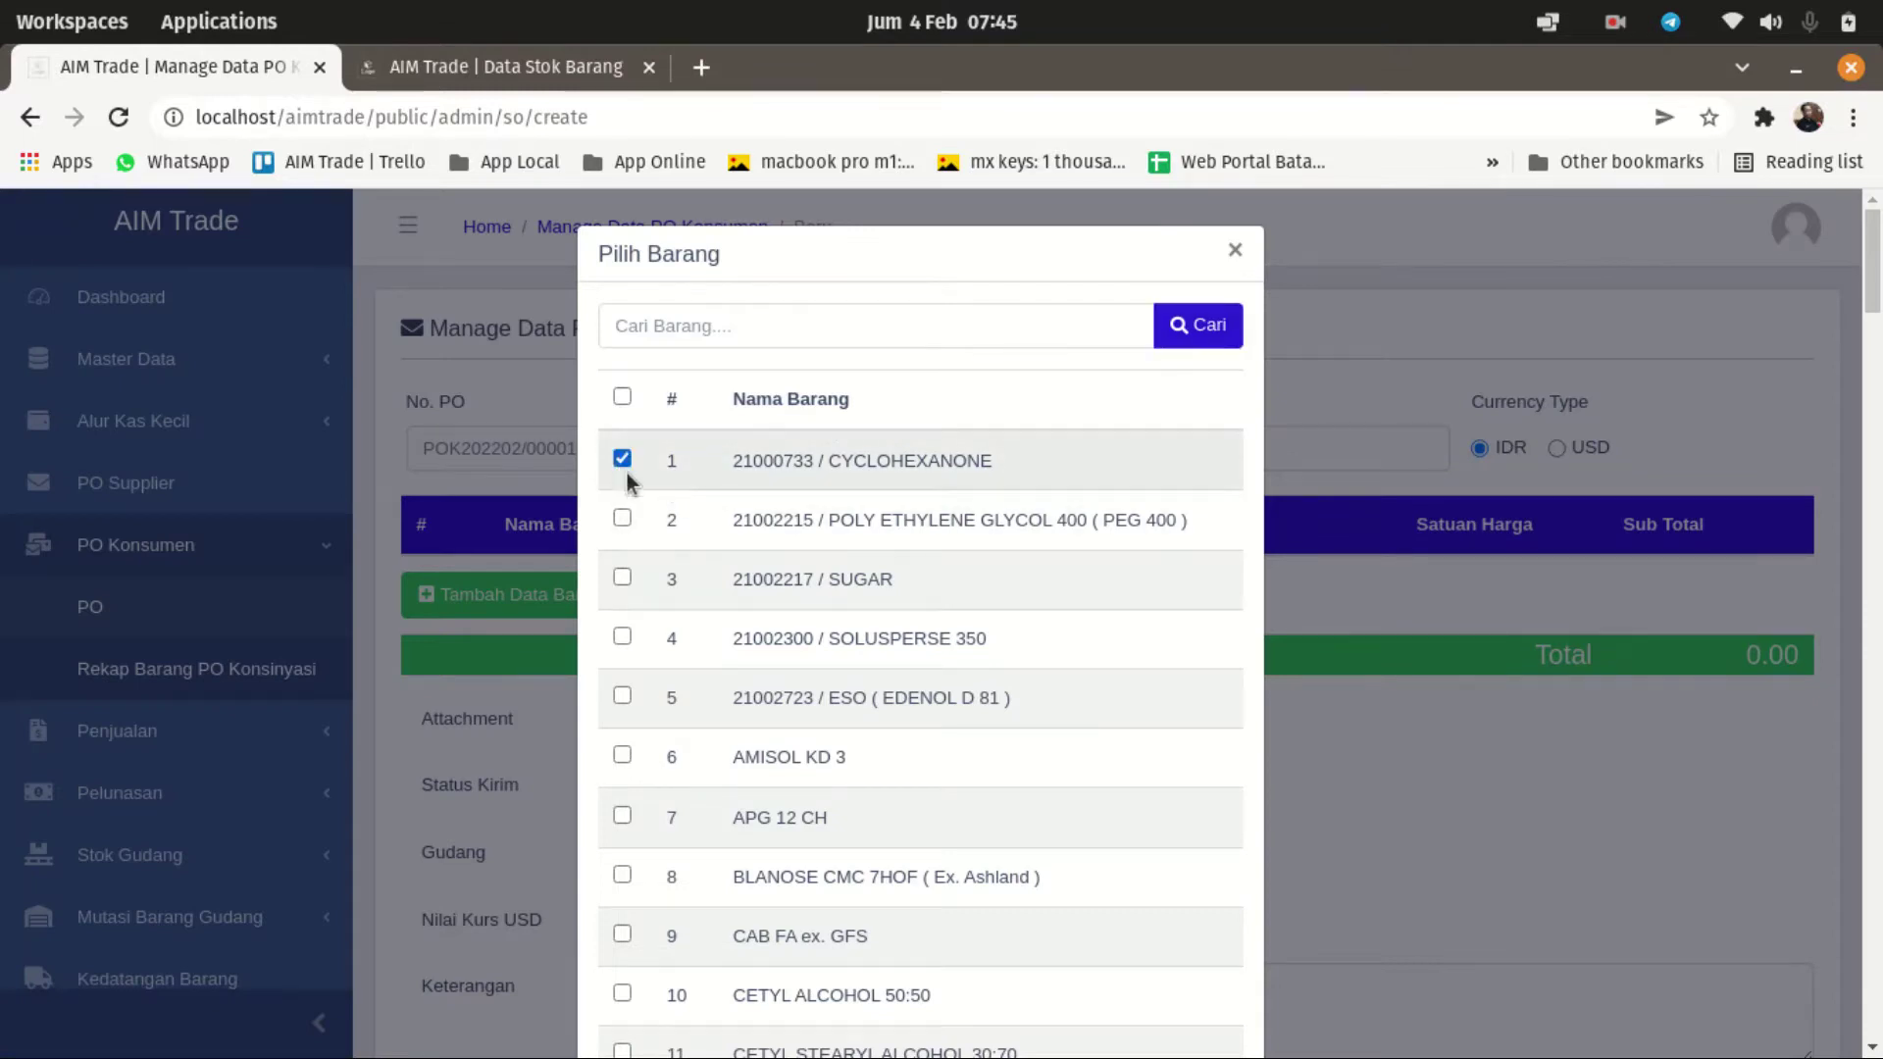
{"action": "scroll", "coordinate": [1110, 606], "scroll_direction": "down", "scroll_amount": 9}
{"action": "scroll", "coordinate": [1127, 608], "scroll_direction": "down", "scroll_amount": 20}
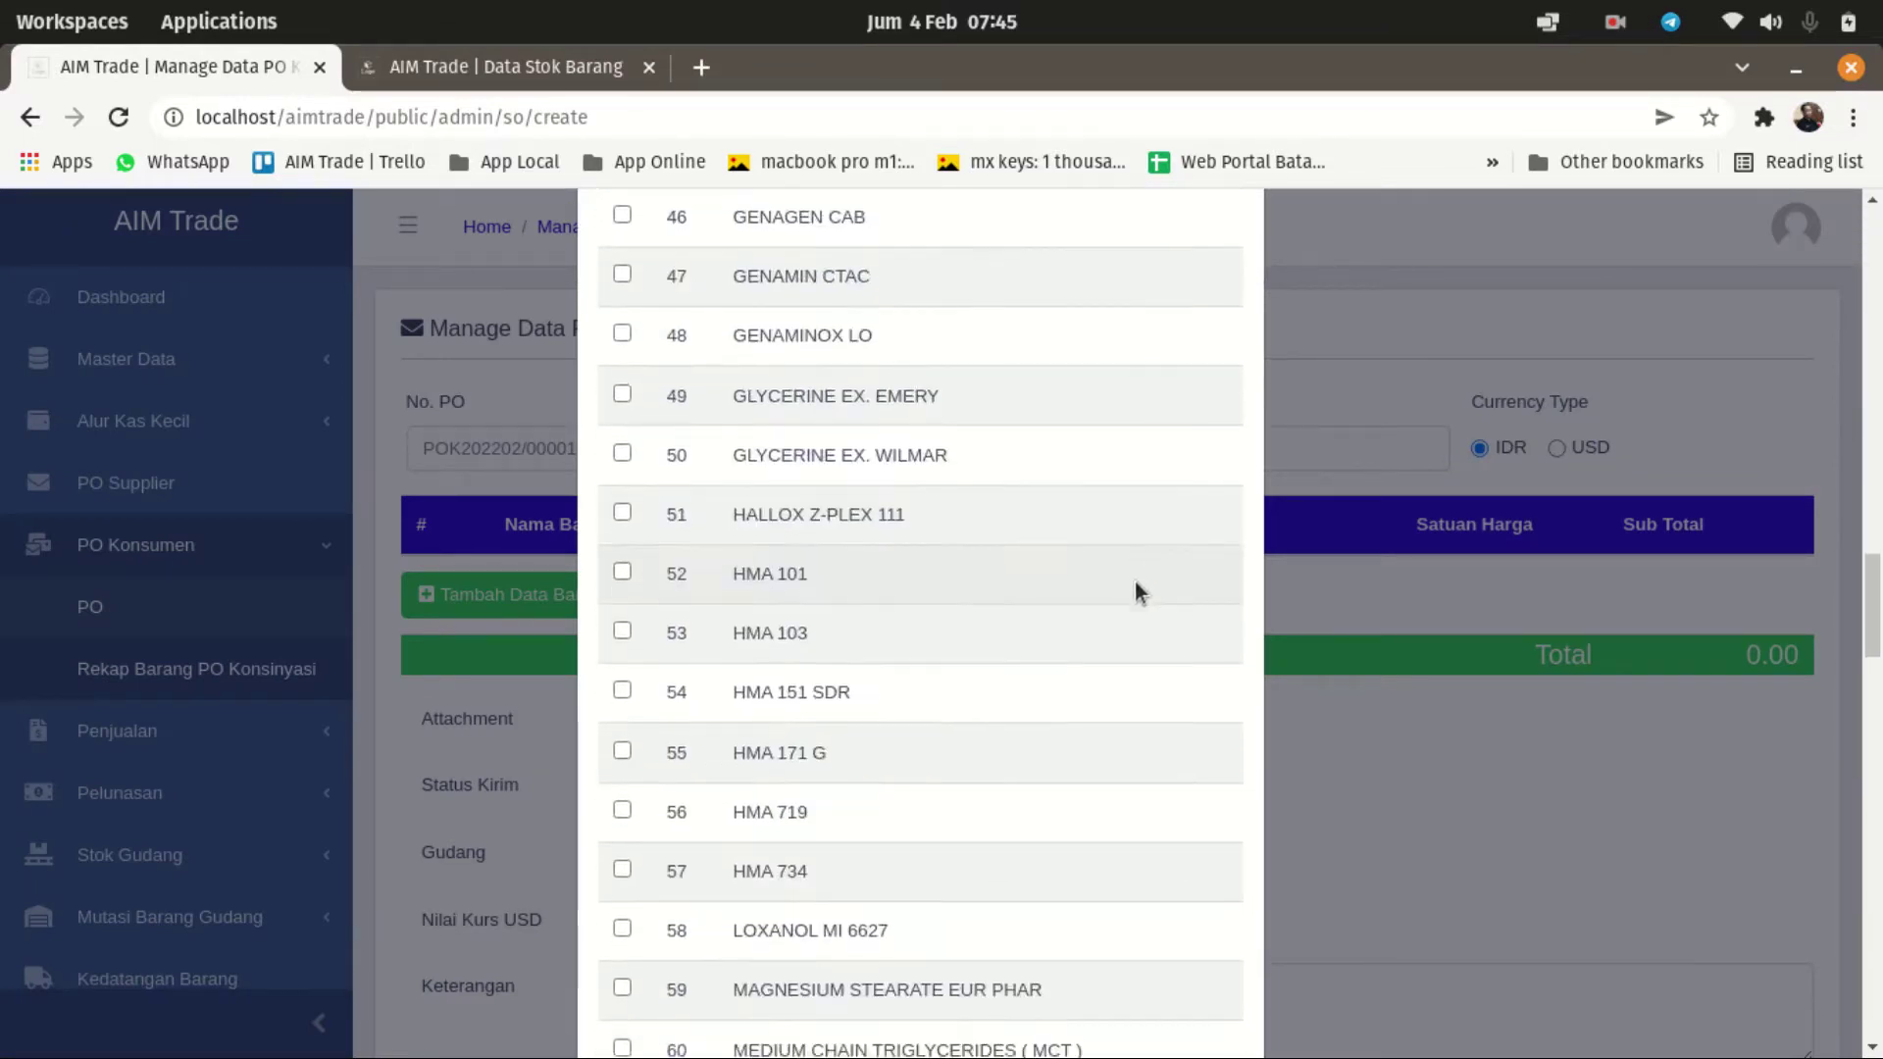
{"action": "scroll", "coordinate": [1147, 579], "scroll_direction": "down", "scroll_amount": 10}
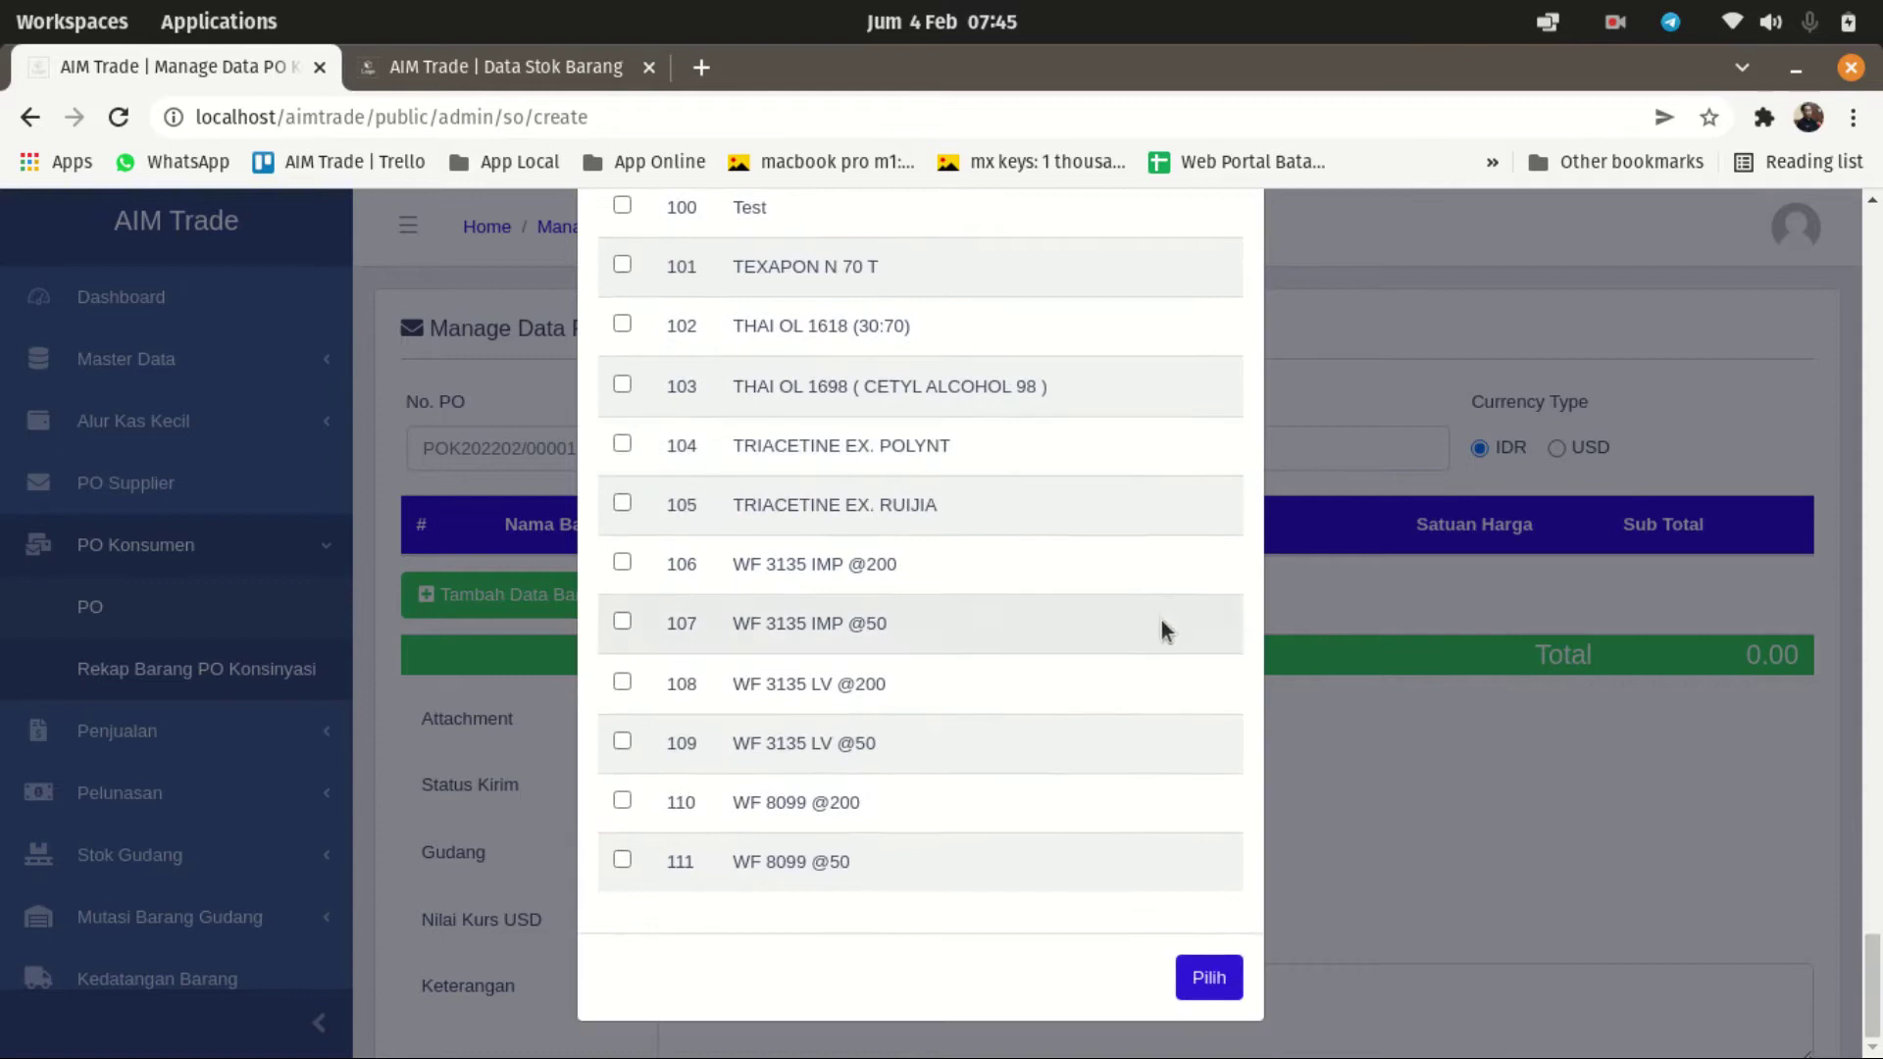
{"action": "left_click", "coordinate": [1226, 979]}
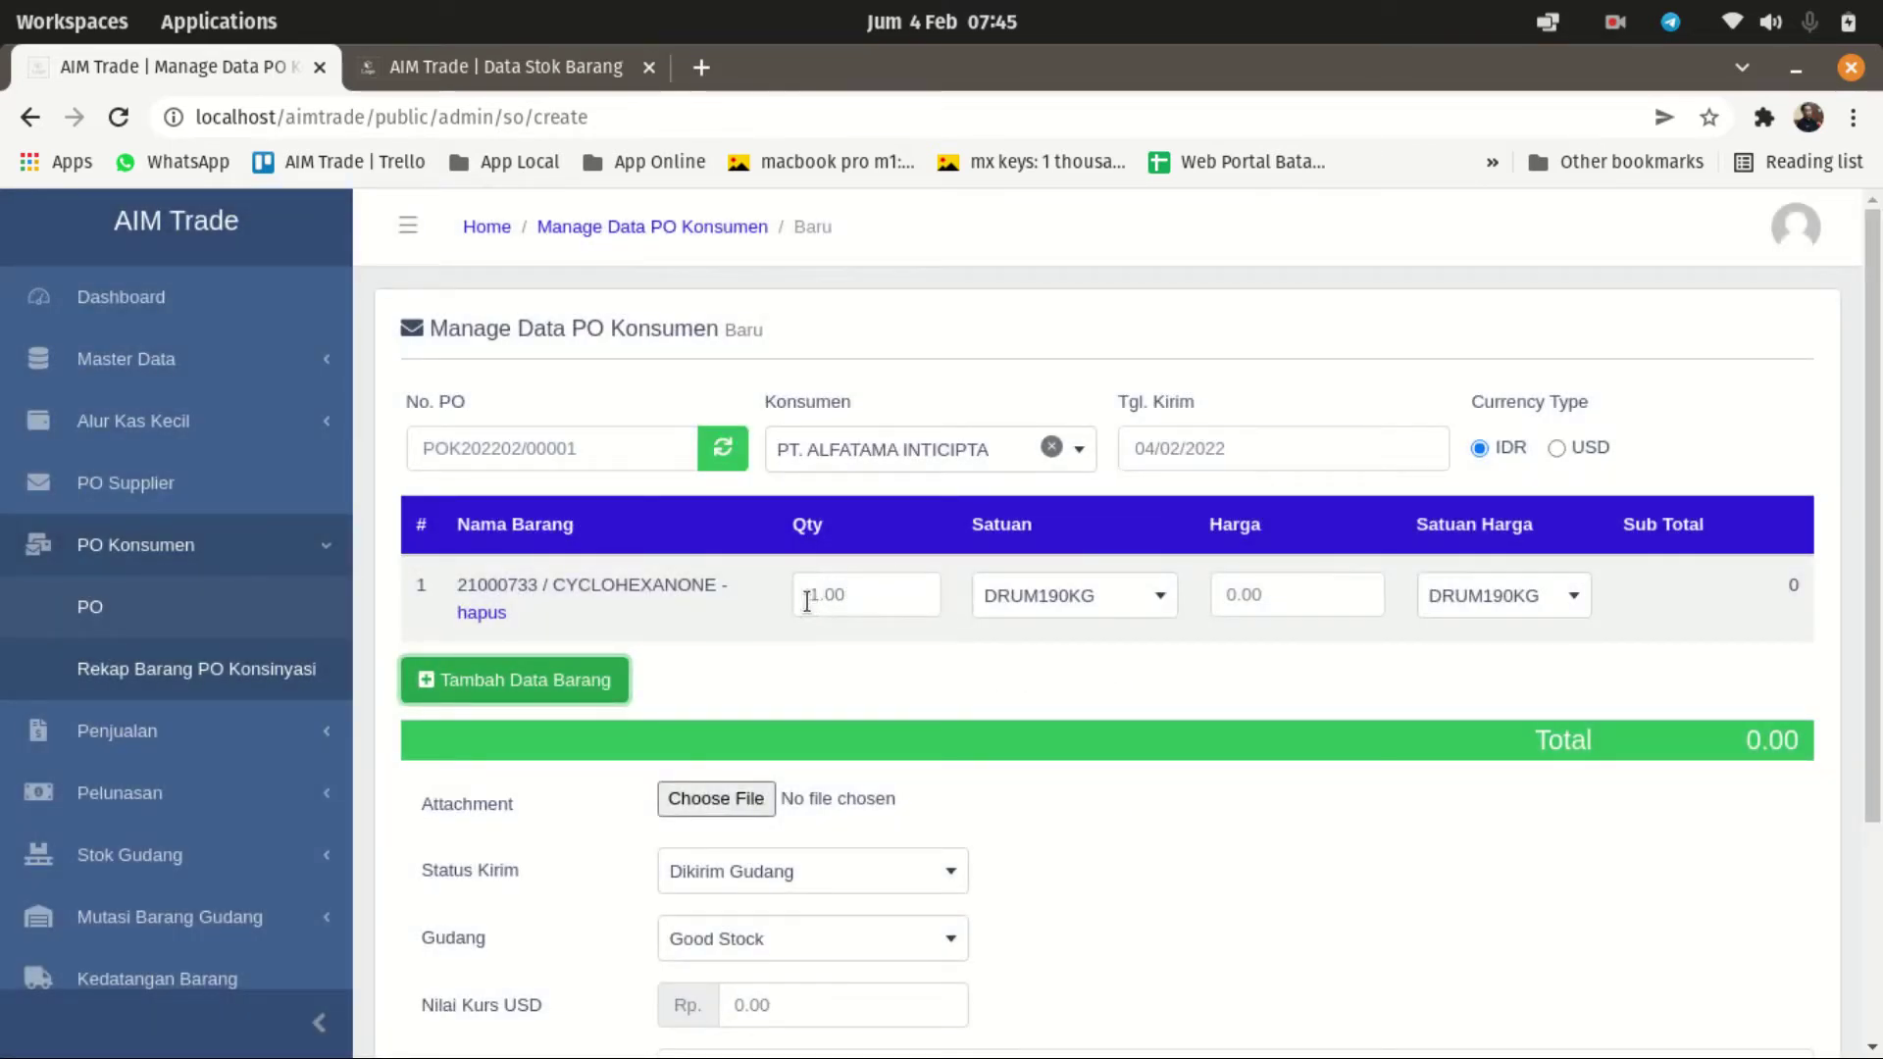
Step: Check the CYCLOHEXANONE stock, and set its PO line to a quantity of 500 with KG as the unit
{"action": "left_click", "coordinate": [470, 68]}
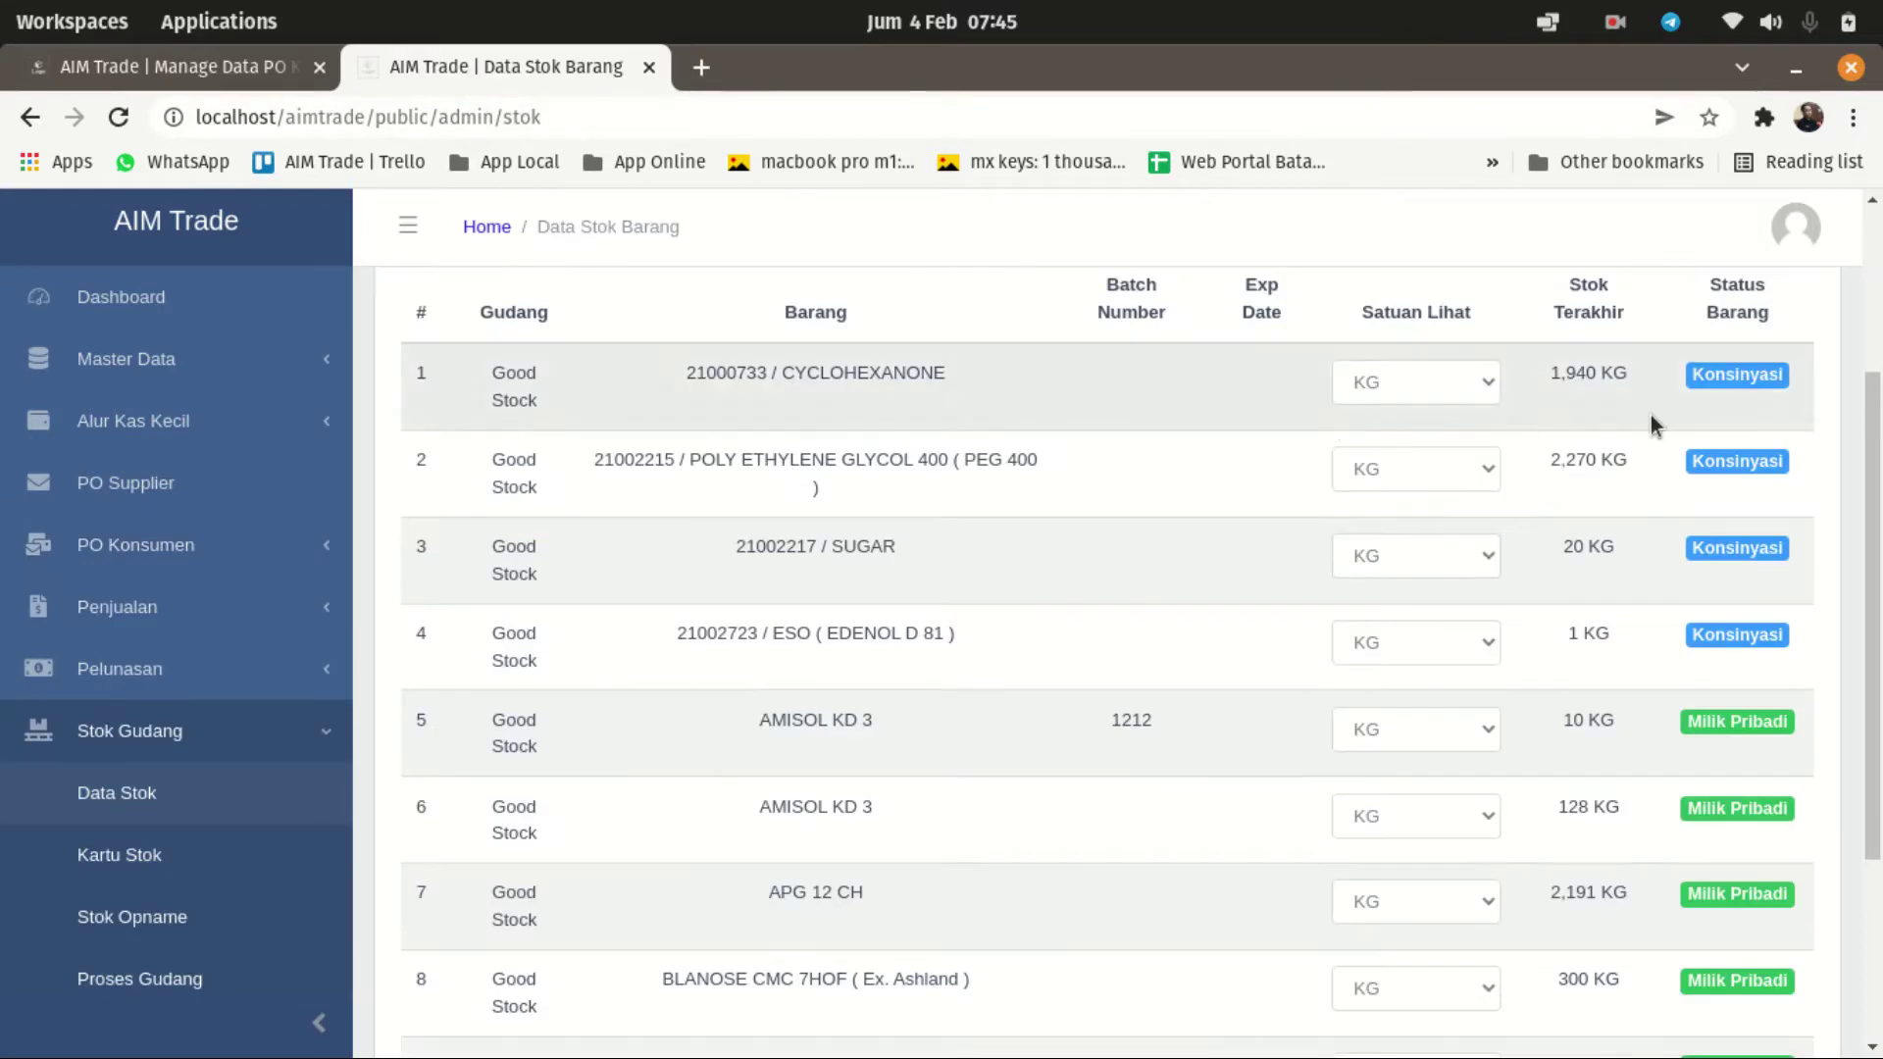
{"action": "left_click", "coordinate": [232, 70]}
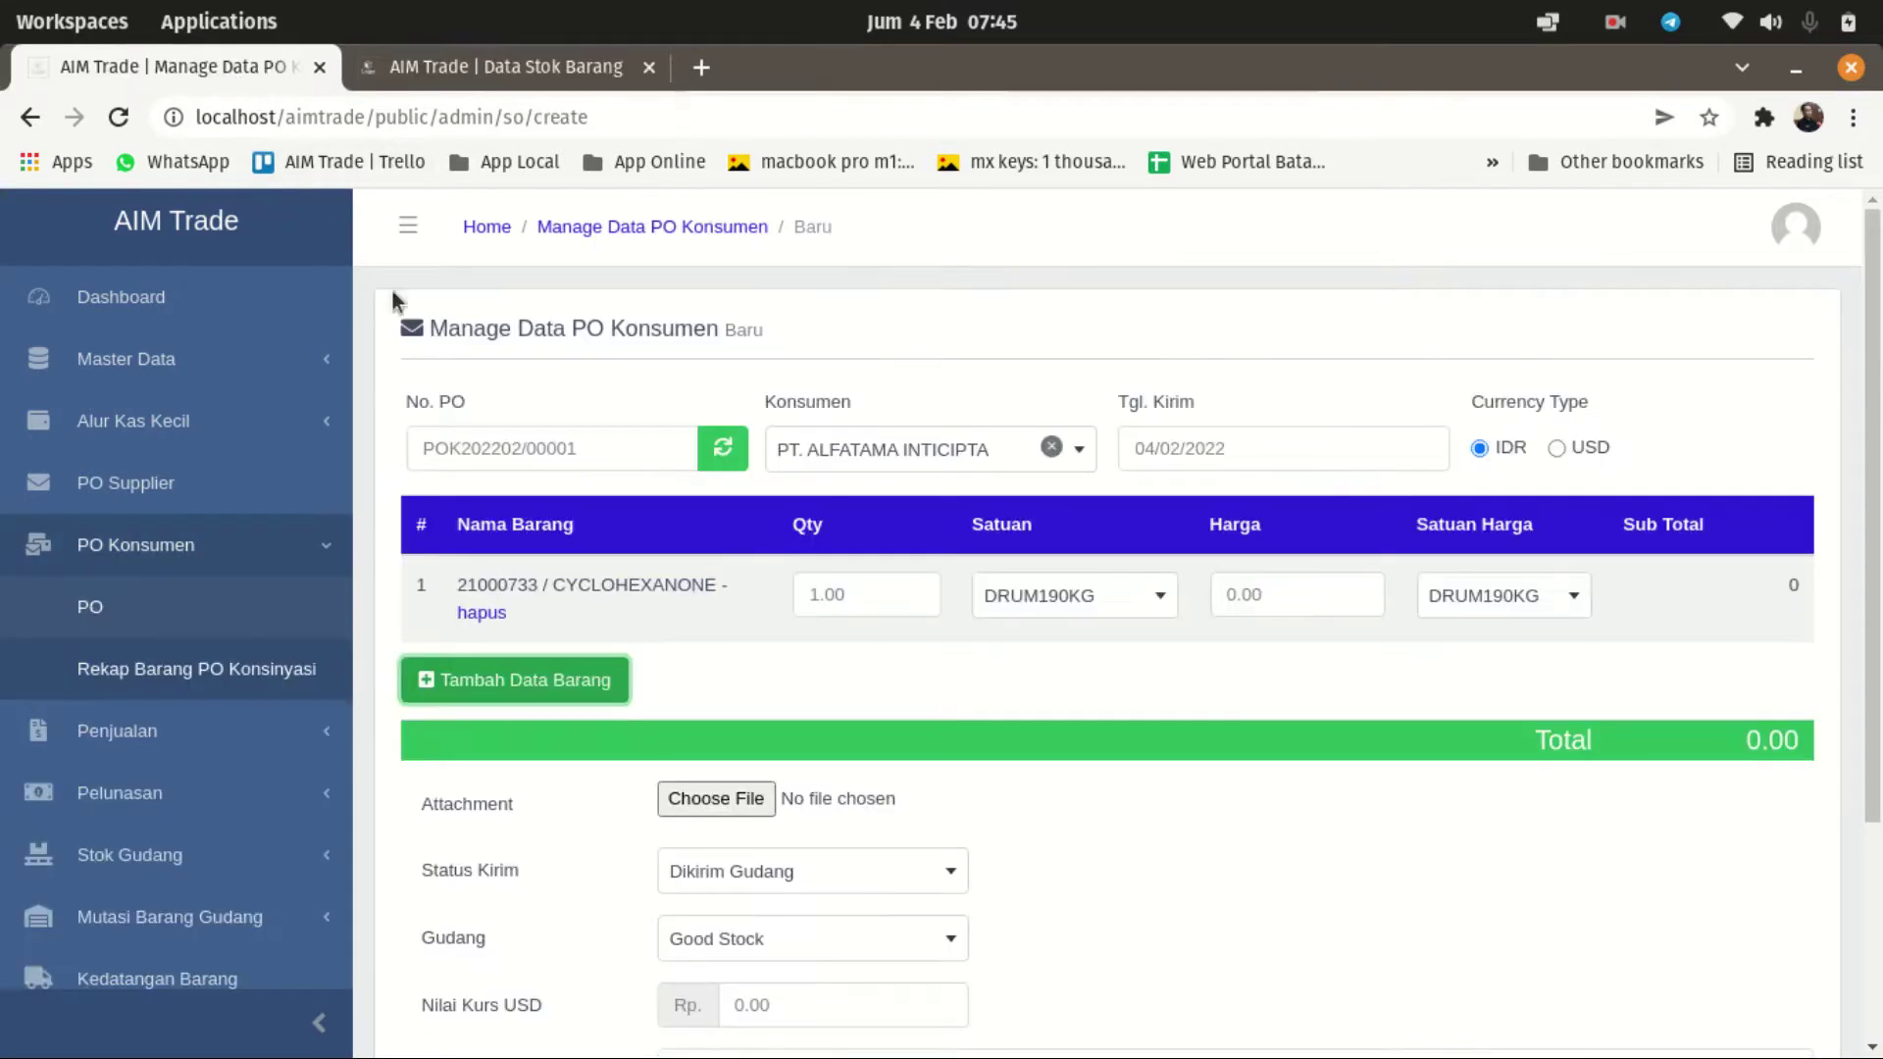
{"action": "left_click", "coordinate": [1075, 600]}
{"action": "scroll", "coordinate": [1061, 735], "scroll_direction": "up", "scroll_amount": 5}
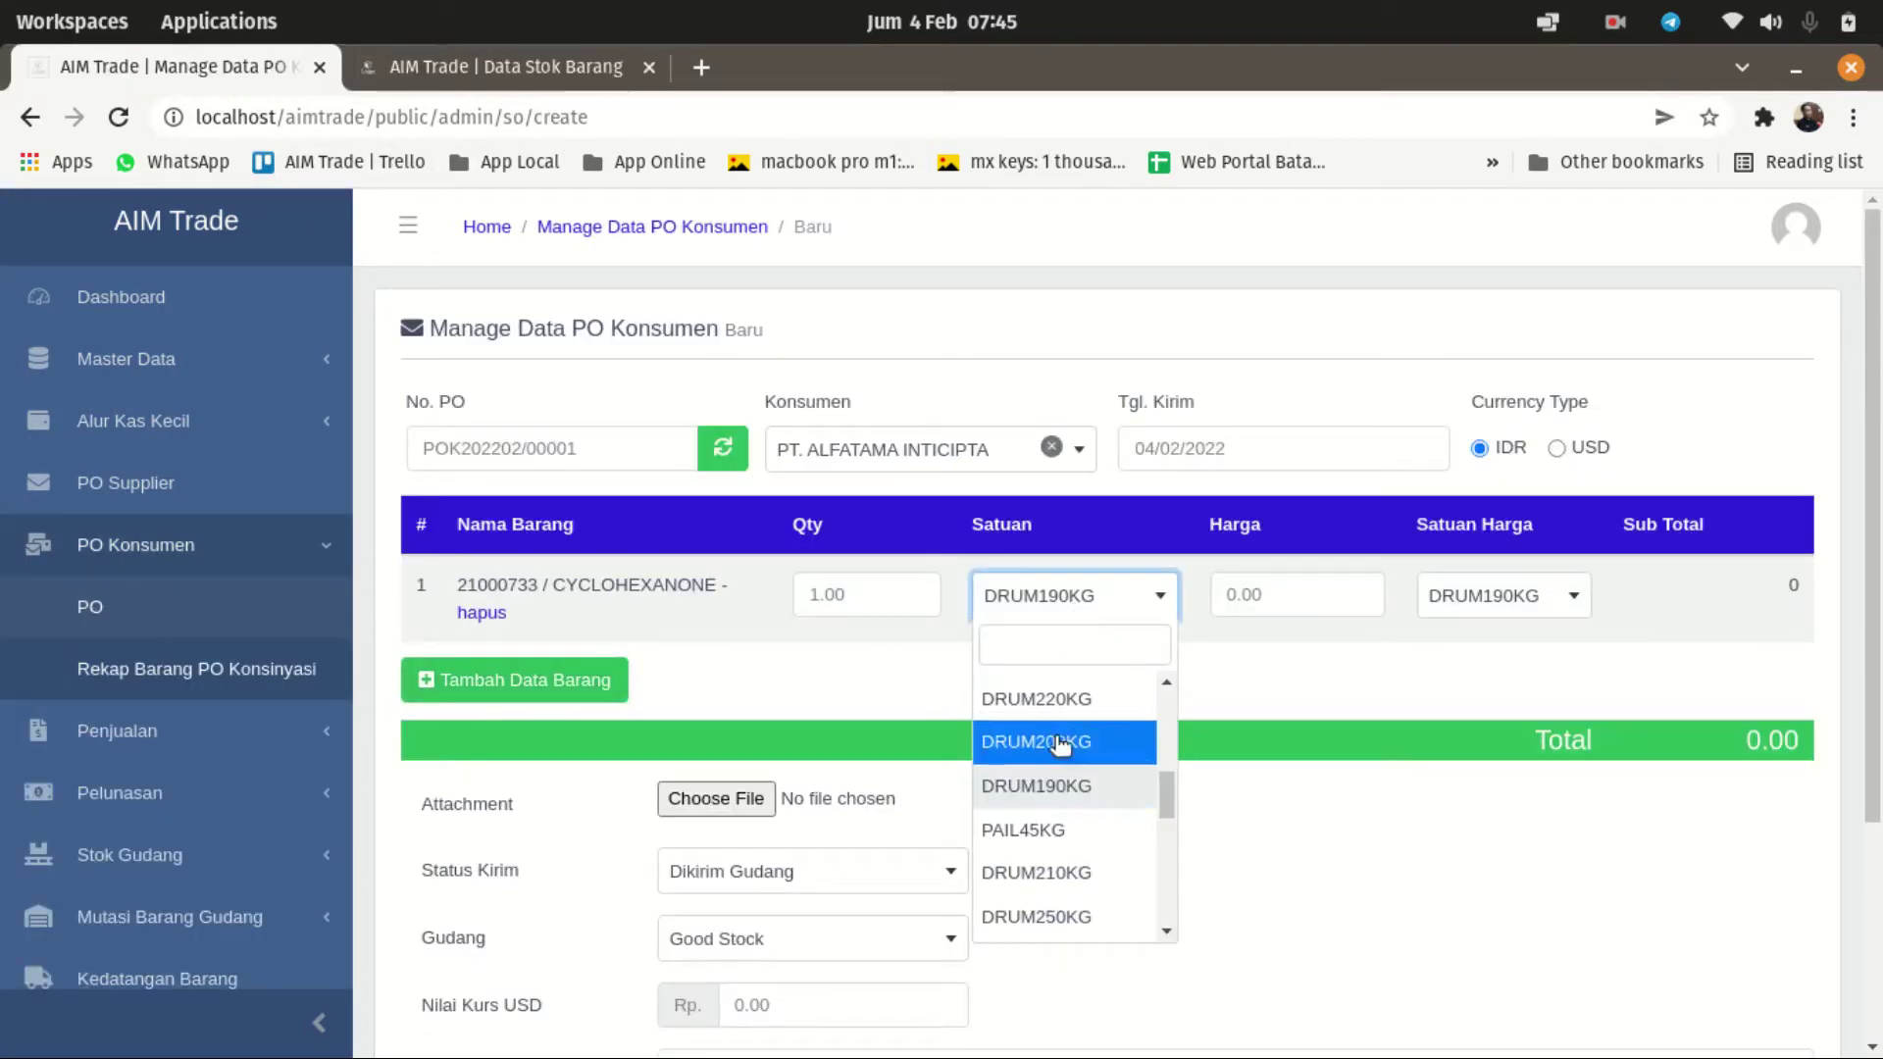
{"action": "left_click", "coordinate": [1059, 743]}
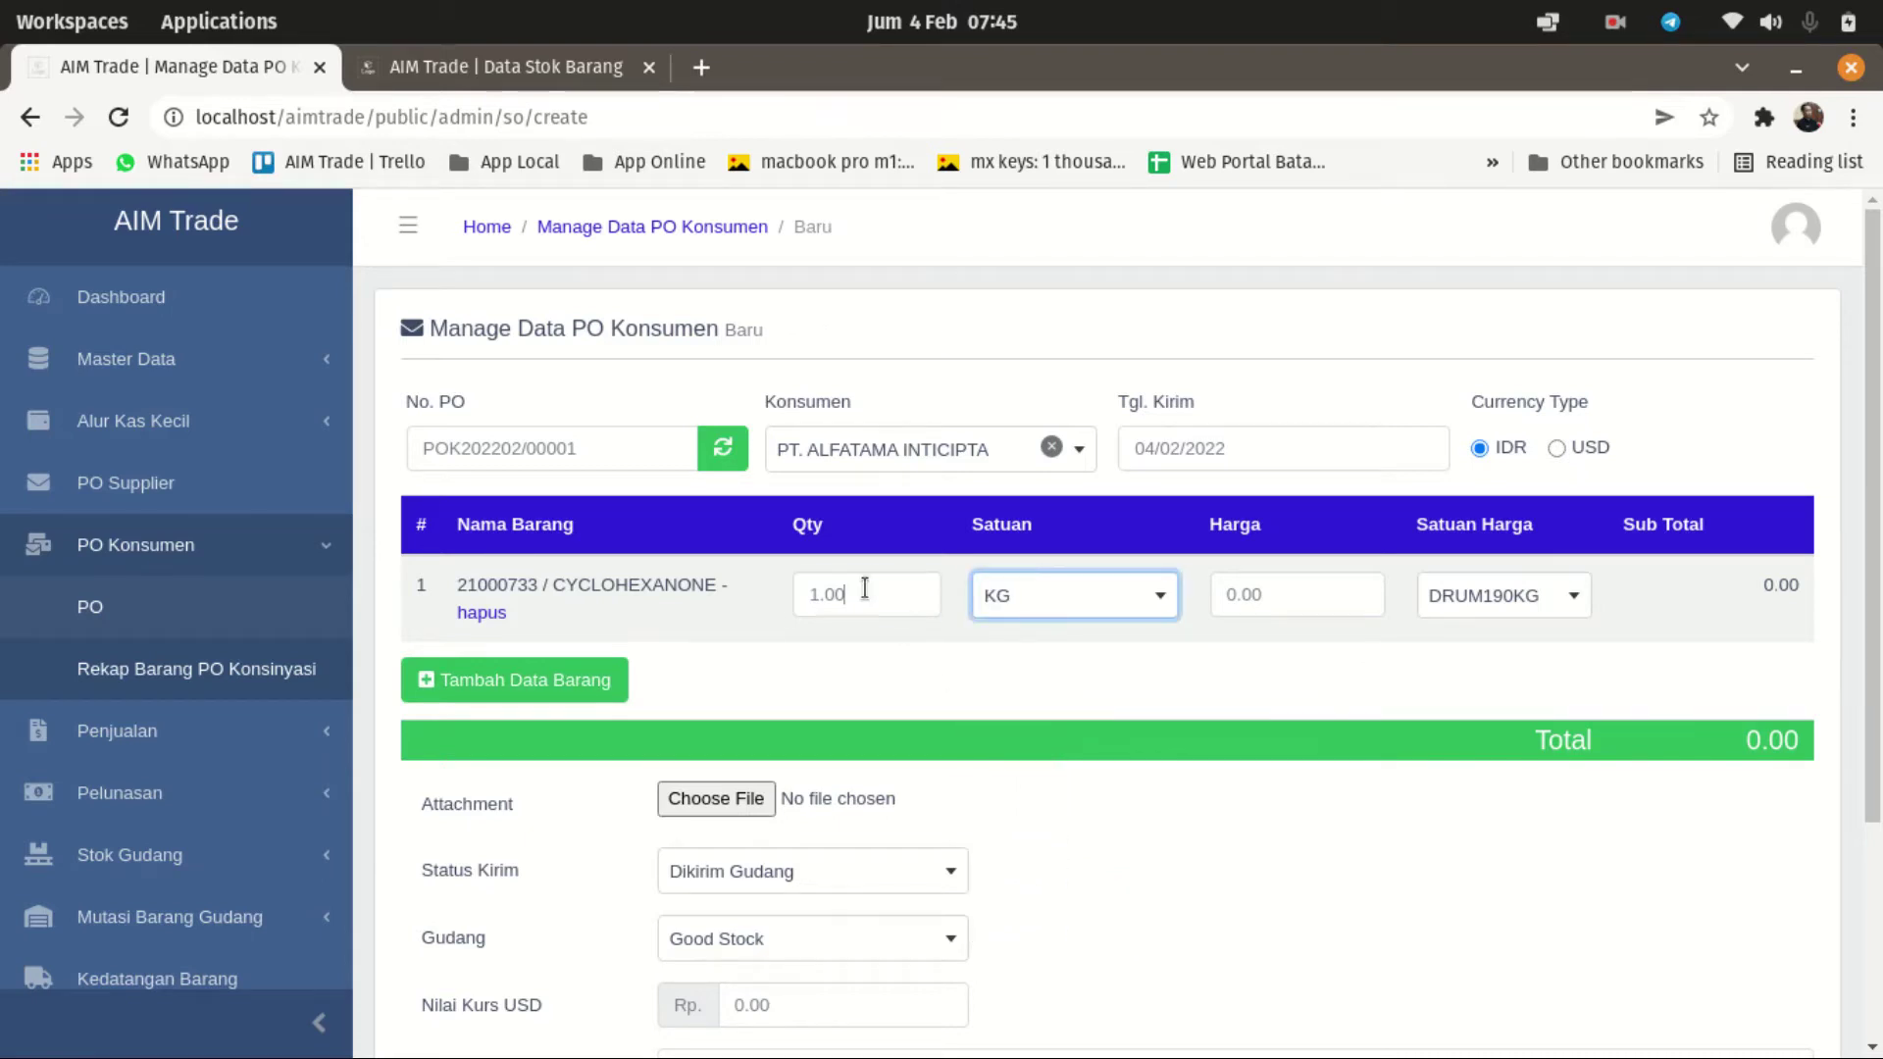
{"action": "left_click_drag", "start_coordinate": [866, 595], "coordinate": [775, 598]}
{"action": "type", "text": "500"}
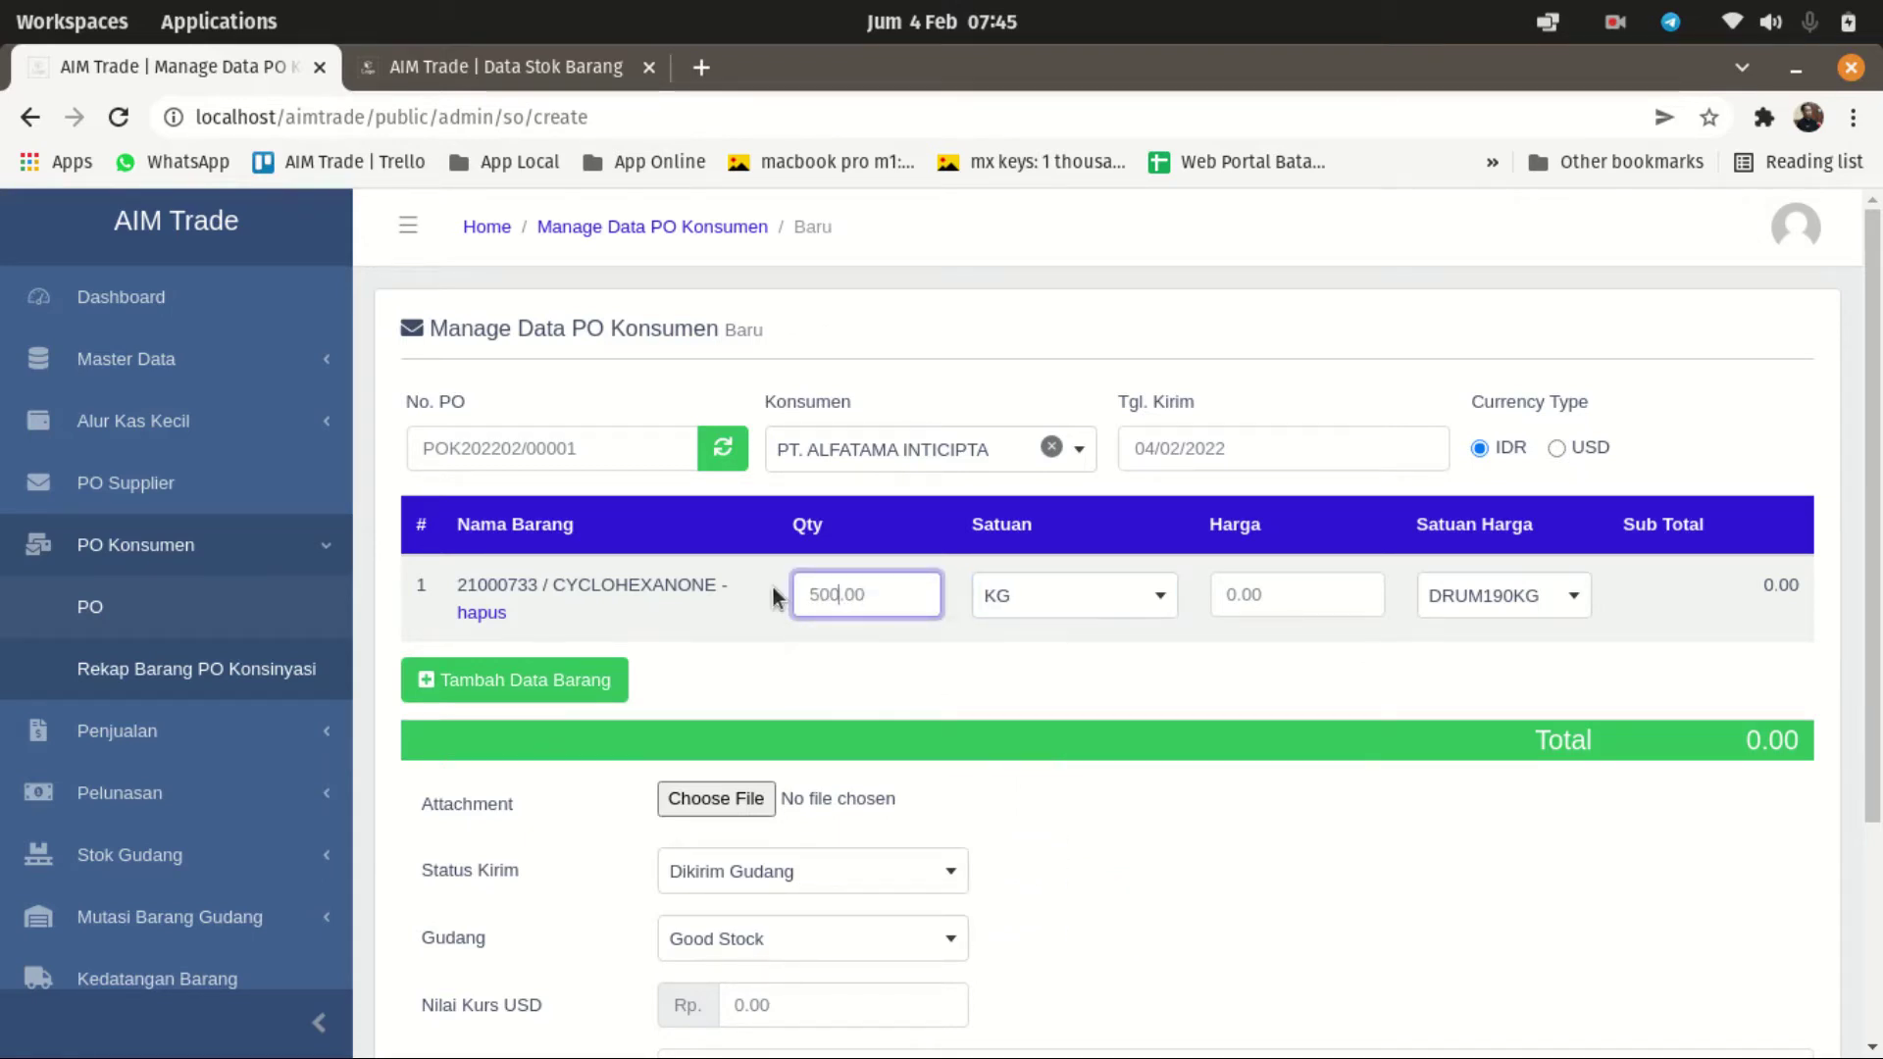
Step: Set the CYCLOHEXANONE price to 500,000 with KG as the price unit
{"action": "left_click", "coordinate": [1273, 598]}
{"action": "double_click", "coordinate": [1215, 591]}
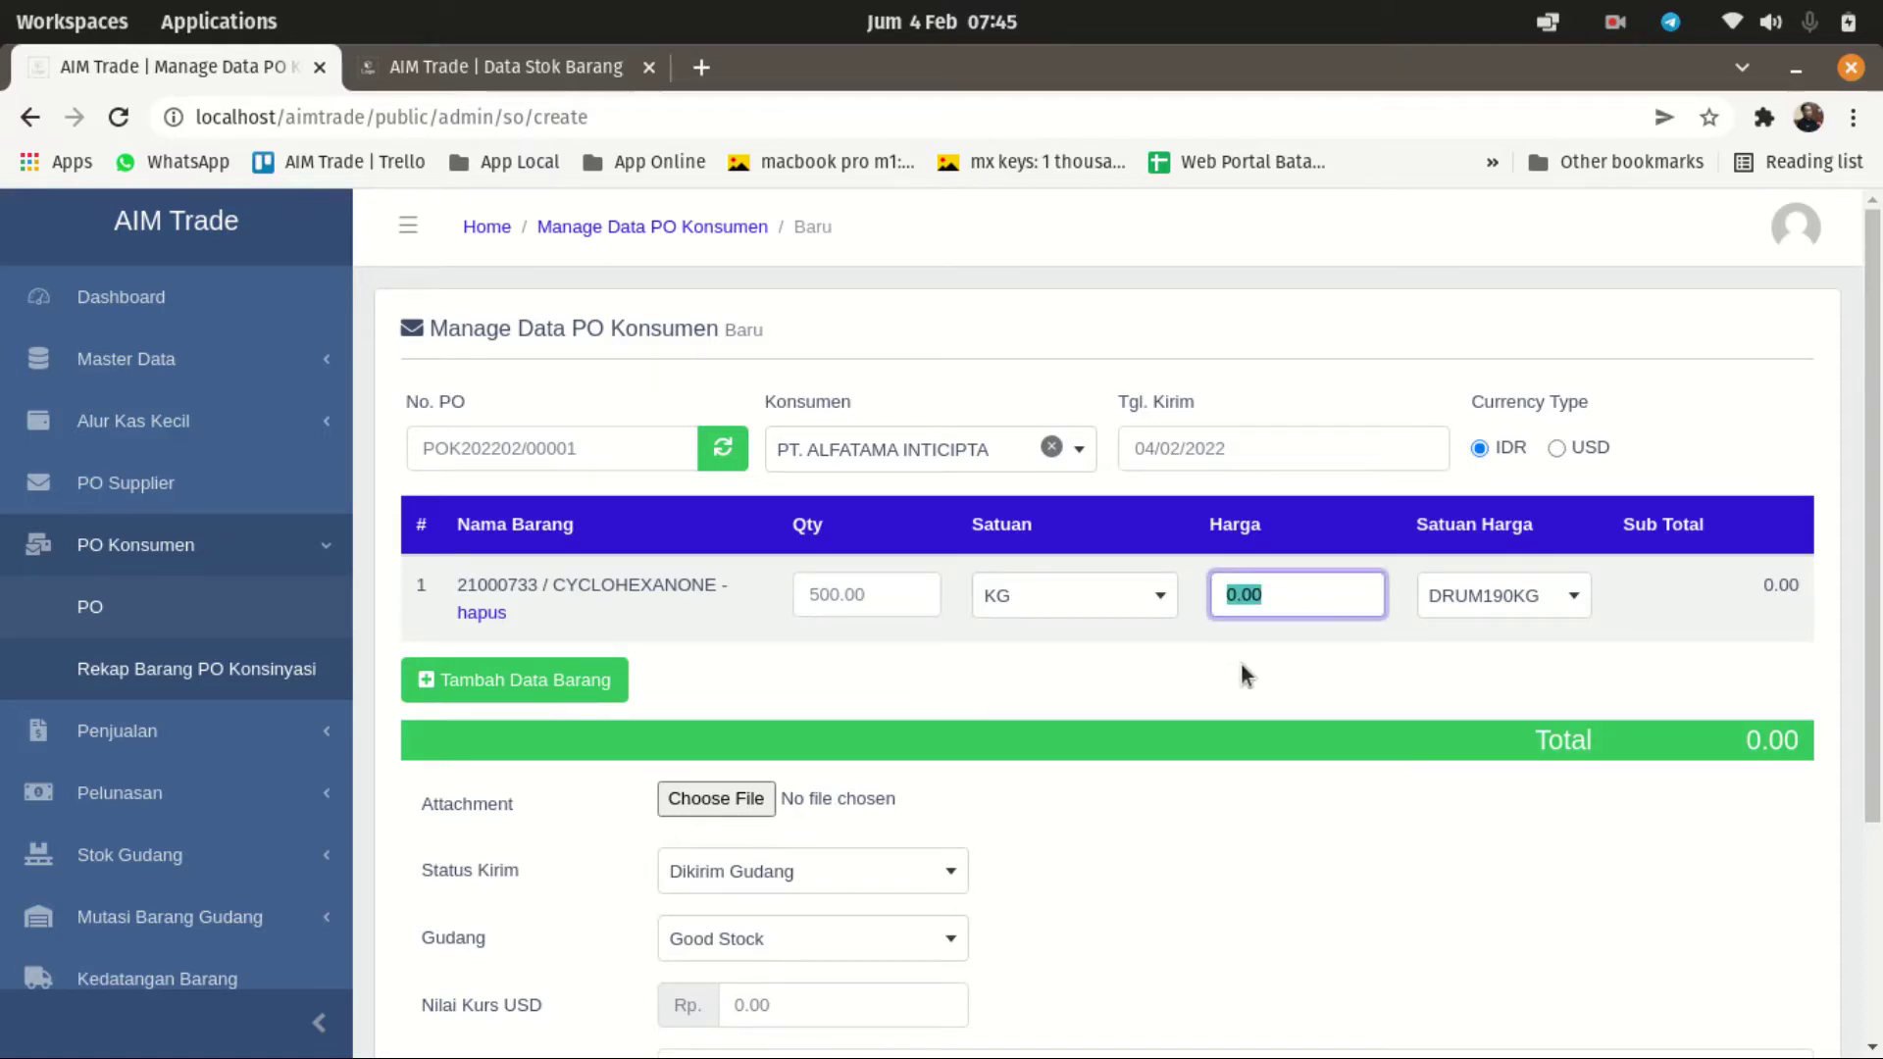
{"action": "type", "text": "500,000"}
{"action": "left_click", "coordinate": [1486, 612]}
{"action": "scroll", "coordinate": [1480, 722], "scroll_direction": "up", "scroll_amount": 3}
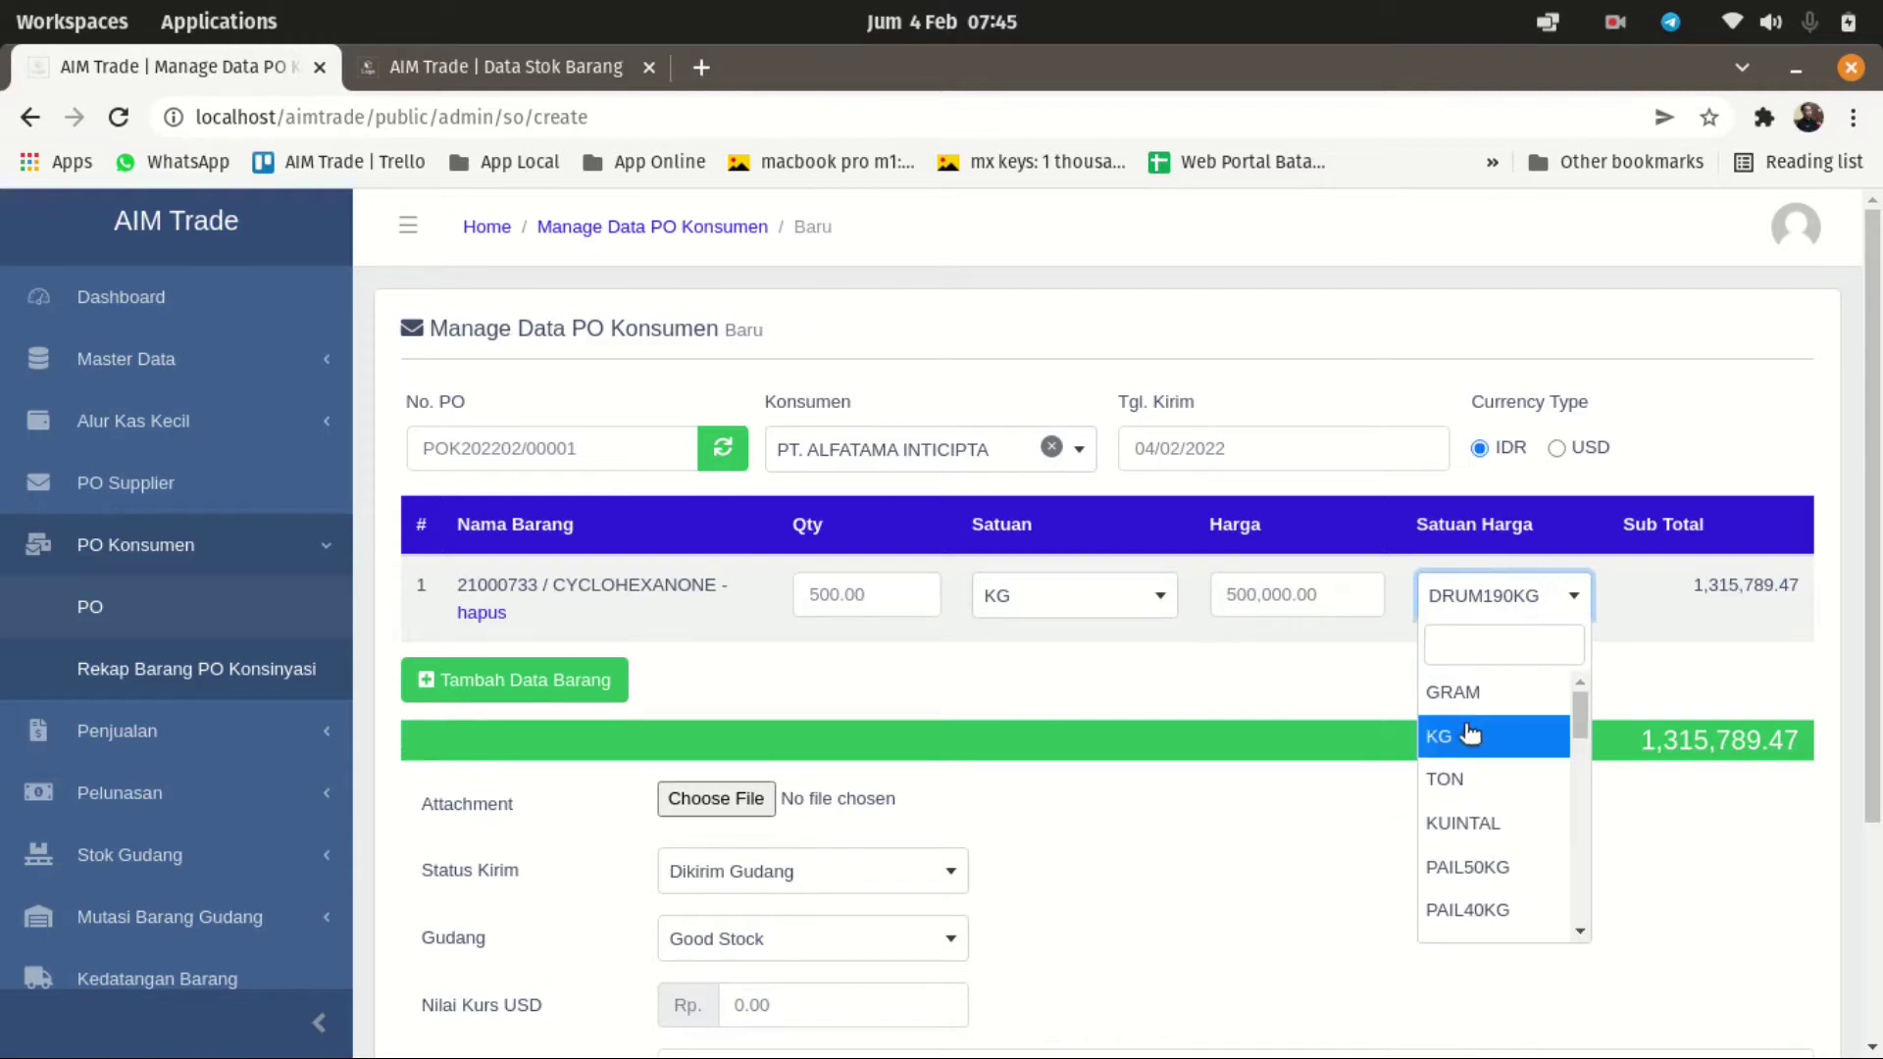
{"action": "left_click", "coordinate": [1476, 730]}
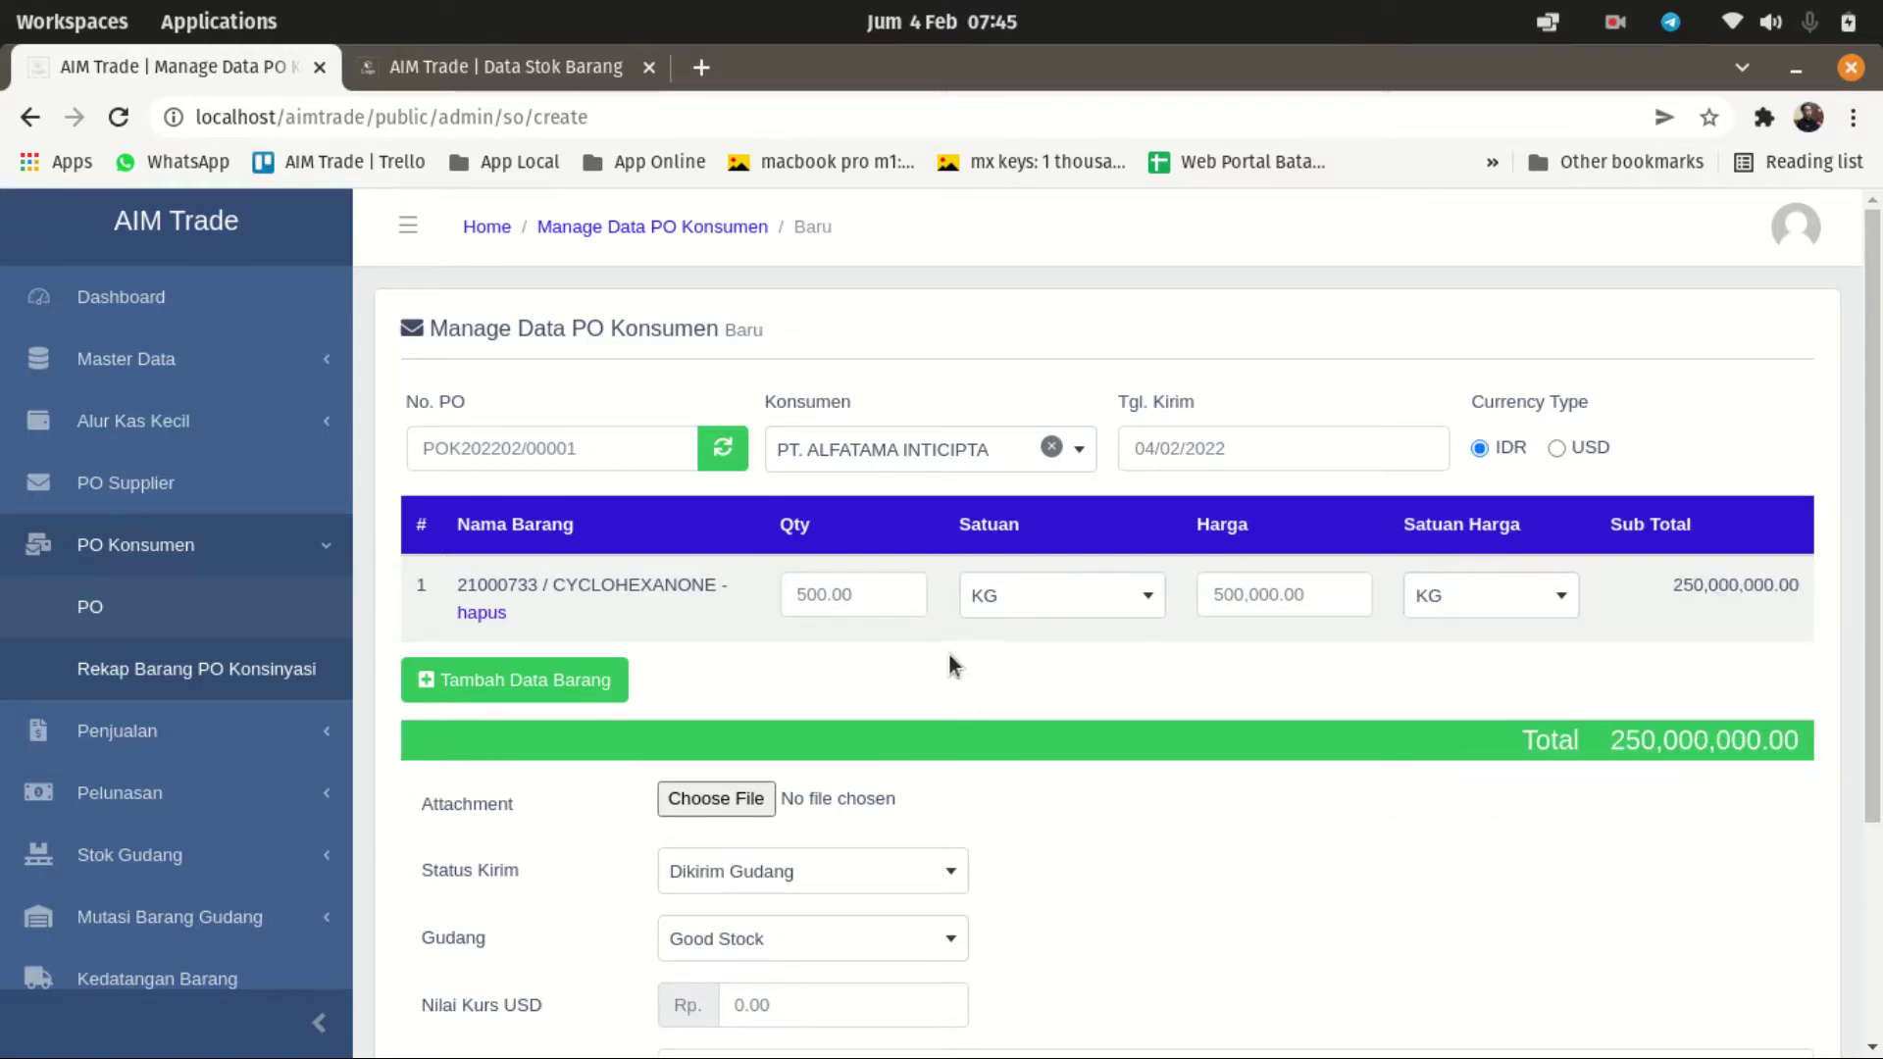
Step: Set the PO's delivery status to Dikirim Gudang and its warehouse to Good Stock
{"action": "scroll", "coordinate": [950, 653], "scroll_direction": "down", "scroll_amount": 3}
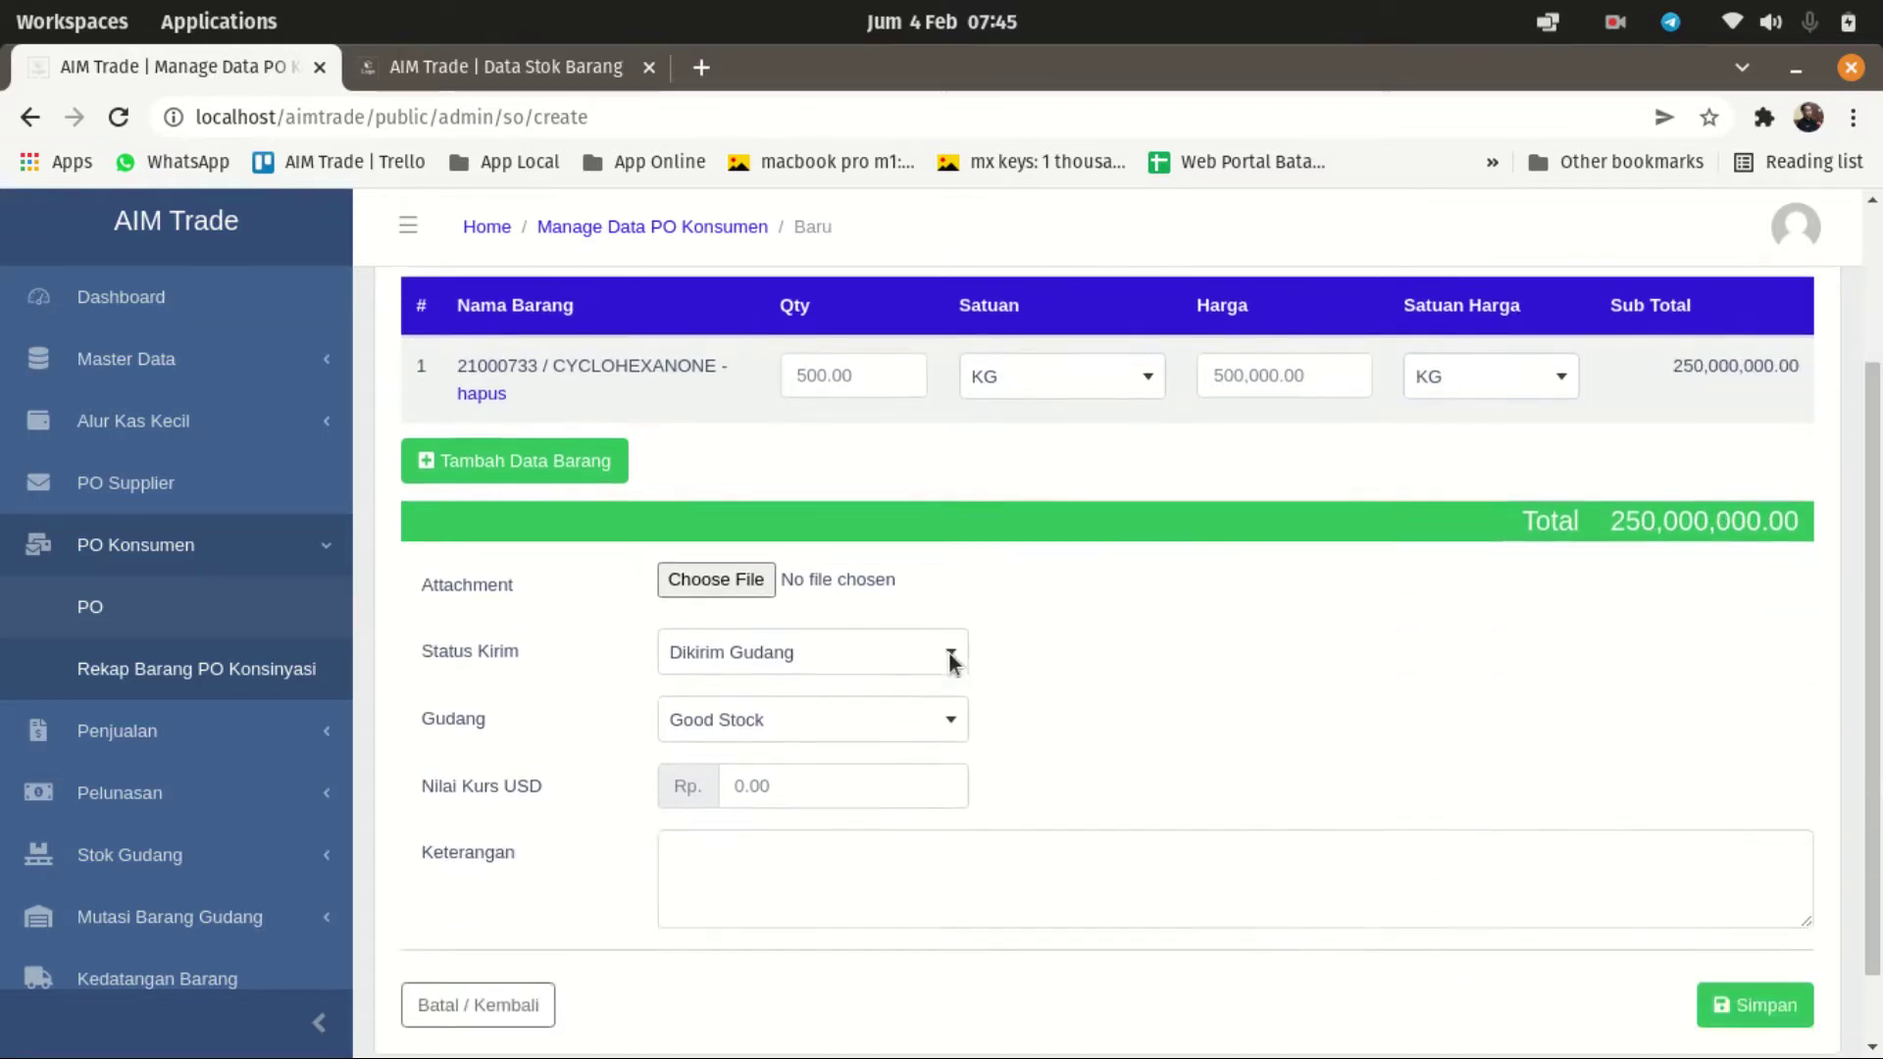
{"action": "left_click", "coordinate": [826, 665]}
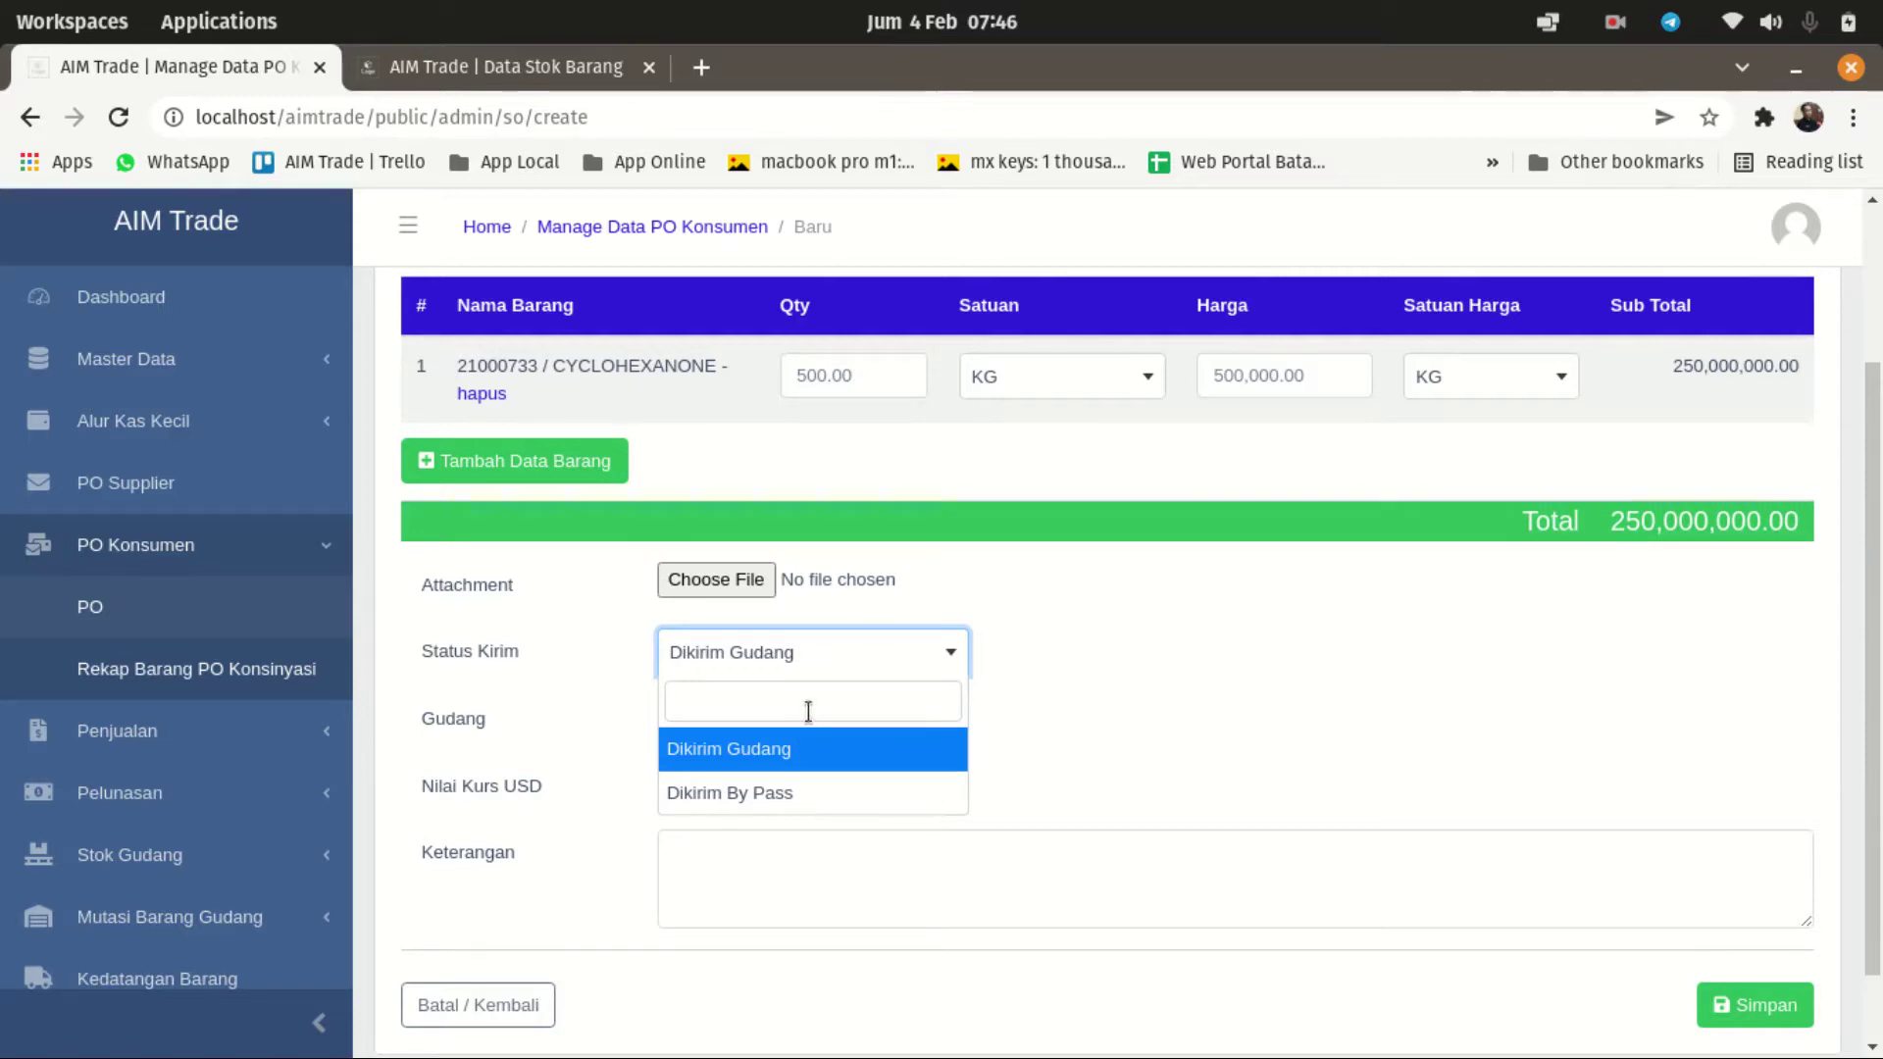
{"action": "left_click", "coordinate": [803, 751]}
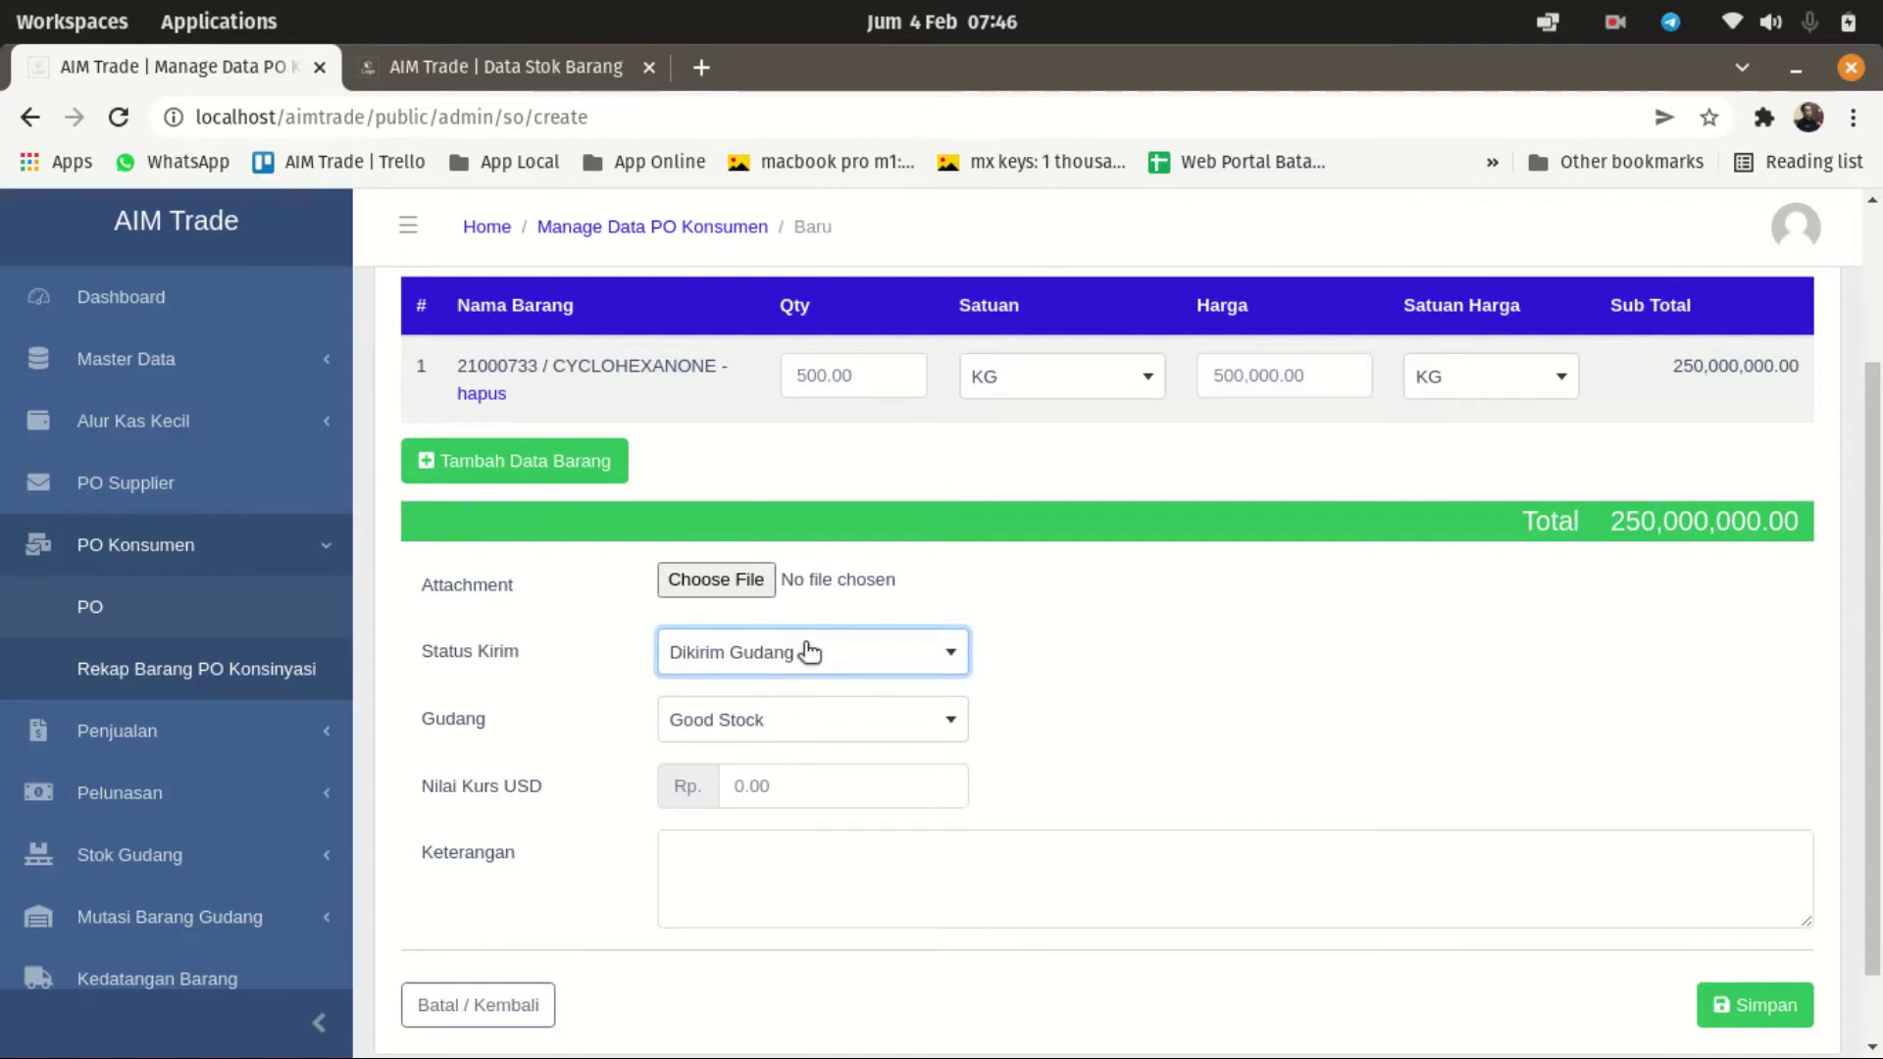
{"action": "left_click", "coordinate": [782, 722]}
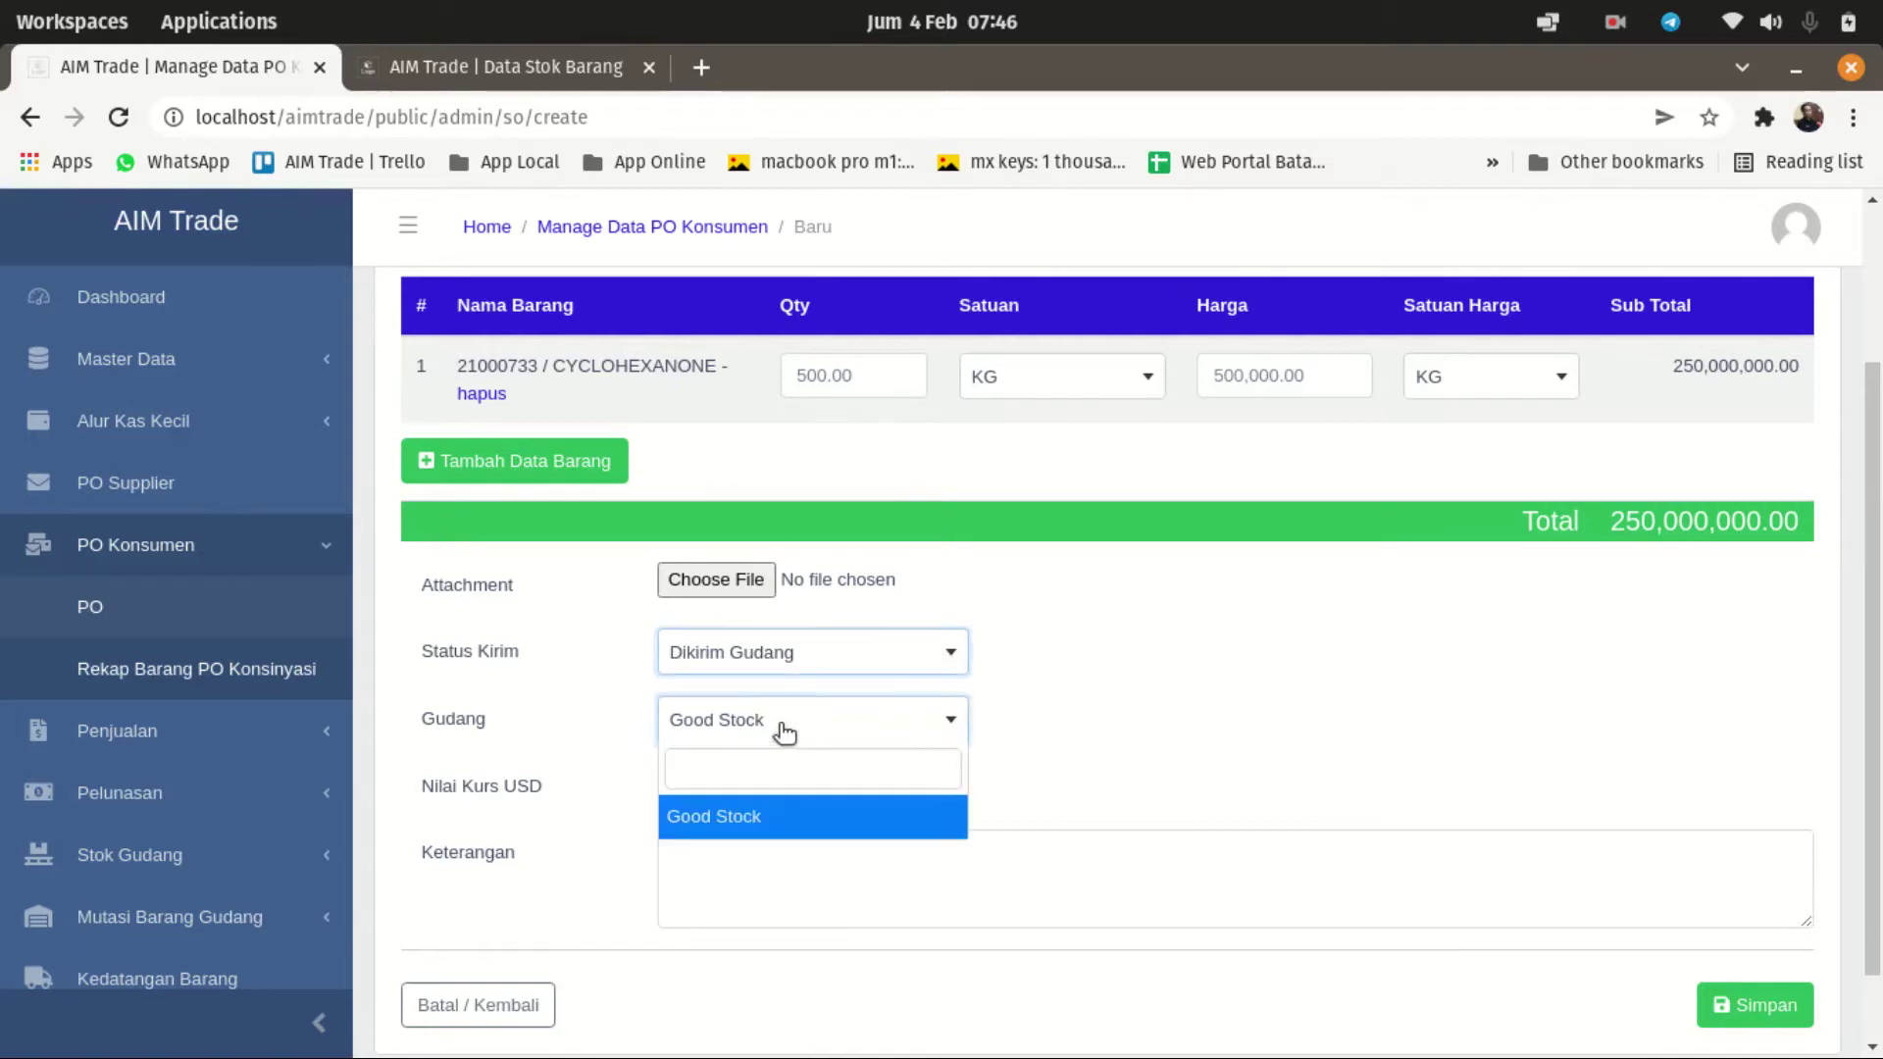
{"action": "left_click", "coordinate": [785, 731]}
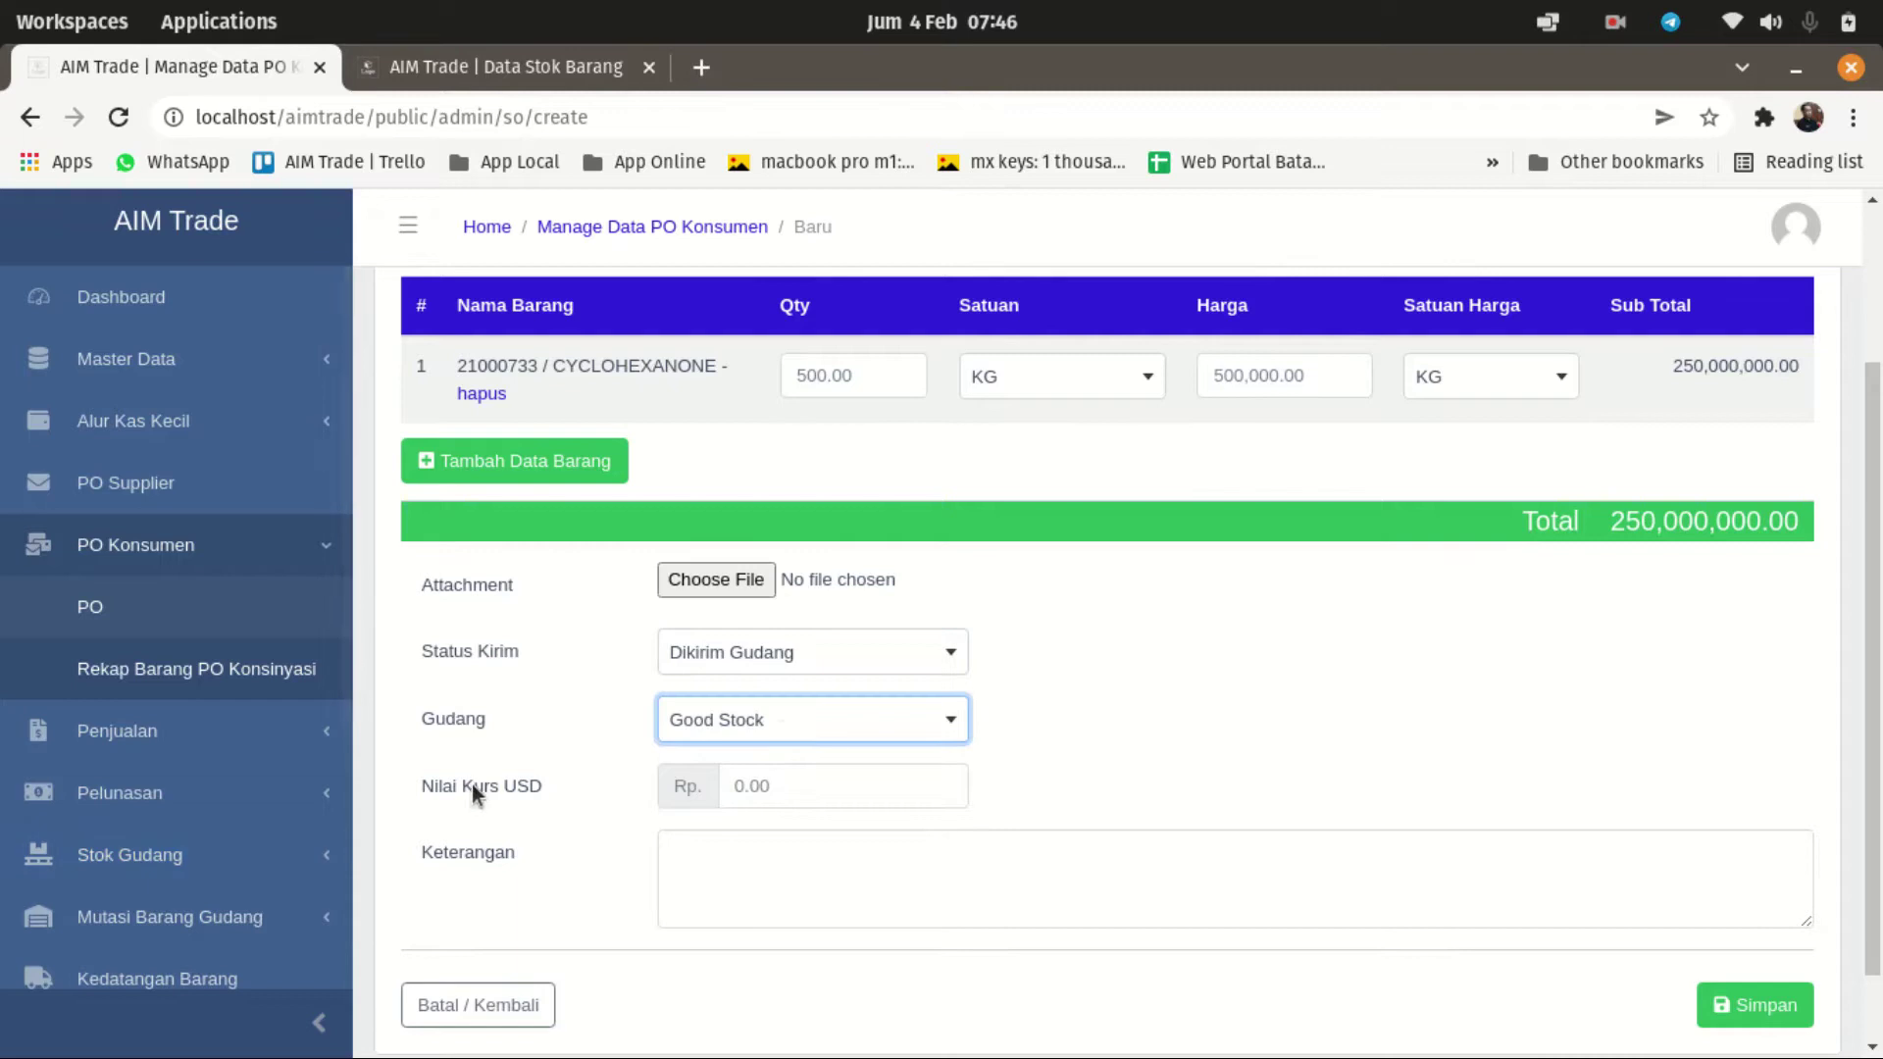
Step: Set the PO's USD exchange rate (Nilai Kurs USD) to 14,500
{"action": "left_click", "coordinate": [787, 789]}
{"action": "type", "text": "14,500,000"}
{"action": "key", "text": "BackSpace"}
{"action": "key", "text": "BackSpace"}
{"action": "key", "text": "BackSpace"}
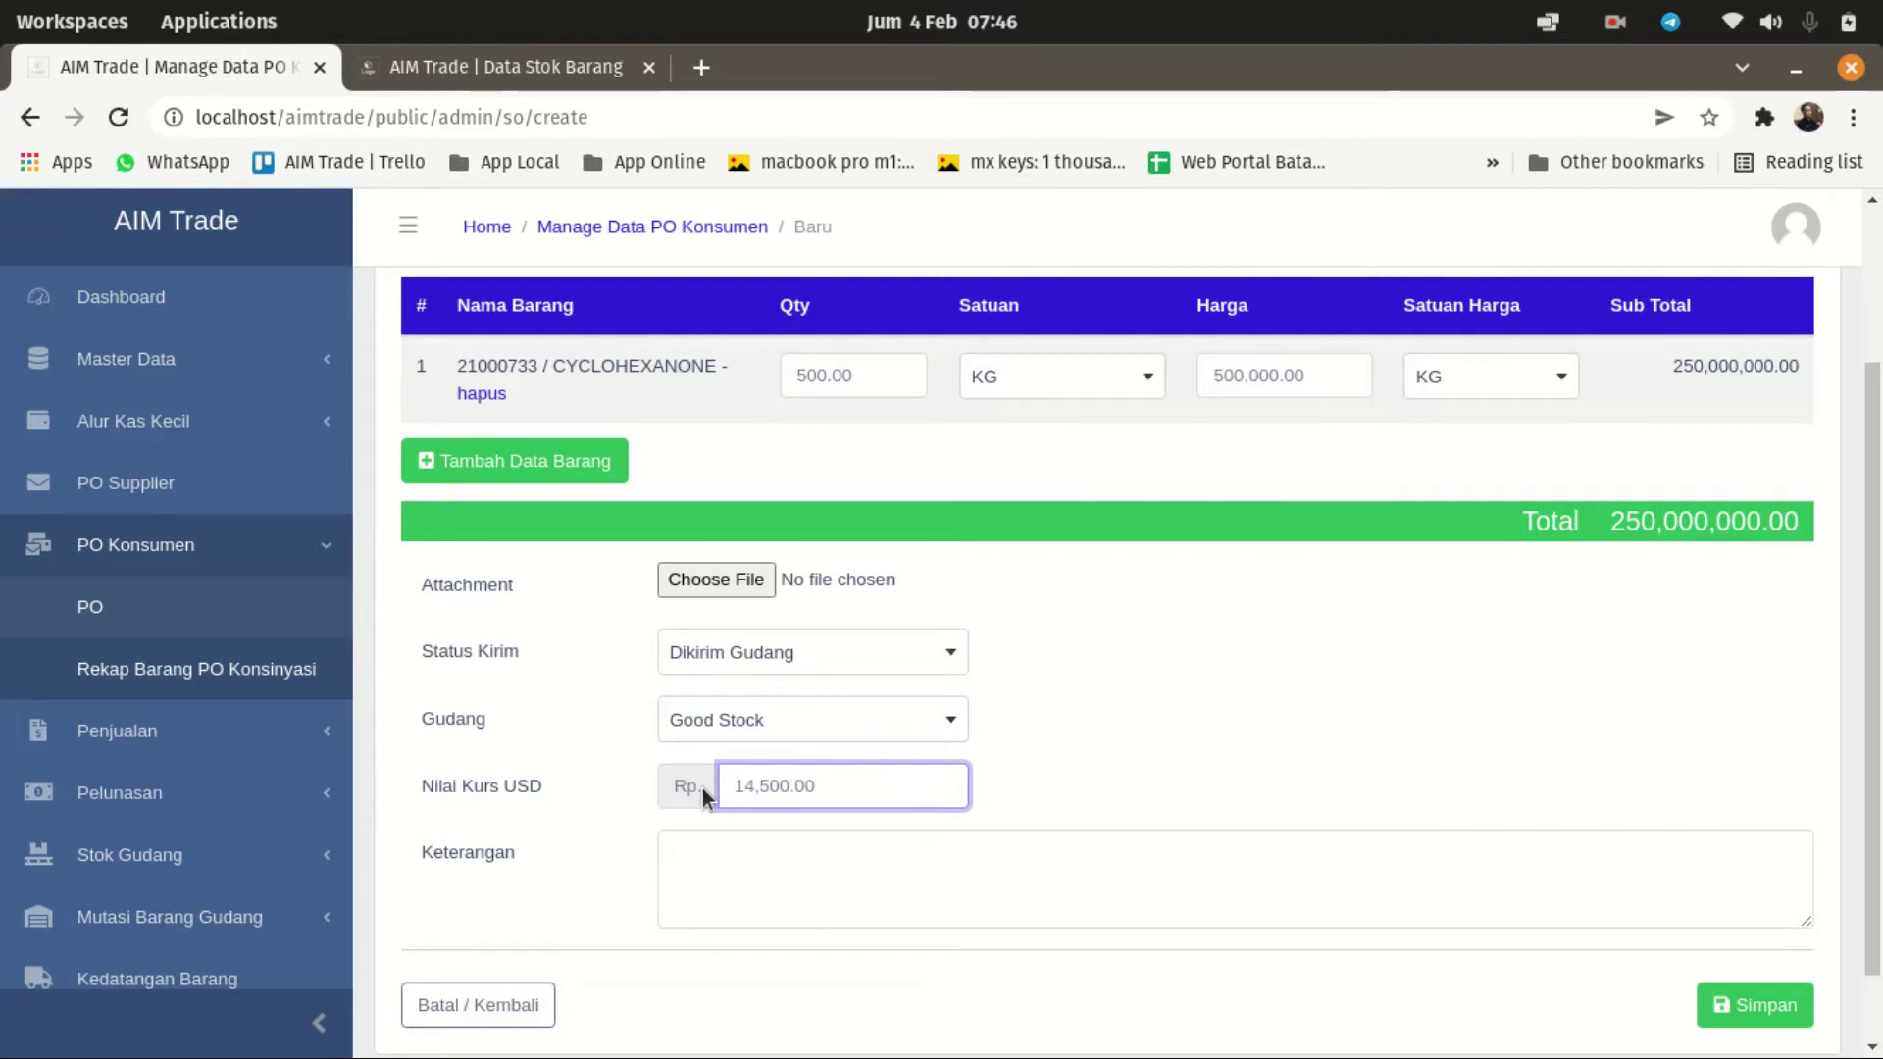
{"action": "left_click", "coordinate": [1201, 717]}
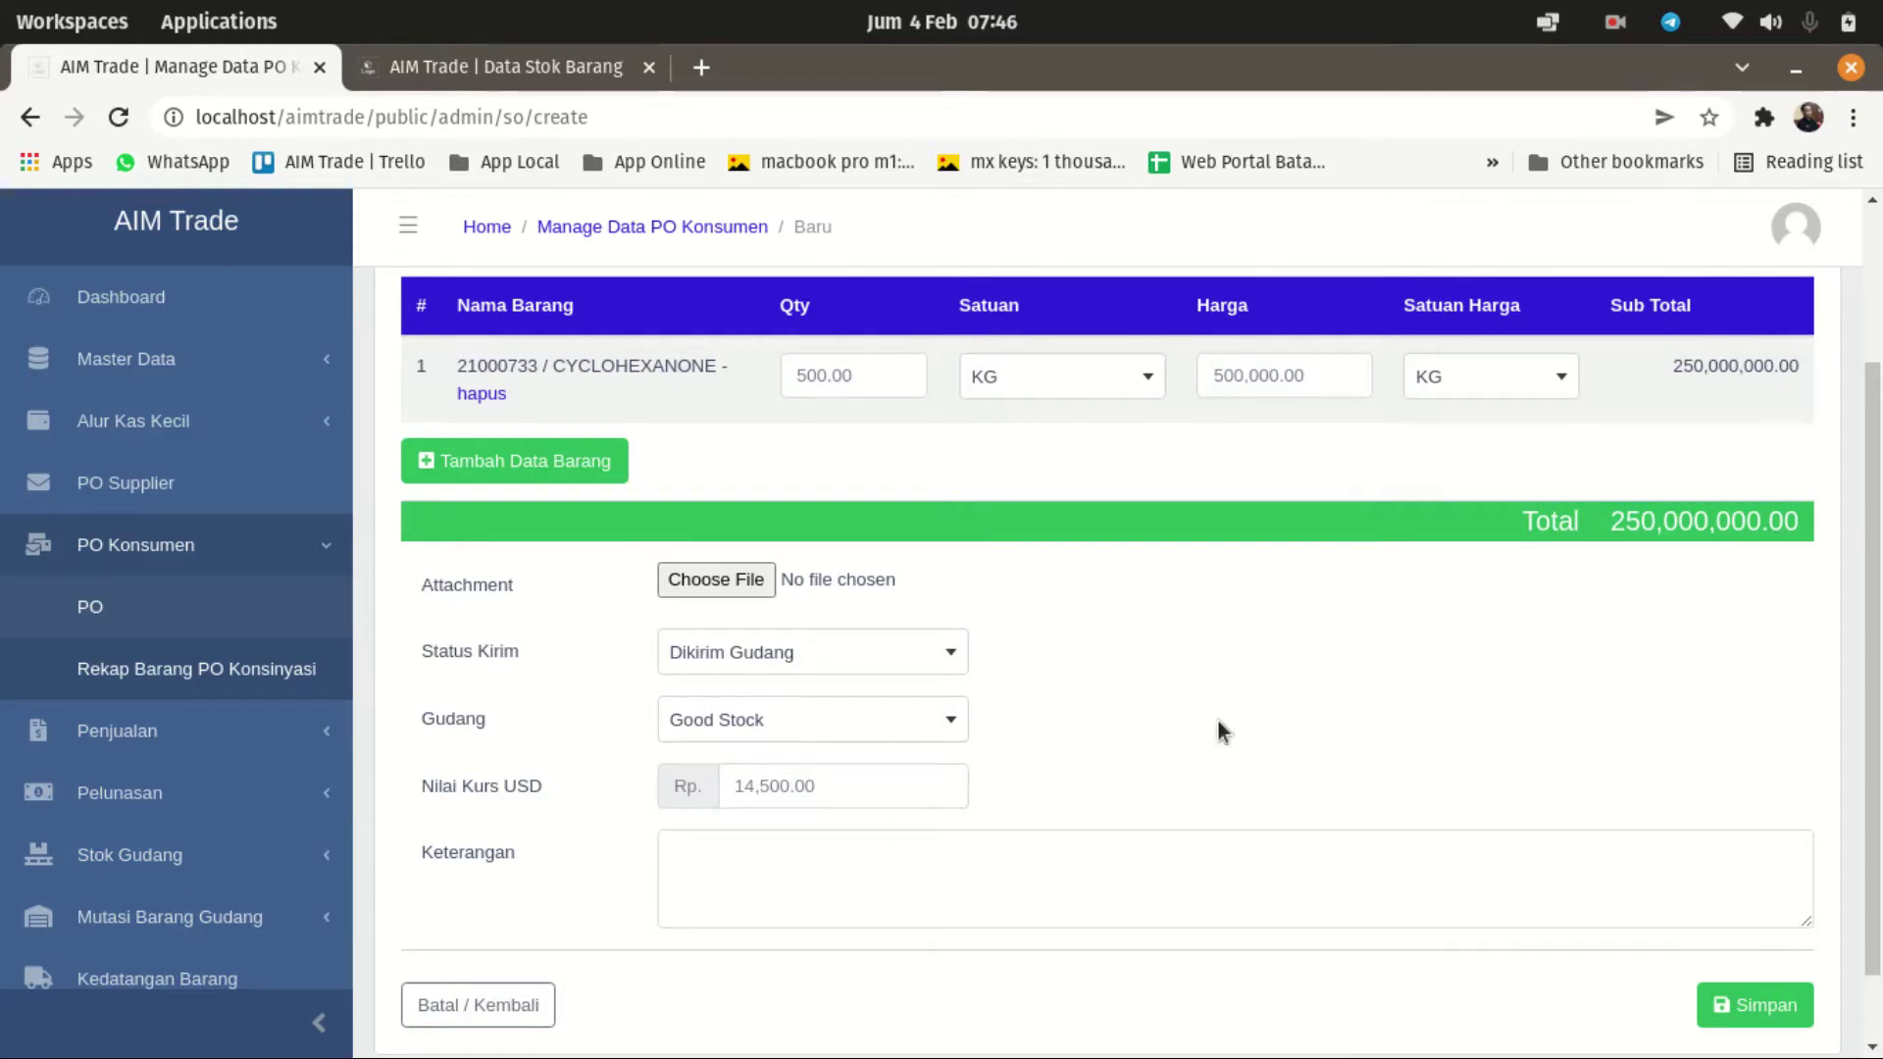
Step: Review the completed PO form and save the new consumer PO
{"action": "scroll", "coordinate": [1216, 720], "scroll_direction": "up", "scroll_amount": 3}
{"action": "scroll", "coordinate": [1383, 851], "scroll_direction": "down", "scroll_amount": 3}
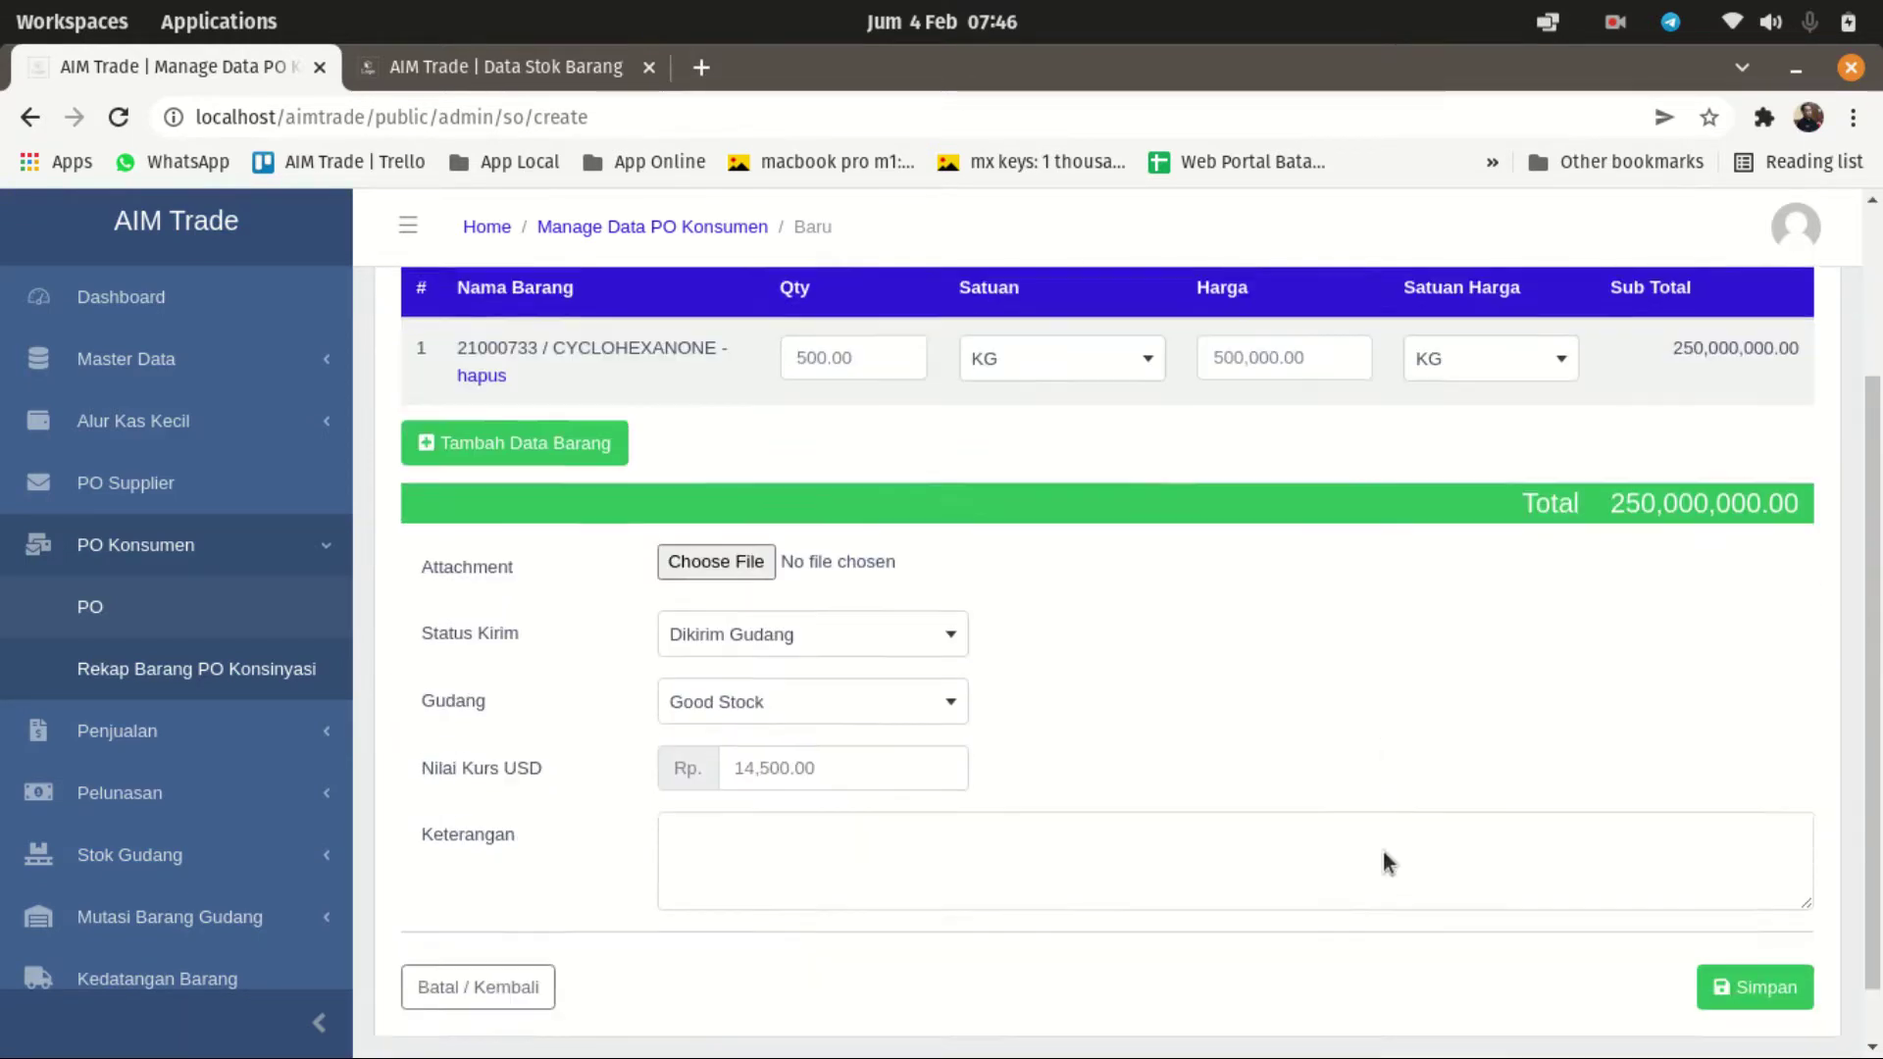
{"action": "left_click", "coordinate": [1750, 918]}
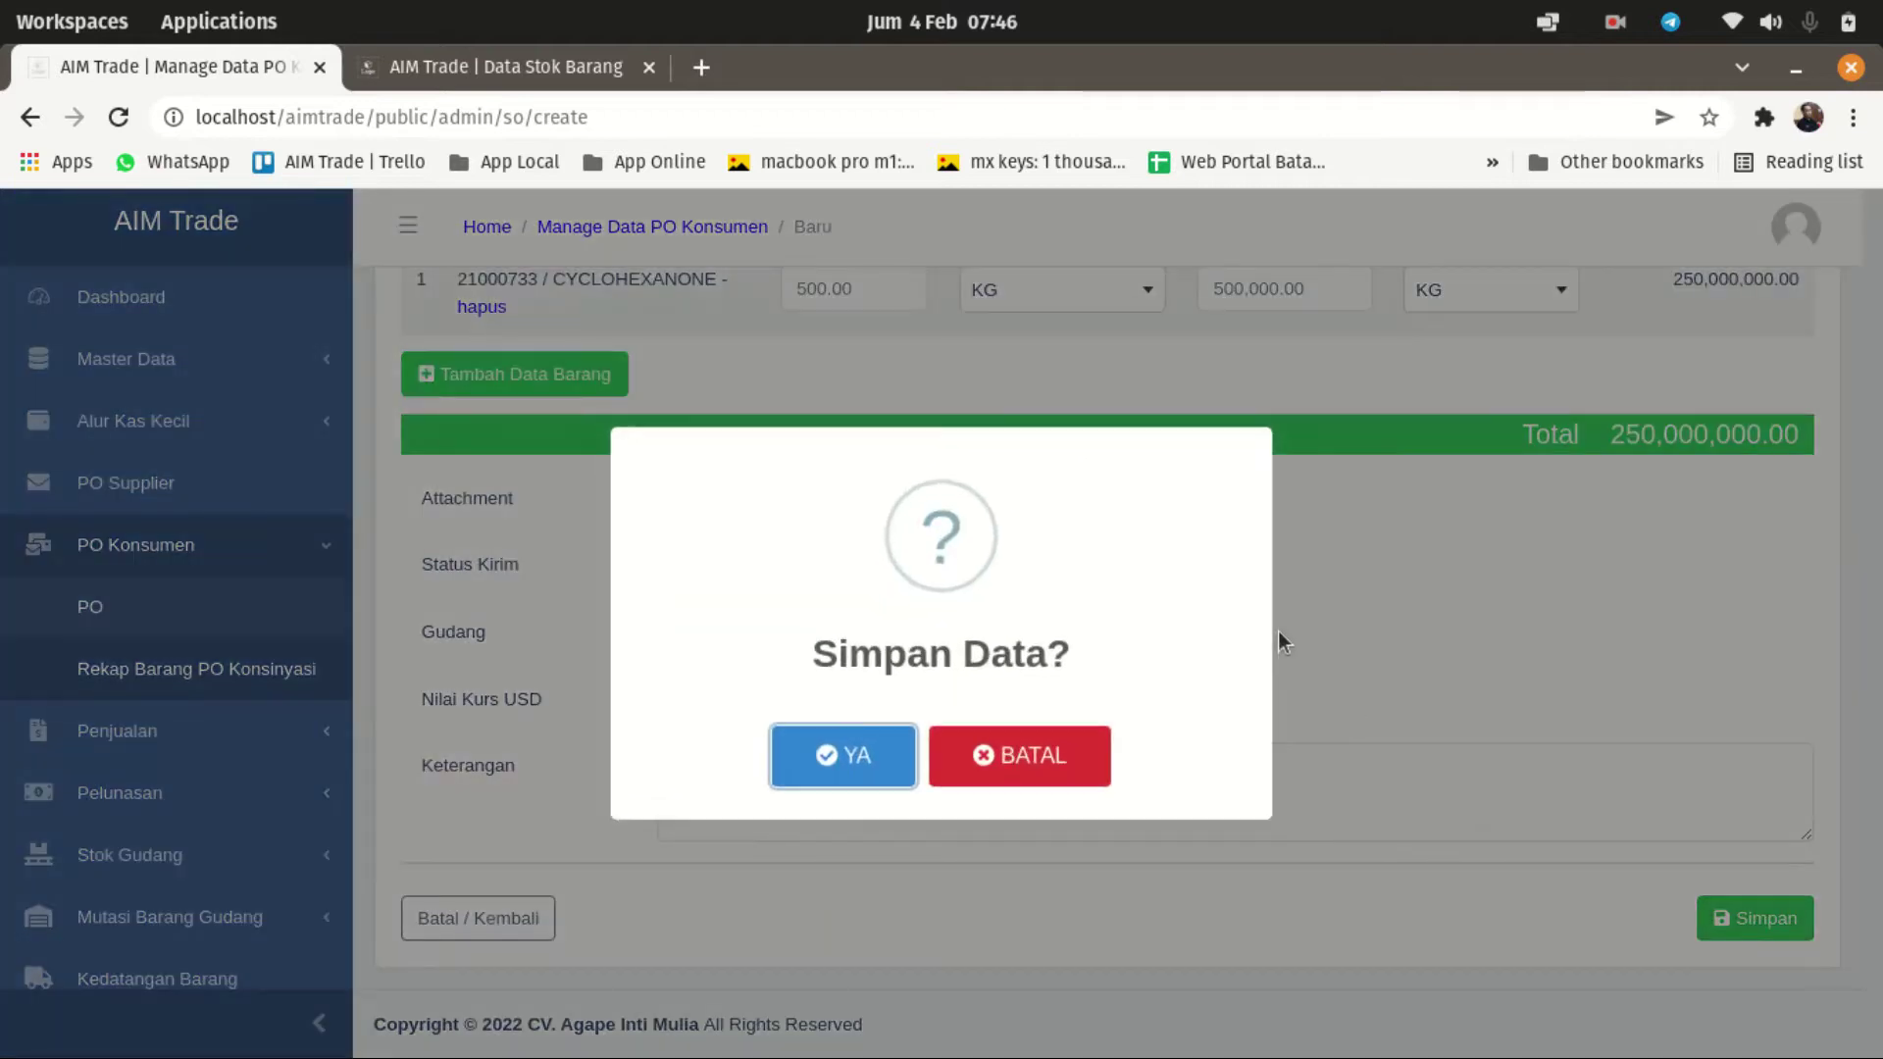
{"action": "left_click", "coordinate": [845, 755]}
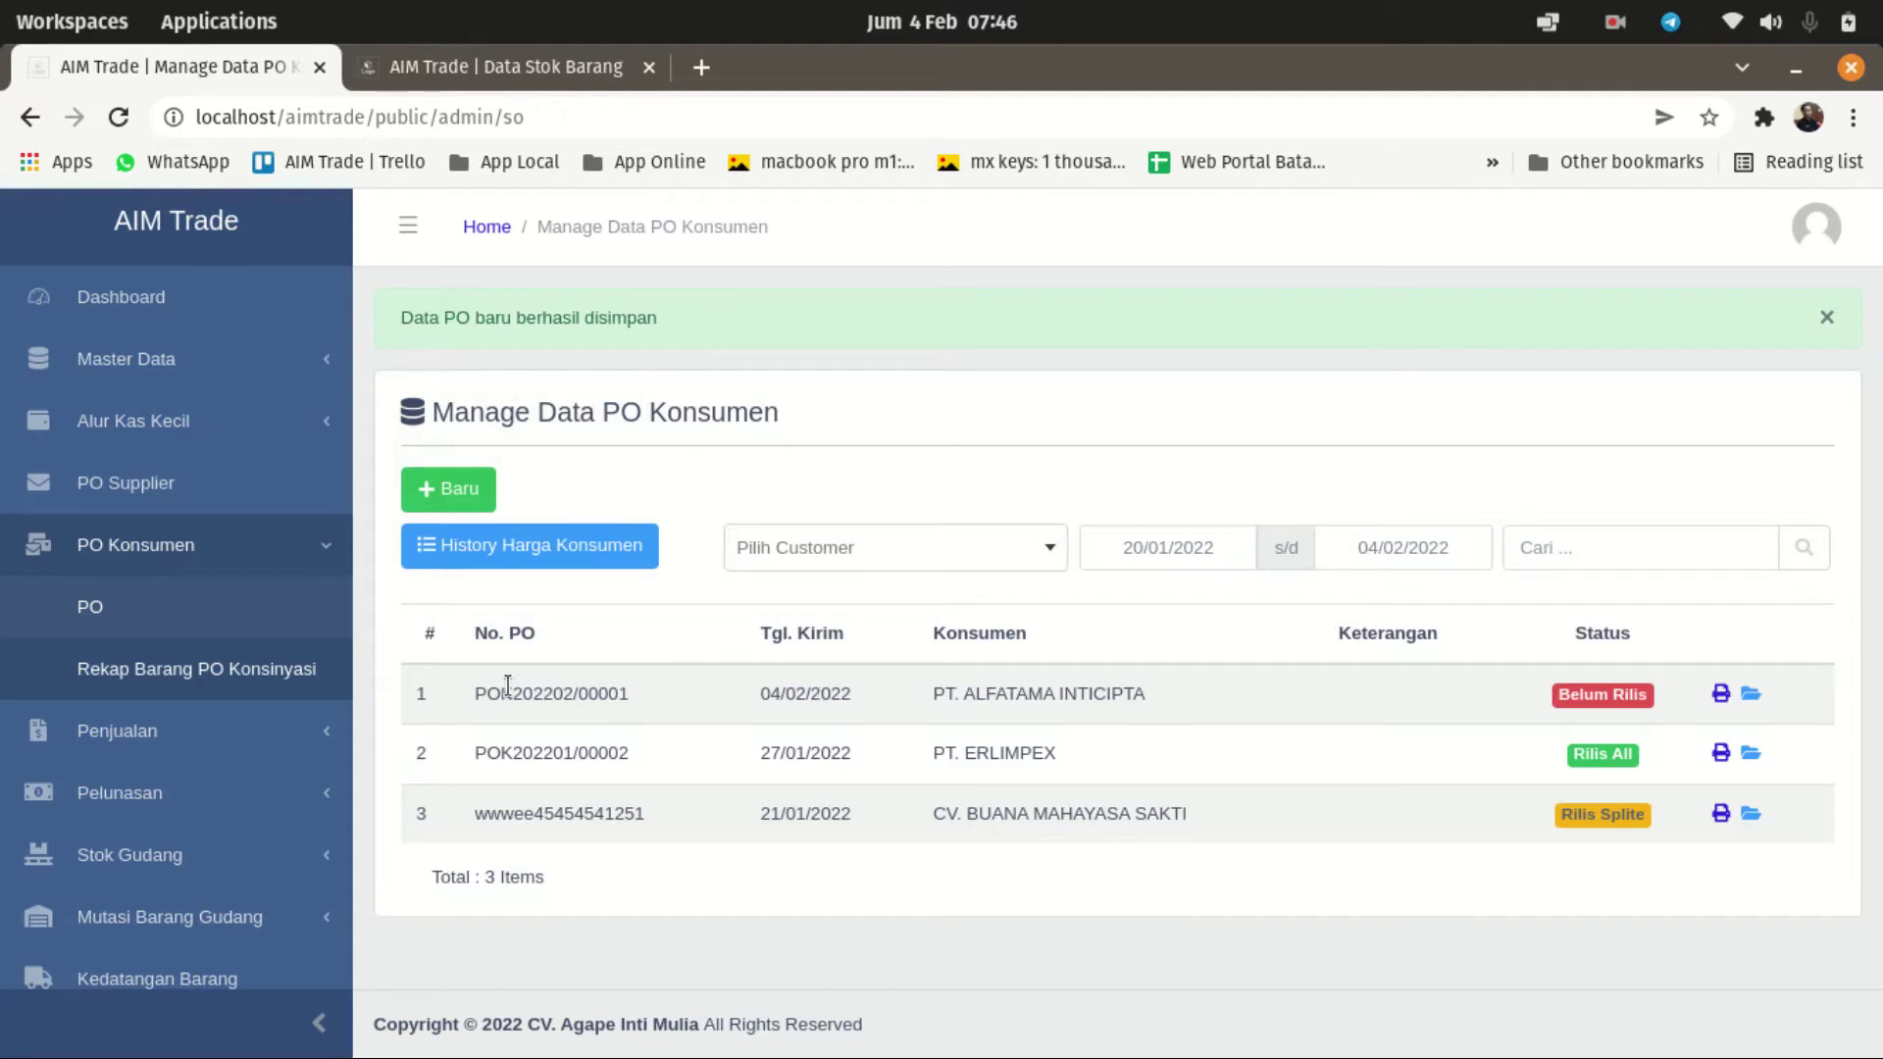
Step: Open the saved PT. ALFATAMA INTICIPTA PO from the list and release it to the warehouse
{"action": "left_click", "coordinate": [1749, 695]}
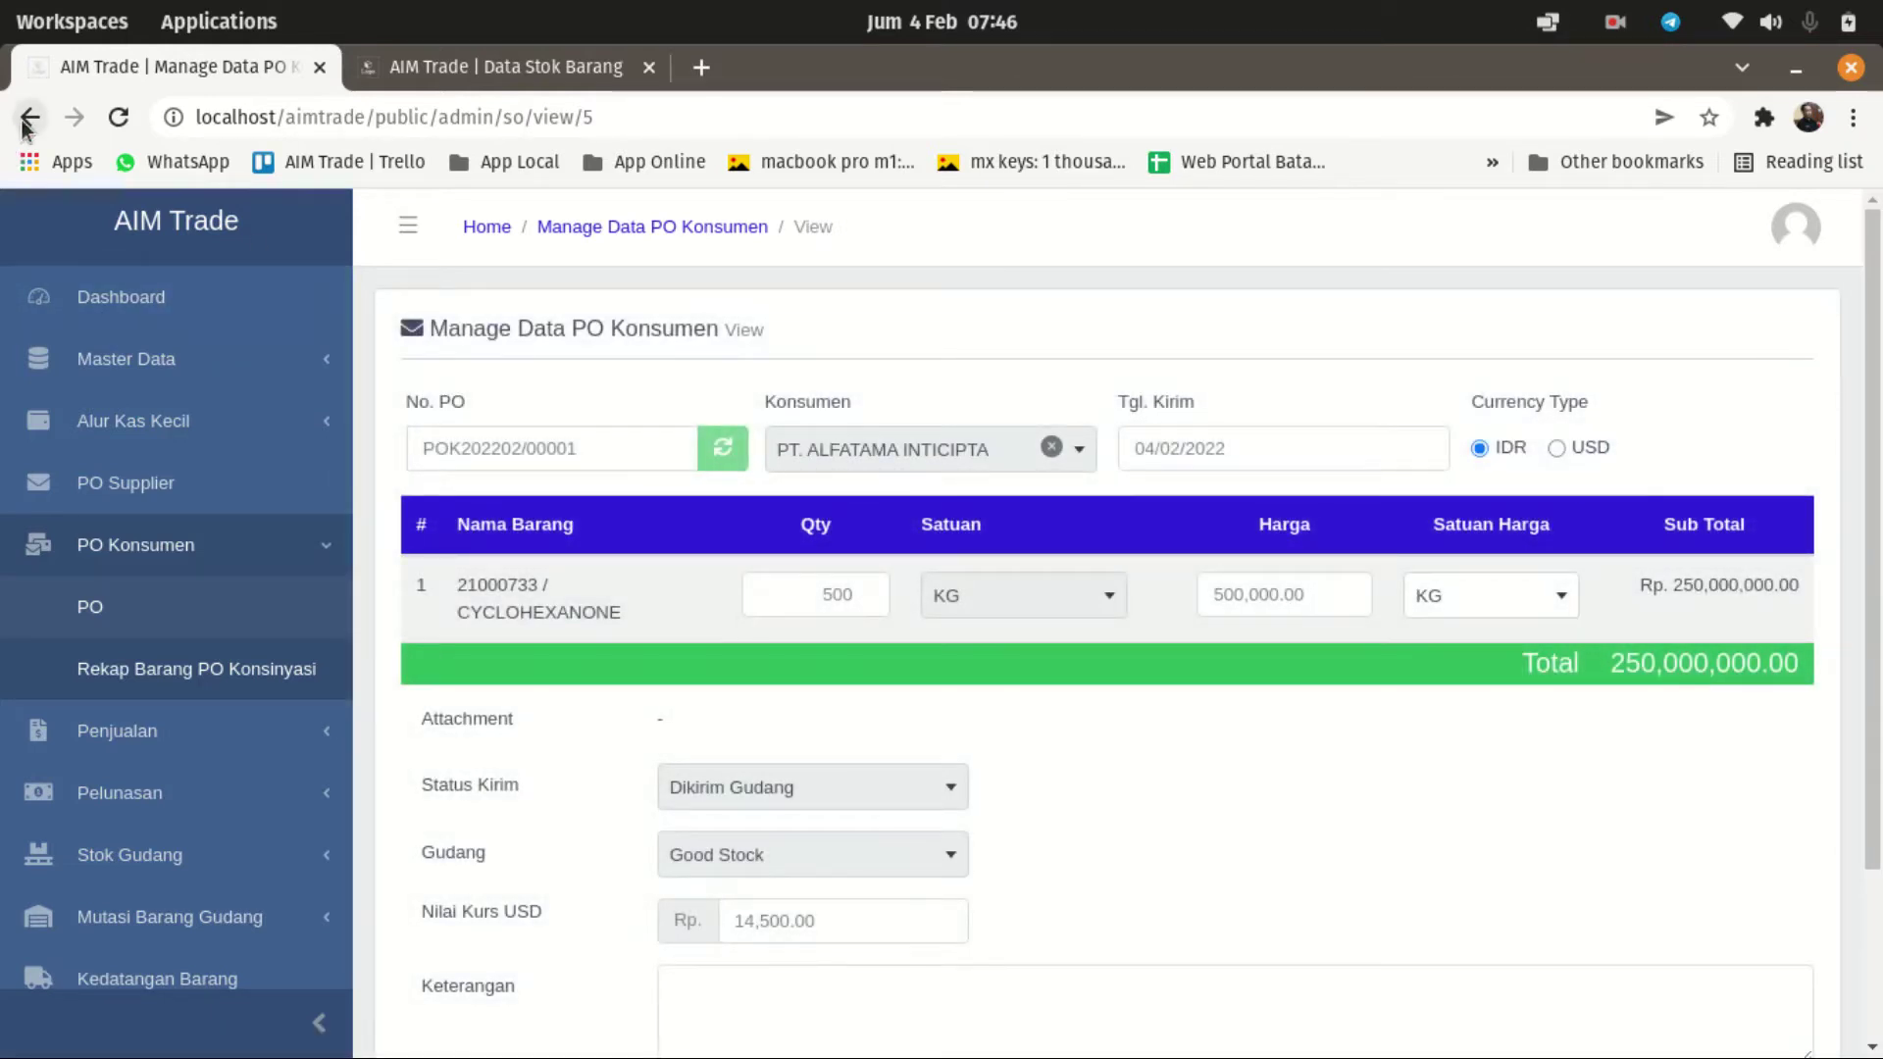
{"action": "scroll", "coordinate": [1380, 804], "scroll_direction": "down", "scroll_amount": 3}
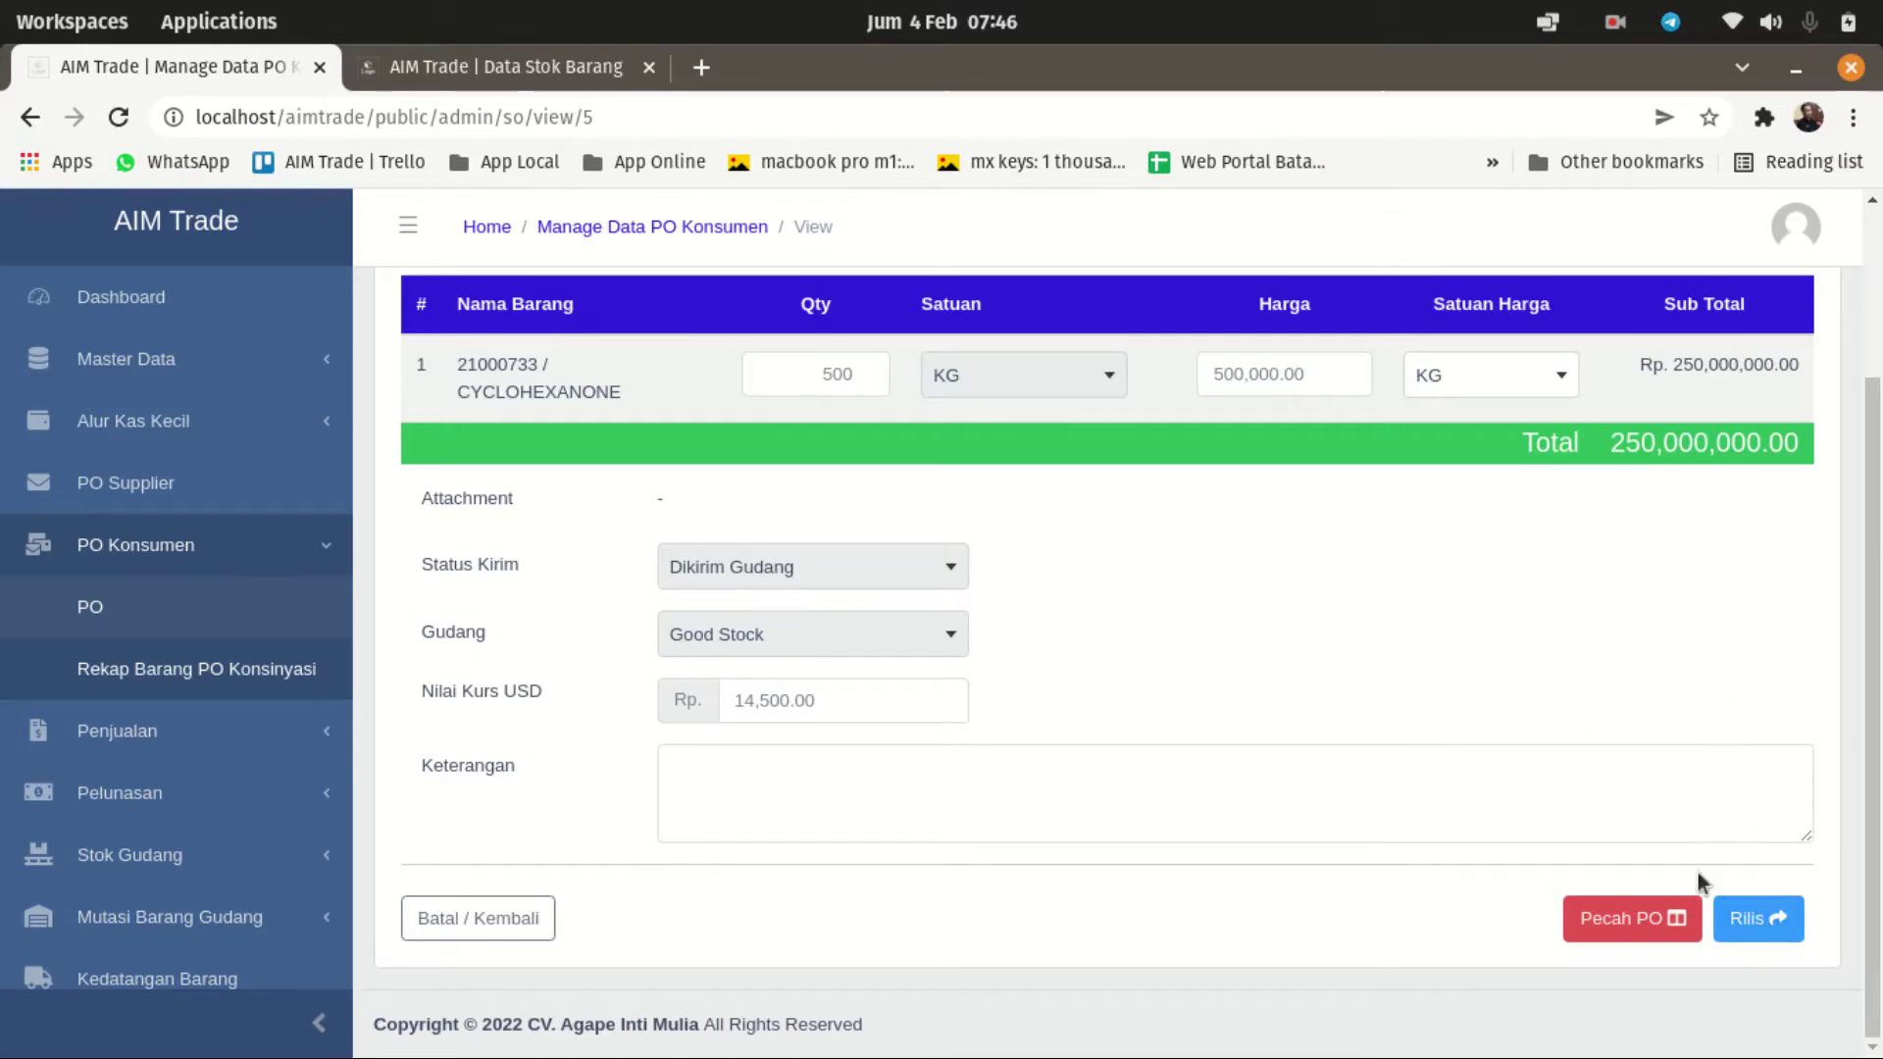
{"action": "left_click", "coordinate": [1754, 922]}
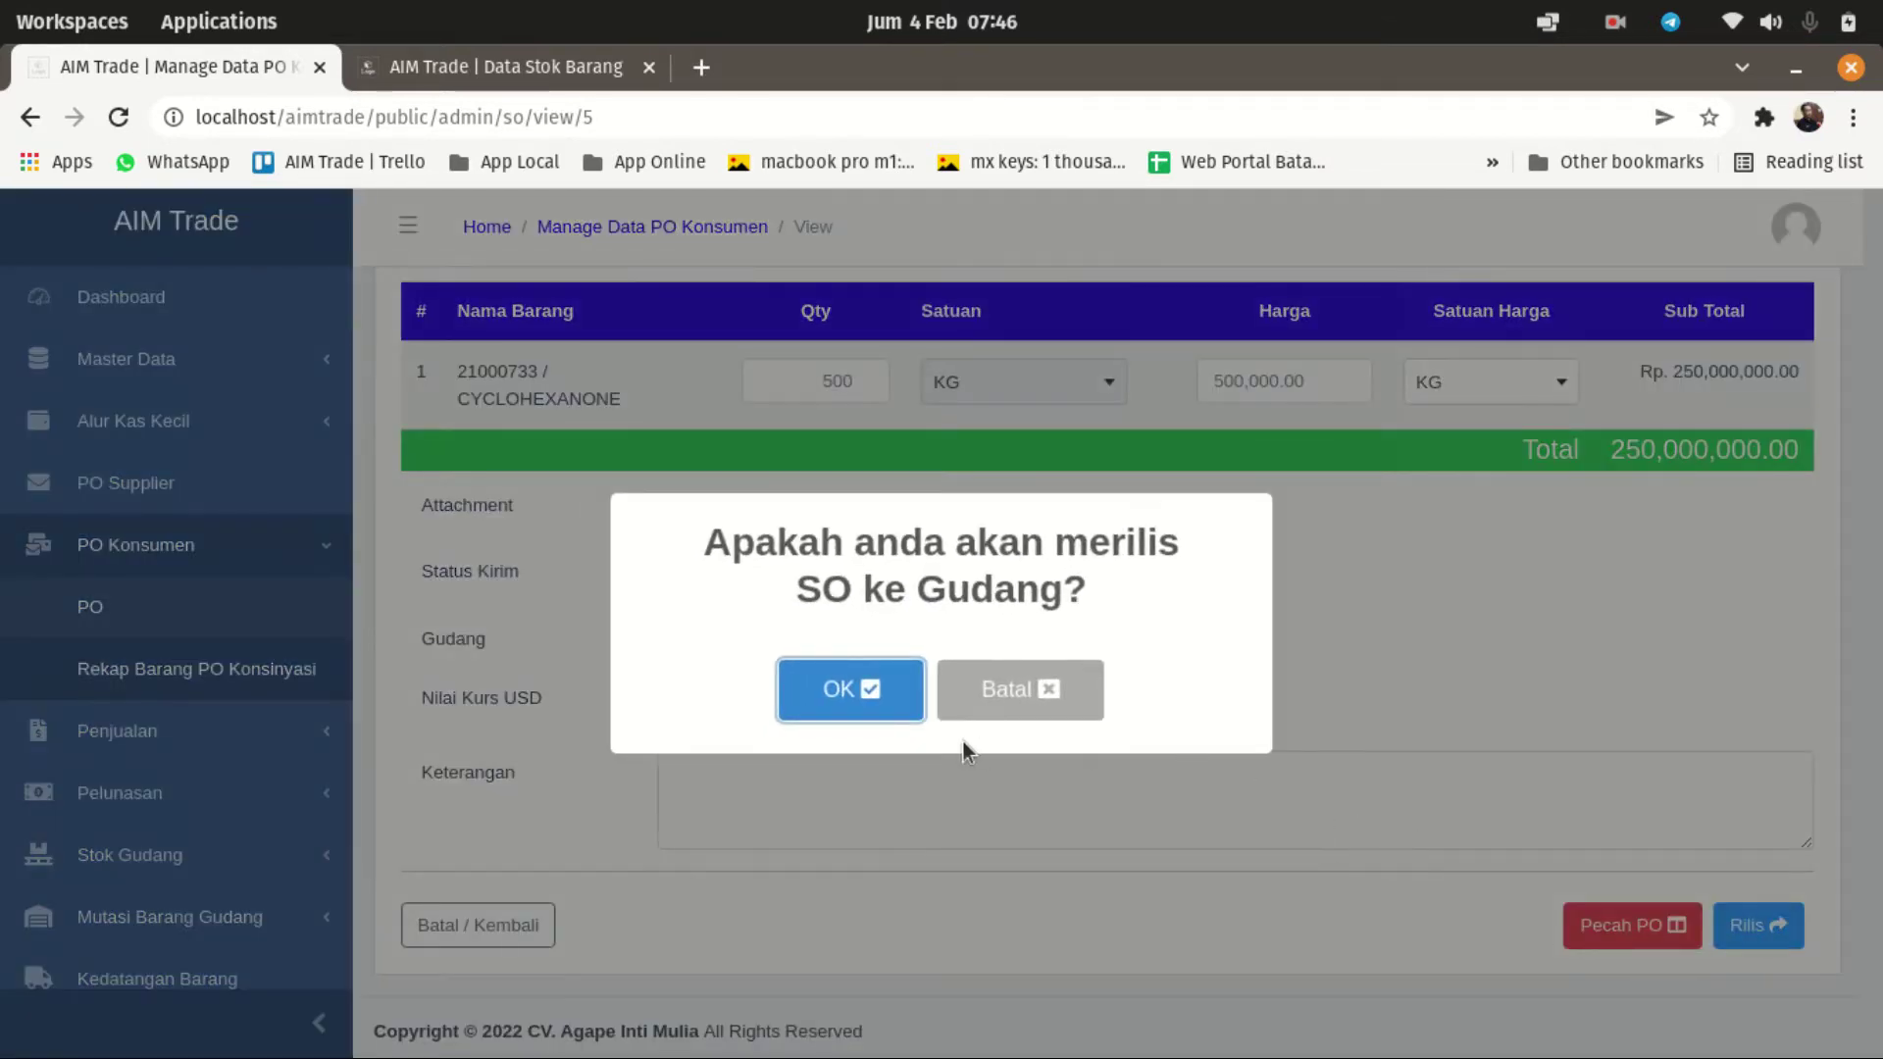
{"action": "left_click", "coordinate": [853, 691]}
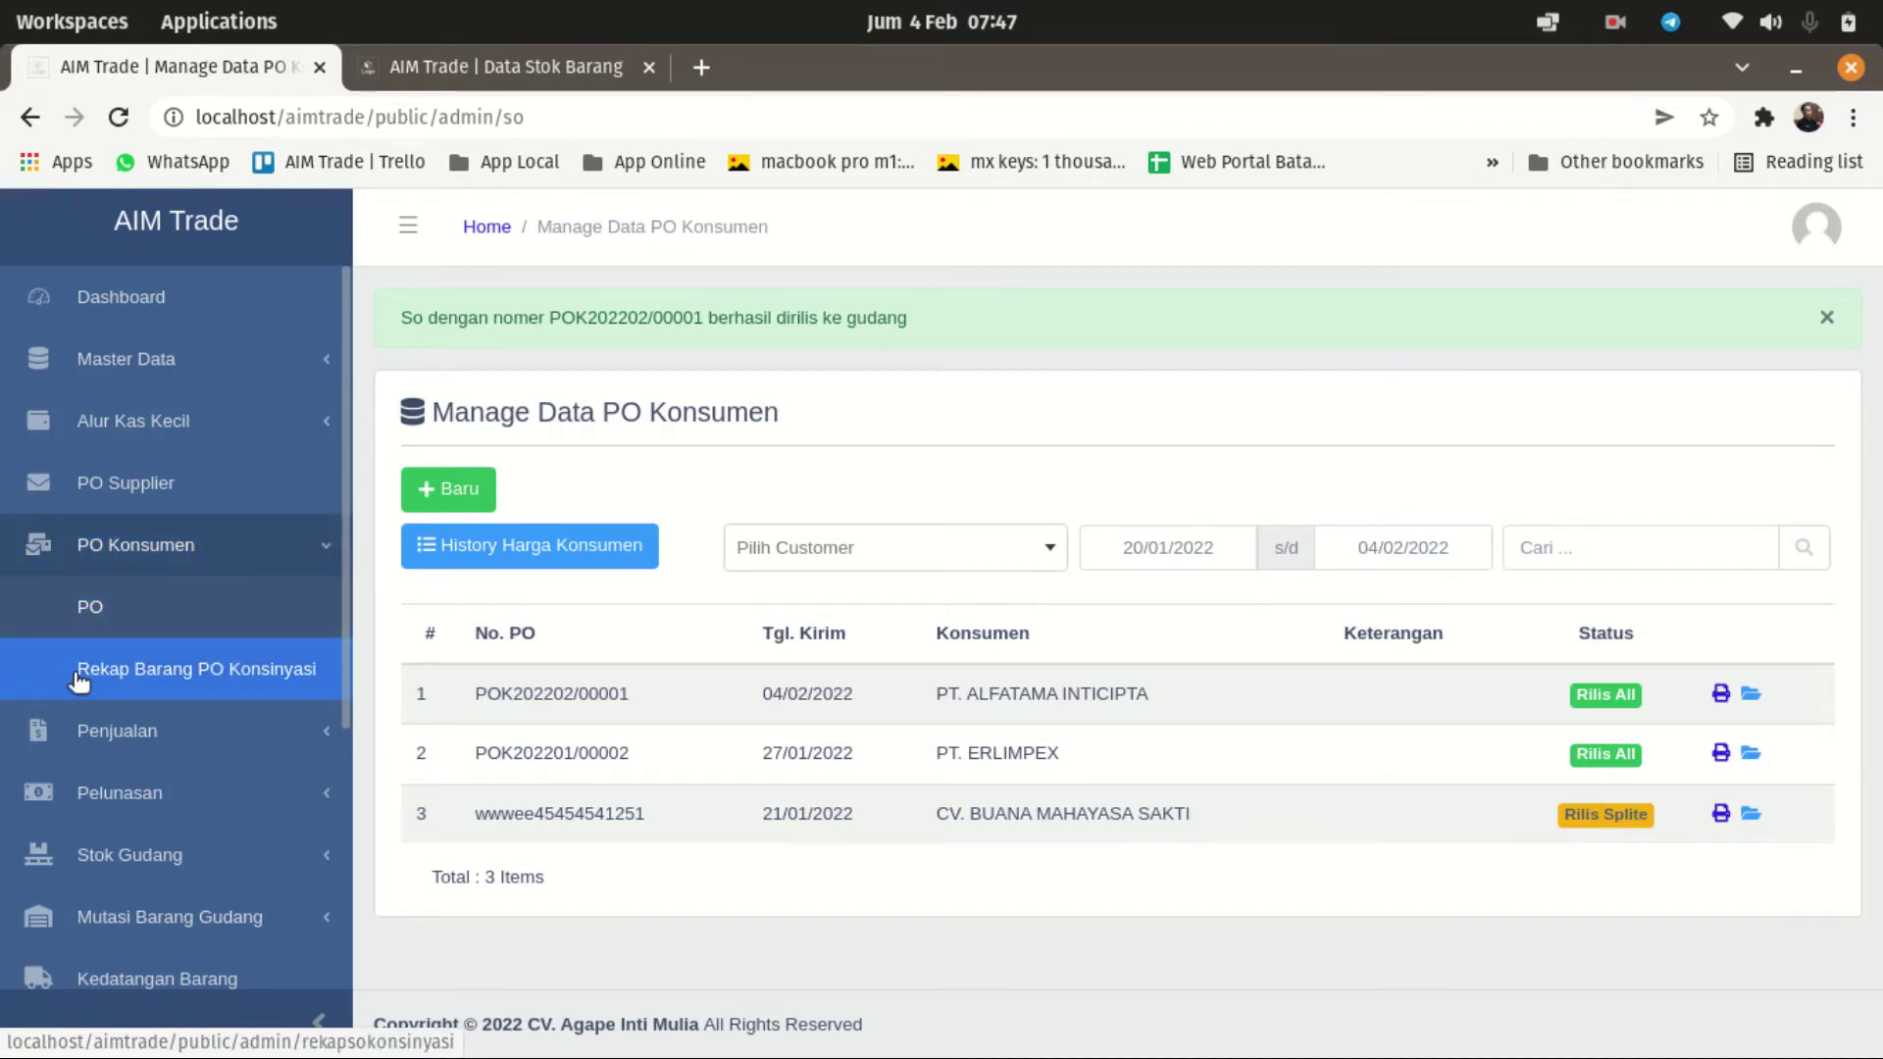
Step: Go to Rekap Barang PO Konsinyasi and generate a recap of the consignment item sales
{"action": "left_click", "coordinate": [117, 677]}
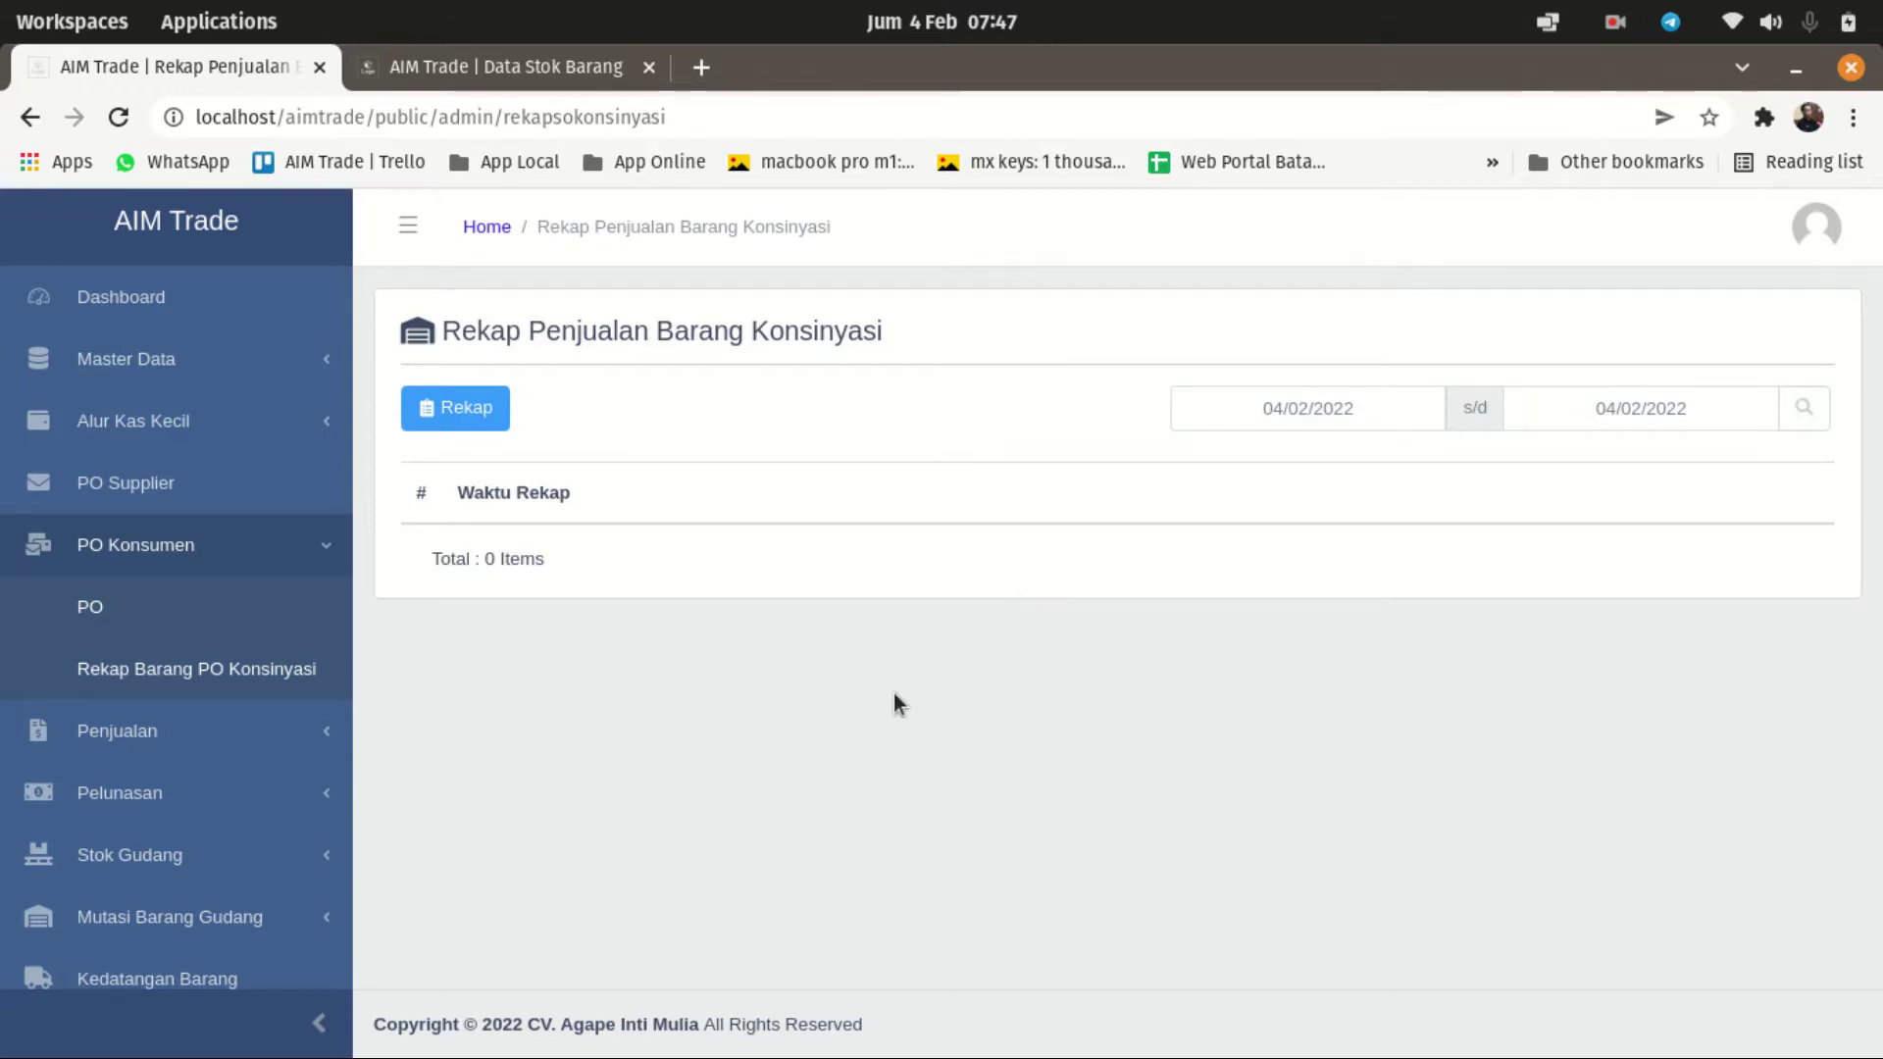
{"action": "left_click", "coordinate": [469, 405]}
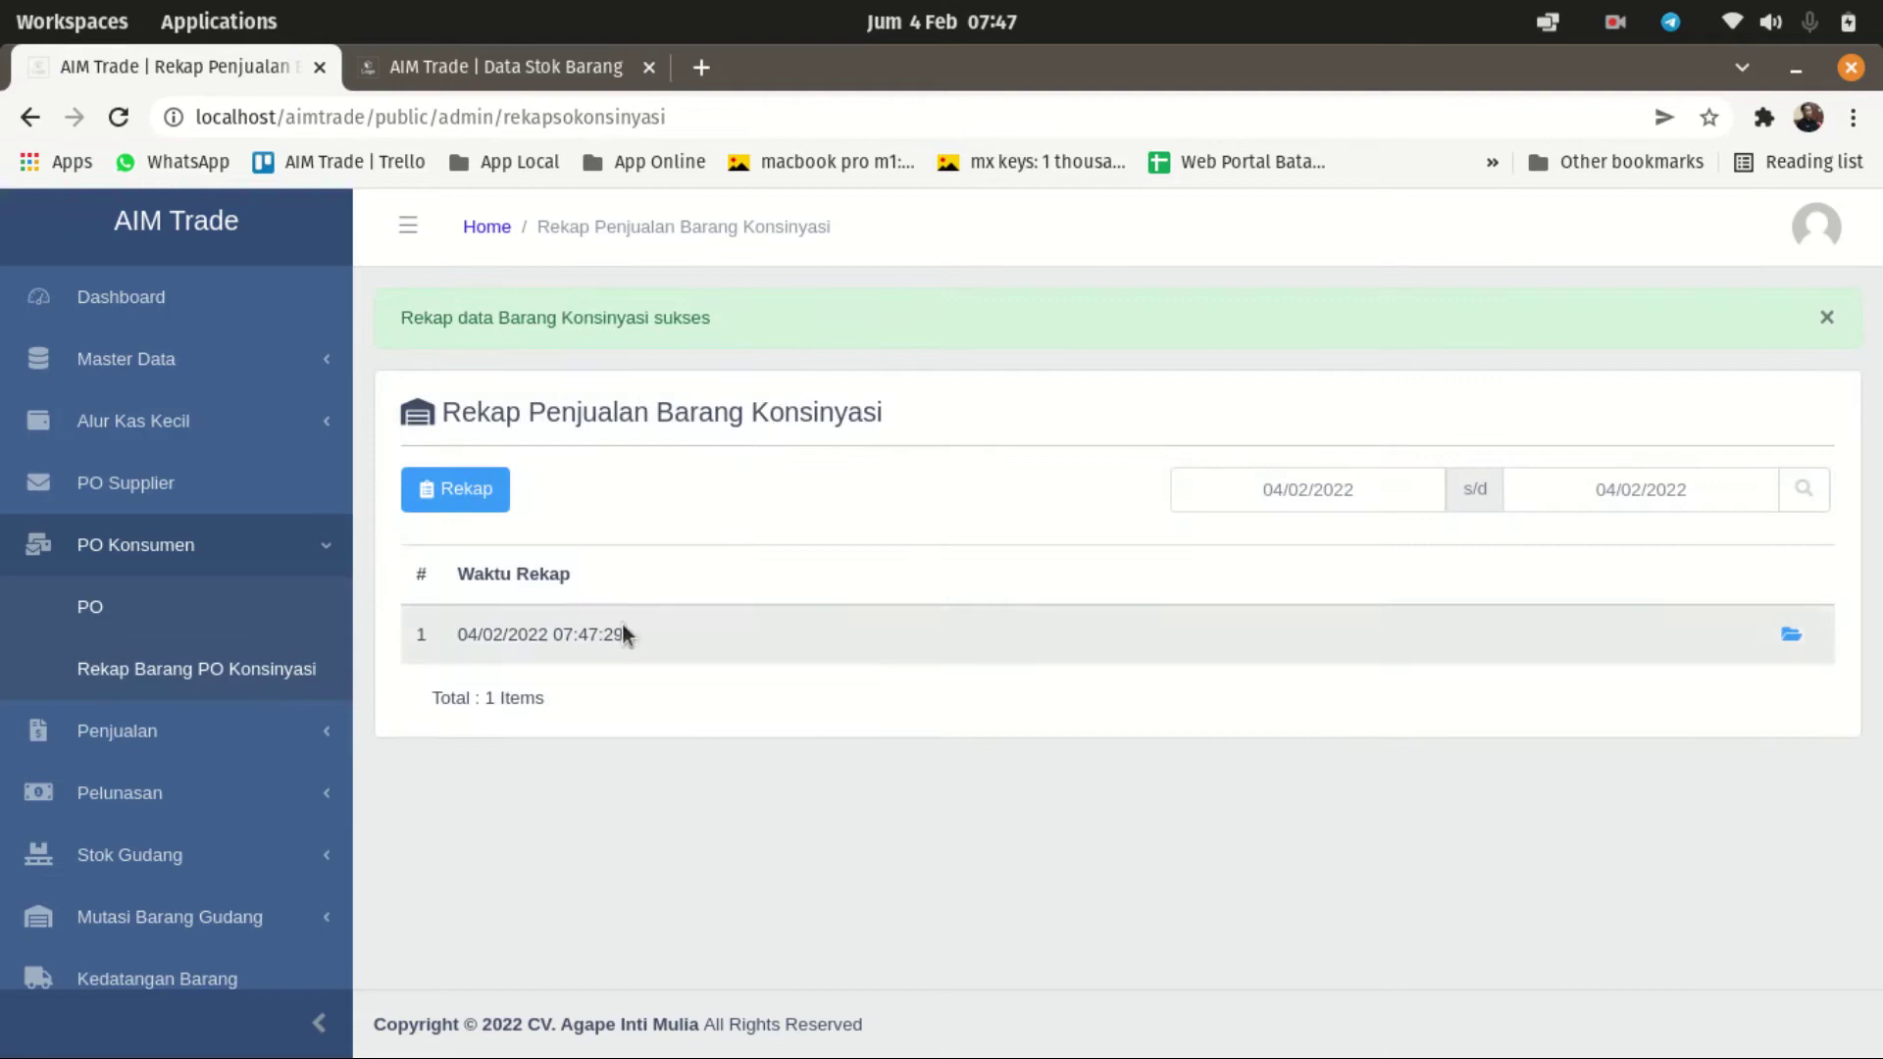
{"action": "left_click_drag", "start_coordinate": [455, 636], "coordinate": [629, 643]}
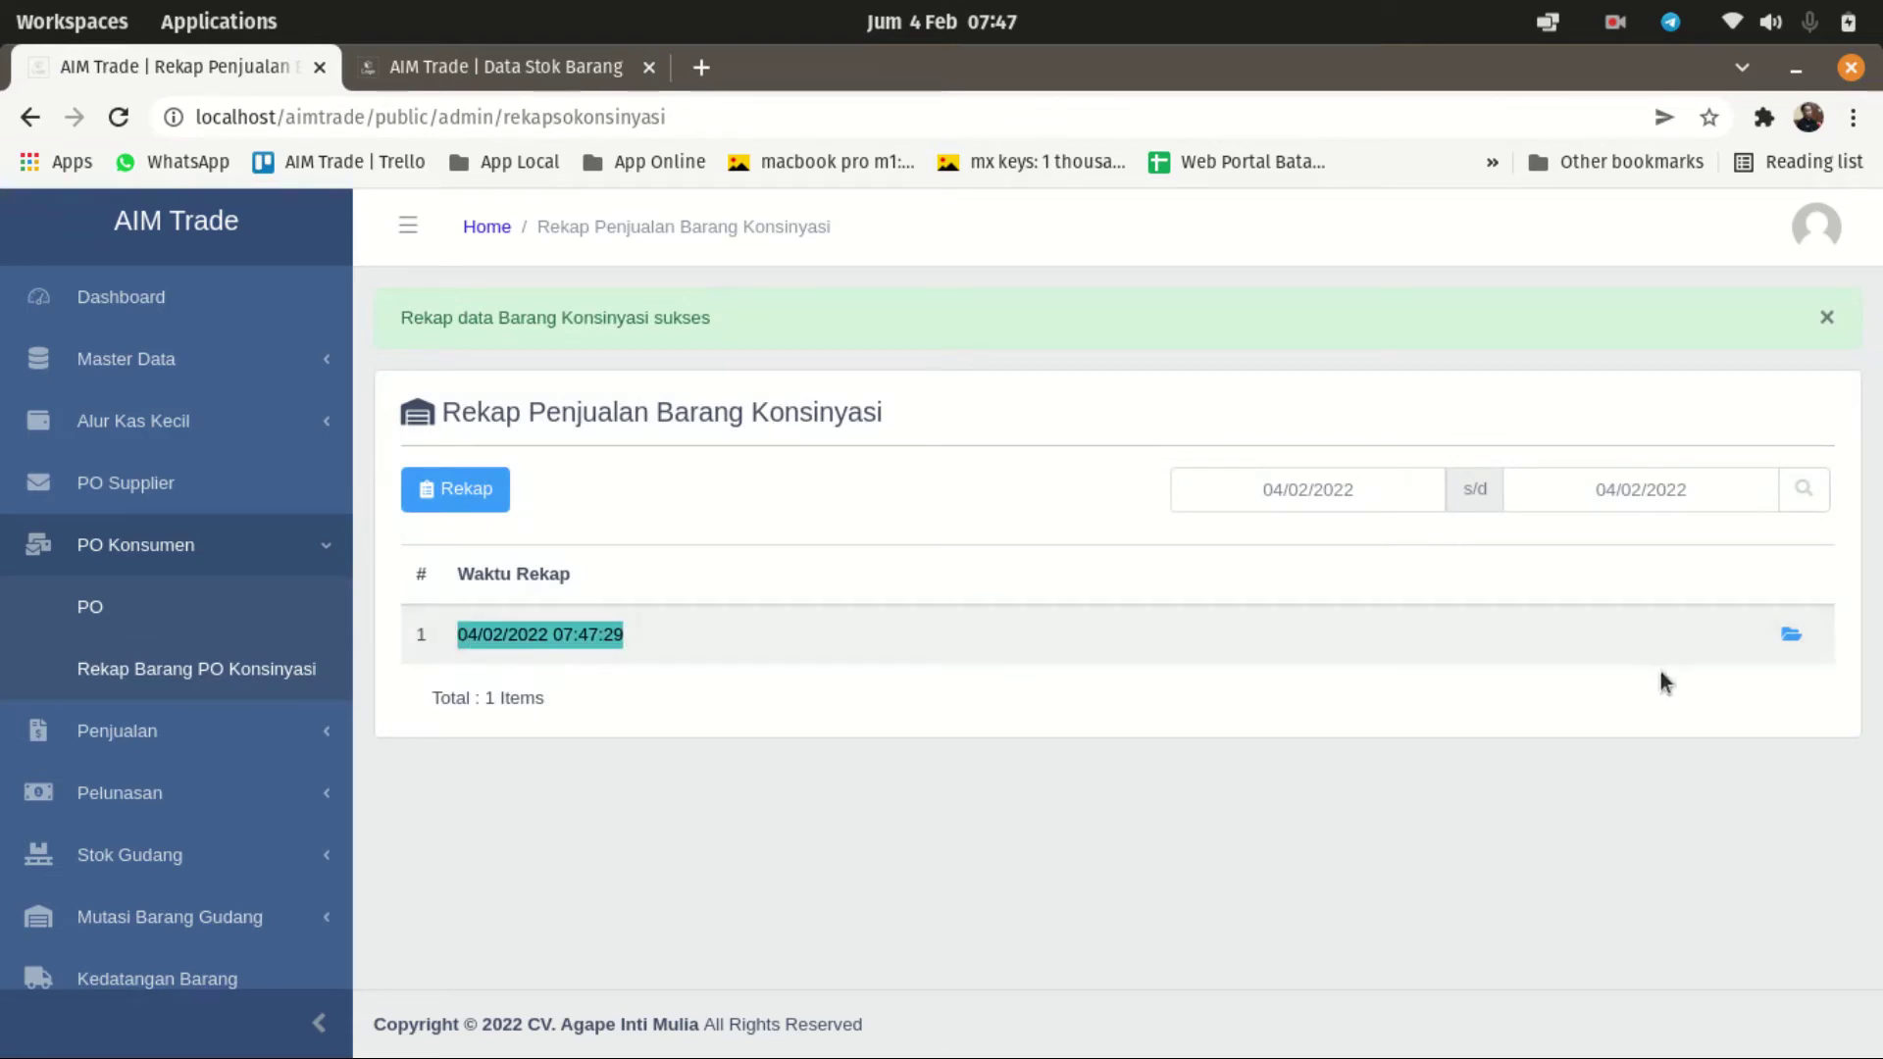
Step: Open the new recap's details and examine the consignment item and its recapped quantity
{"action": "left_click", "coordinate": [1794, 642]}
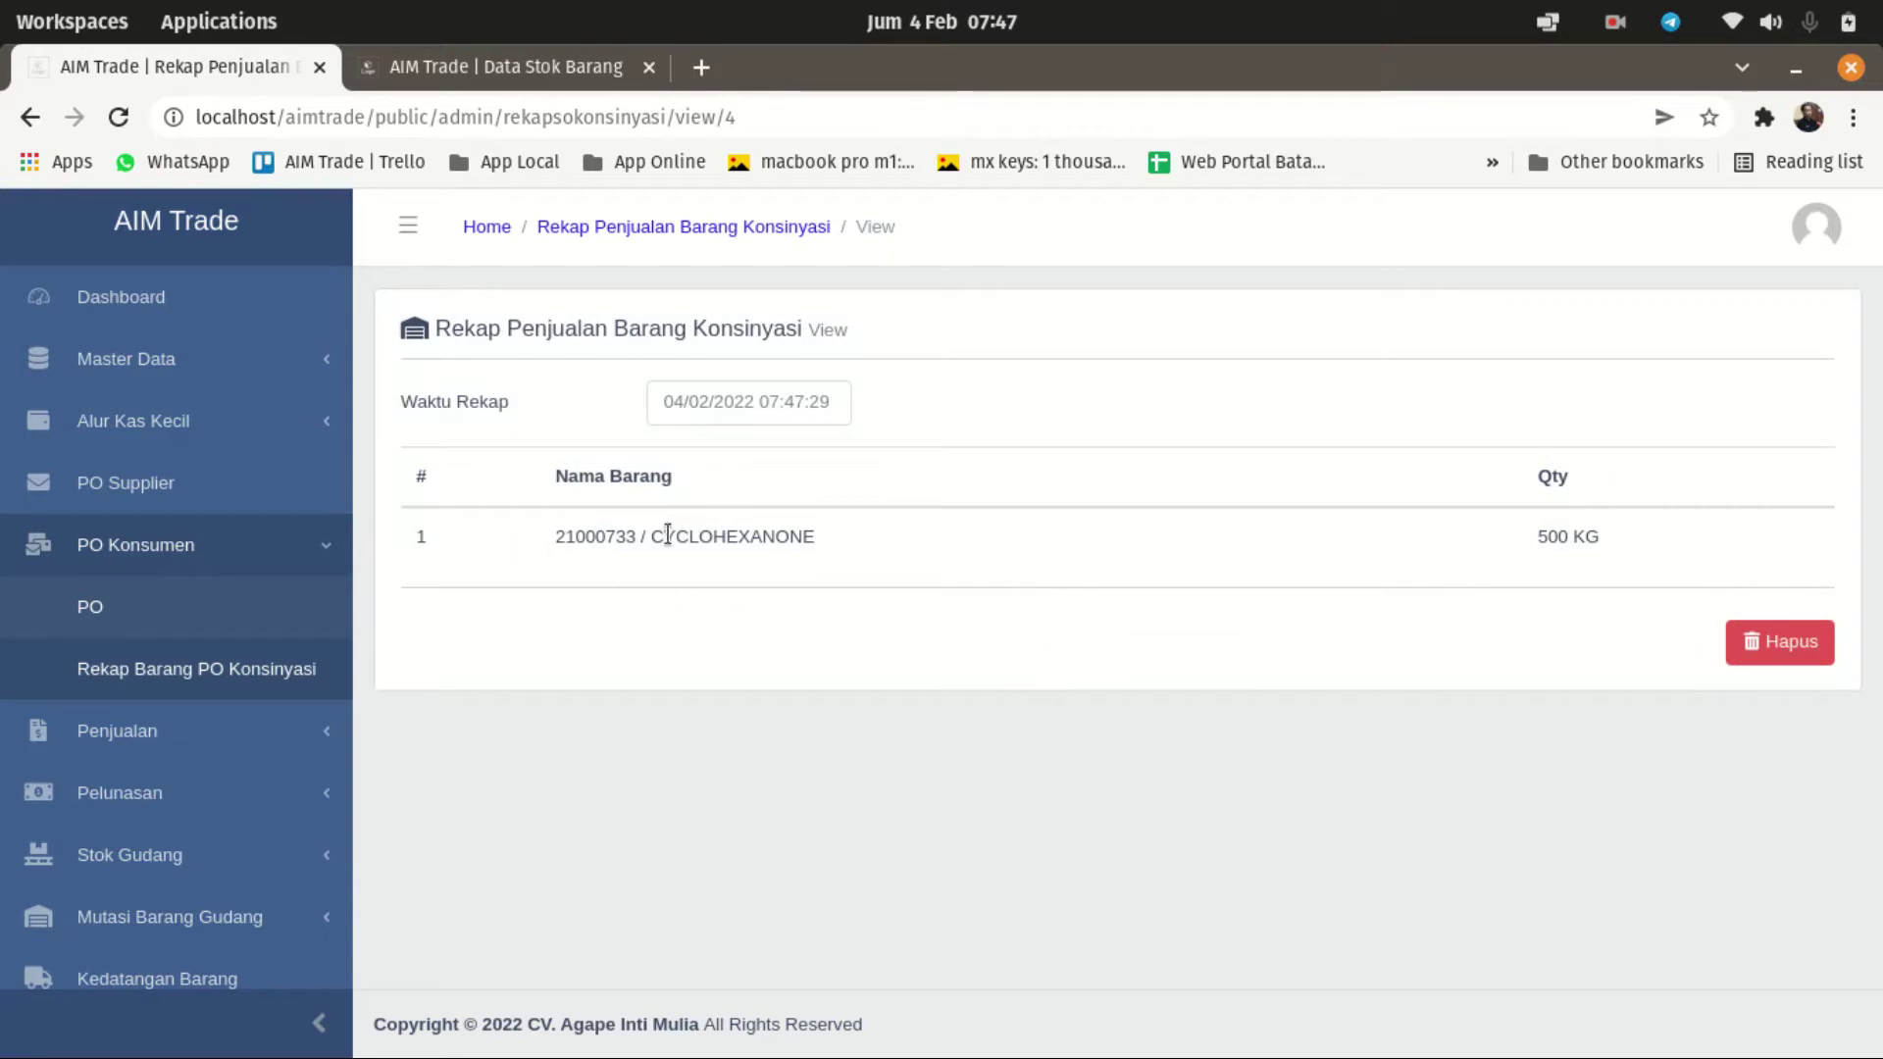
{"action": "left_click_drag", "start_coordinate": [1536, 538], "coordinate": [1608, 566]}
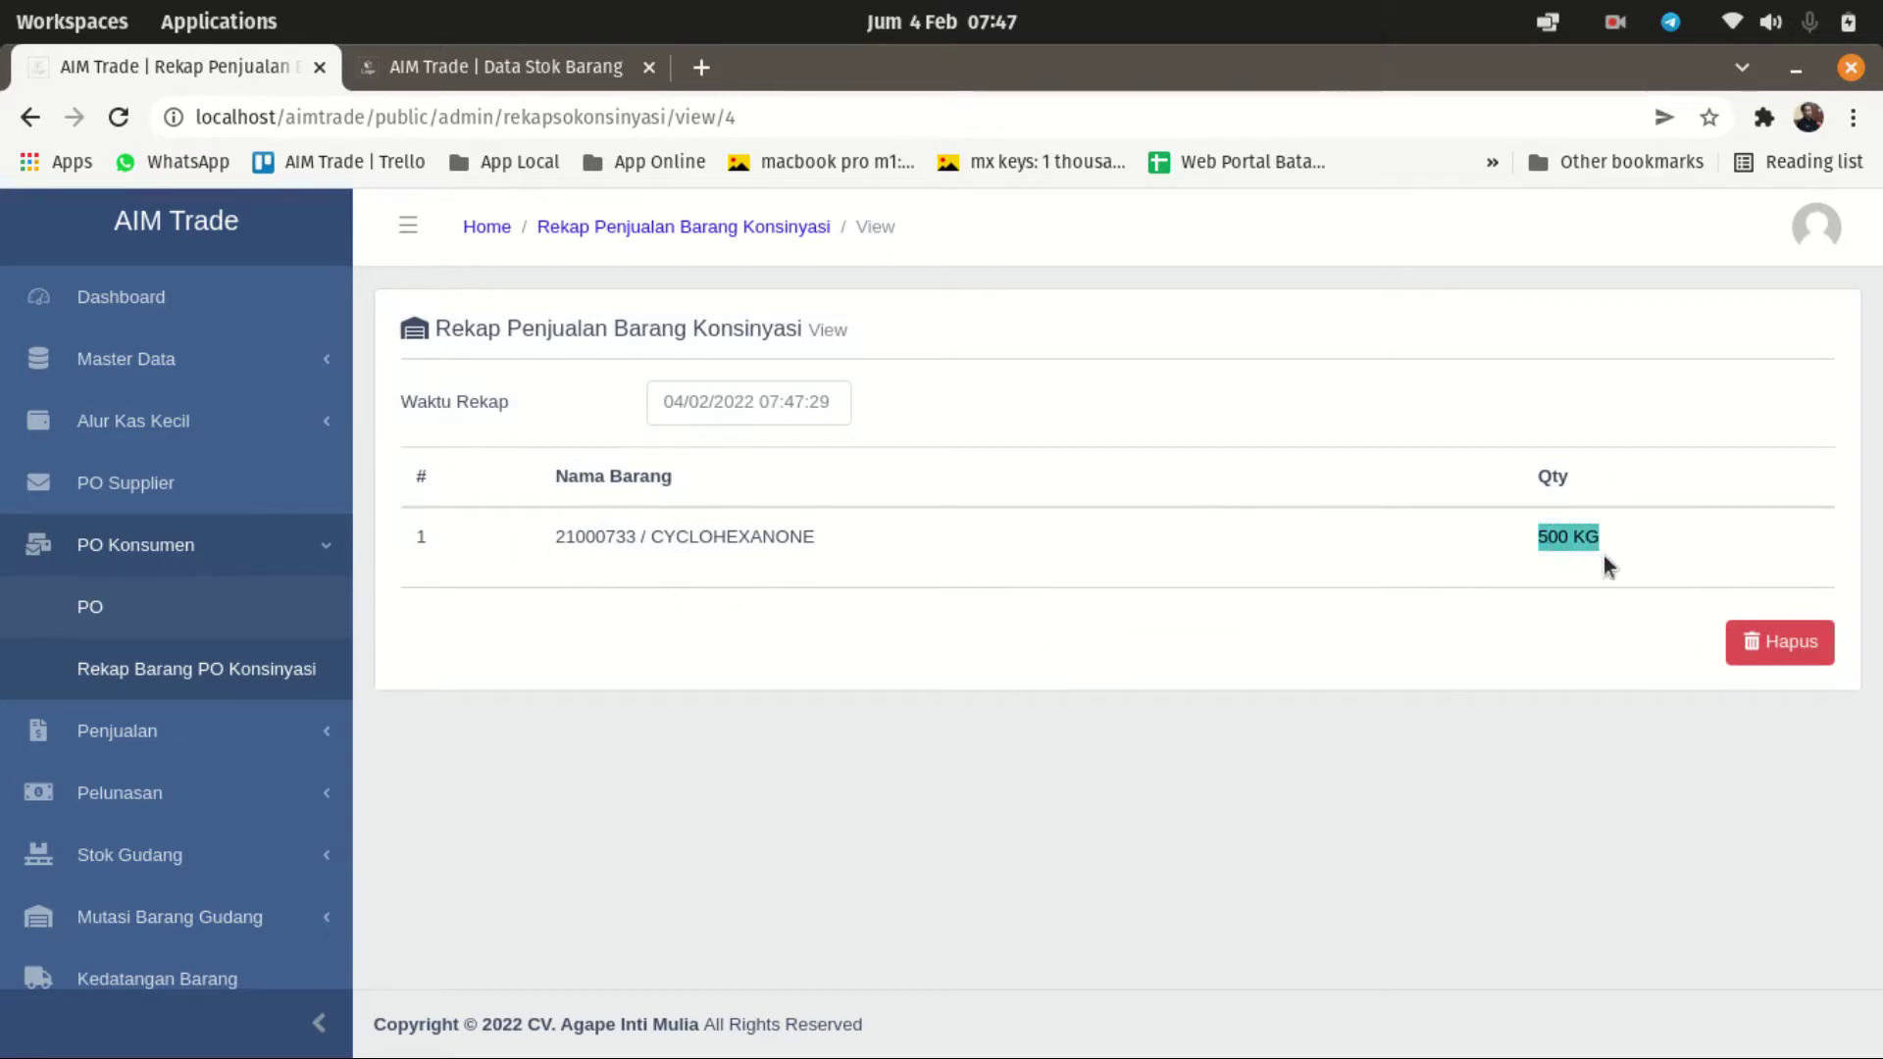
{"action": "left_click", "coordinate": [1513, 638]}
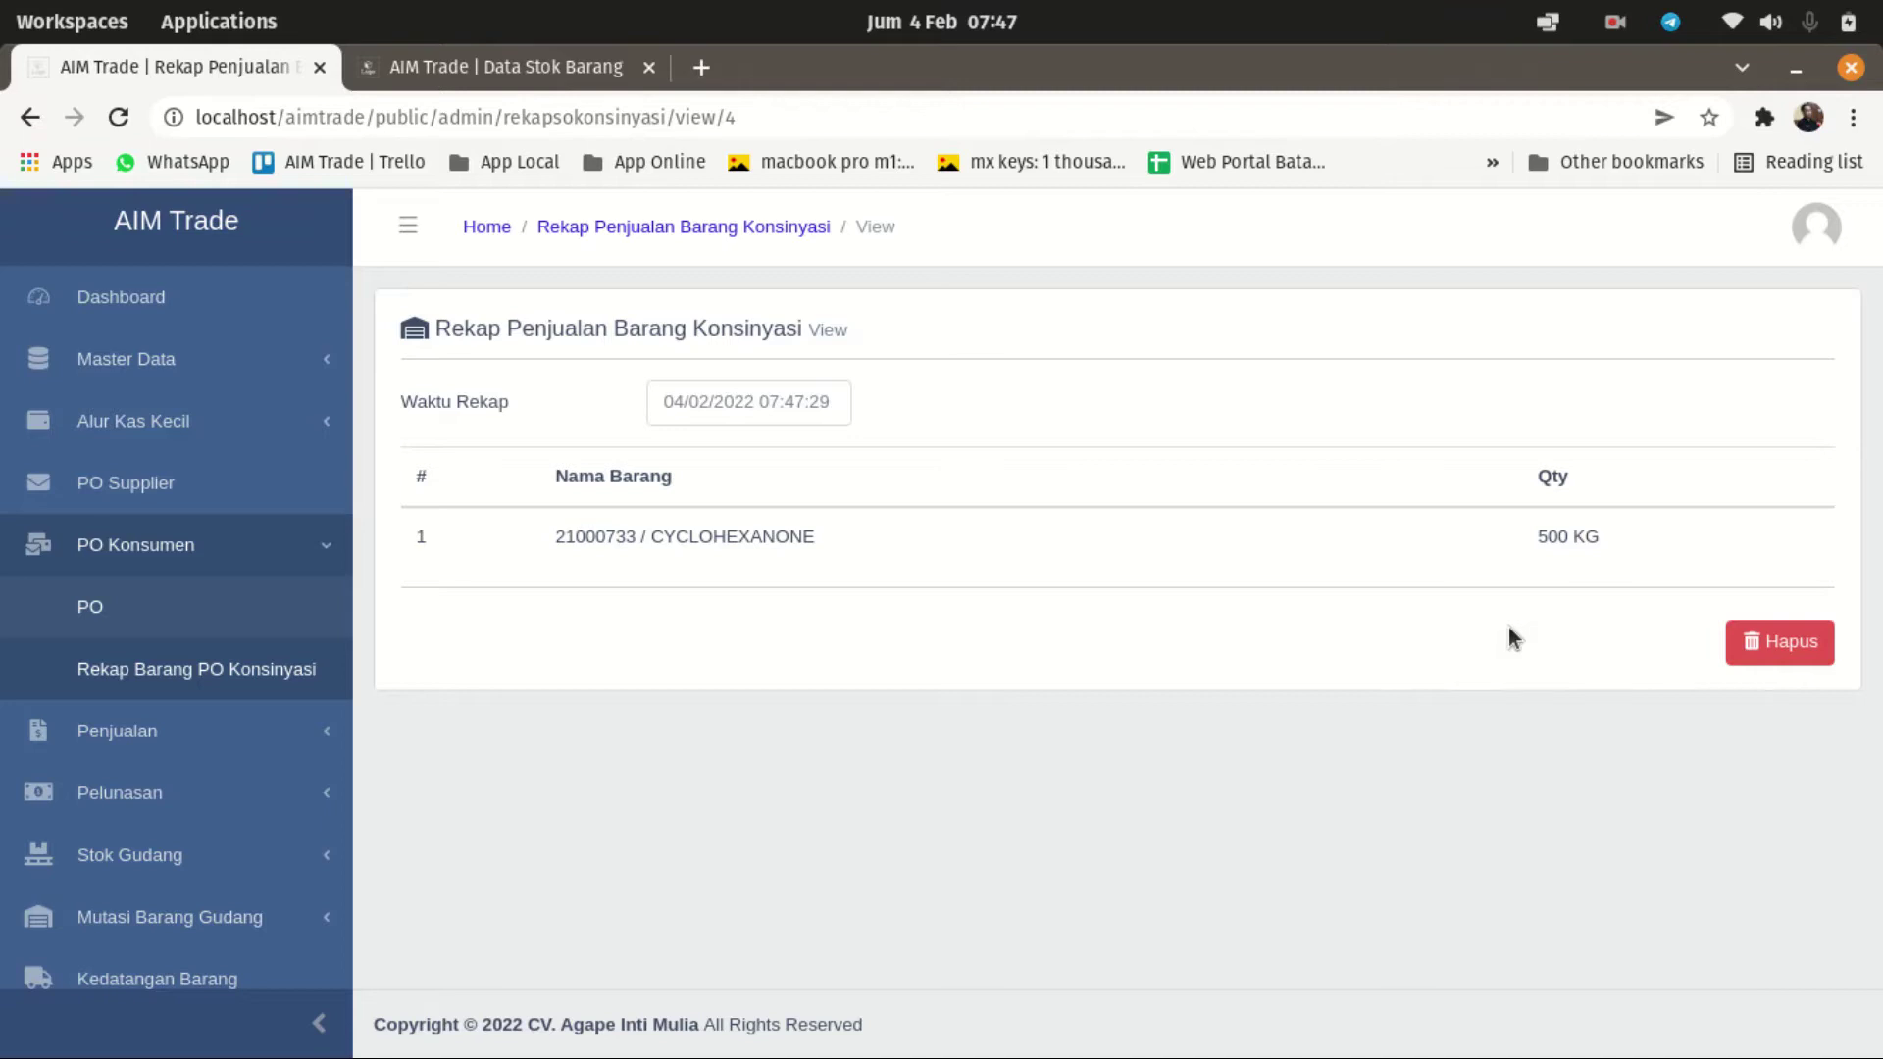
{"action": "left_click_drag", "start_coordinate": [1536, 536], "coordinate": [1618, 545]}
{"action": "left_click", "coordinate": [1623, 545]}
{"action": "left_click_drag", "start_coordinate": [1530, 538], "coordinate": [1593, 533]}
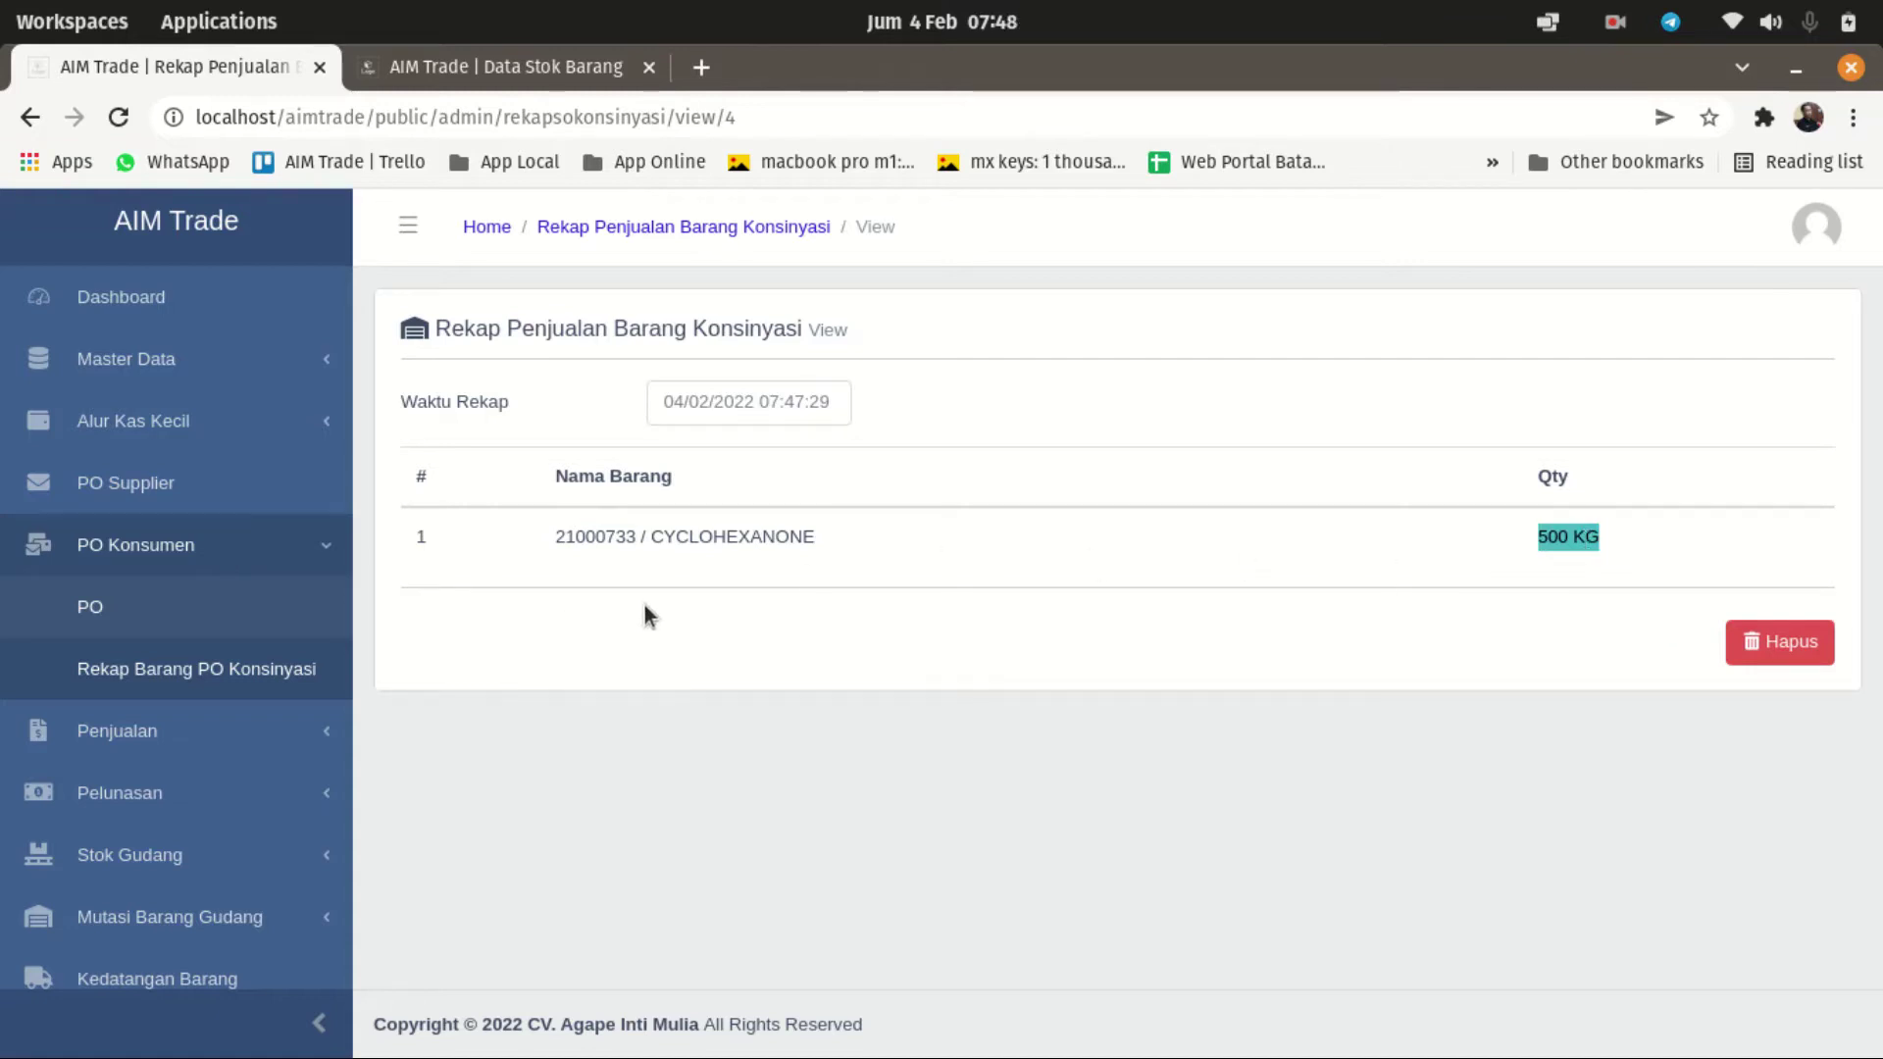
Step: Return to the recap list and try to generate another consignment sales recap
{"action": "left_click", "coordinate": [44, 122]}
{"action": "left_click", "coordinate": [642, 514]}
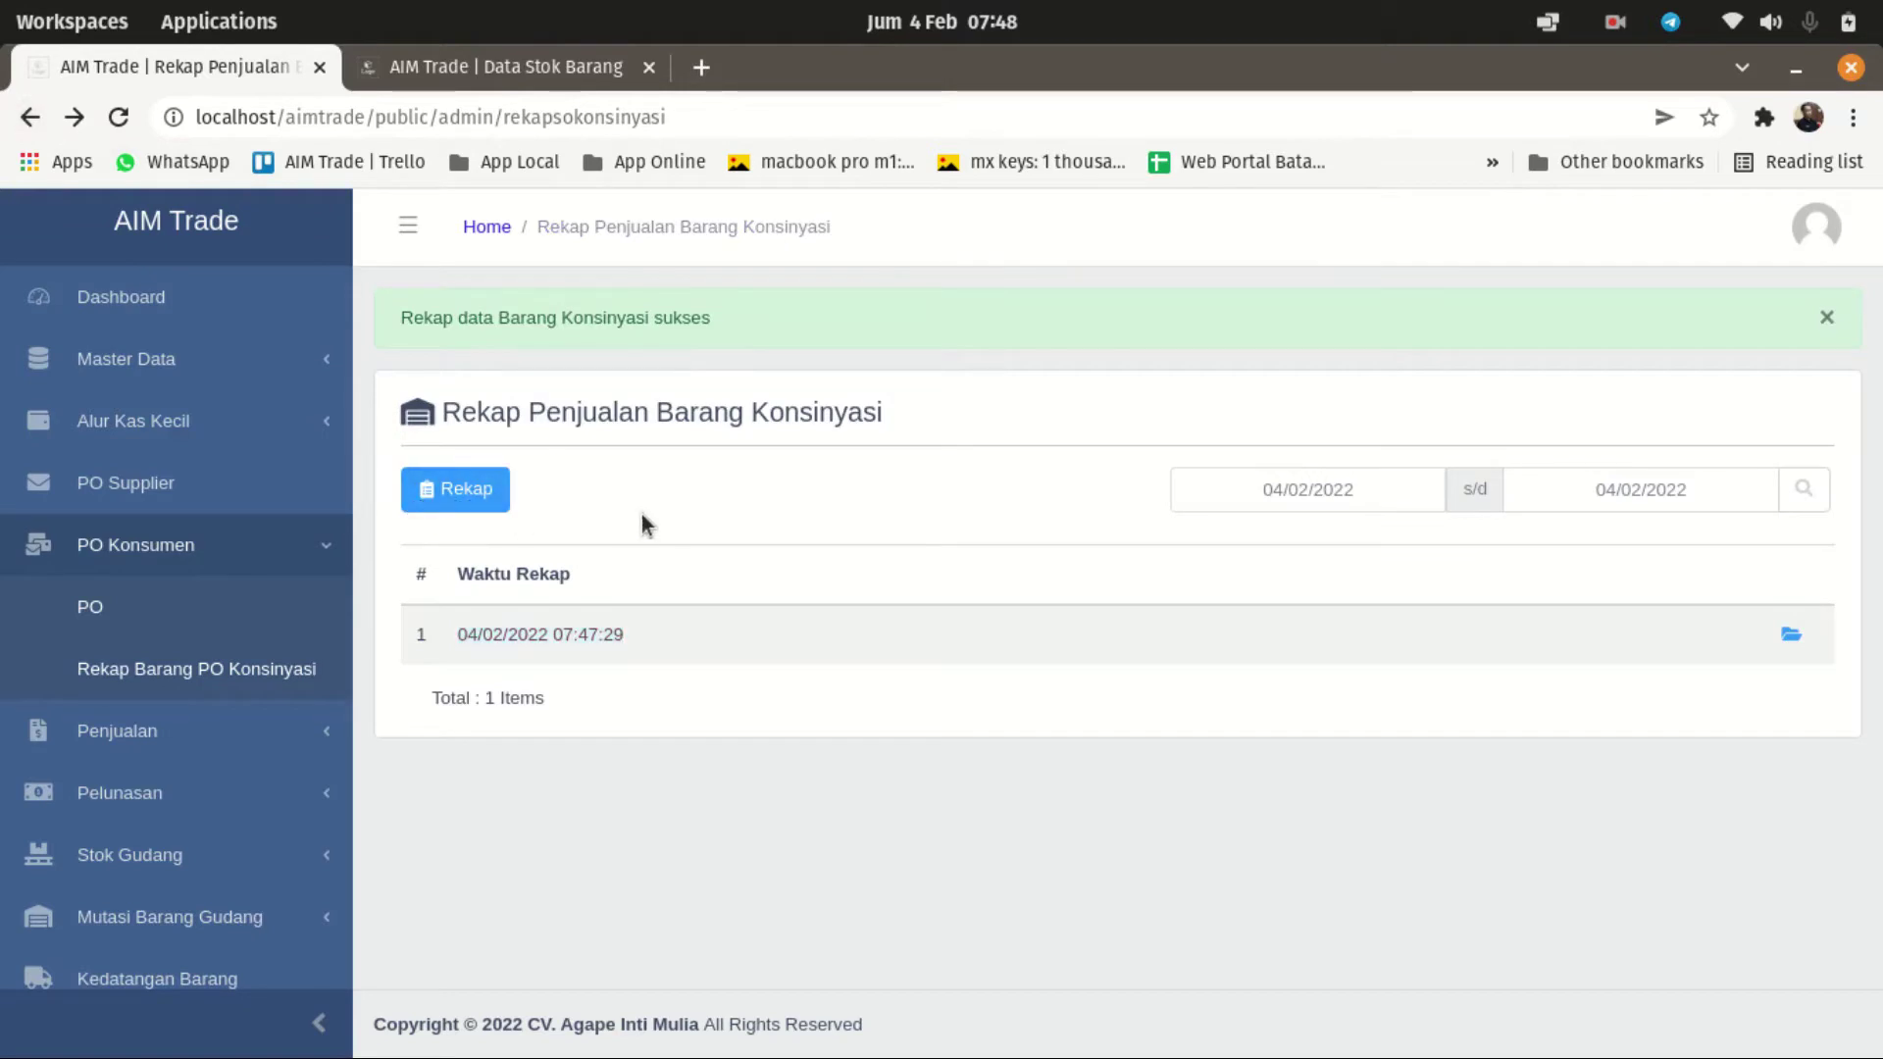
{"action": "left_click", "coordinate": [466, 489]}
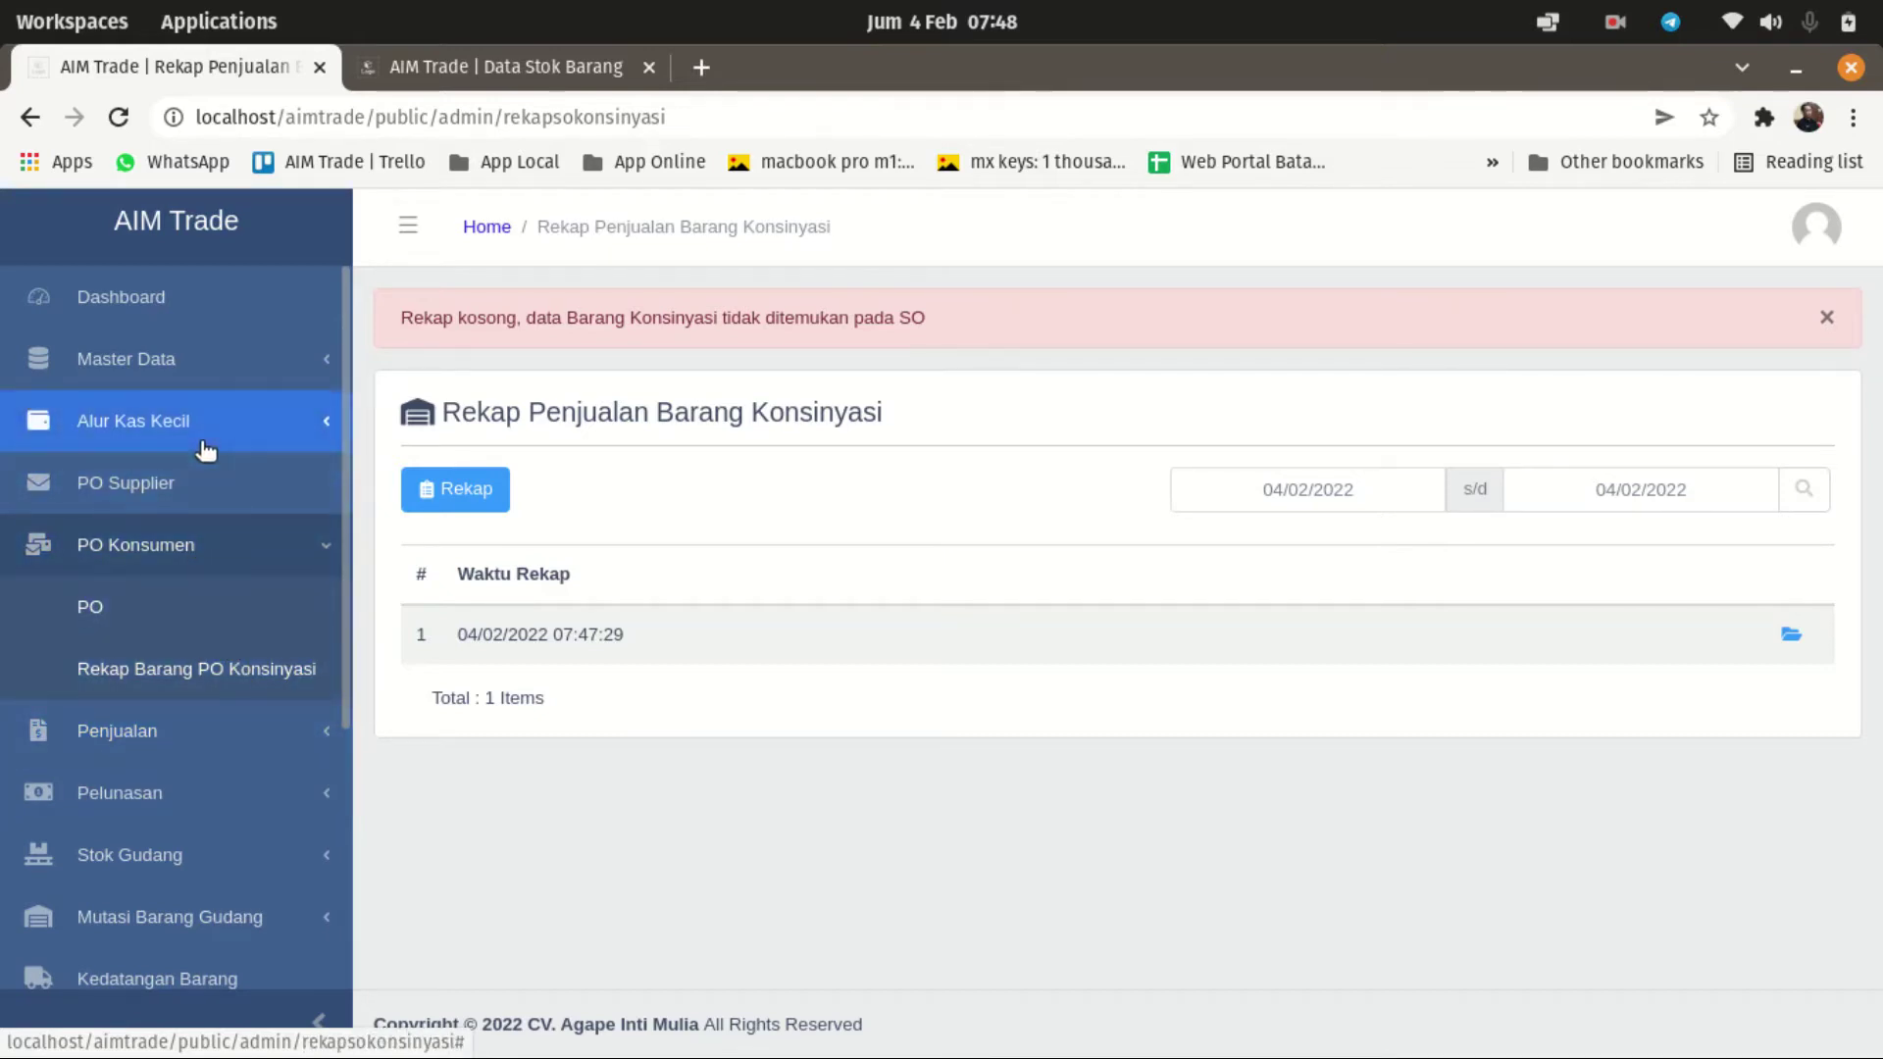
Step: Go to the PO Supplier page and start a new PO with PT. VISICHEM INTIPRIMA as the supplier
{"action": "scroll", "coordinate": [206, 471], "scroll_direction": "down", "scroll_amount": 3}
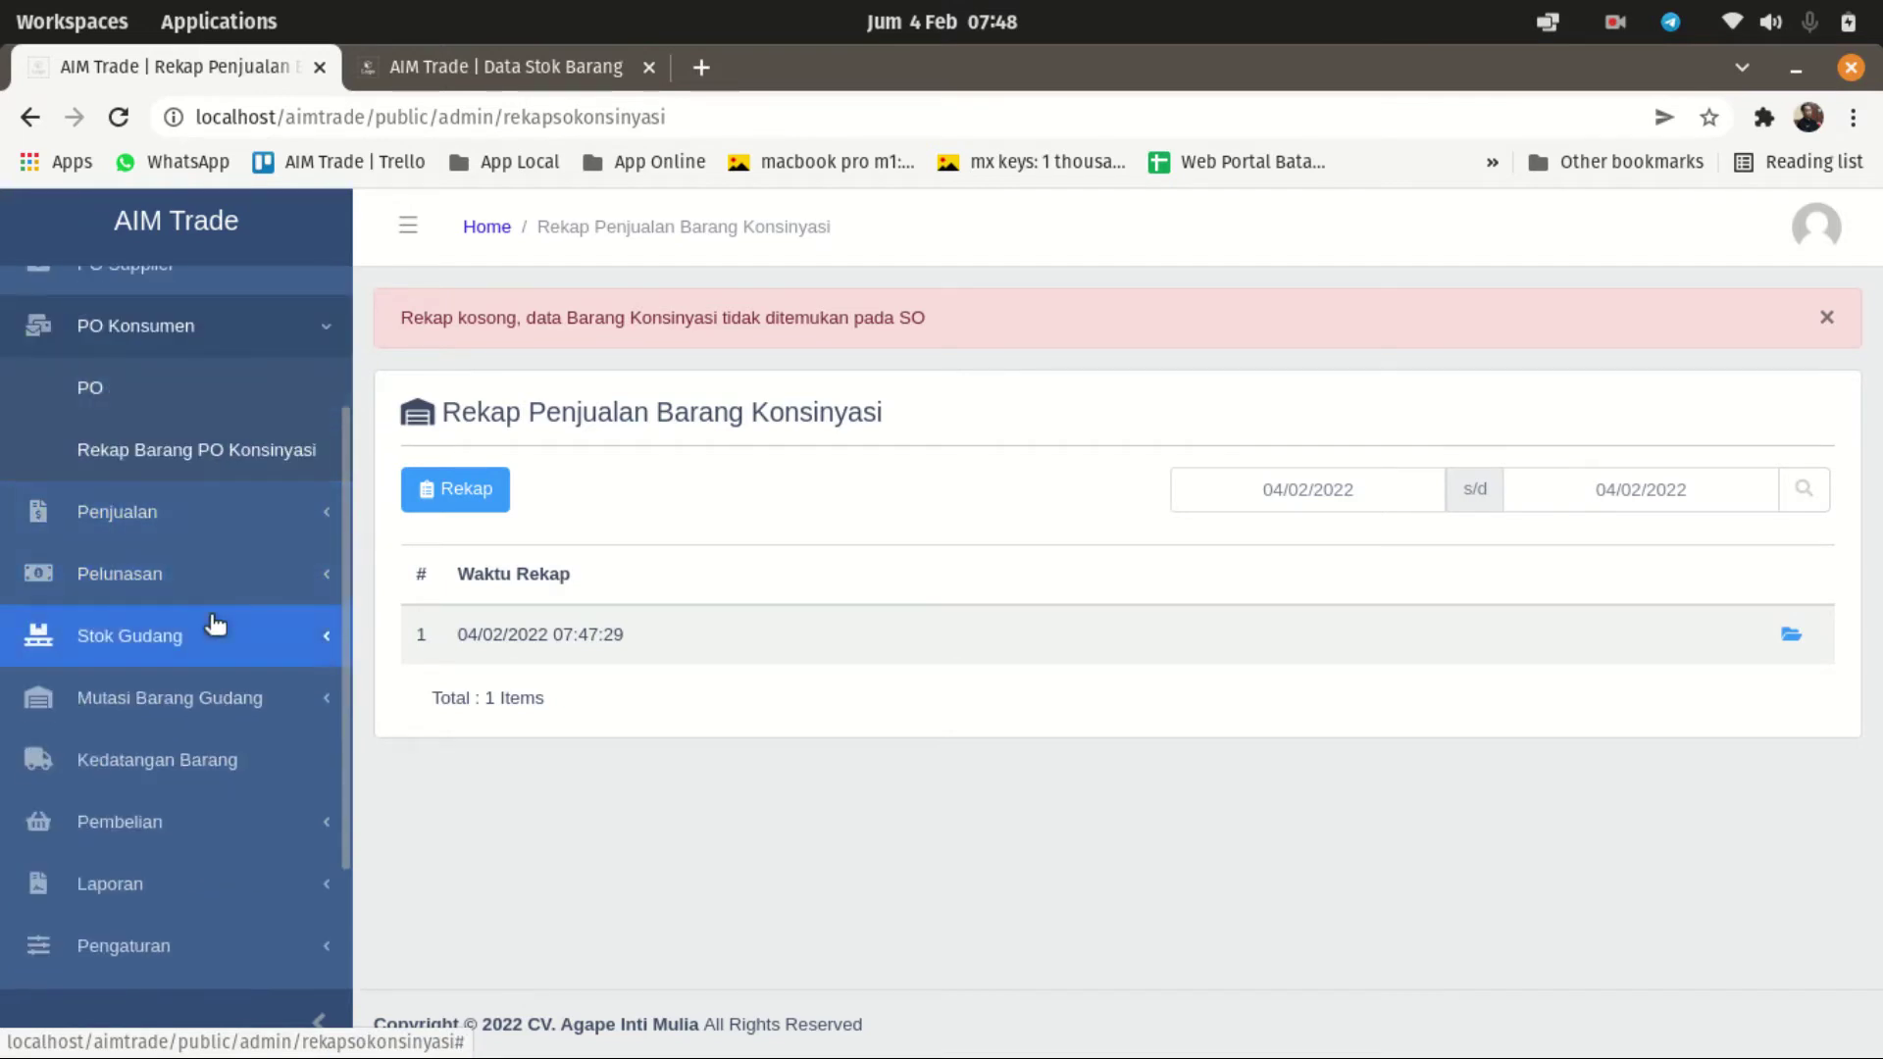
{"action": "scroll", "coordinate": [210, 631], "scroll_direction": "up", "scroll_amount": 2}
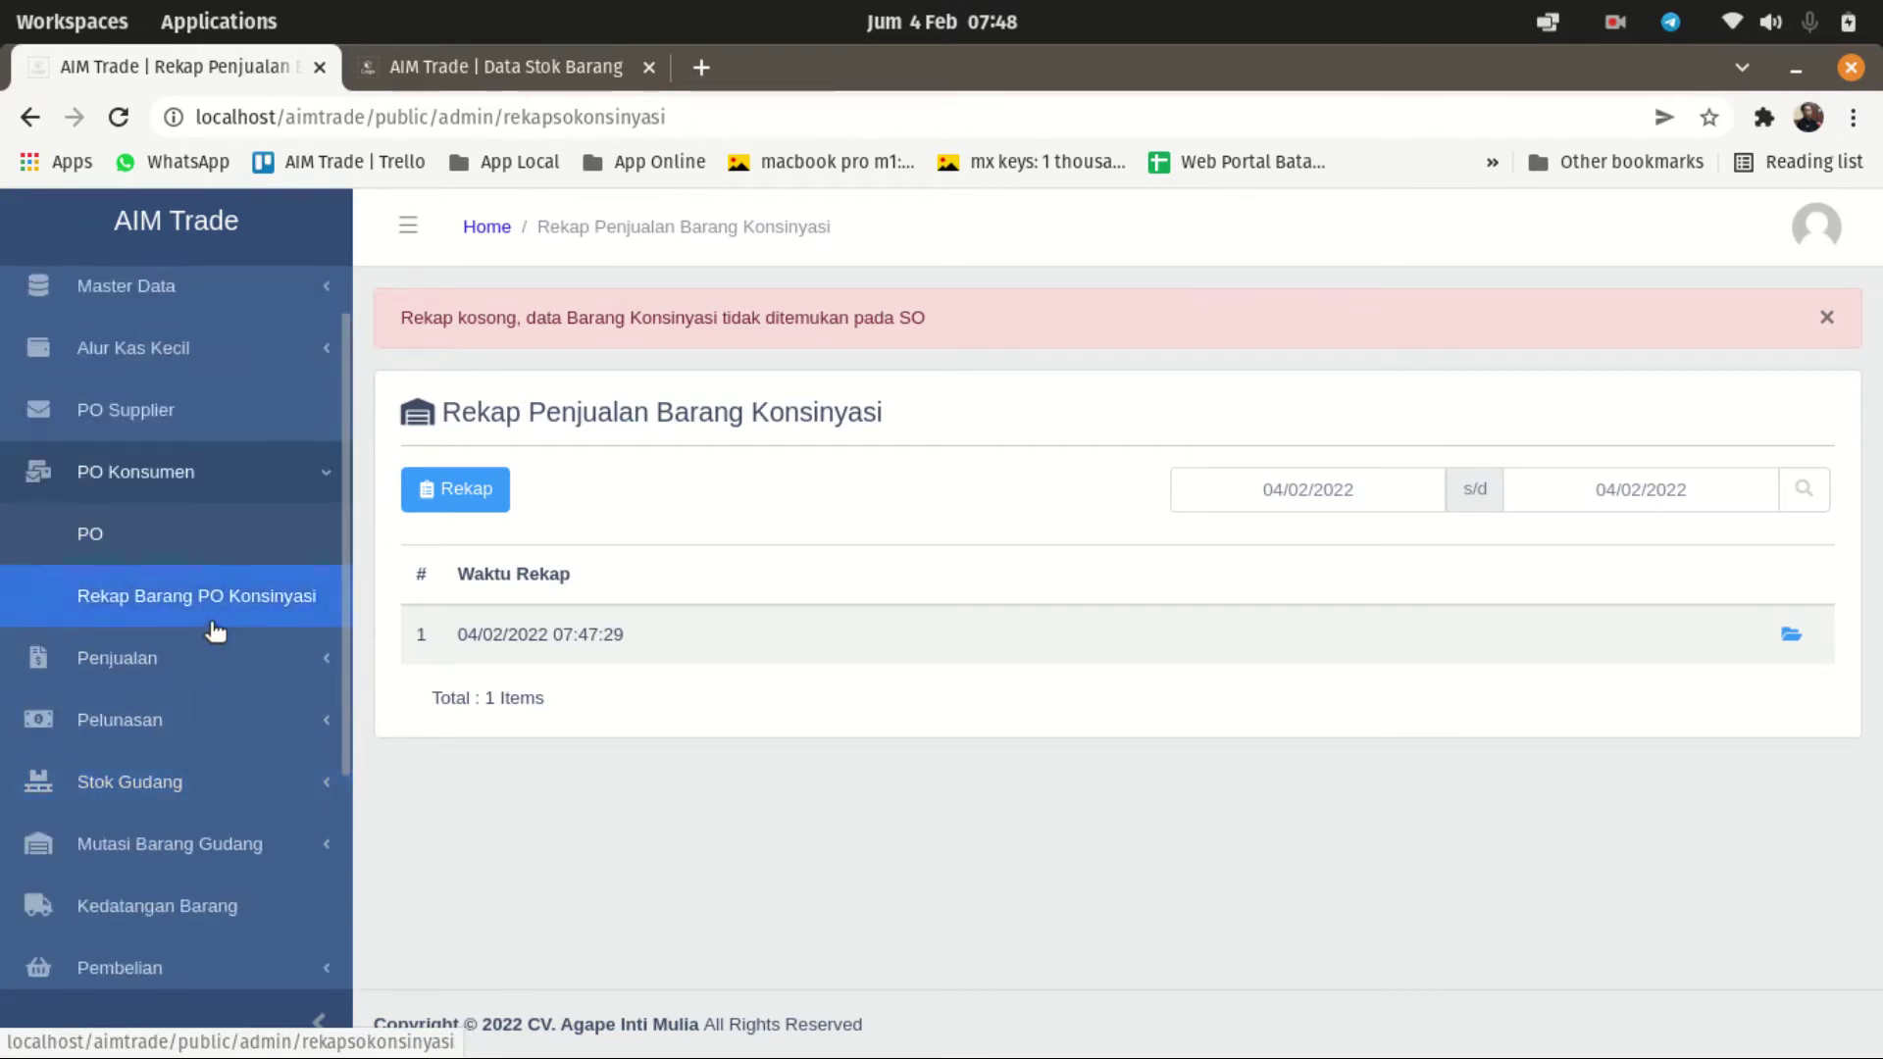
{"action": "left_click", "coordinate": [172, 420]}
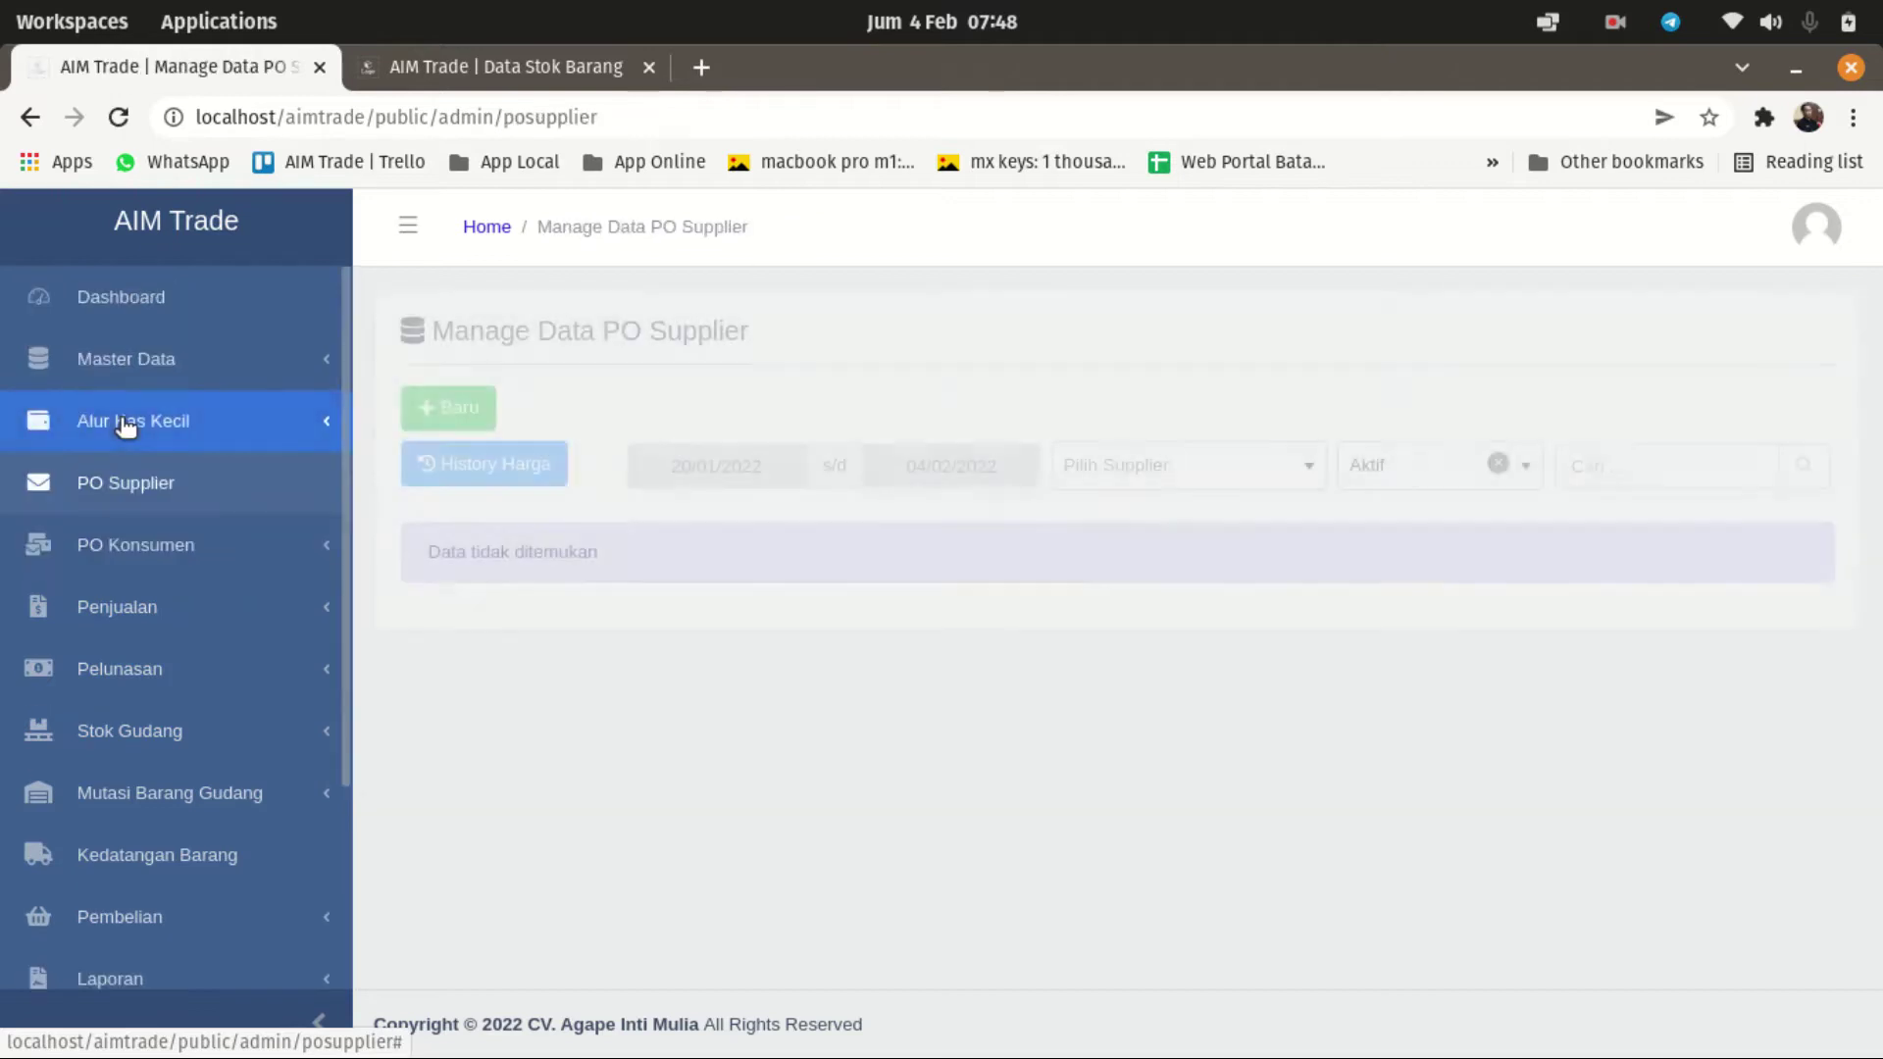
{"action": "left_click", "coordinate": [438, 409]}
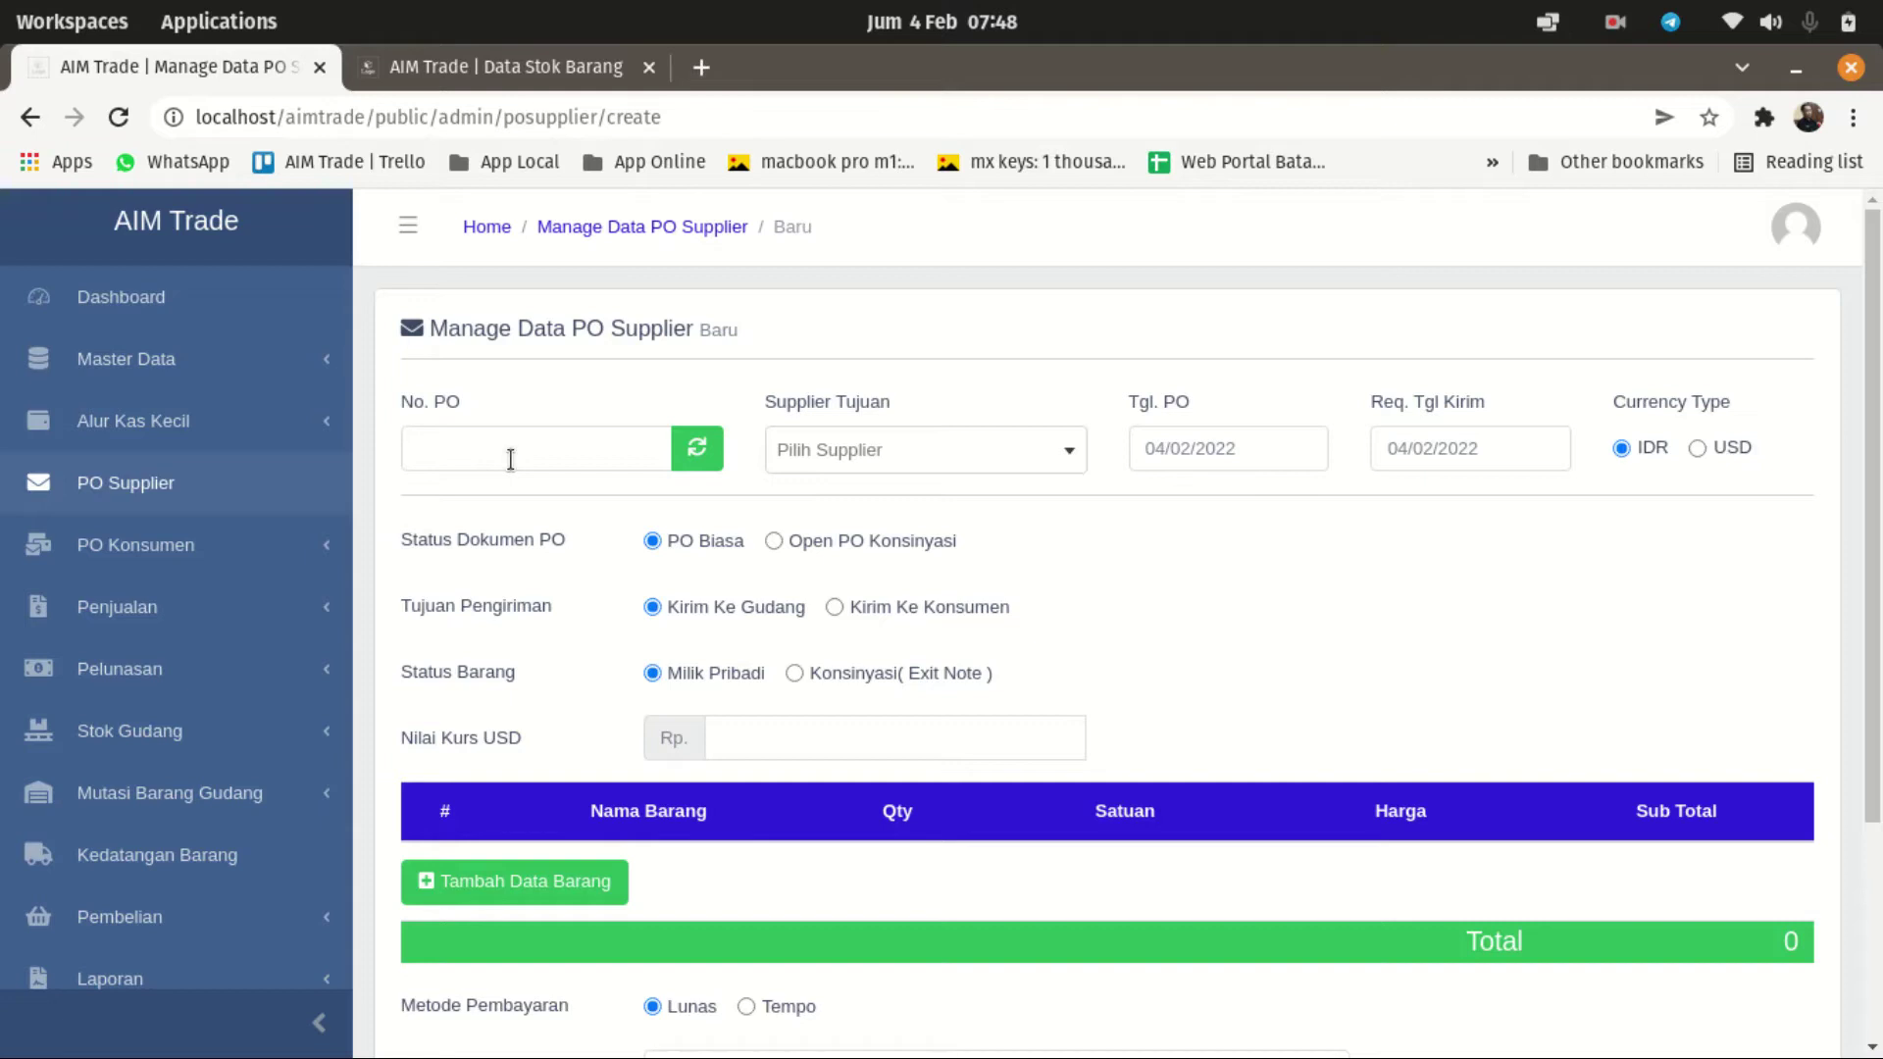
{"action": "left_click", "coordinate": [976, 471]}
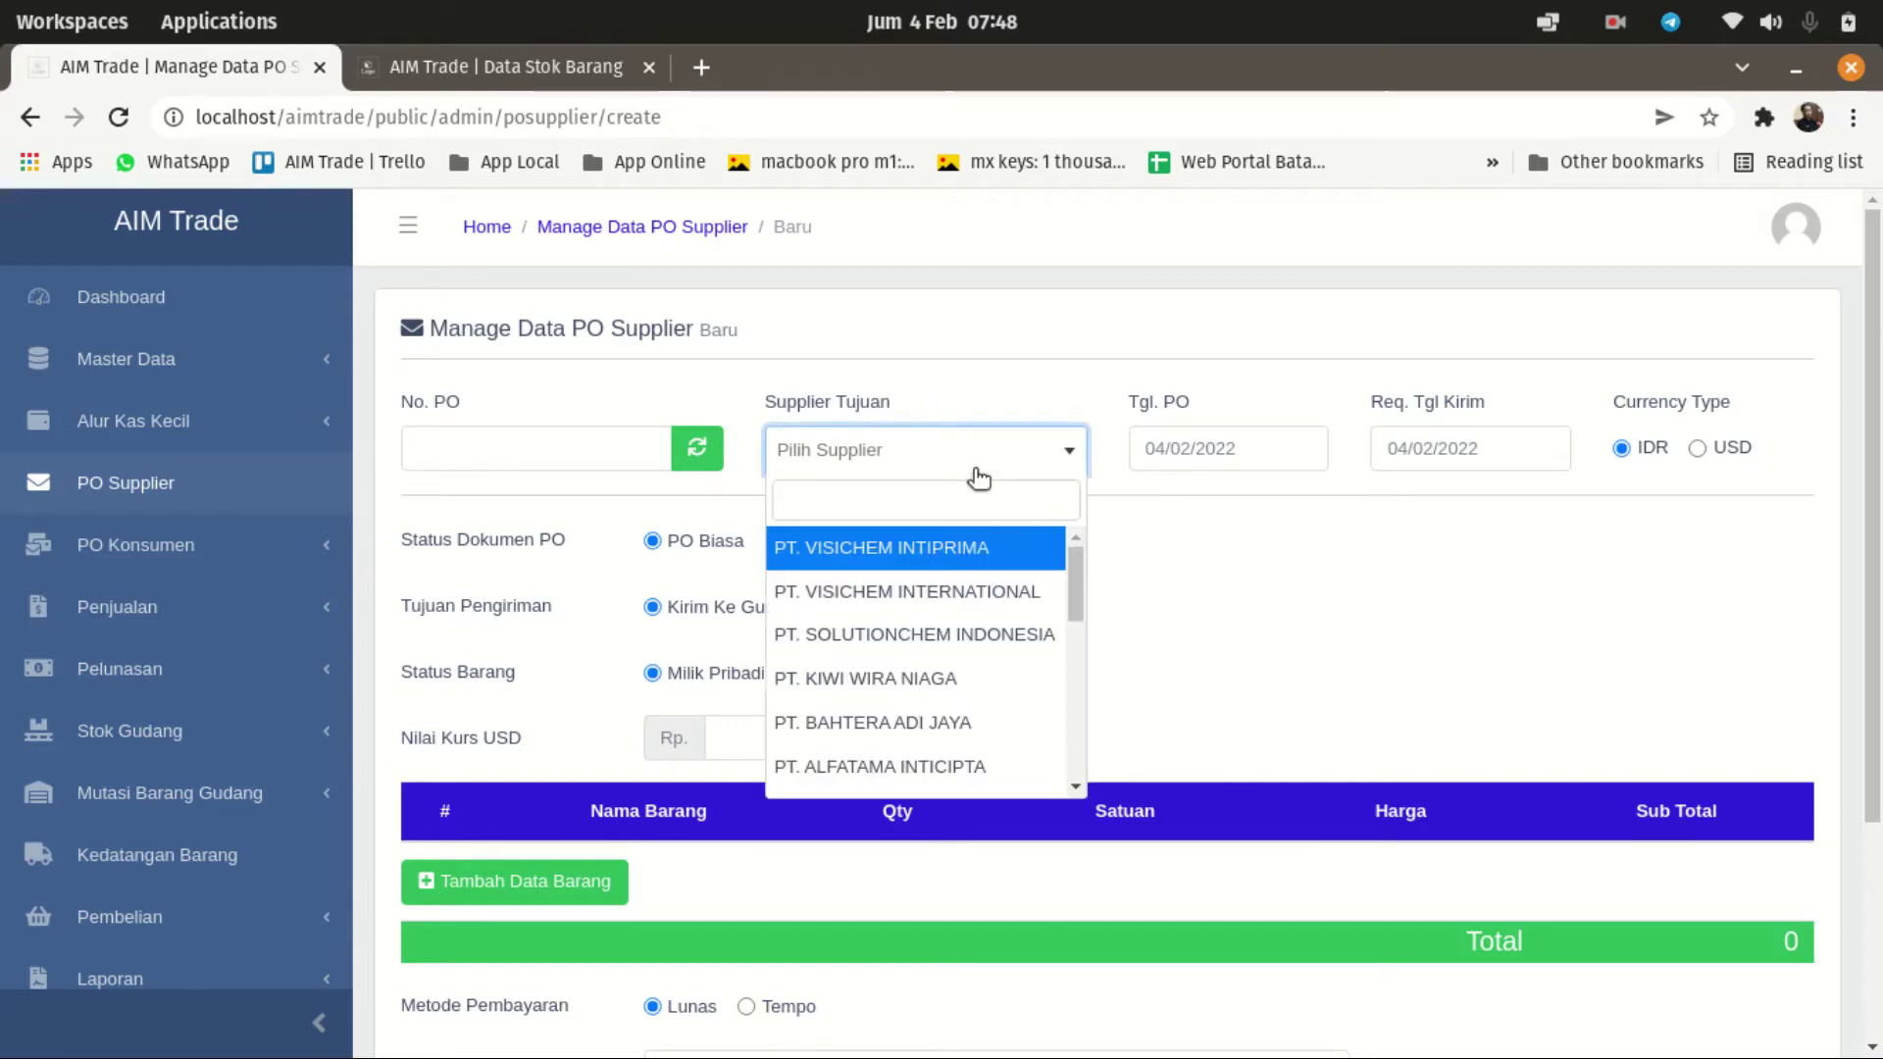
{"action": "left_click", "coordinate": [969, 549]}
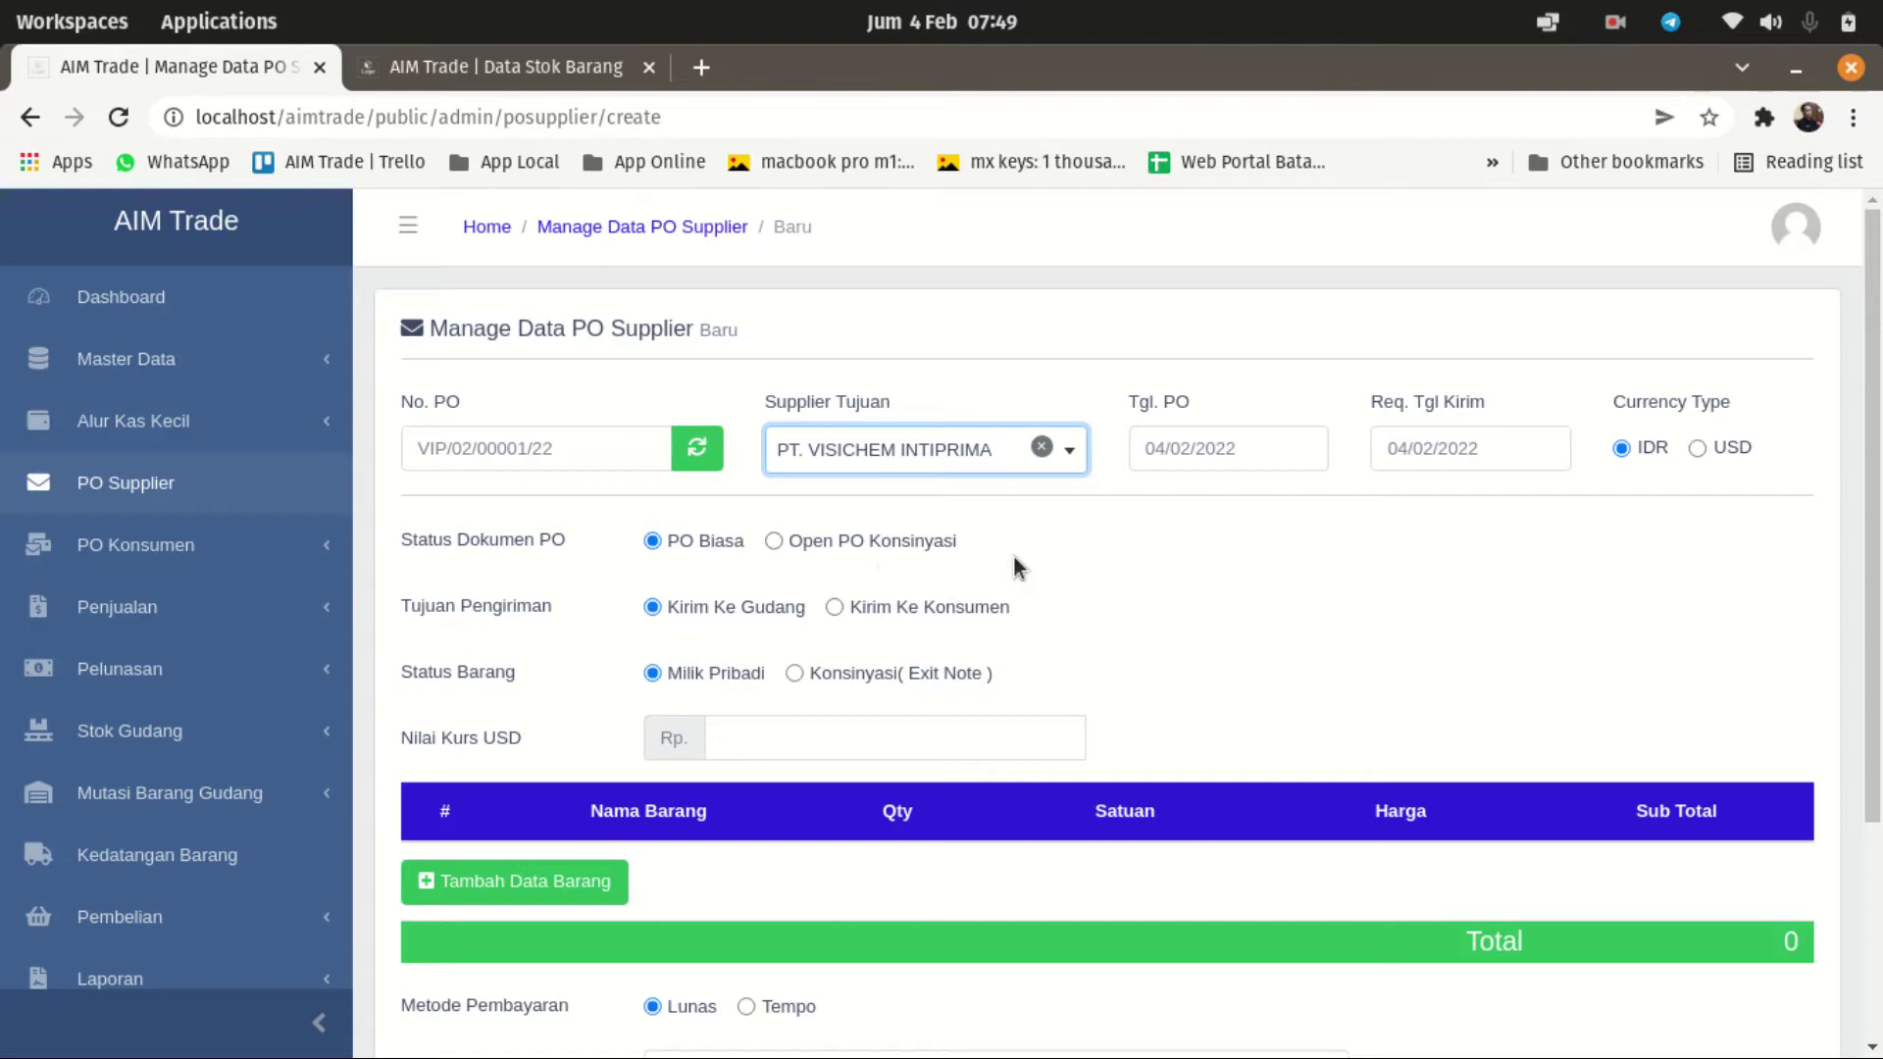
Step: Set the supplier PO's document status to Open PO Konsinyasi and its USD exchange rate to 14,000
{"action": "left_click", "coordinate": [774, 543]}
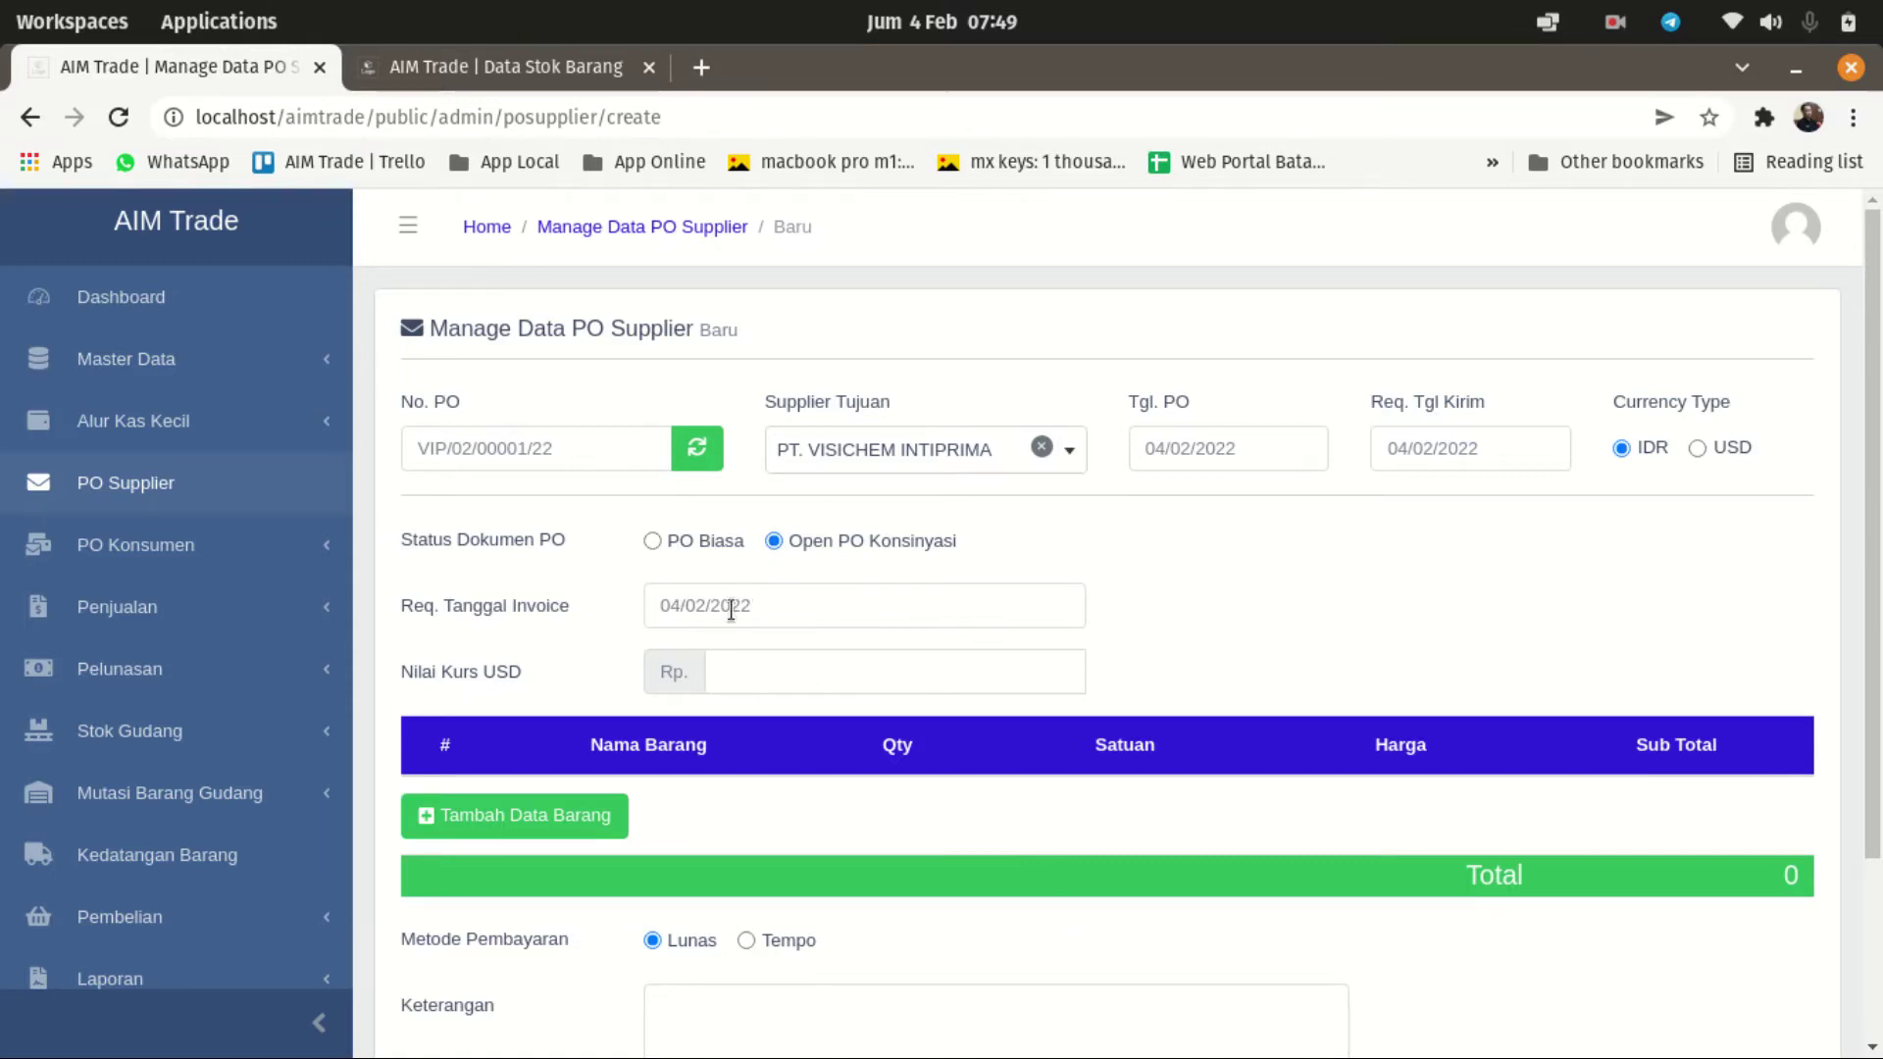
{"action": "left_click", "coordinate": [778, 603]}
{"action": "left_click", "coordinate": [1291, 588]}
{"action": "scroll", "coordinate": [1192, 573], "scroll_direction": "down", "scroll_amount": 3}
{"action": "left_click", "coordinate": [739, 456]}
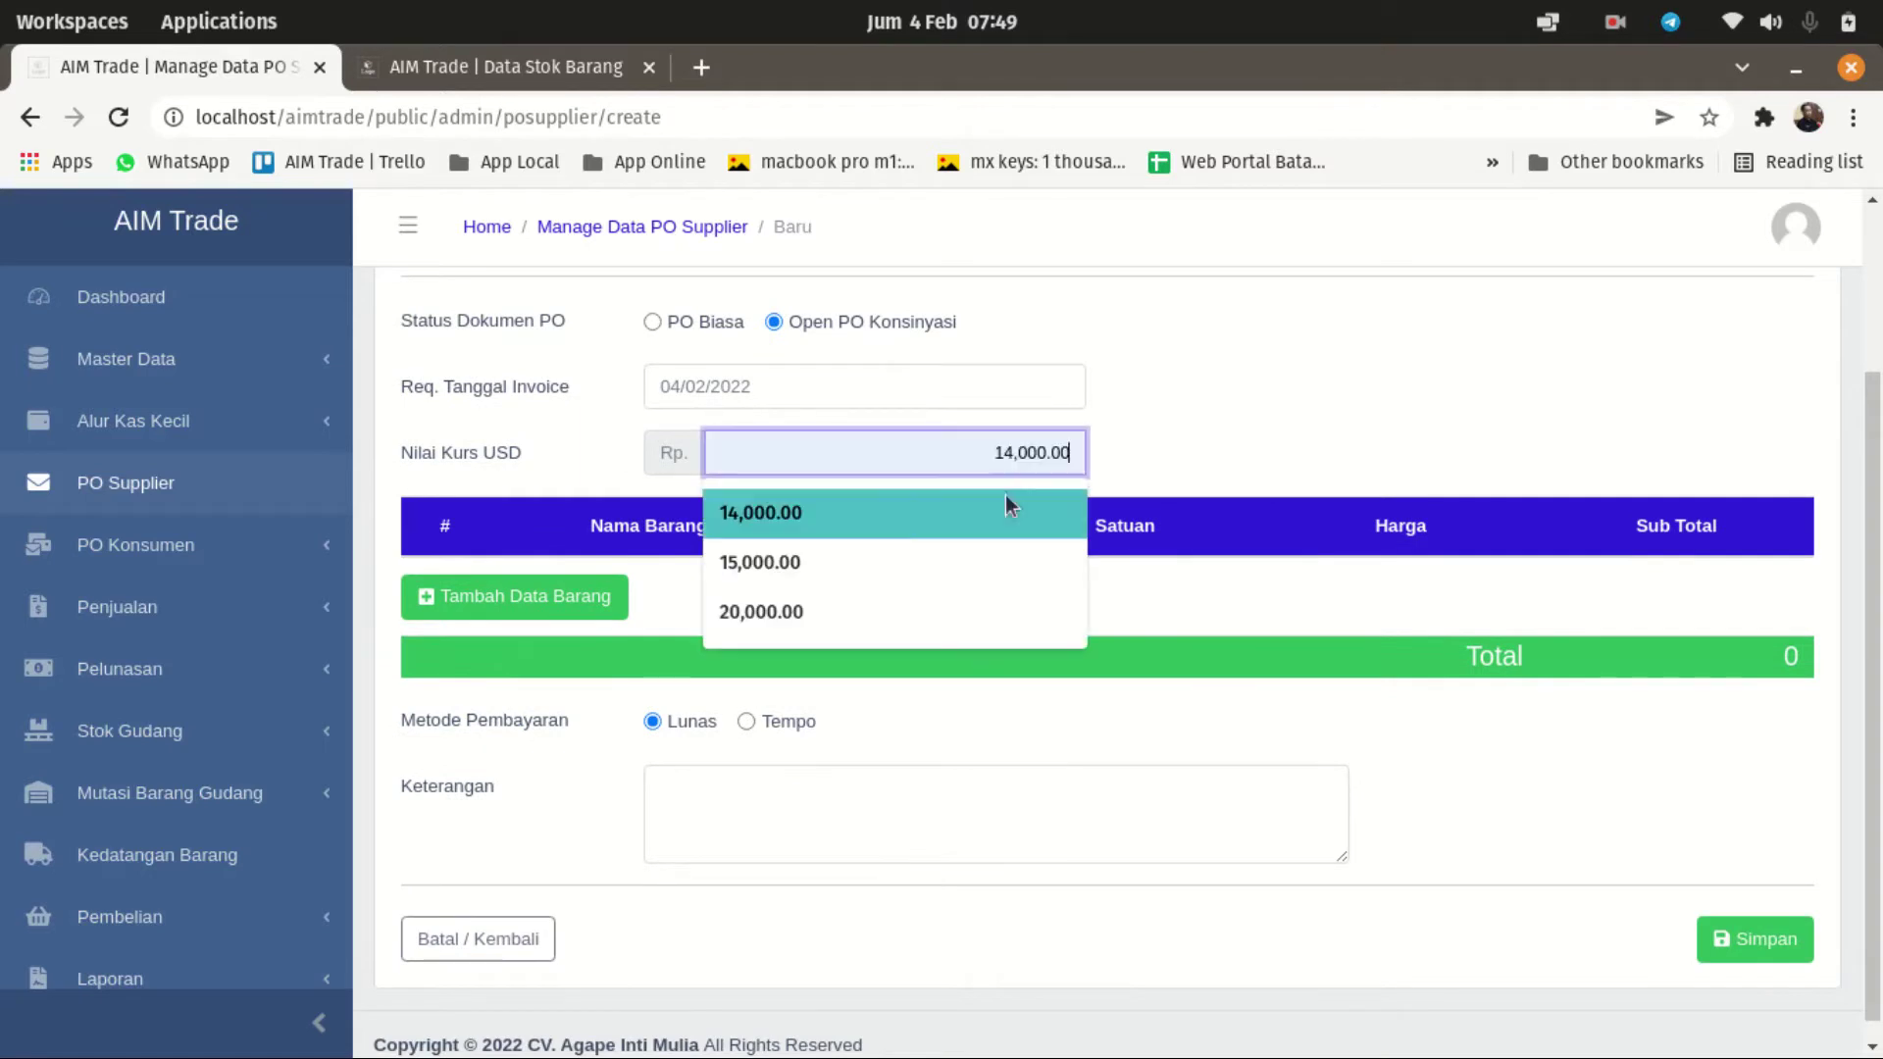
{"action": "left_click", "coordinate": [891, 508]}
Step: Add the item 21000733 / CYCLOHEXANONE to the new supplier PO
{"action": "left_click", "coordinate": [533, 597]}
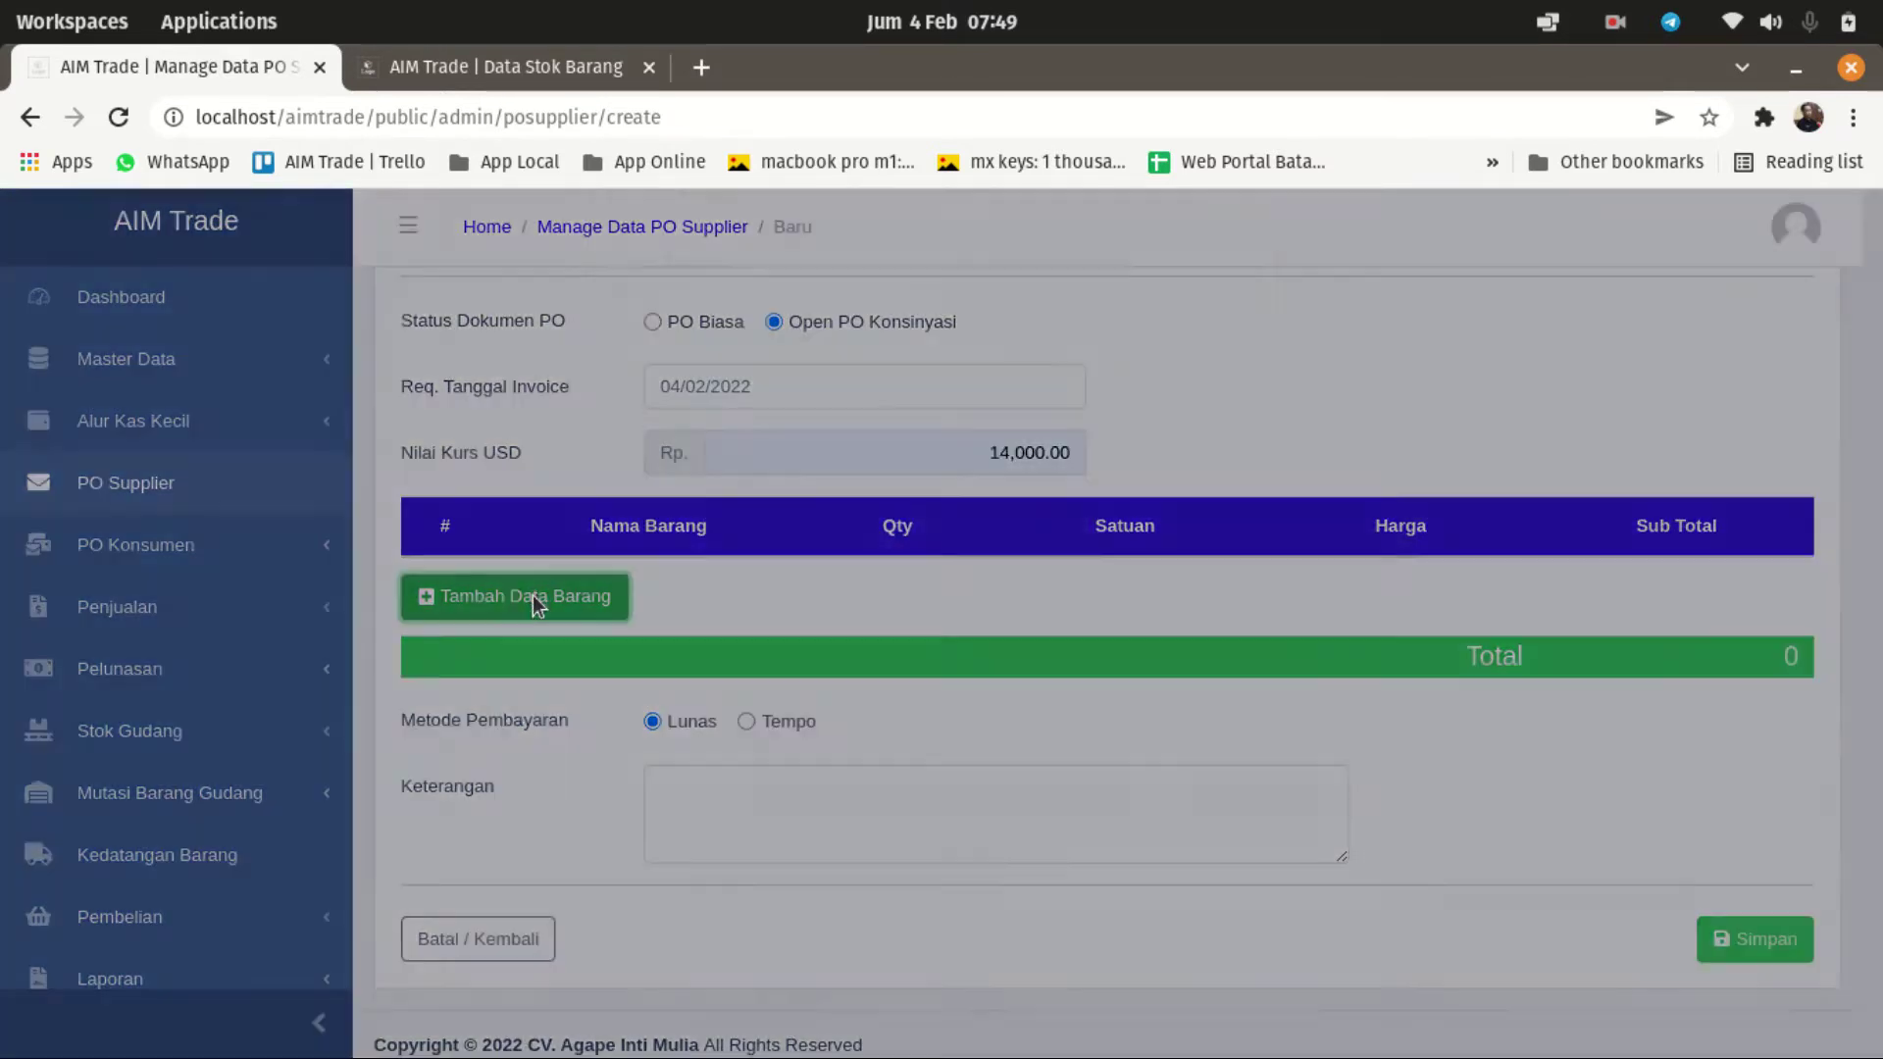
{"action": "left_click", "coordinate": [1183, 339]}
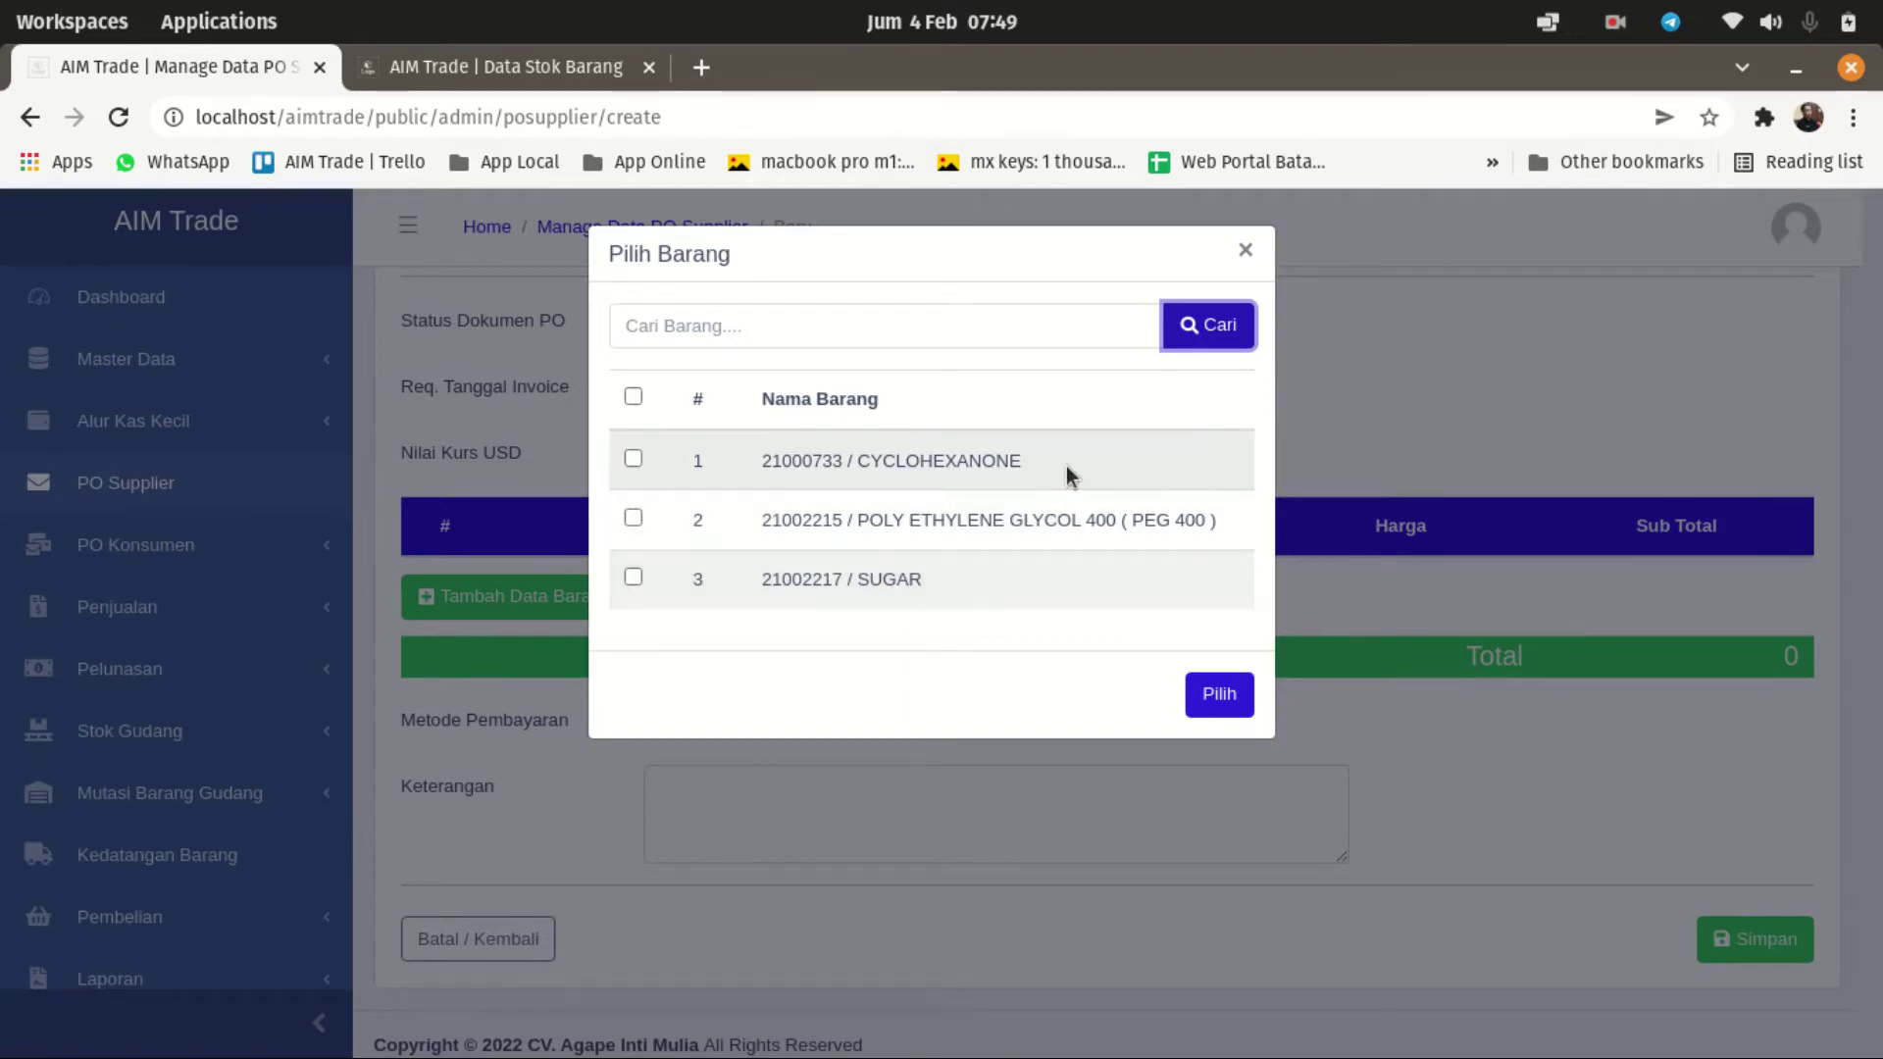
{"action": "left_click", "coordinate": [632, 459]}
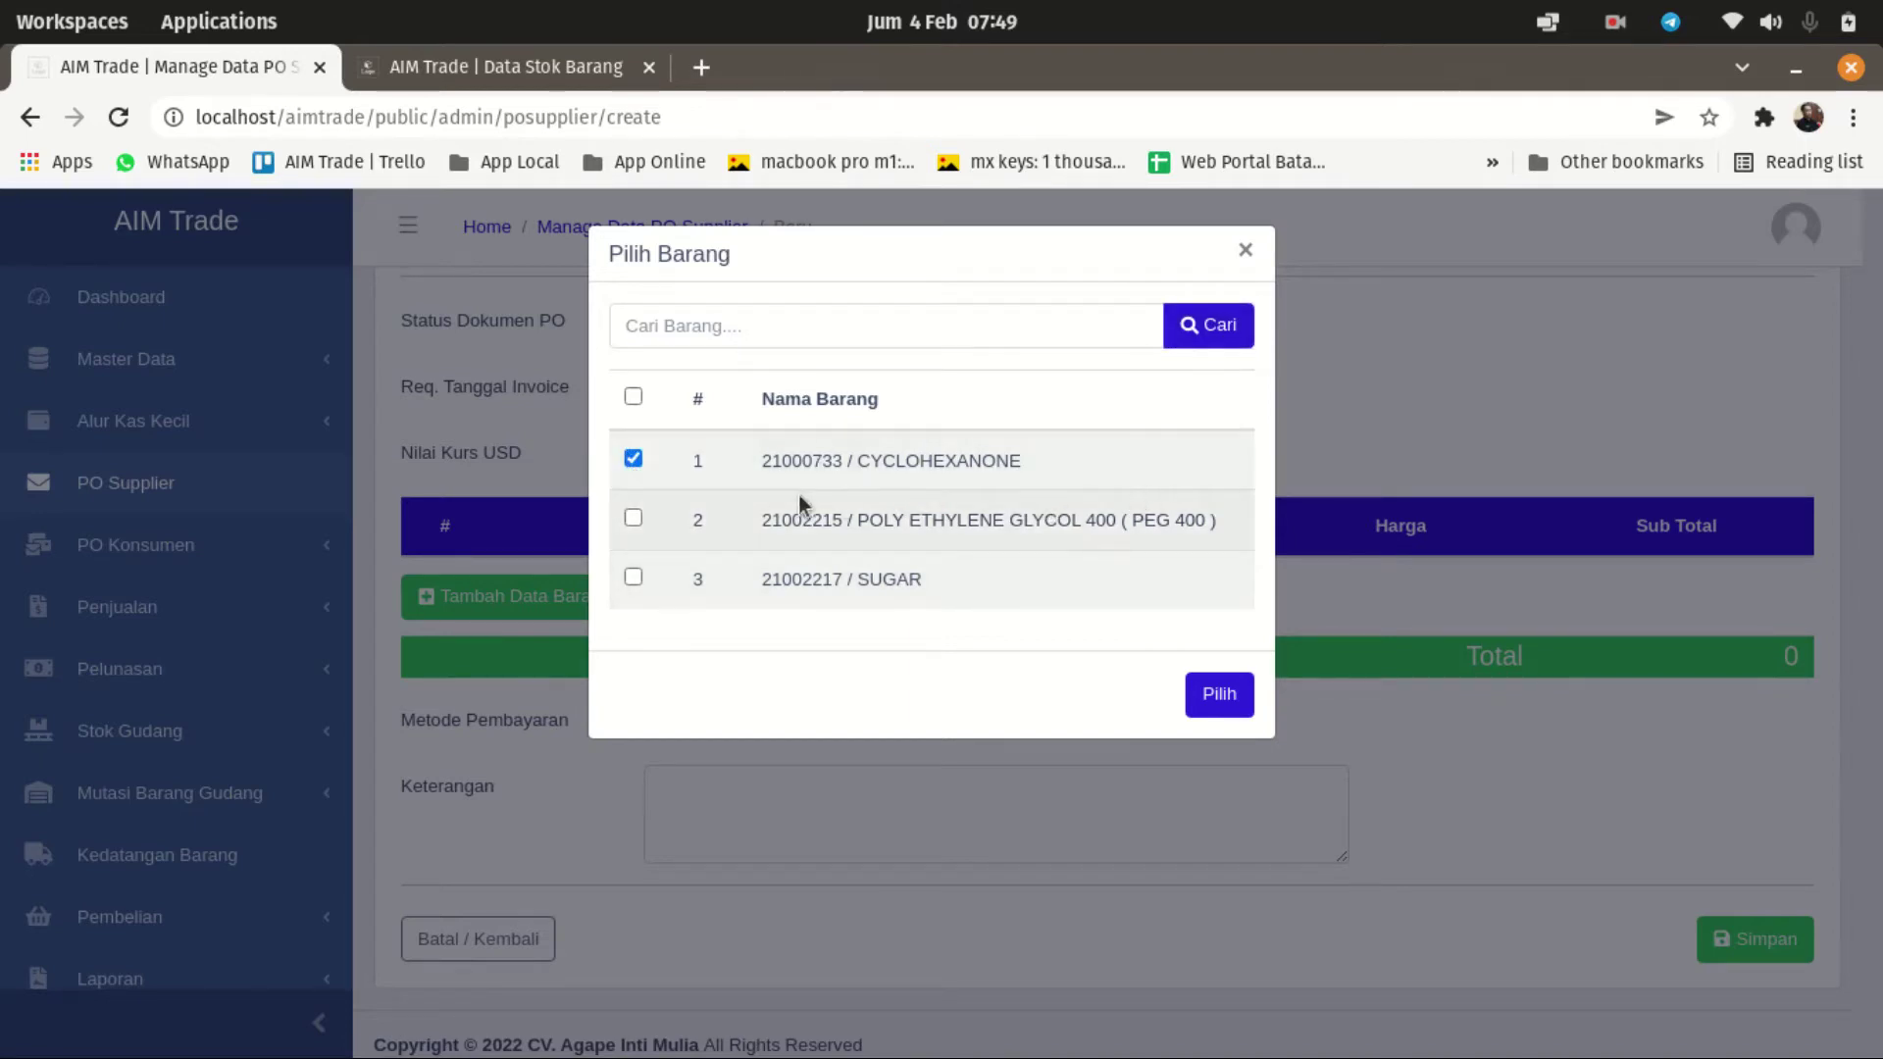
{"action": "left_click", "coordinate": [1216, 695]}
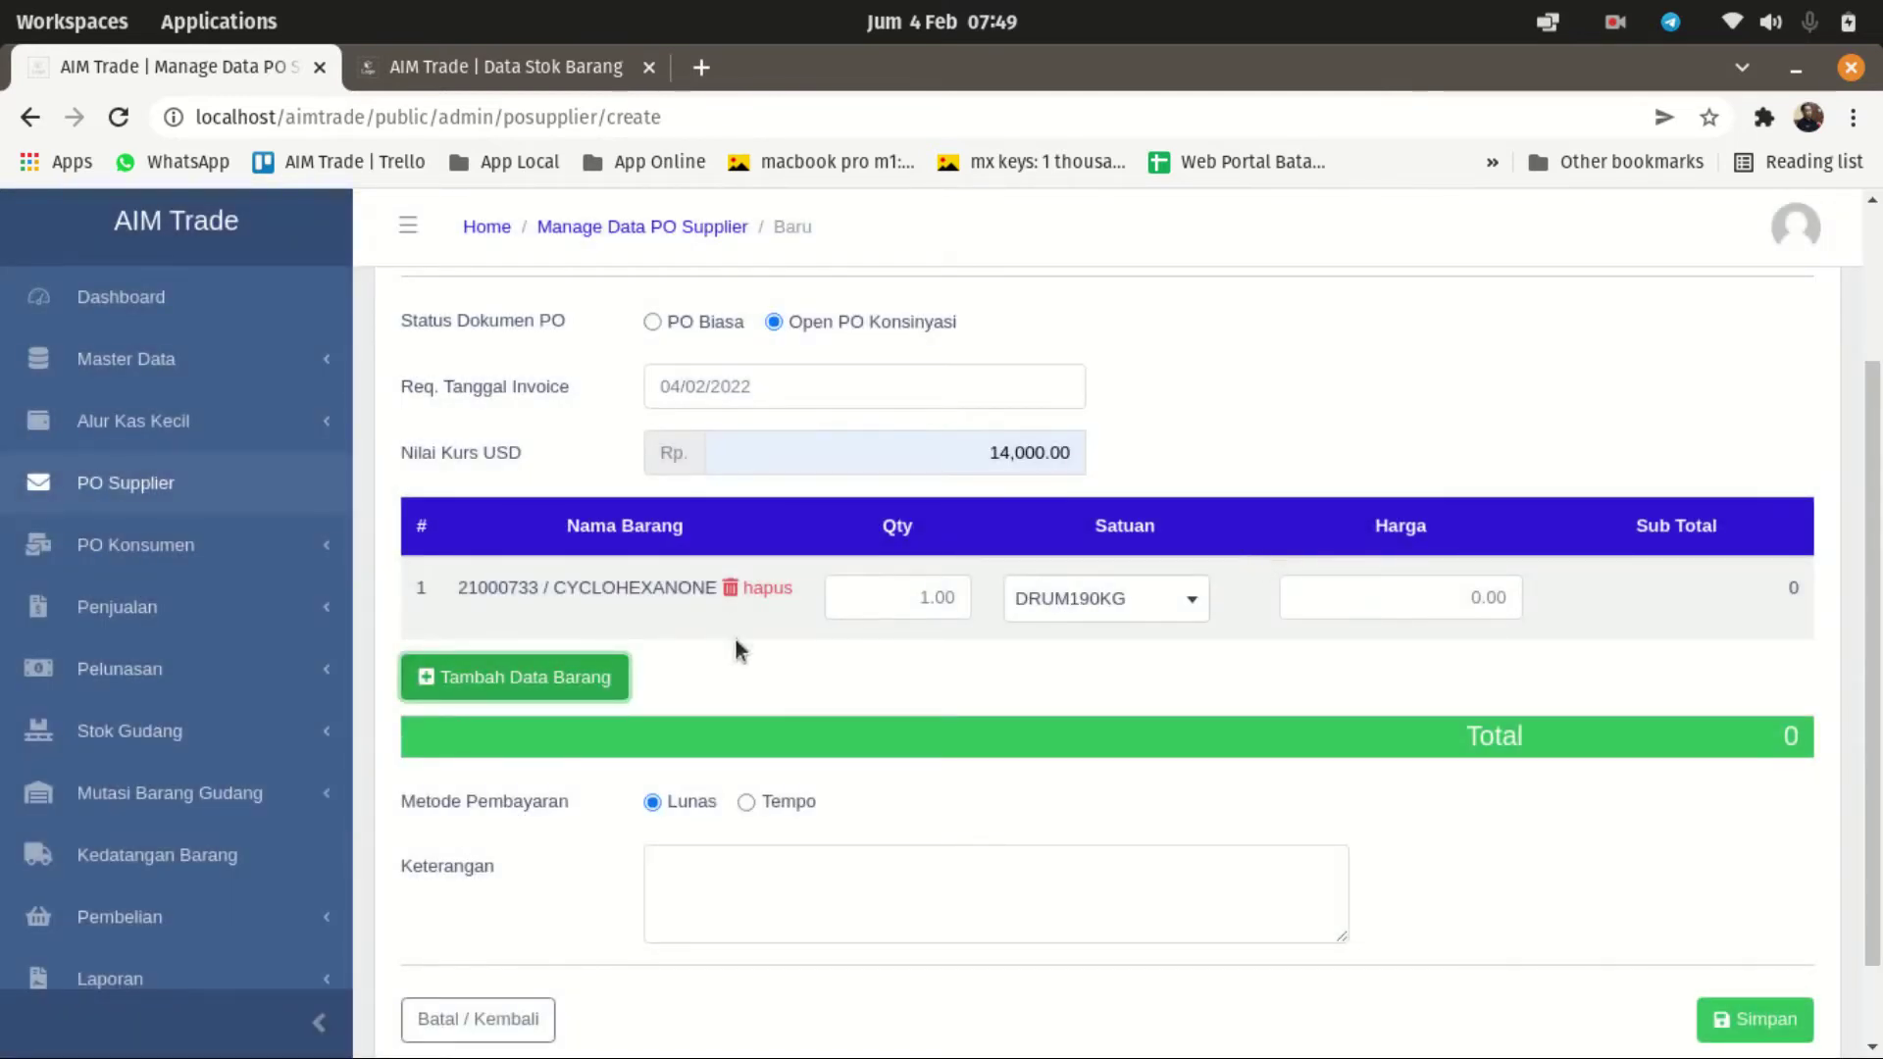
Step: Set the CYCLOHEXANONE line to quantity 500, unit KG and price 400,000
{"action": "left_click_drag", "start_coordinate": [904, 596], "coordinate": [965, 595]}
{"action": "type", "text": "500"}
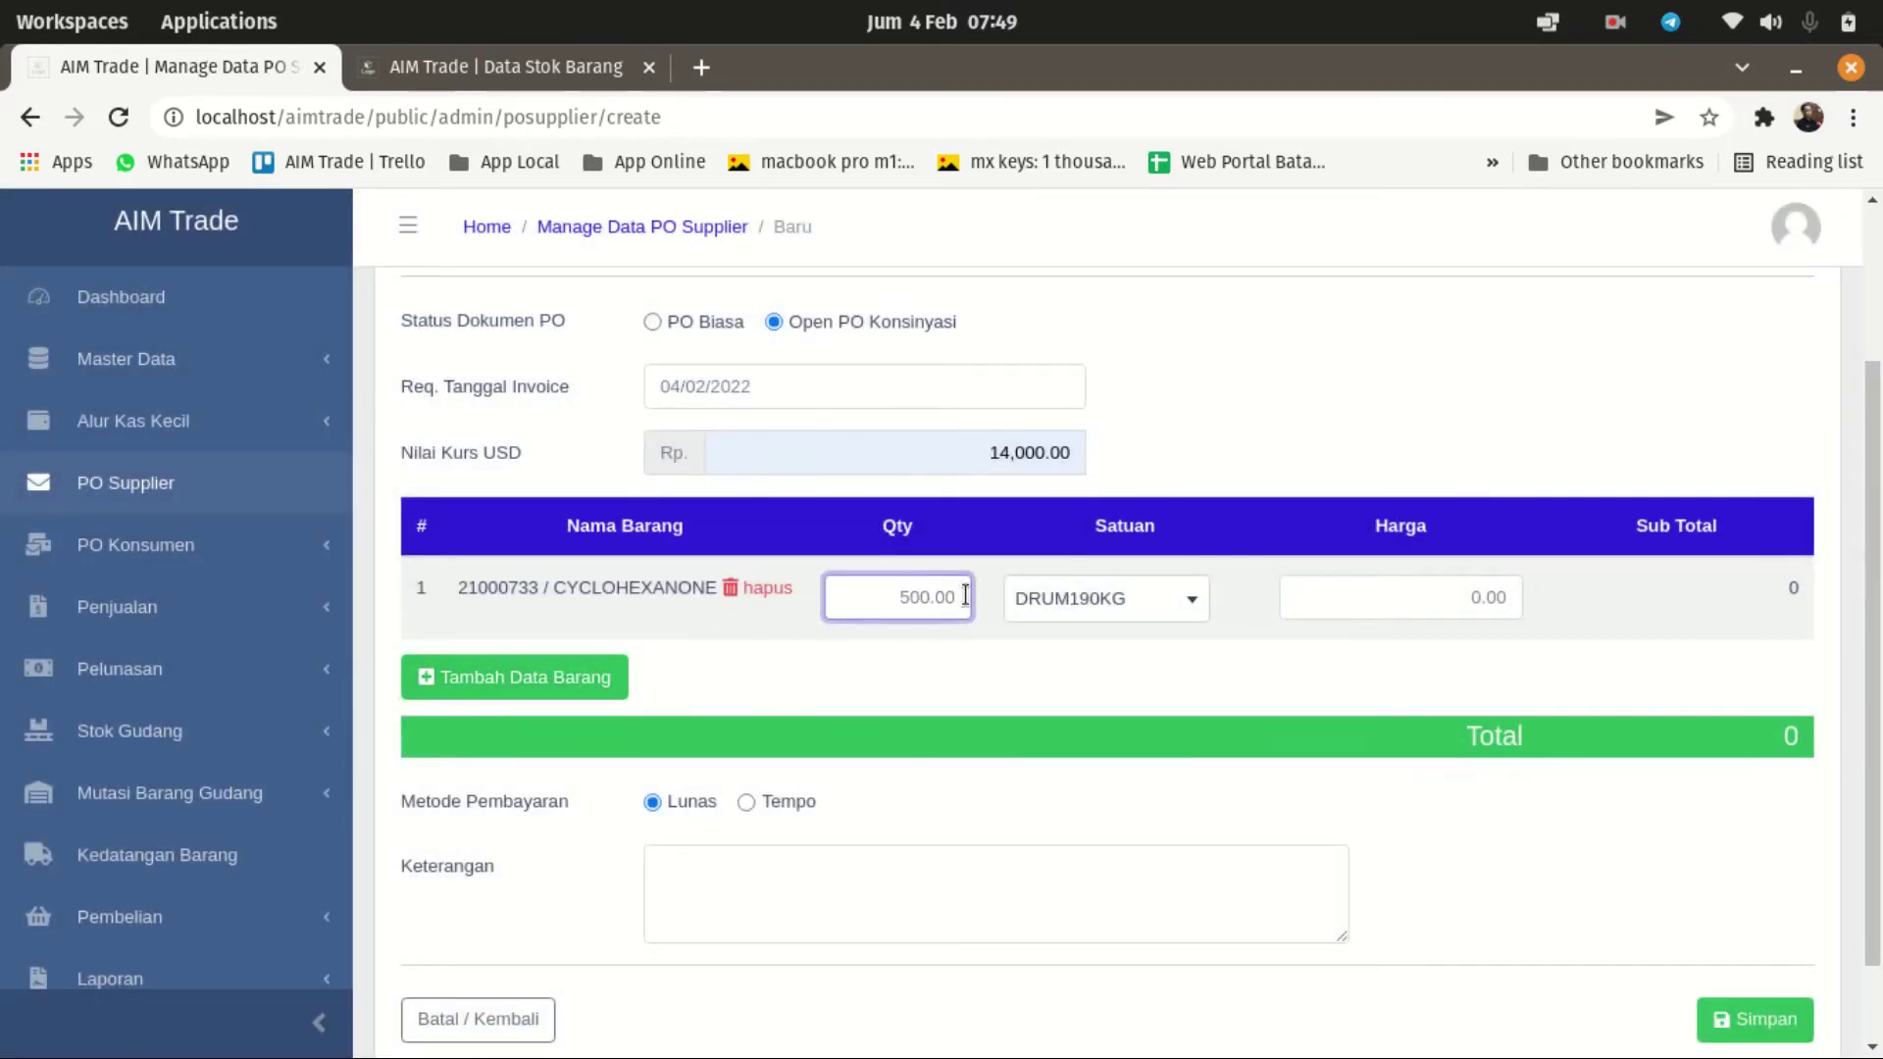
{"action": "left_click", "coordinate": [1195, 602]}
{"action": "scroll", "coordinate": [1116, 719], "scroll_direction": "up", "scroll_amount": 5}
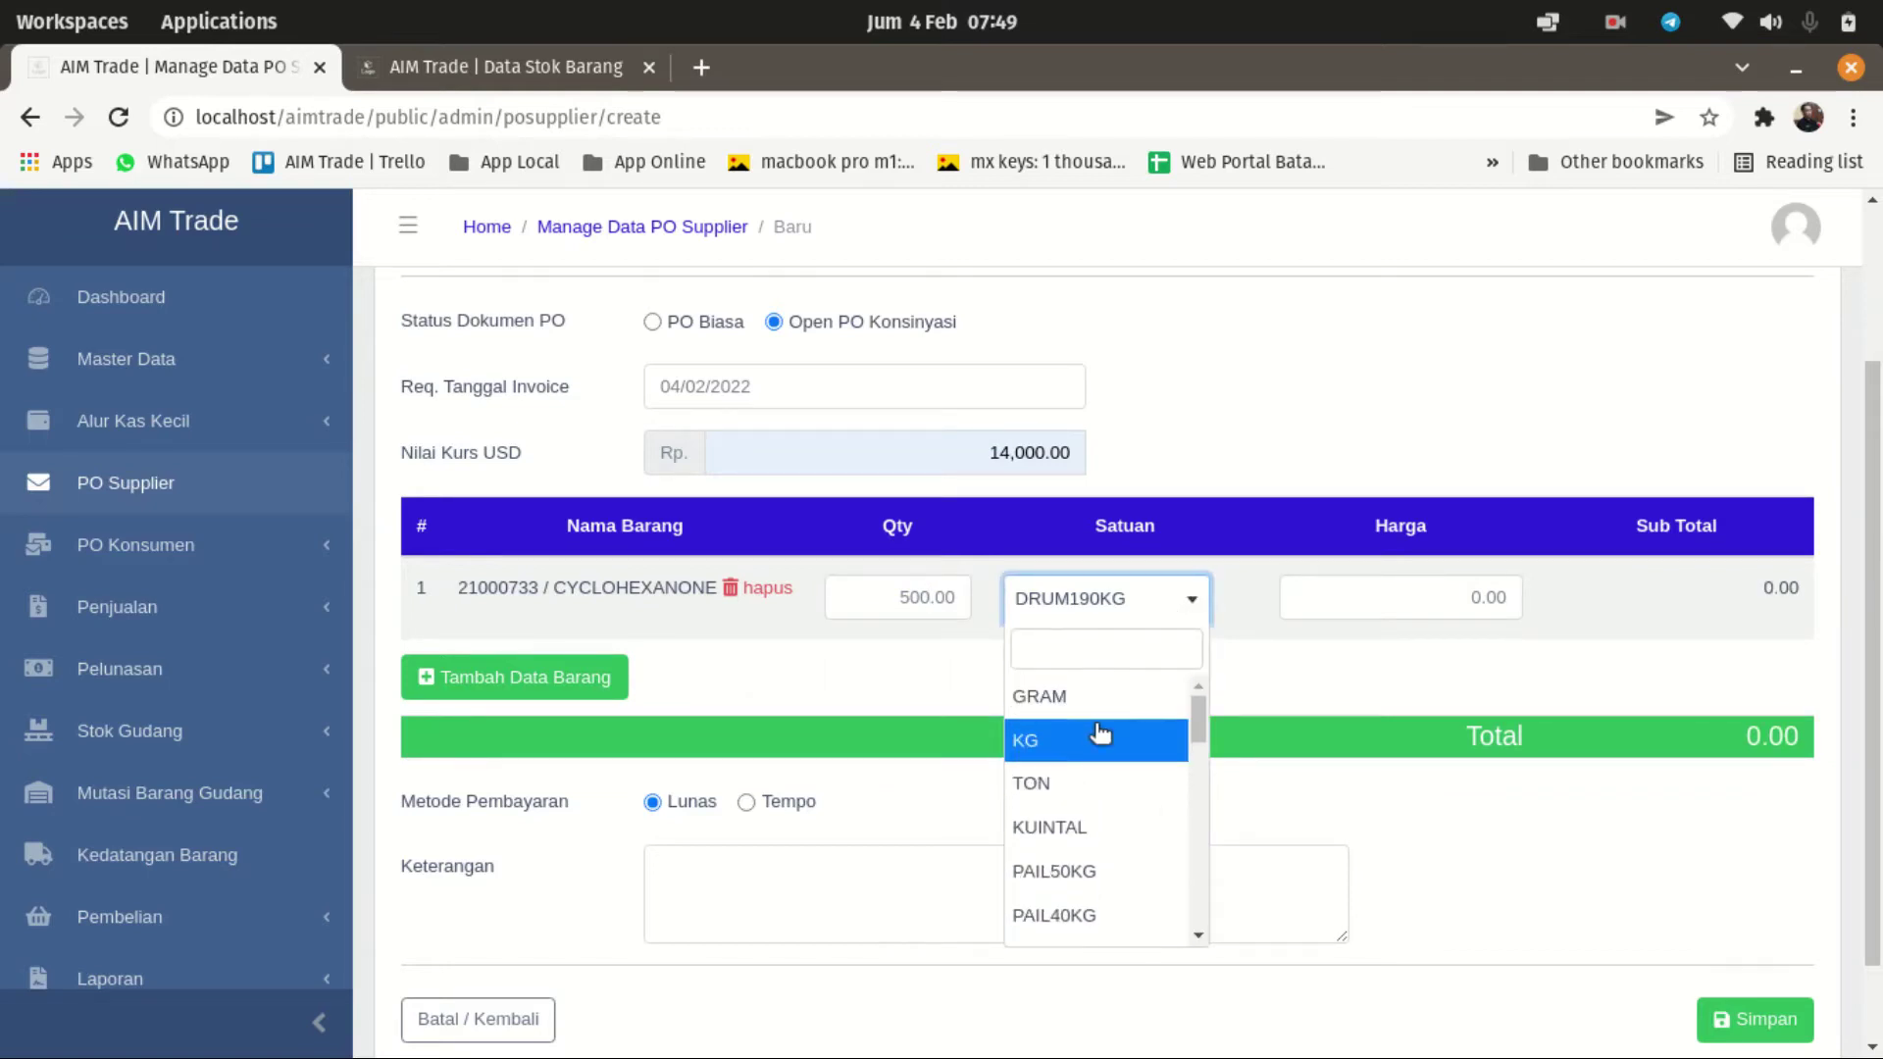
{"action": "left_click", "coordinate": [1100, 738]}
{"action": "left_click", "coordinate": [1521, 598]}
{"action": "type", "text": "80"}
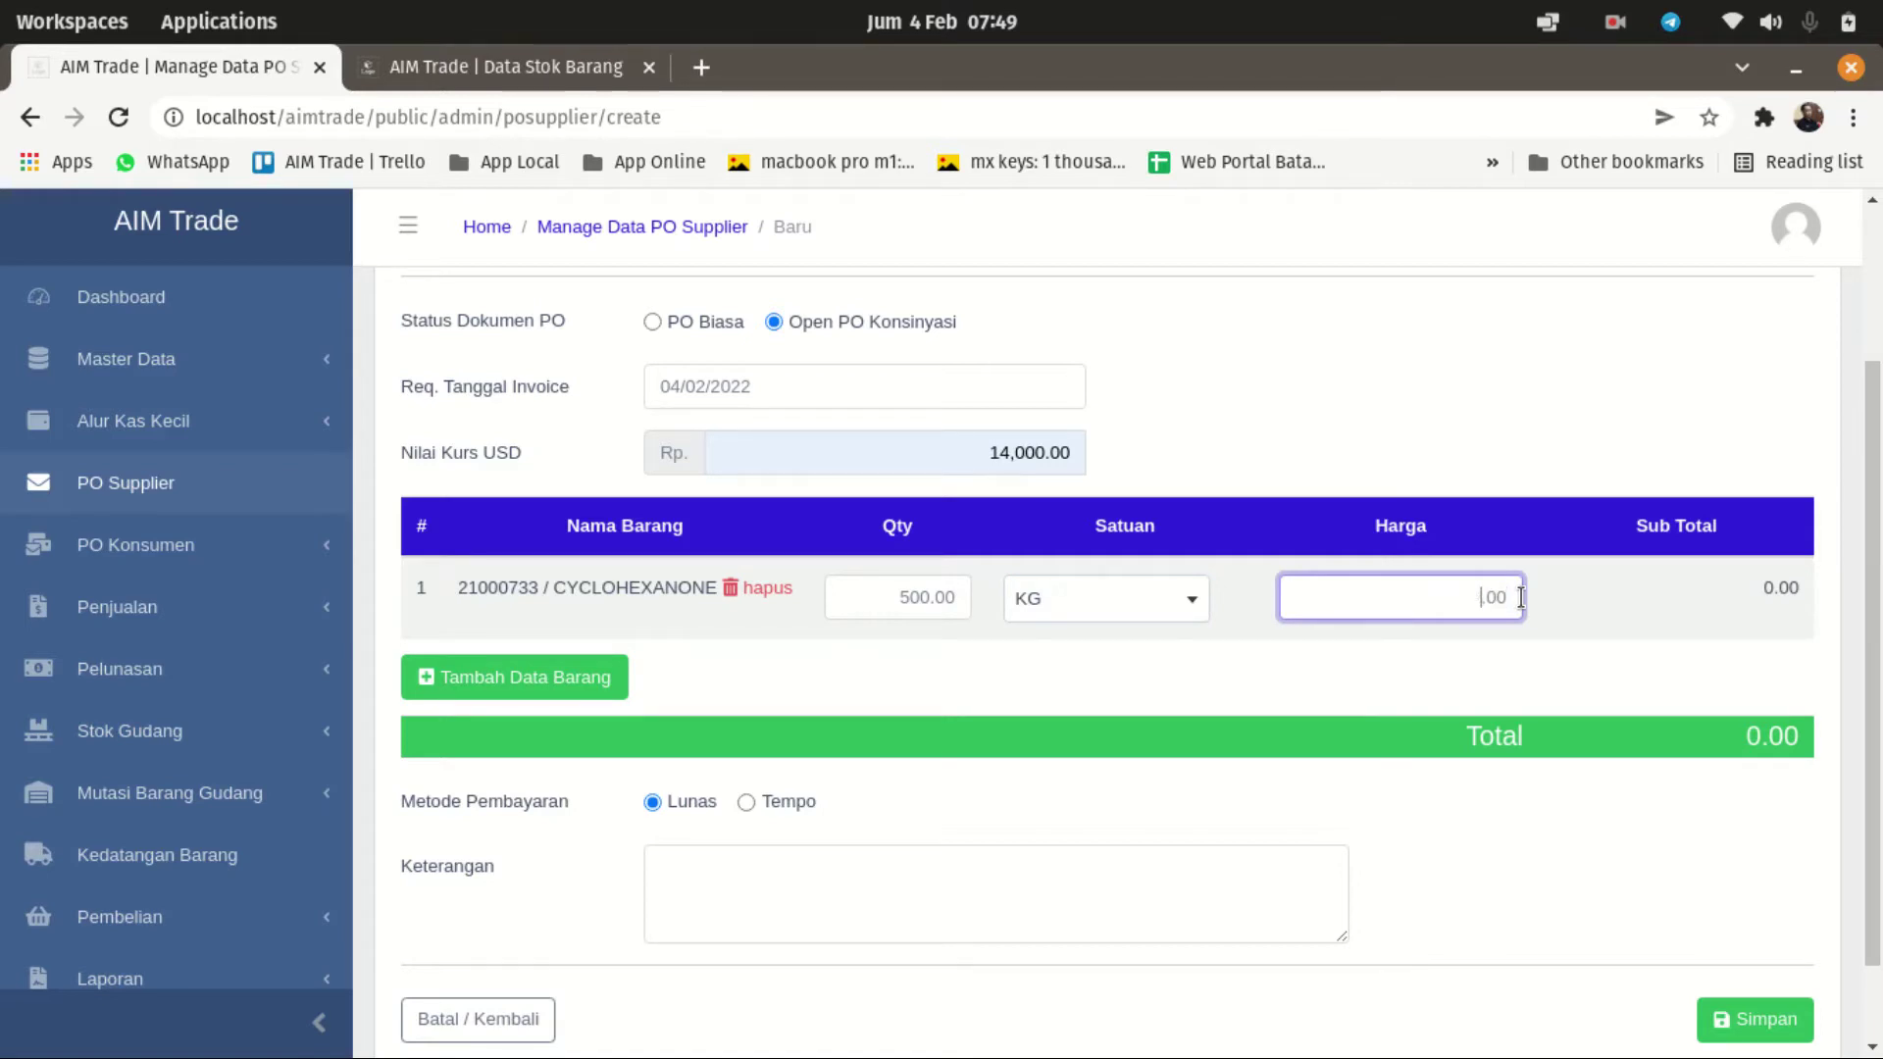
{"action": "type", "text": "00,000"}
{"action": "left_click", "coordinate": [1433, 659]}
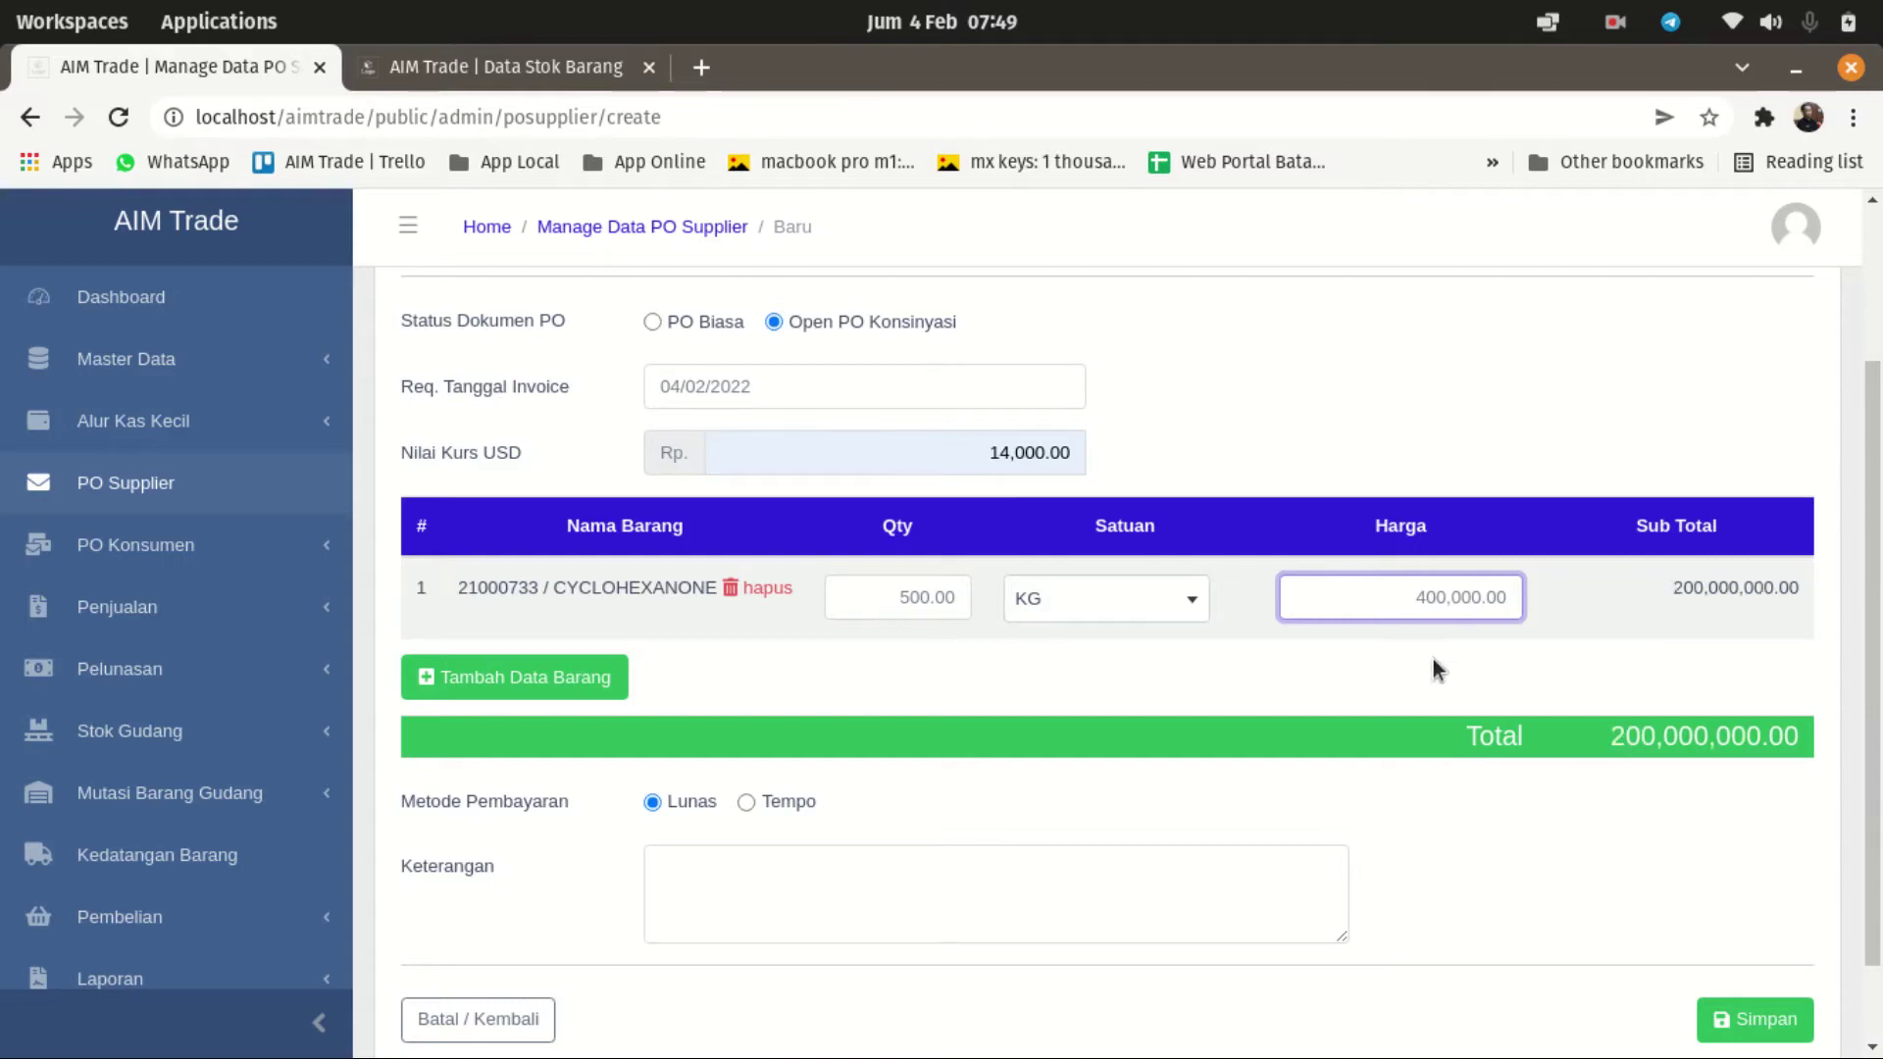
Step: Review the completed supplier PO form and save the PO, confirming the save
{"action": "scroll", "coordinate": [1256, 481], "scroll_direction": "up", "scroll_amount": 3}
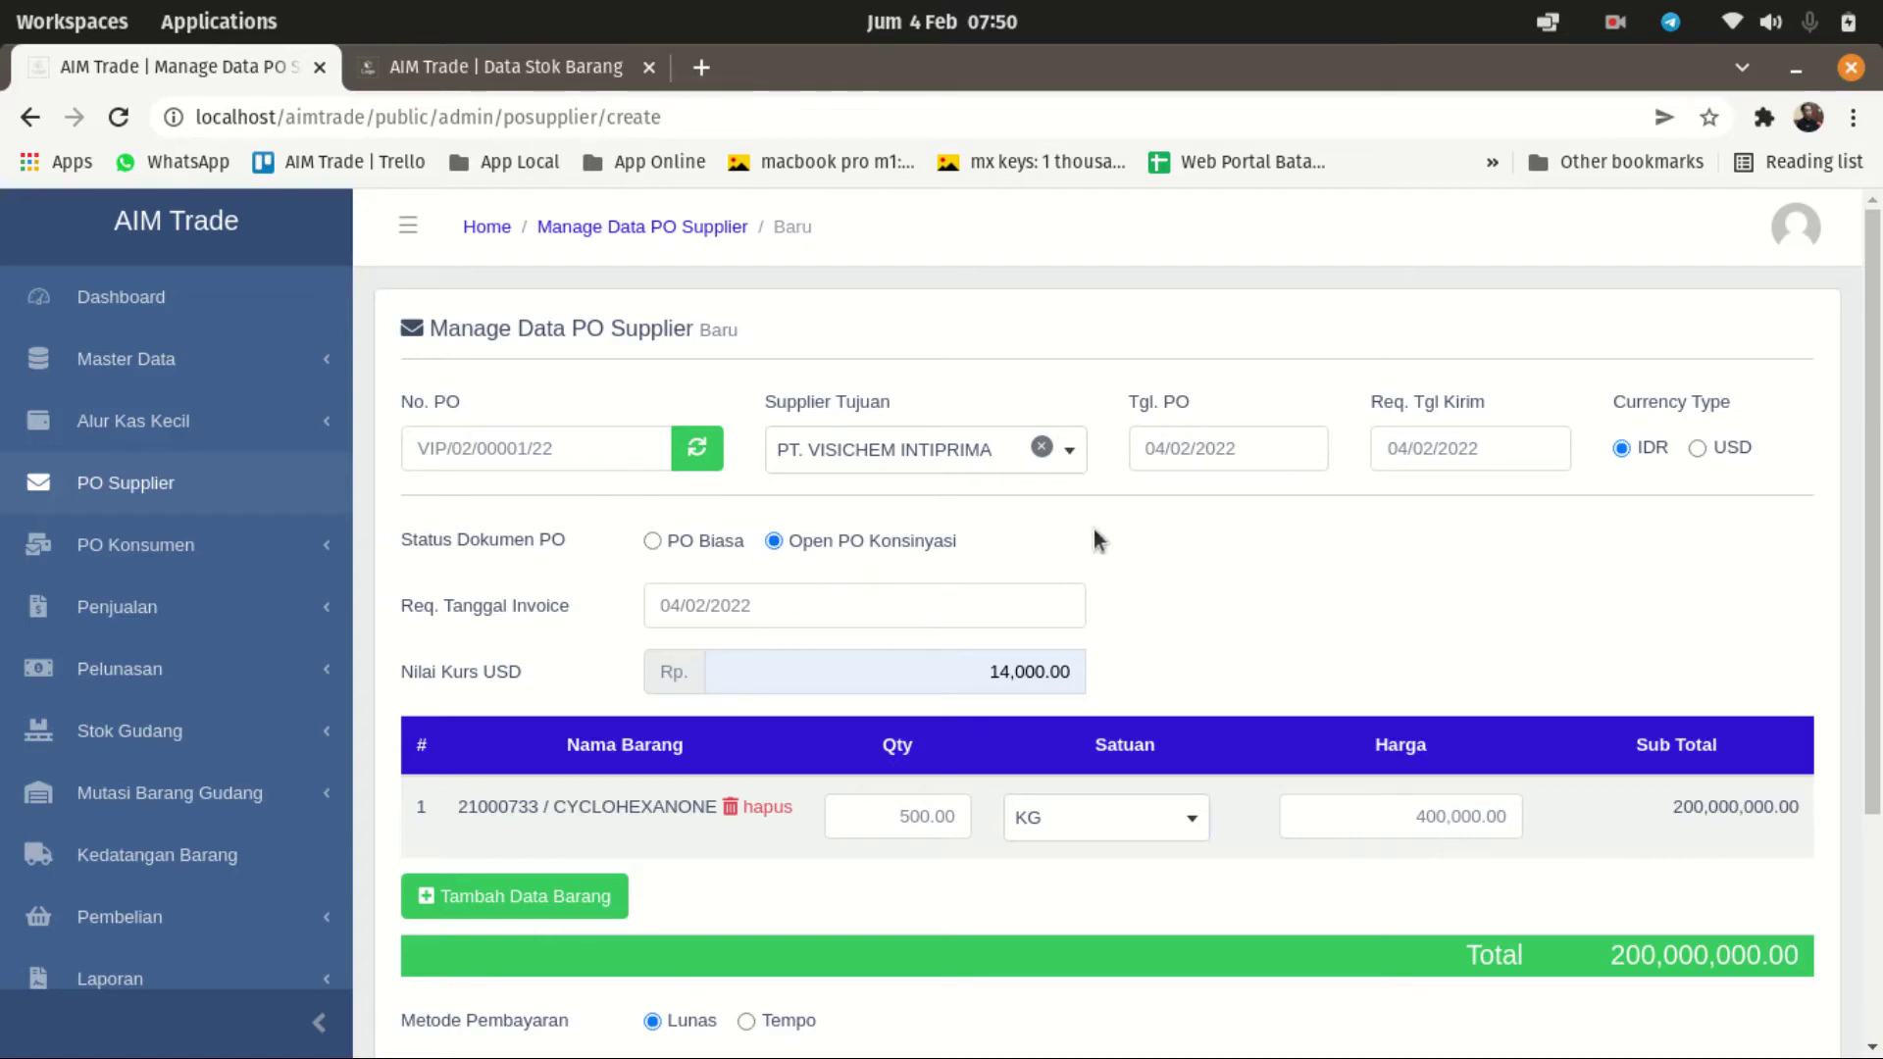
{"action": "scroll", "coordinate": [1180, 549], "scroll_direction": "down", "scroll_amount": 3}
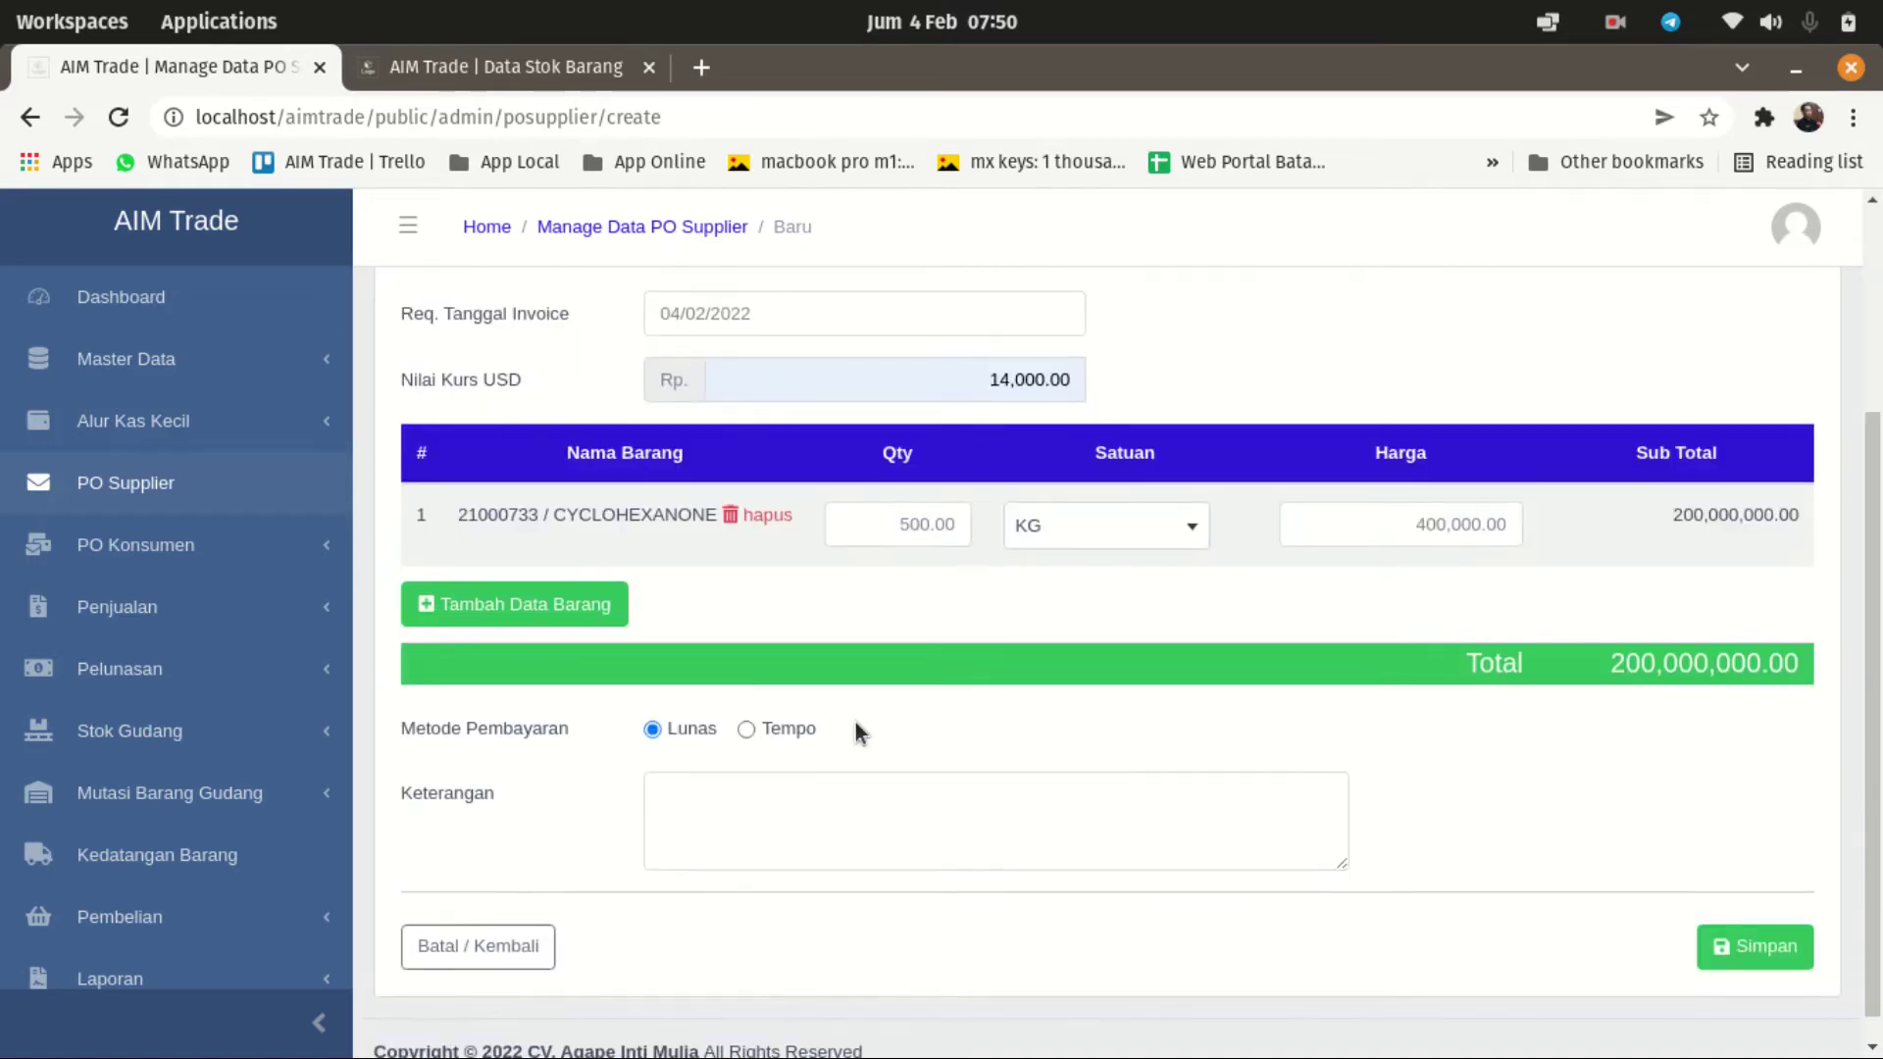
{"action": "scroll", "coordinate": [855, 722], "scroll_direction": "down", "scroll_amount": 1}
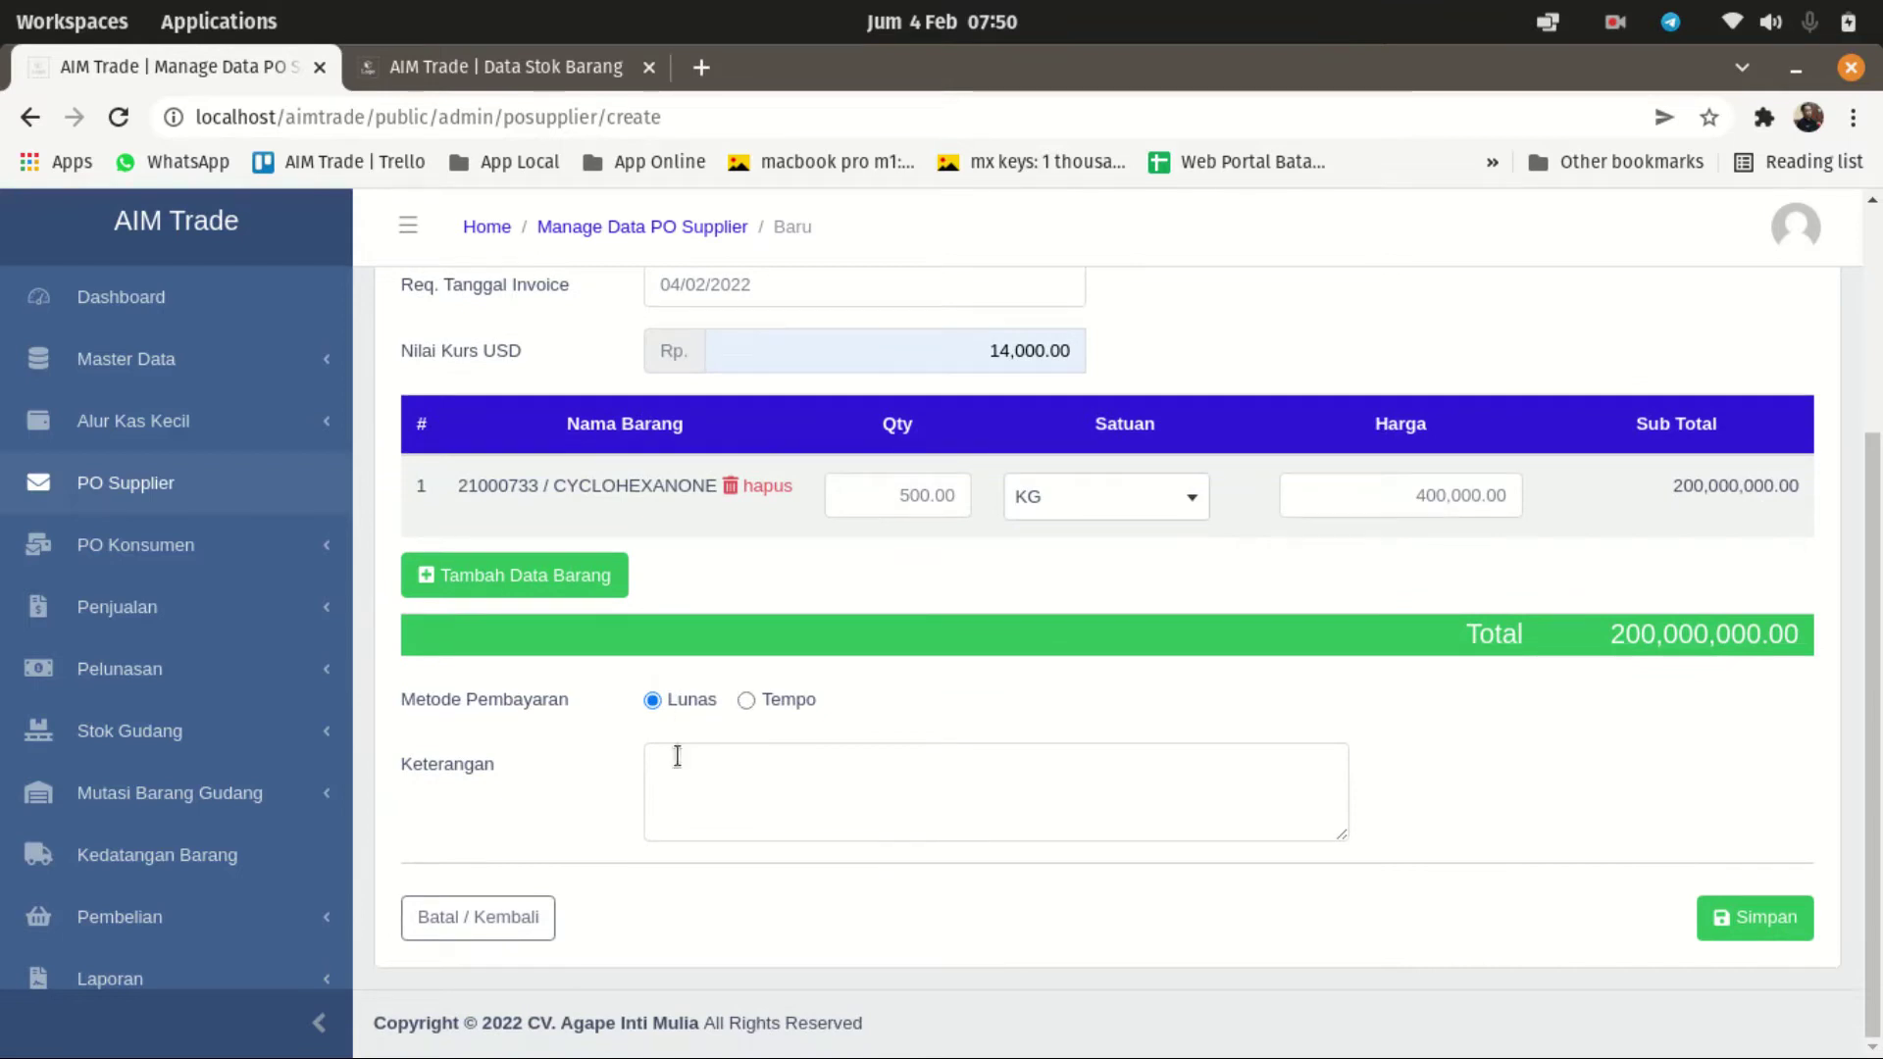
{"action": "scroll", "coordinate": [1520, 836], "scroll_direction": "up", "scroll_amount": 3}
{"action": "scroll", "coordinate": [1522, 834], "scroll_direction": "down", "scroll_amount": 2}
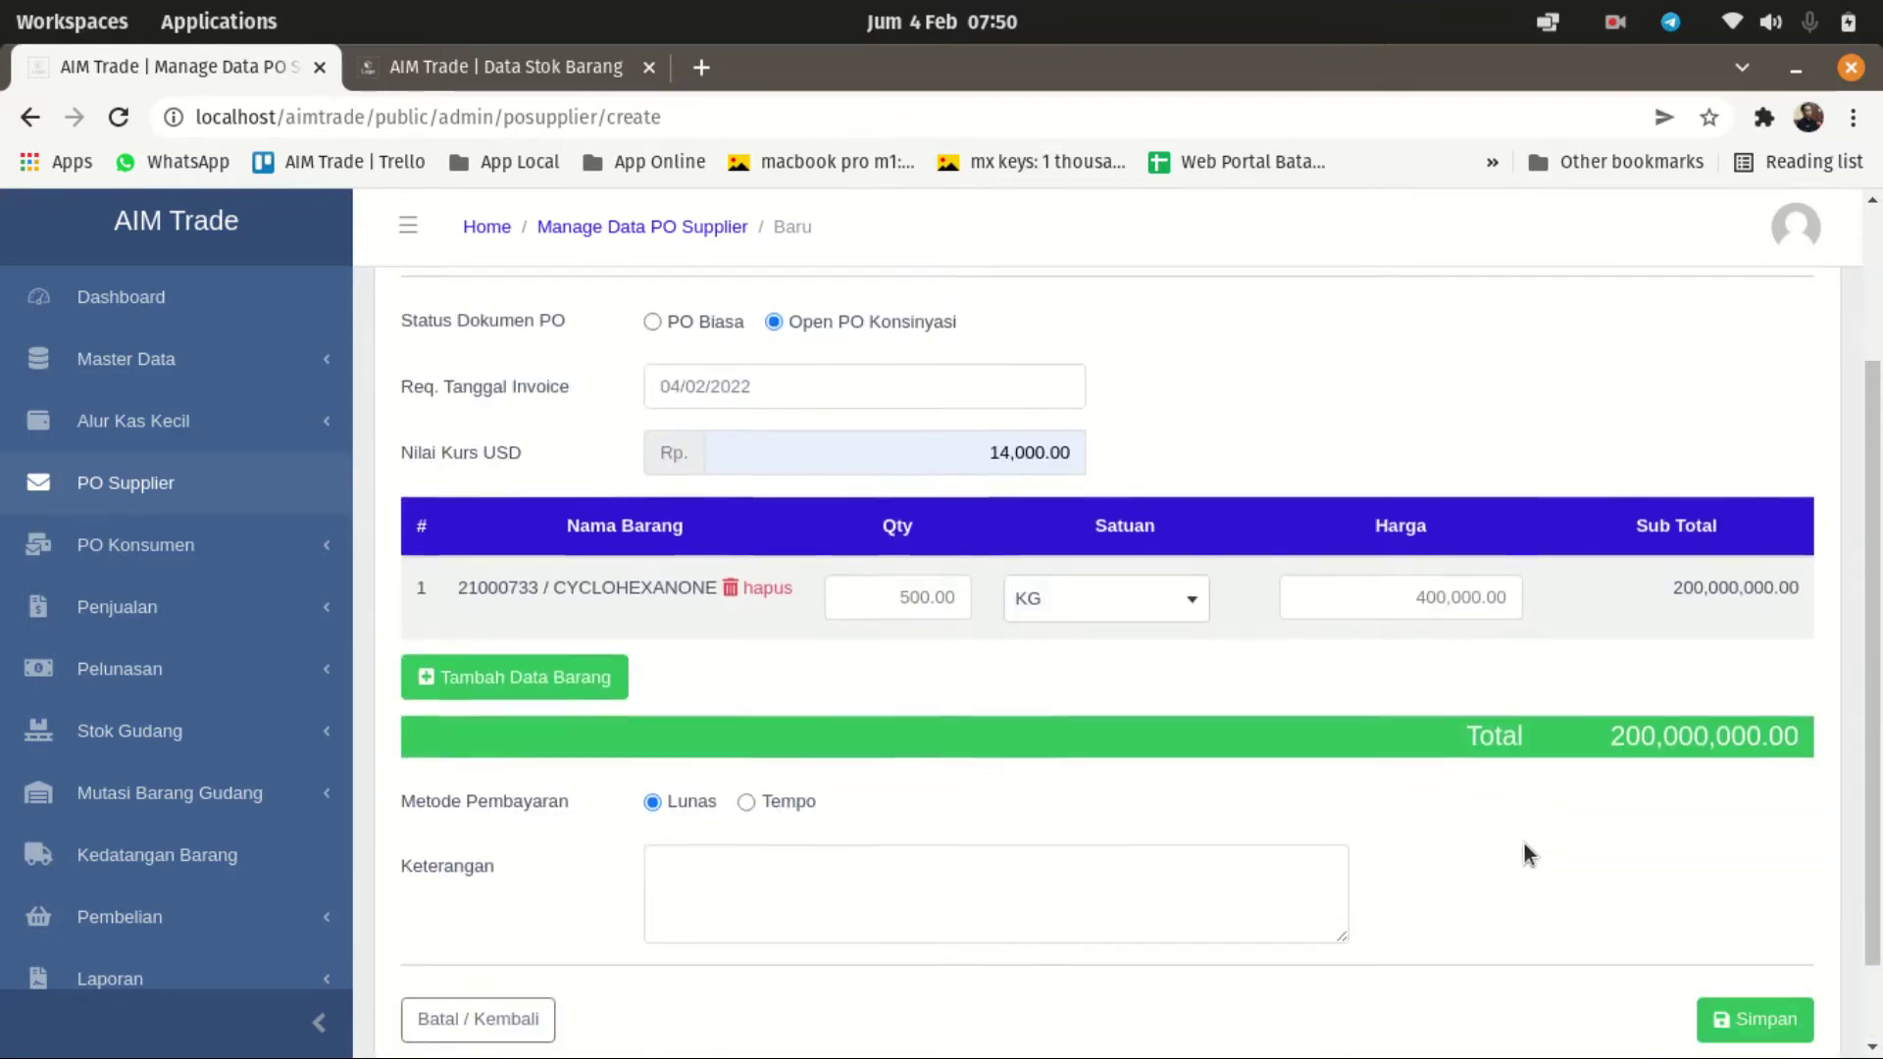
{"action": "left_click", "coordinate": [1749, 995]}
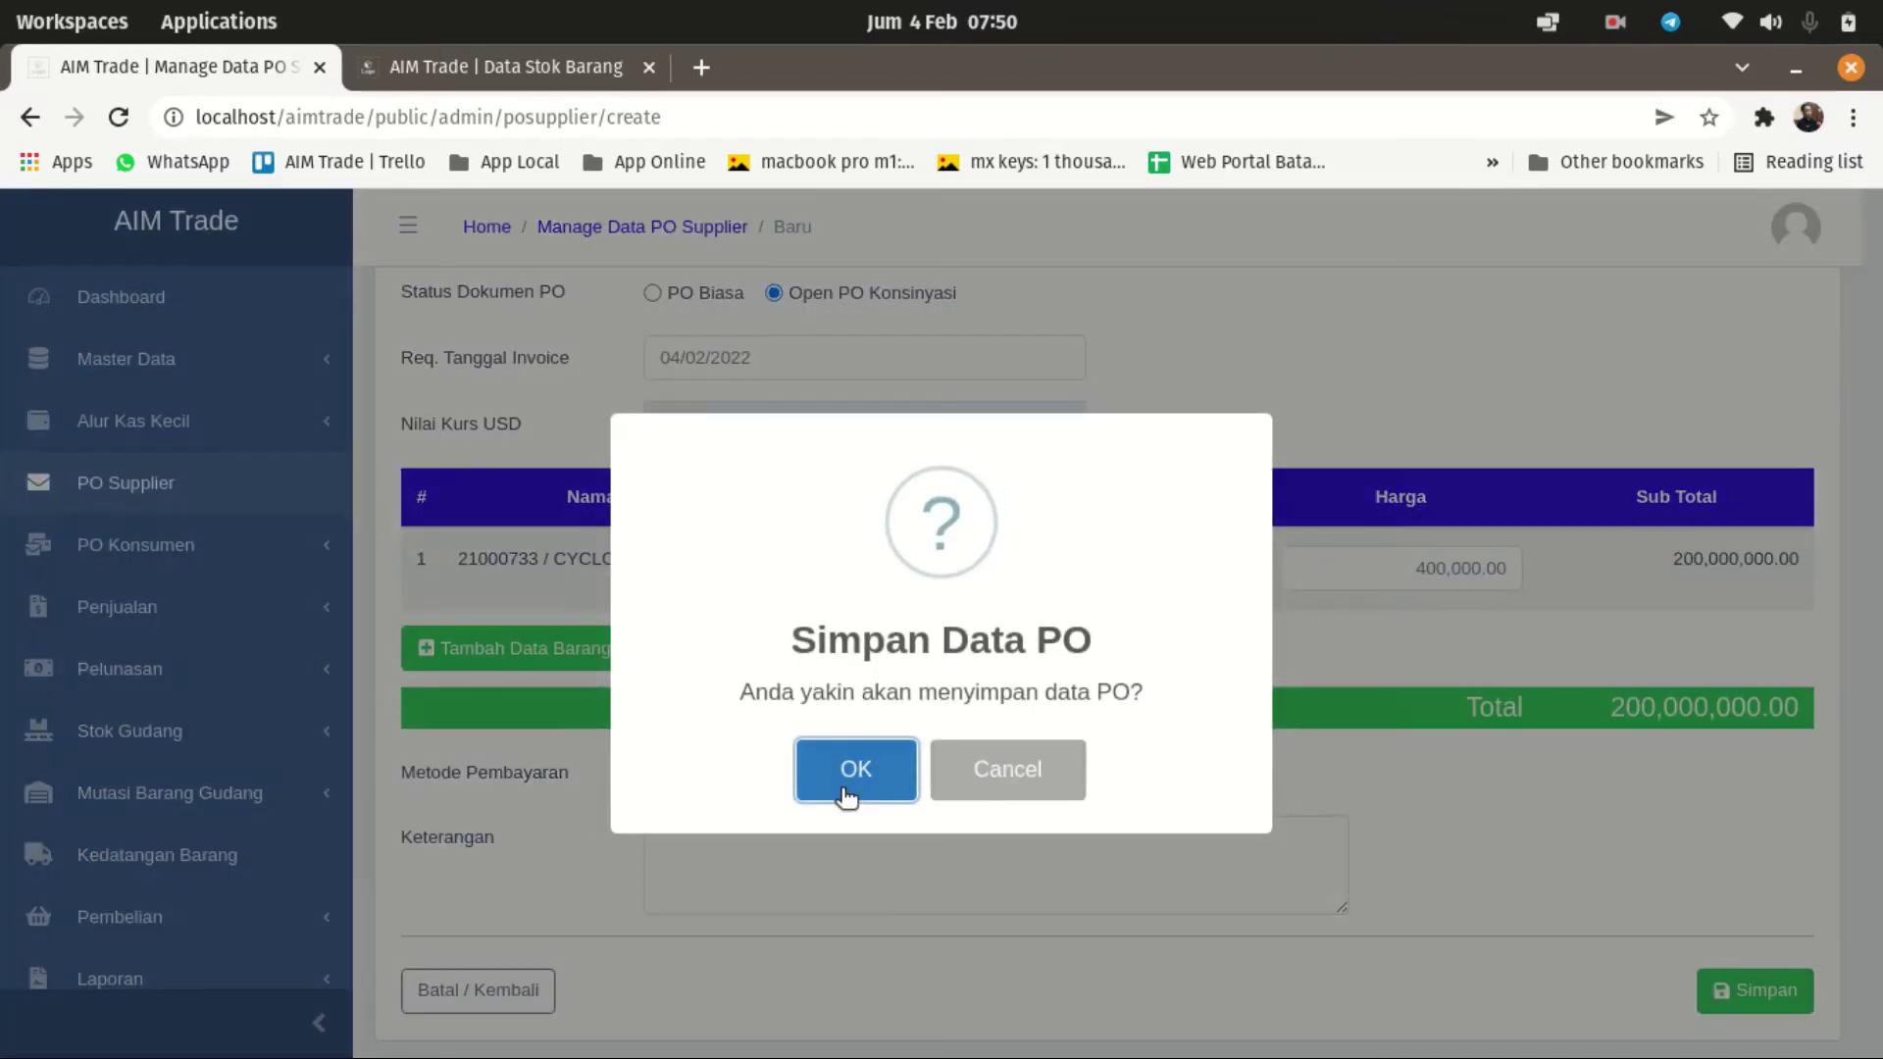
{"action": "left_click", "coordinate": [847, 791]}
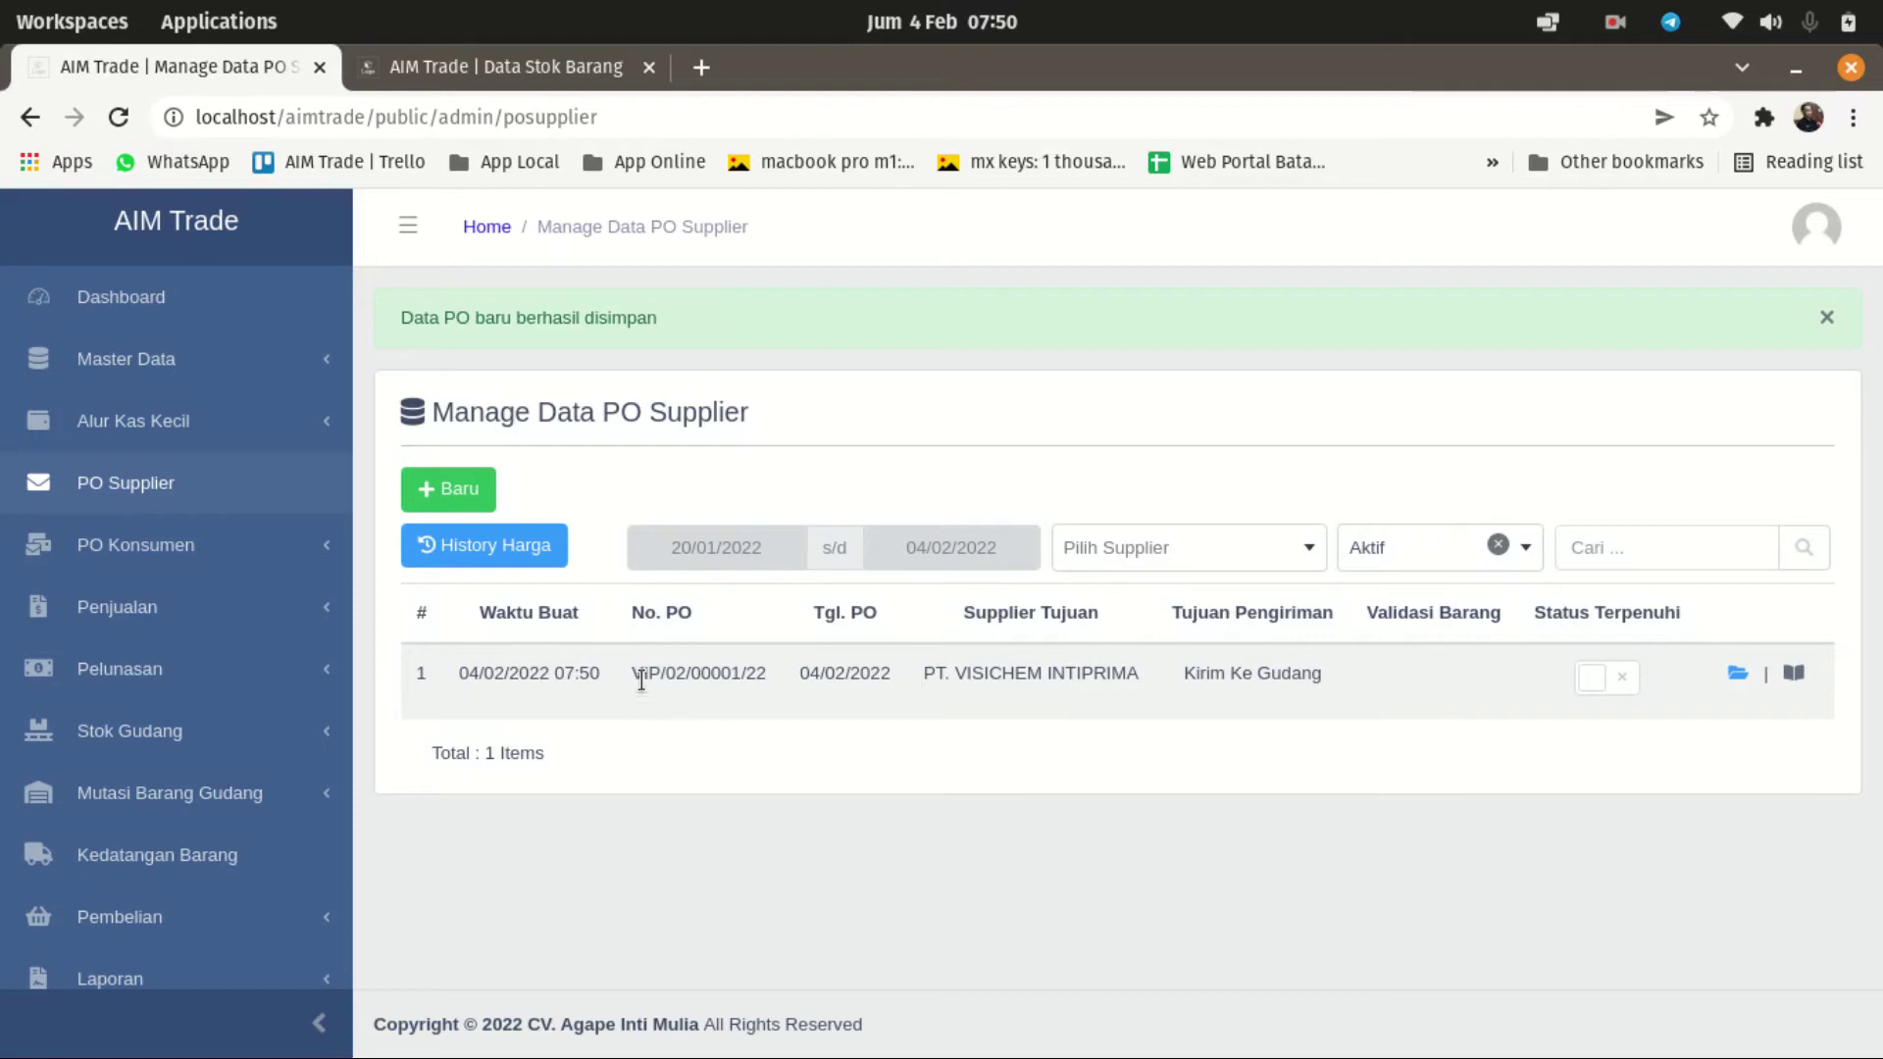
Step: View the saved supplier PO's details, switch its document status to PO Biasa and back to Open PO Konsinyasi, and return to the list
{"action": "left_click", "coordinate": [1737, 673]}
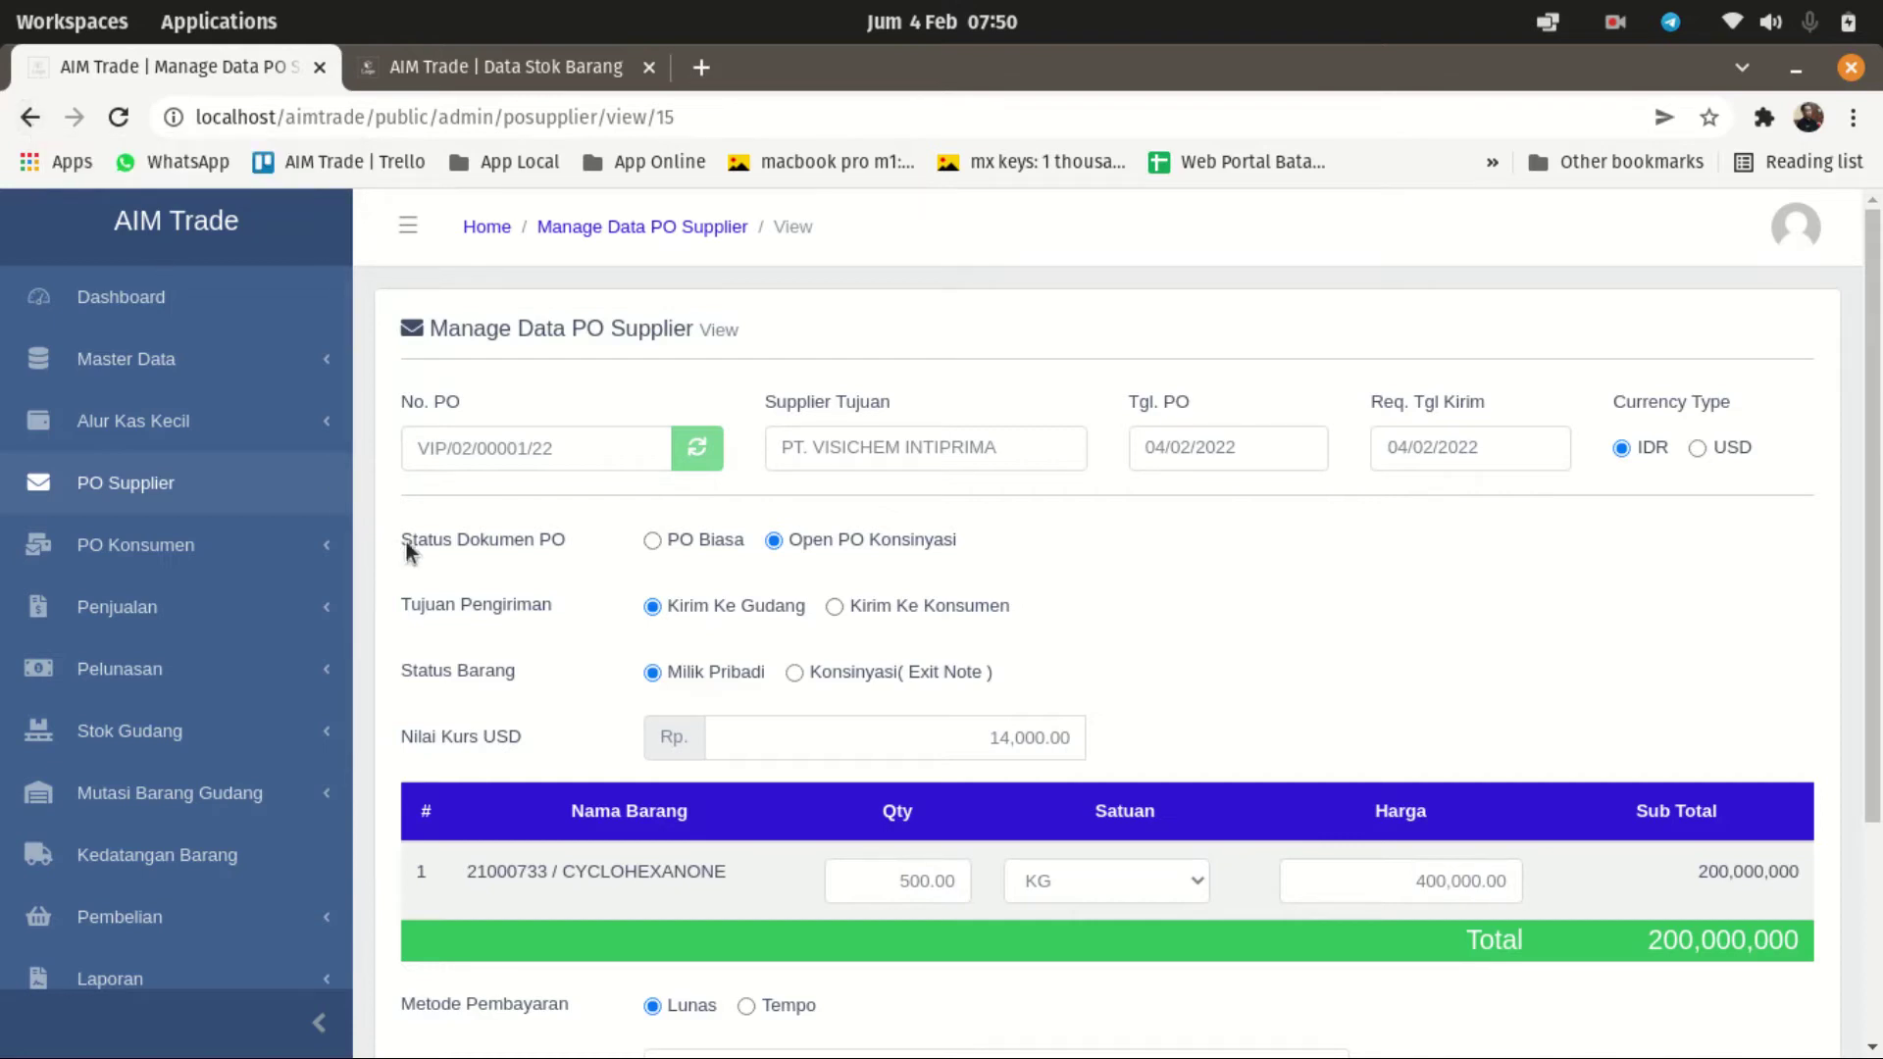
{"action": "left_click", "coordinate": [652, 545]}
{"action": "left_click", "coordinate": [774, 541]}
{"action": "scroll", "coordinate": [1167, 564], "scroll_direction": "down", "scroll_amount": 3}
{"action": "scroll", "coordinate": [1160, 576], "scroll_direction": "up", "scroll_amount": 3}
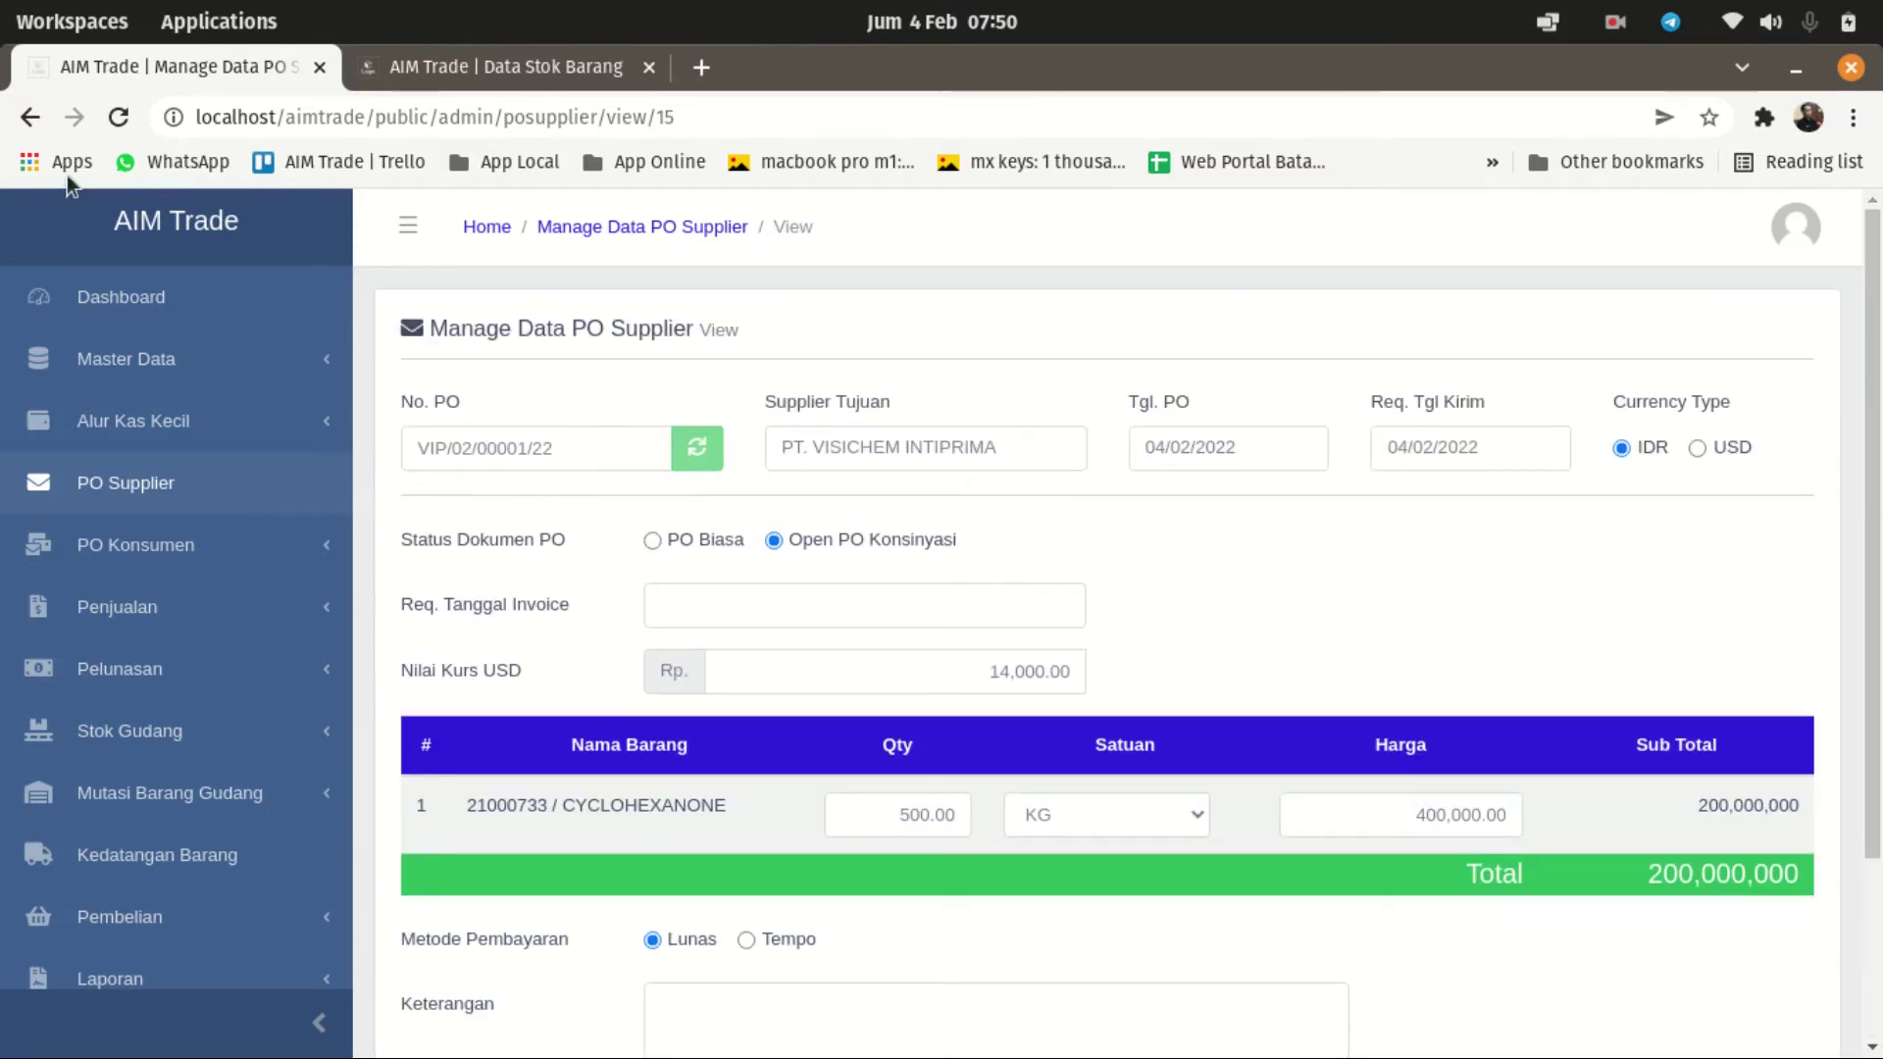
{"action": "left_click", "coordinate": [28, 115]}
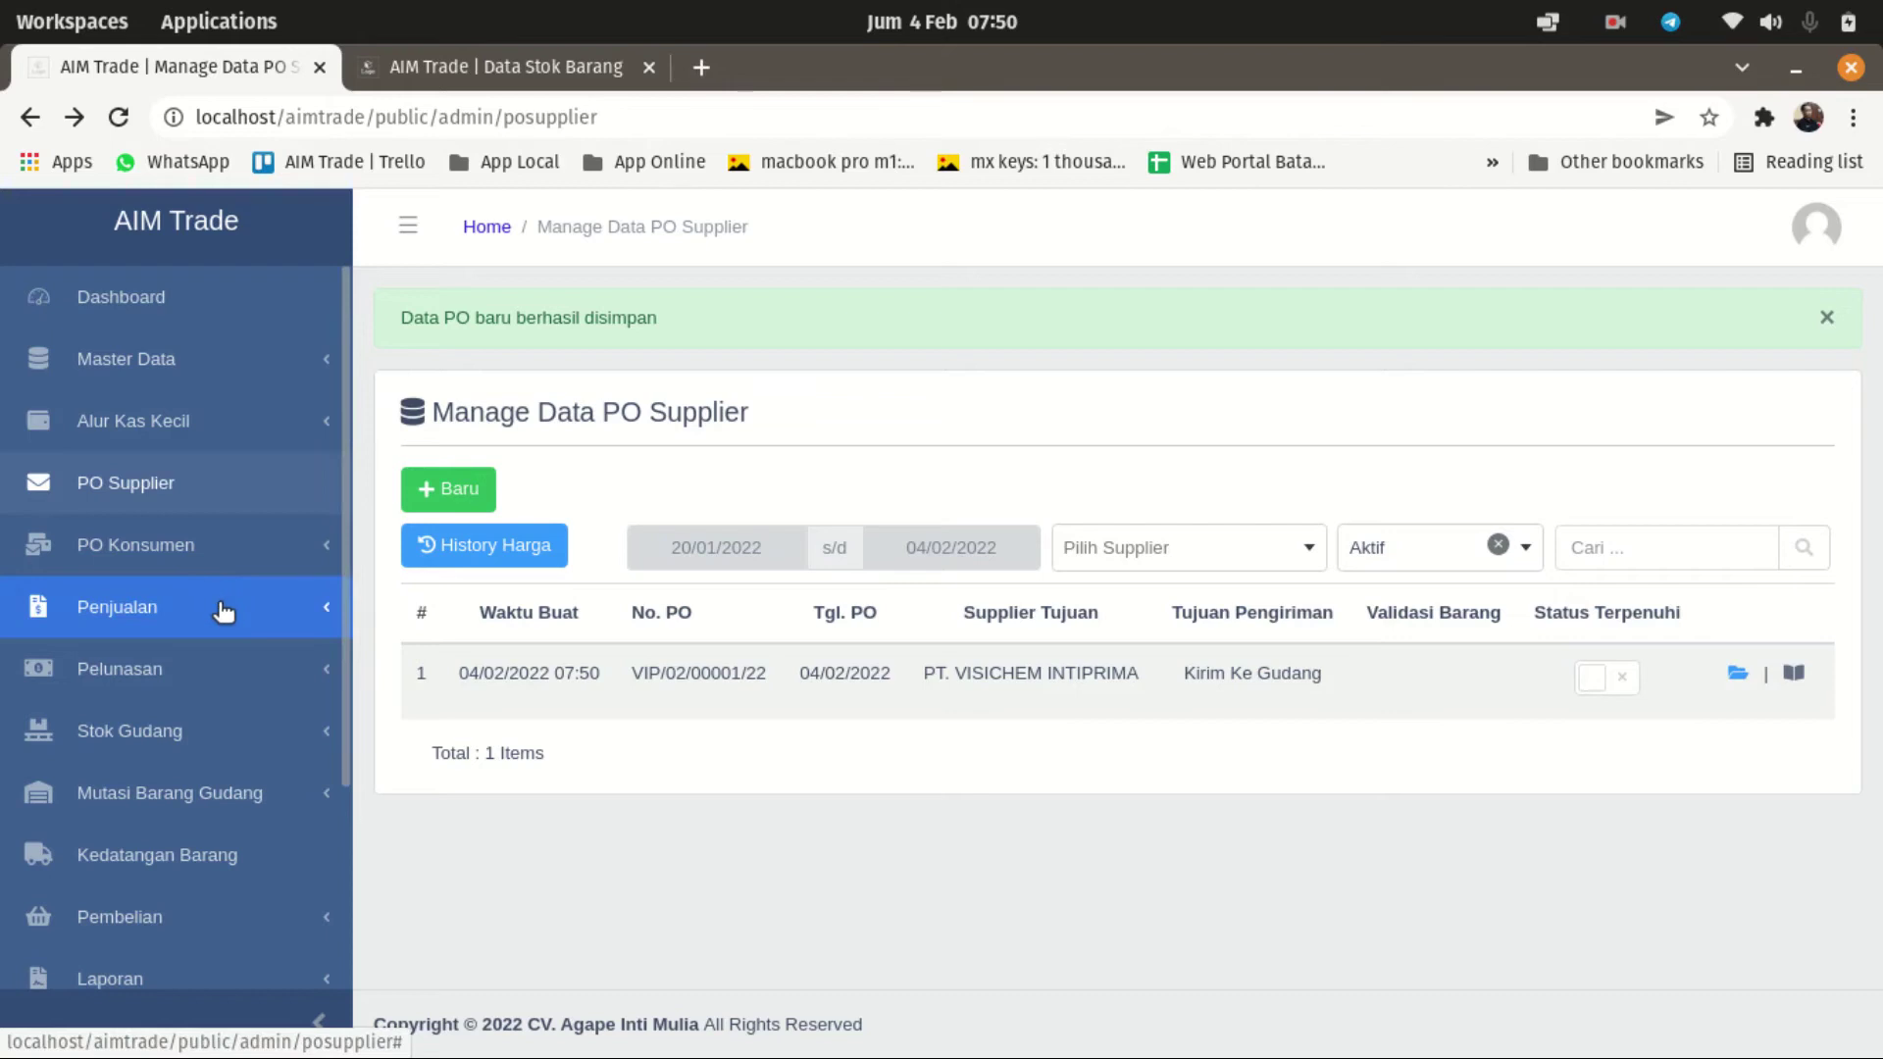
Step: Go to the Surat Jalan Pembelian page
{"action": "scroll", "coordinate": [224, 610], "scroll_direction": "down", "scroll_amount": 3}
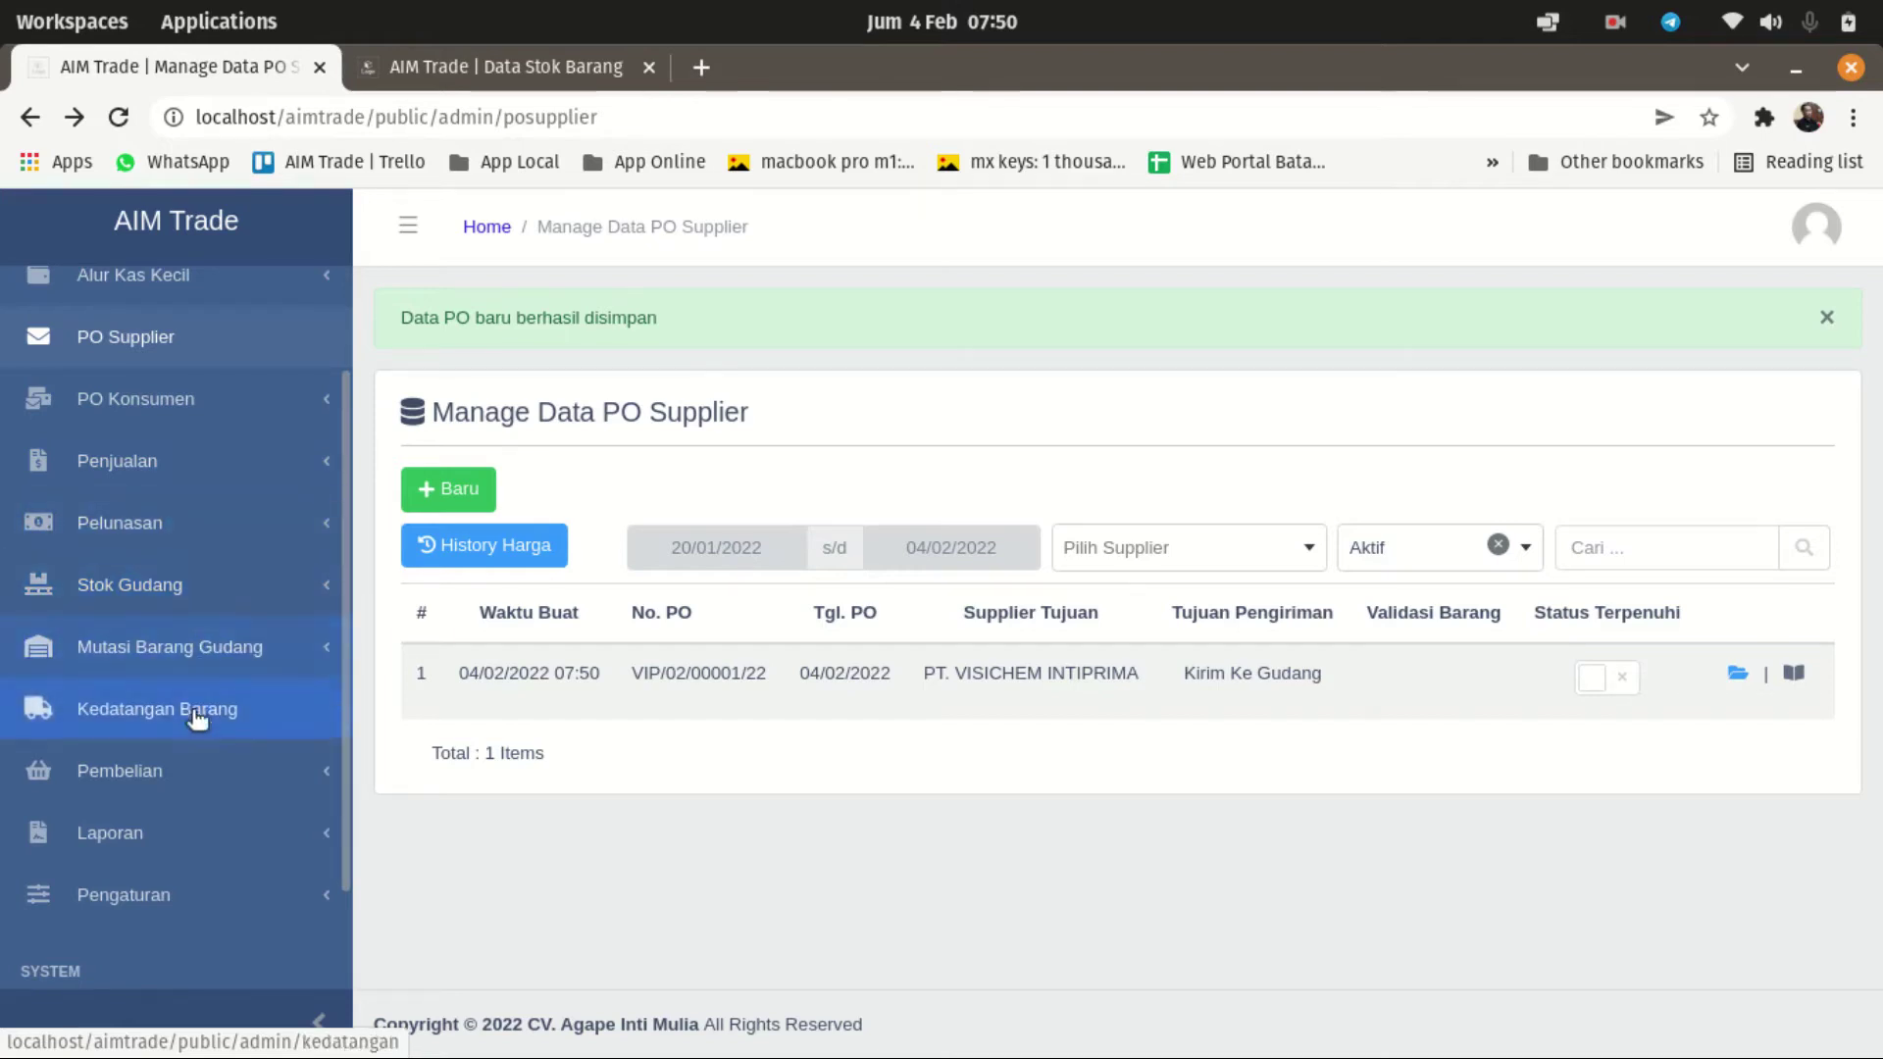
{"action": "left_click", "coordinate": [193, 774]}
{"action": "scroll", "coordinate": [196, 784], "scroll_direction": "down", "scroll_amount": 2}
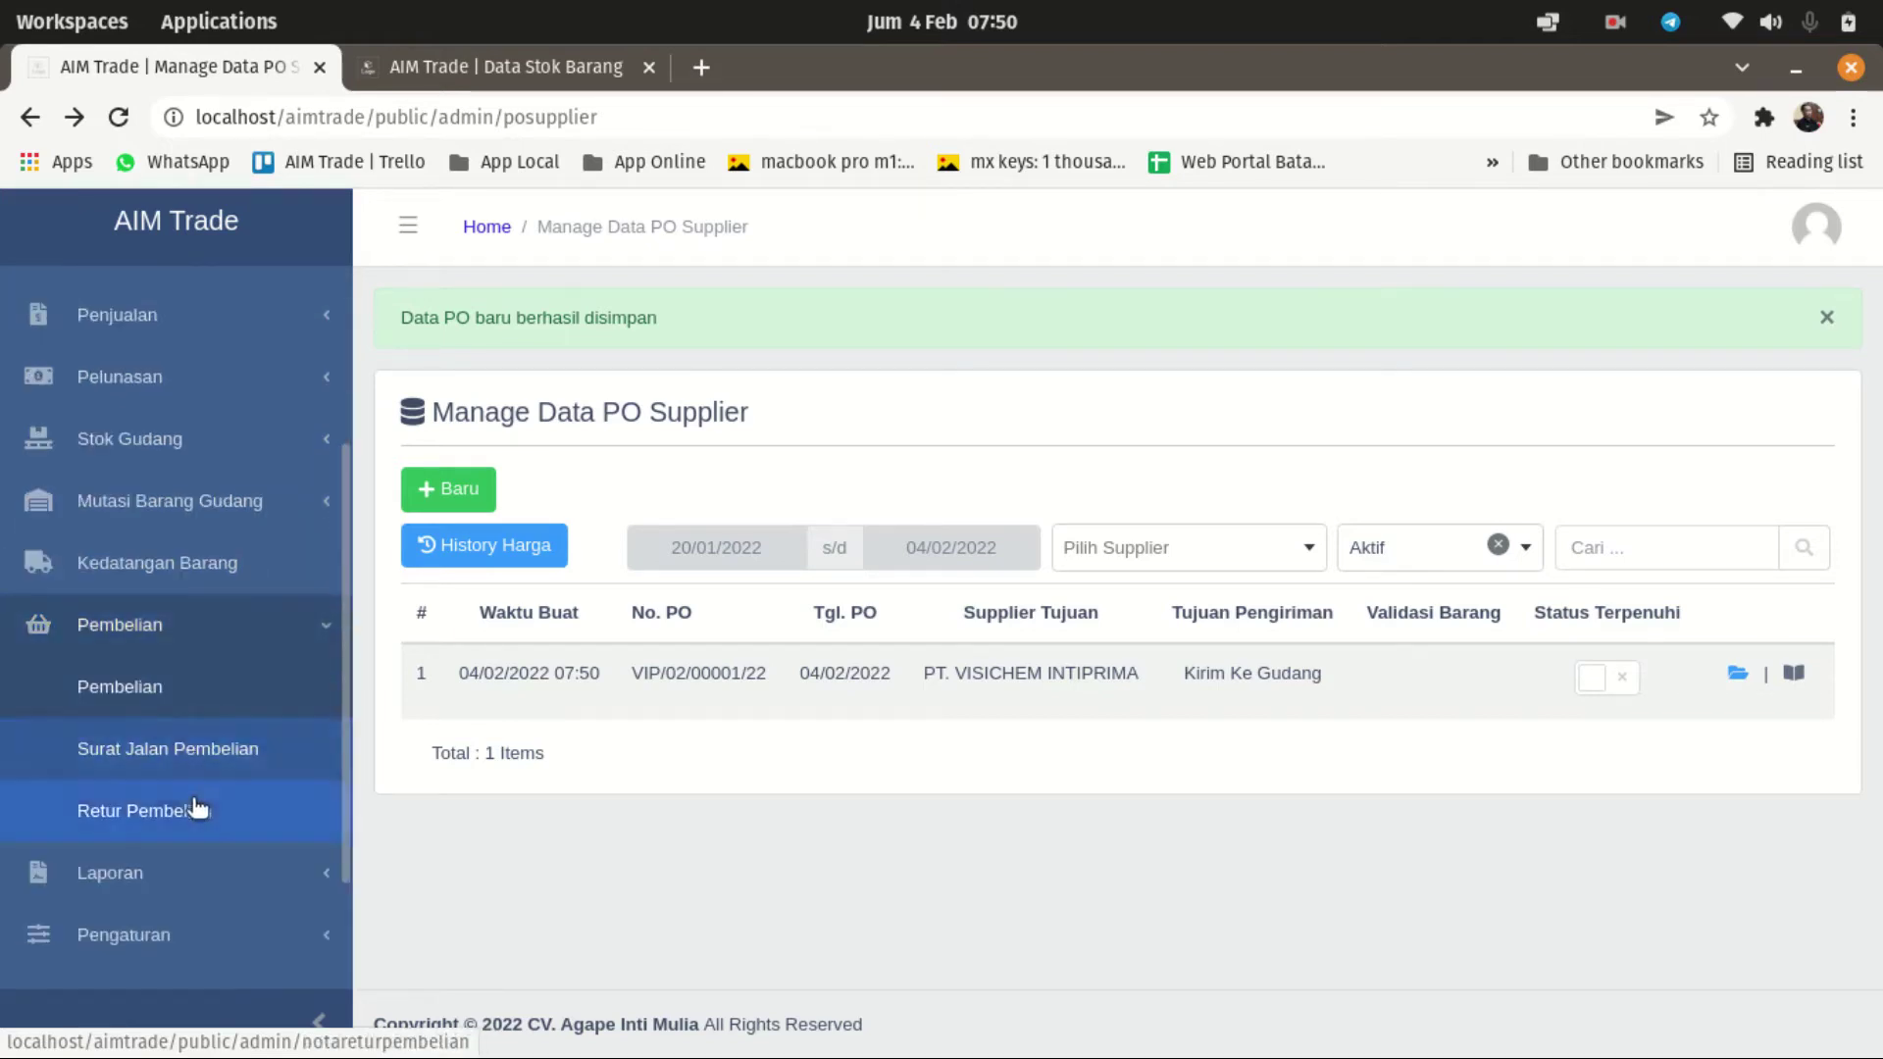
{"action": "left_click", "coordinate": [178, 765]}
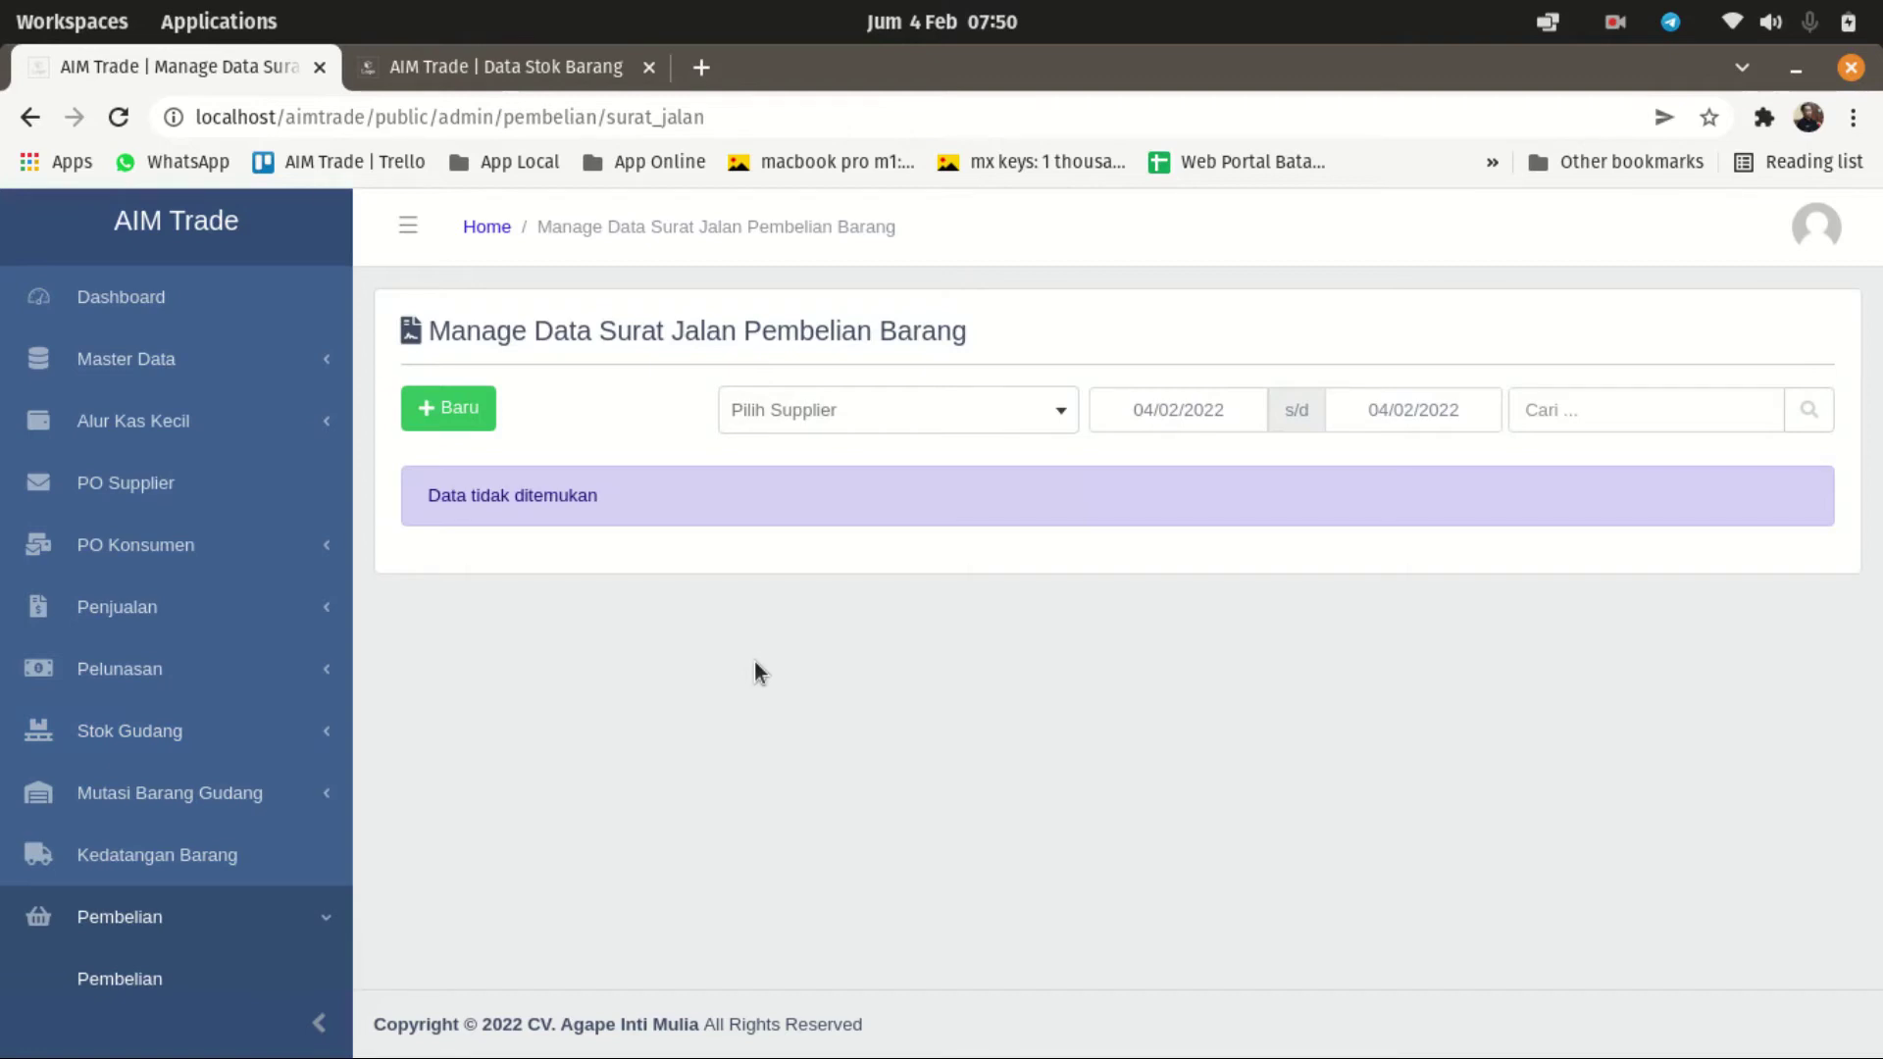
Step: Open the PO Supplier list in the second browser tab, copy the new PO's number, and return to the Surat Jalan Pembelian page
{"action": "left_click", "coordinate": [475, 77]}
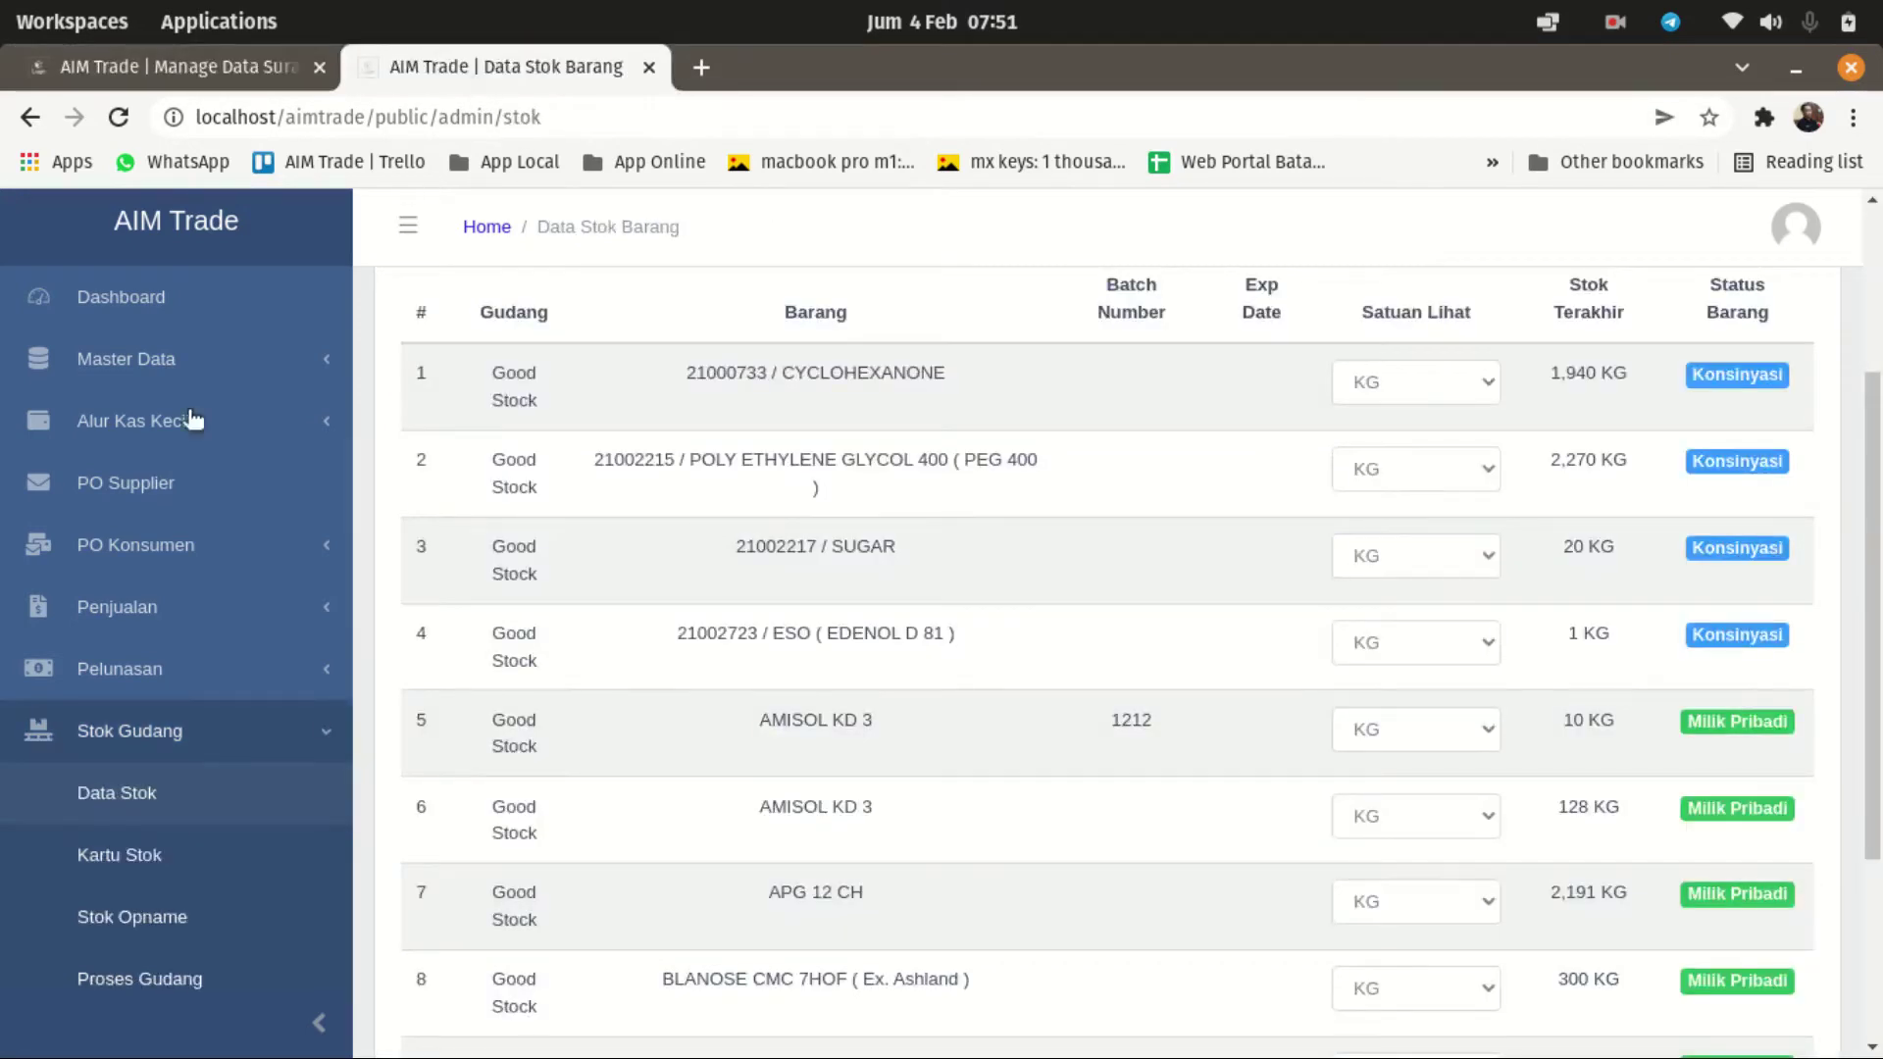
{"action": "left_click", "coordinate": [159, 500]}
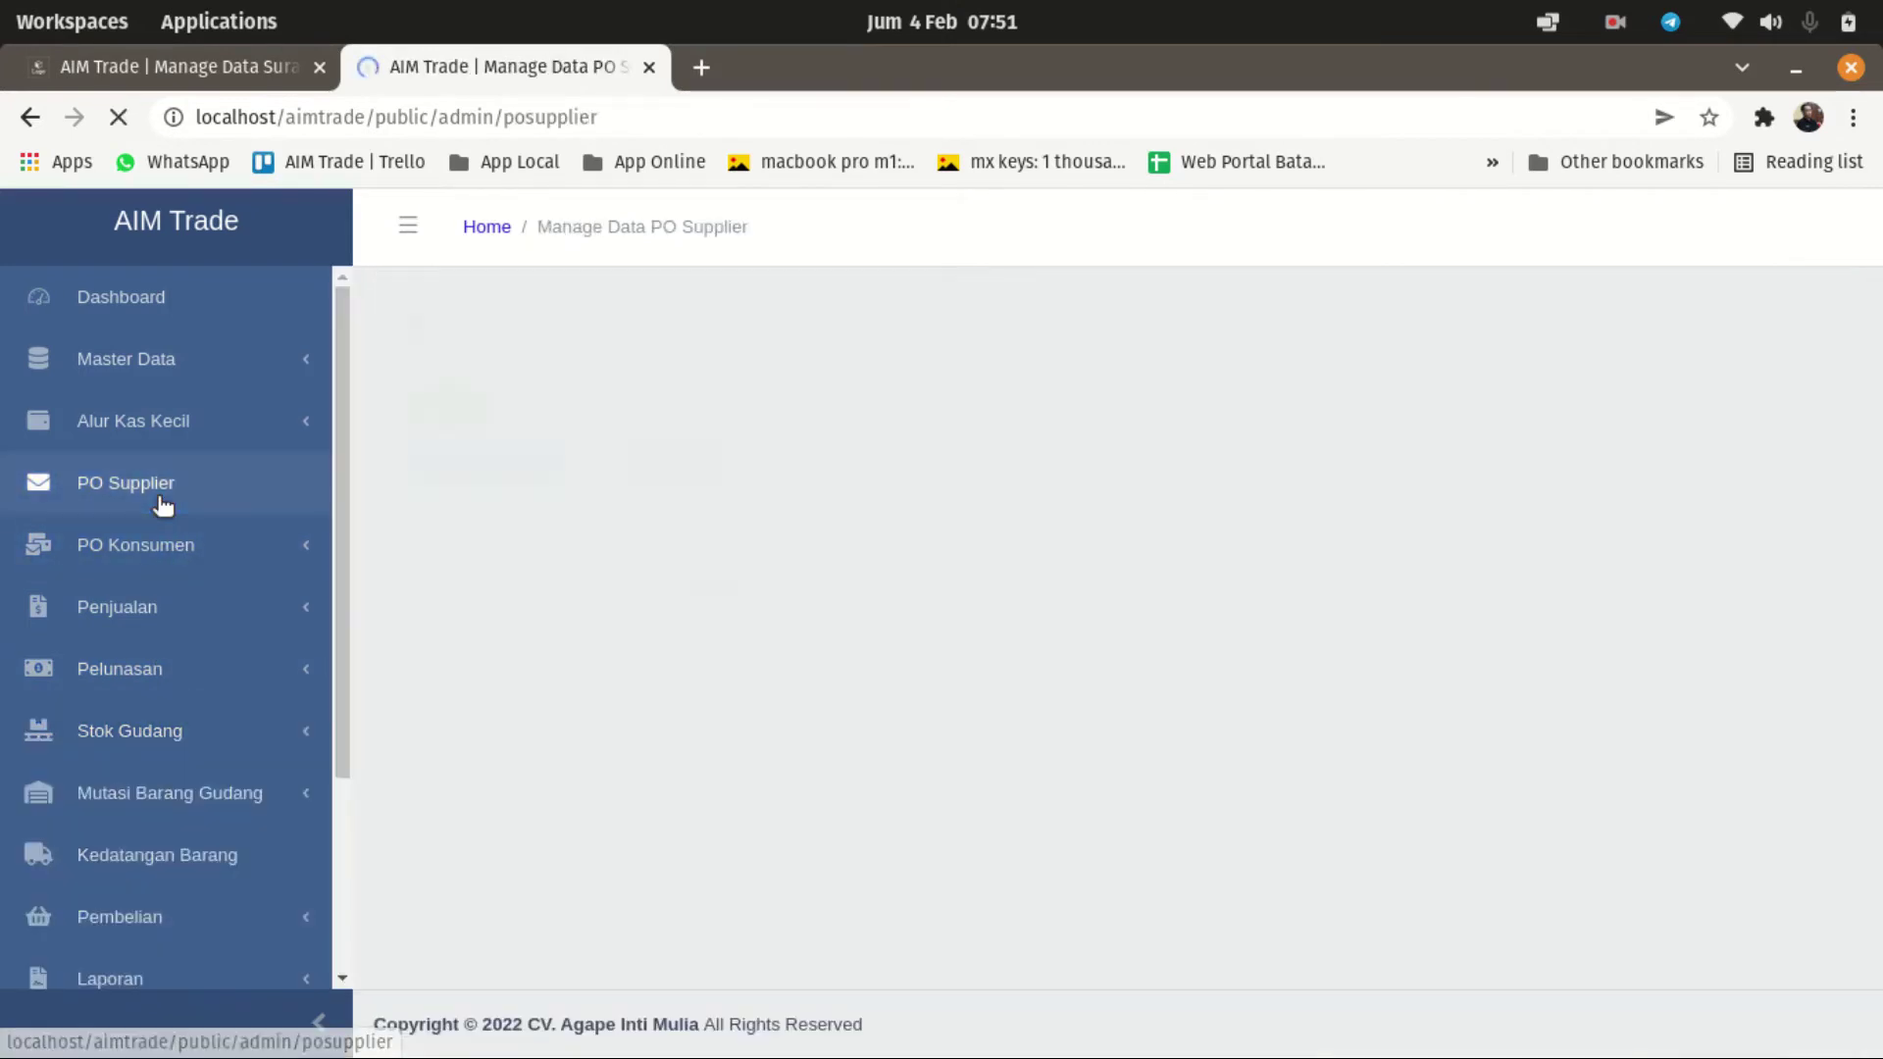
{"action": "left_click_drag", "start_coordinate": [636, 586], "coordinate": [762, 592]}
{"action": "right_click", "coordinate": [763, 592]}
{"action": "left_click", "coordinate": [774, 614]}
{"action": "left_click", "coordinate": [175, 69]}
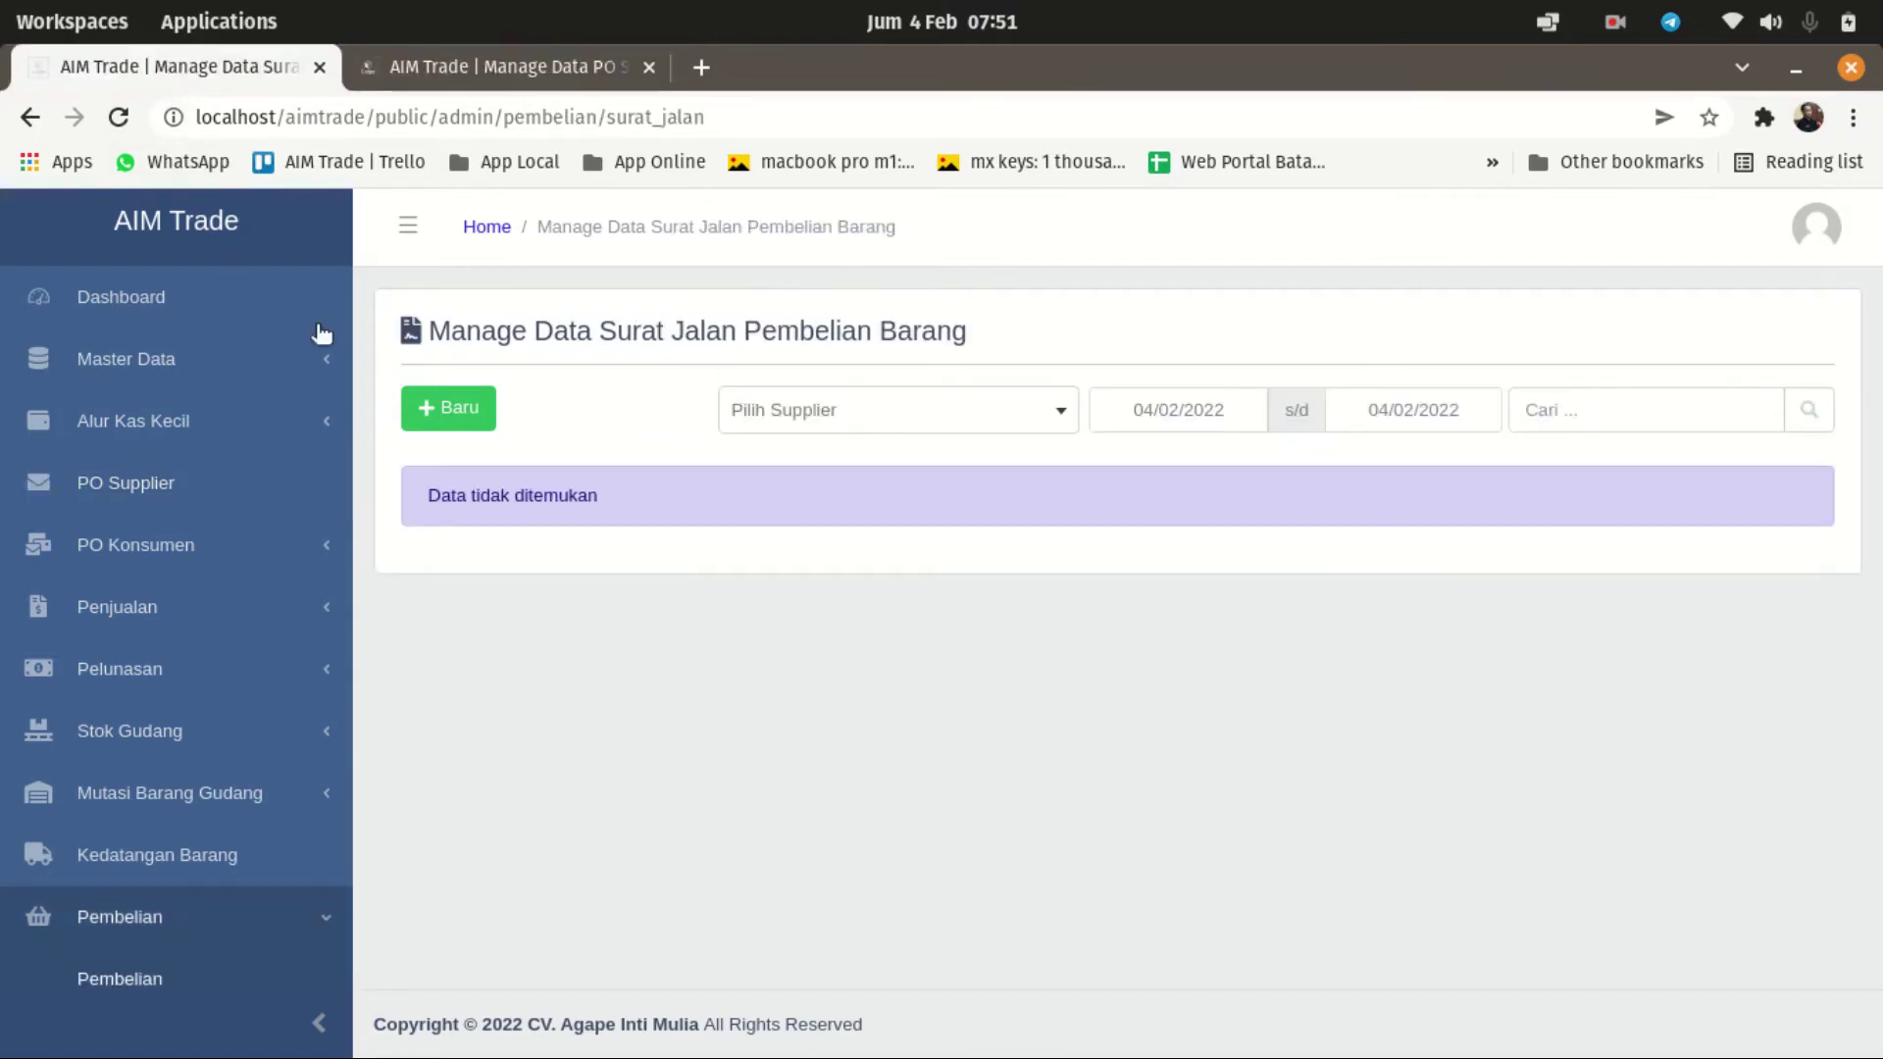
Step: Start a new Surat Jalan Pembelian with PT. VISICHEM INTIPRIMA as the supplier
{"action": "left_click", "coordinate": [484, 424]}
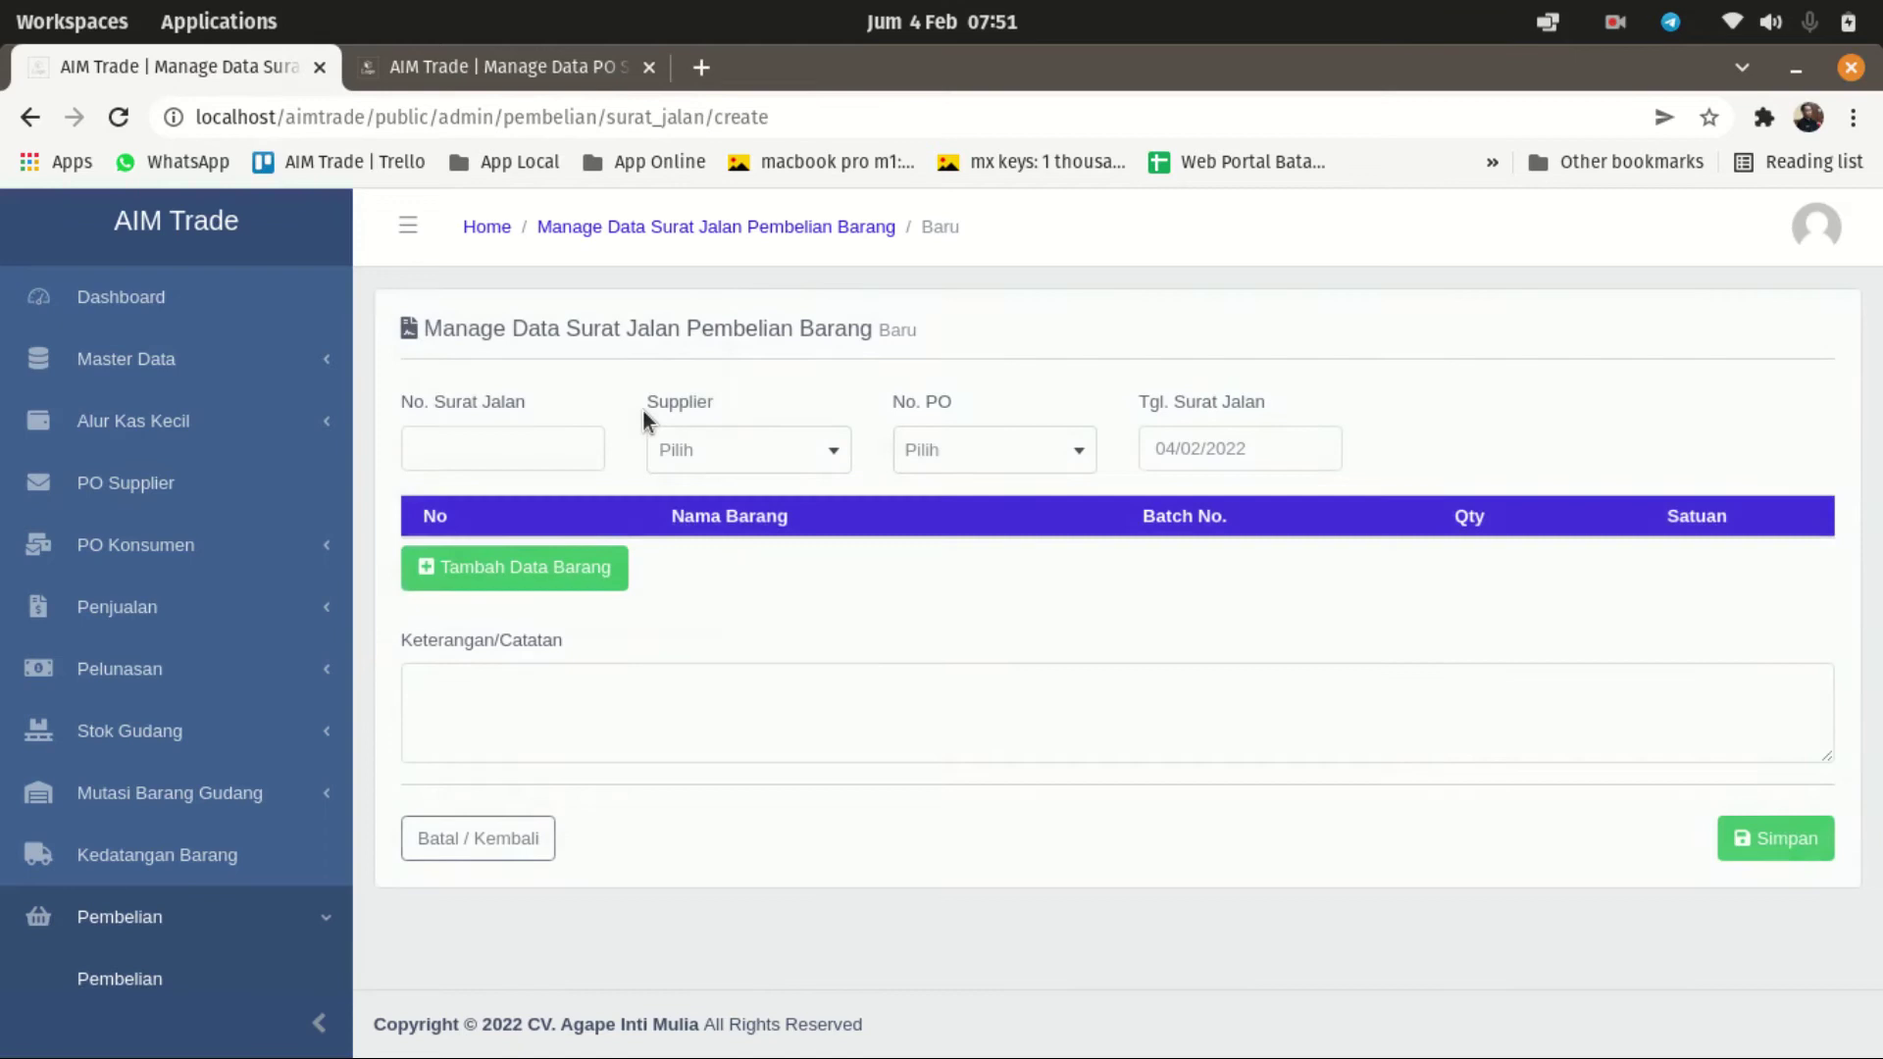
{"action": "left_click", "coordinate": [472, 439]}
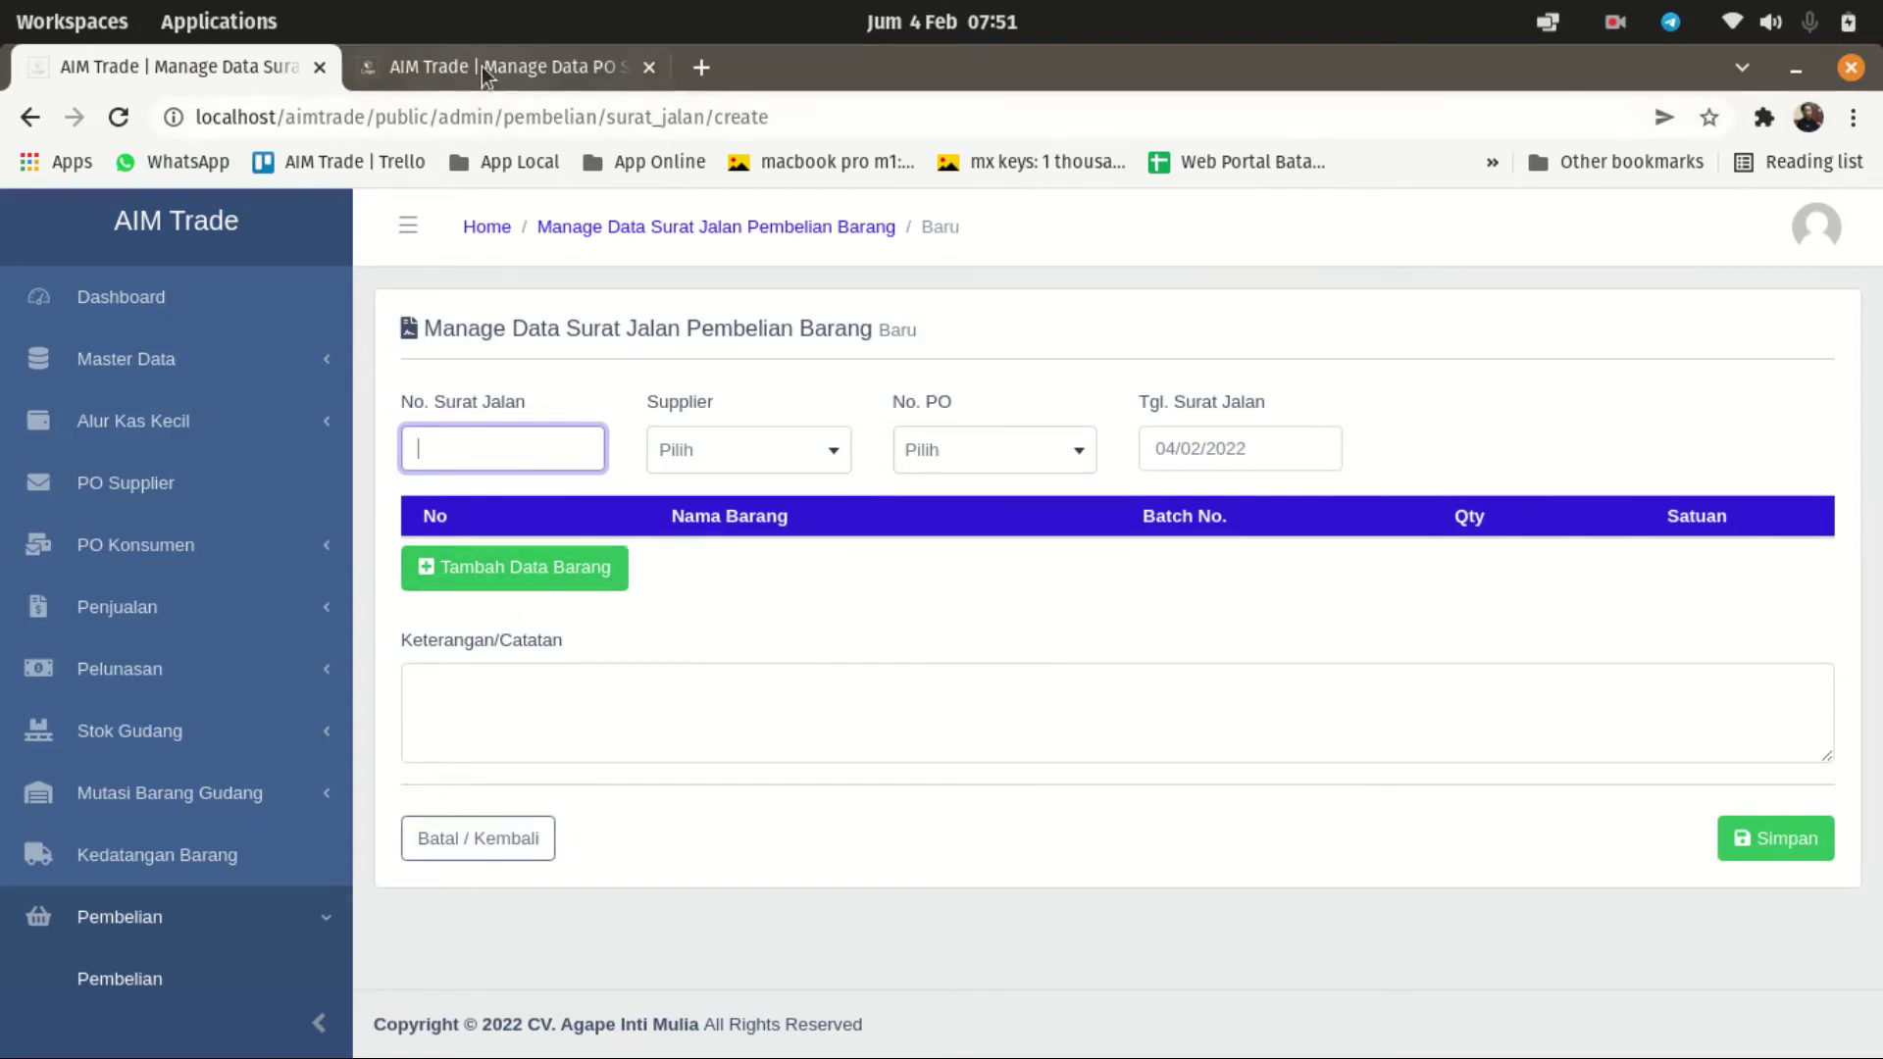
{"action": "key", "text": "ctrl+Tab"}
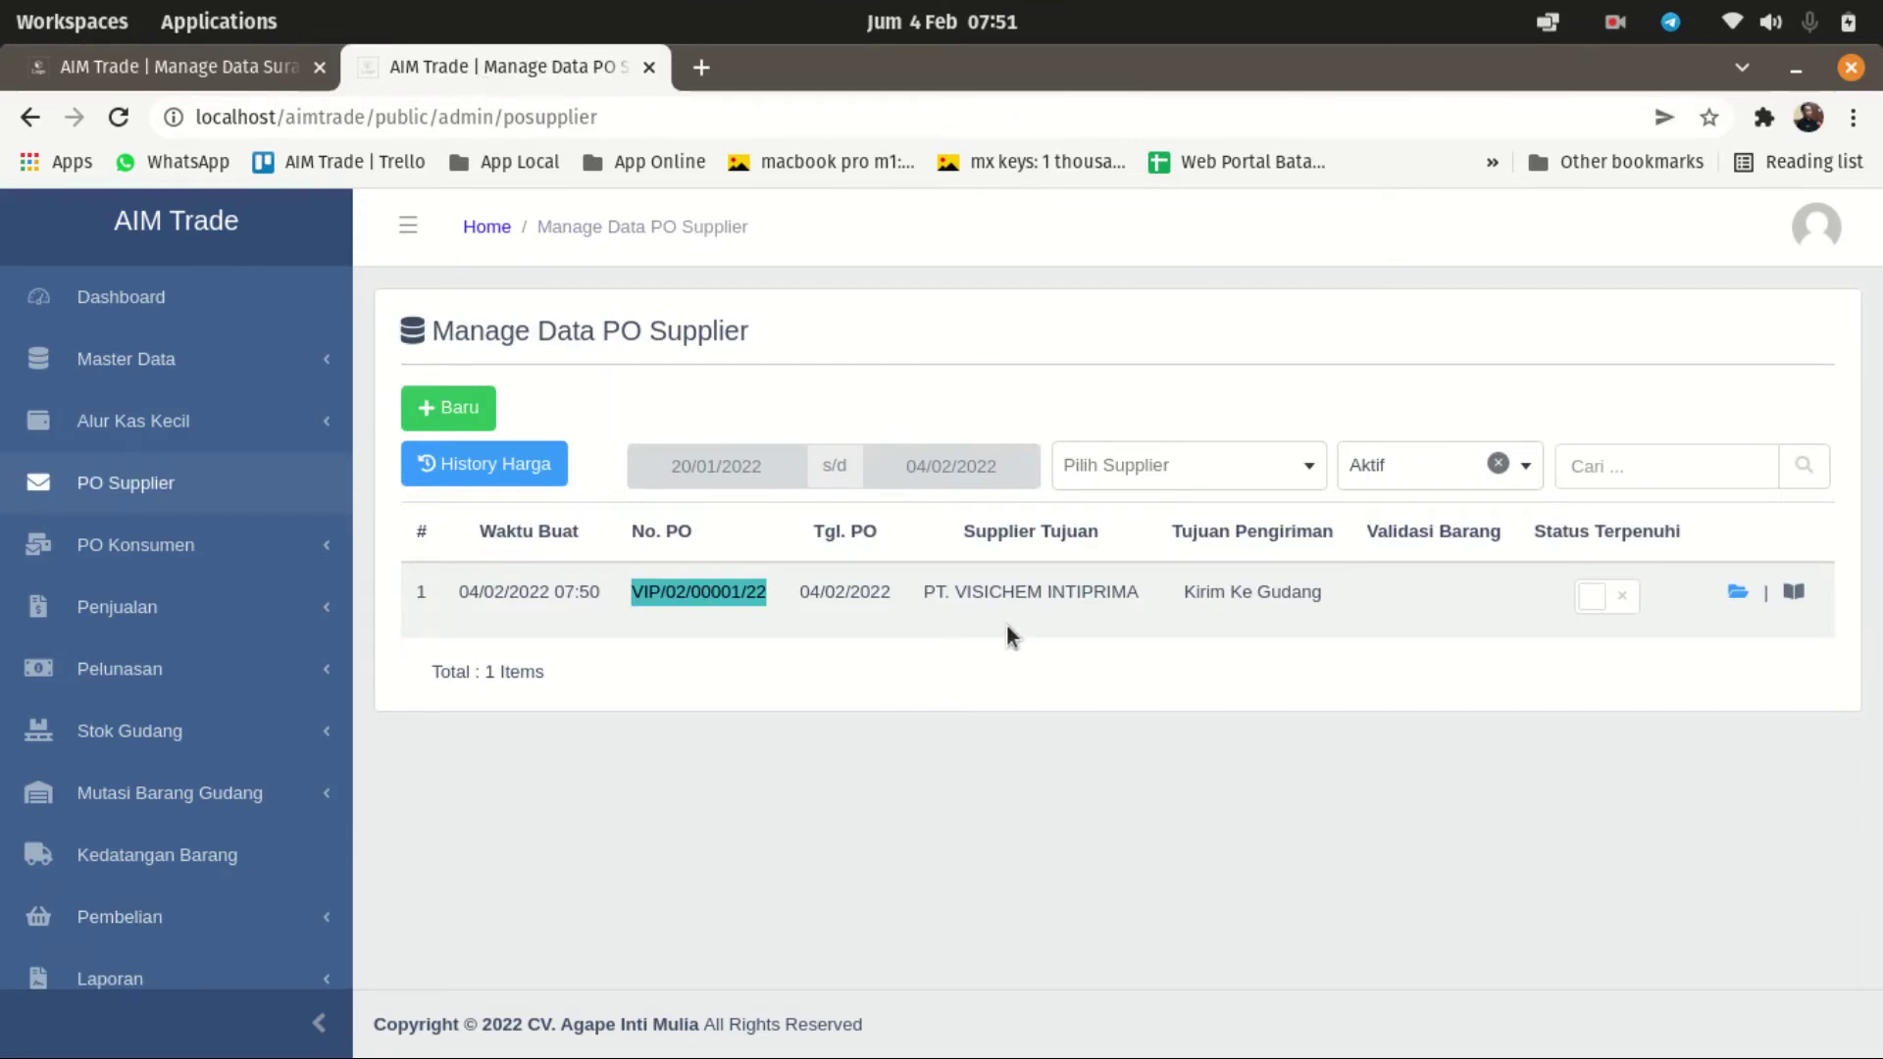
{"action": "left_click", "coordinate": [198, 66]}
{"action": "left_click", "coordinate": [762, 456]}
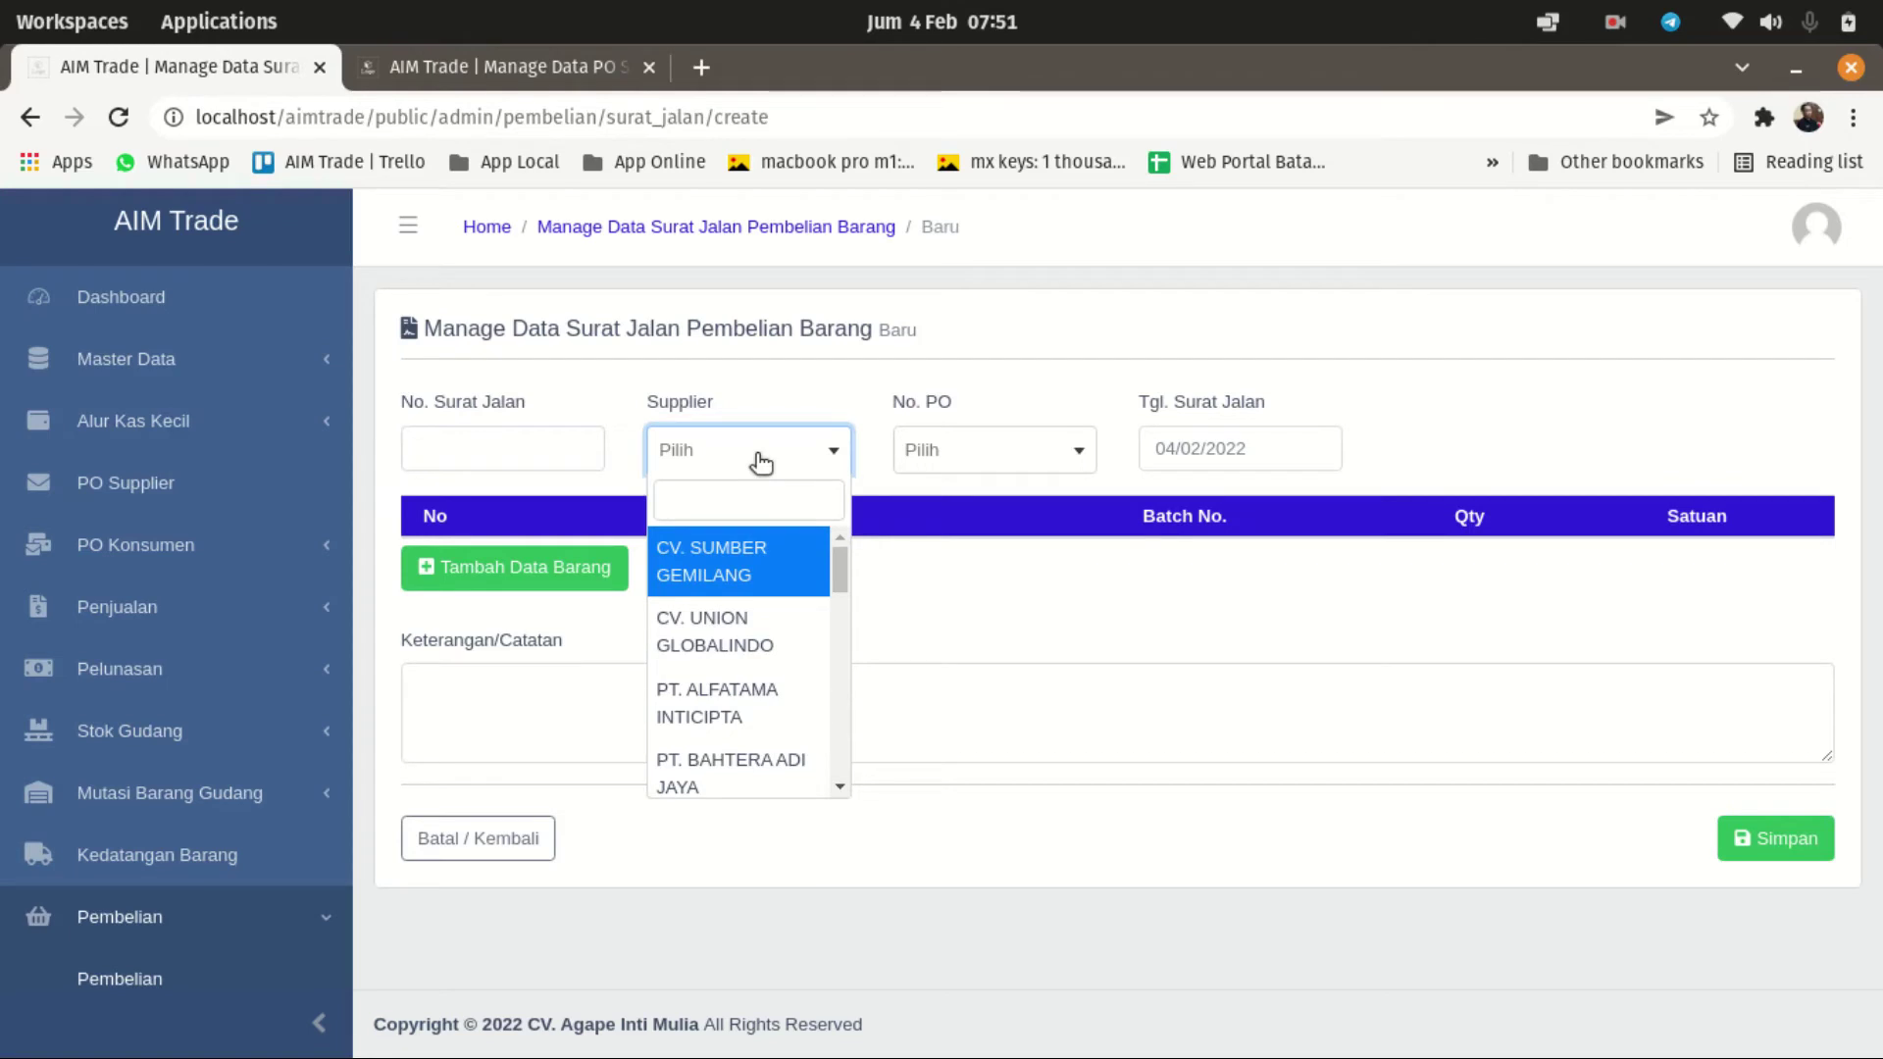
{"action": "left_click", "coordinate": [773, 504]}
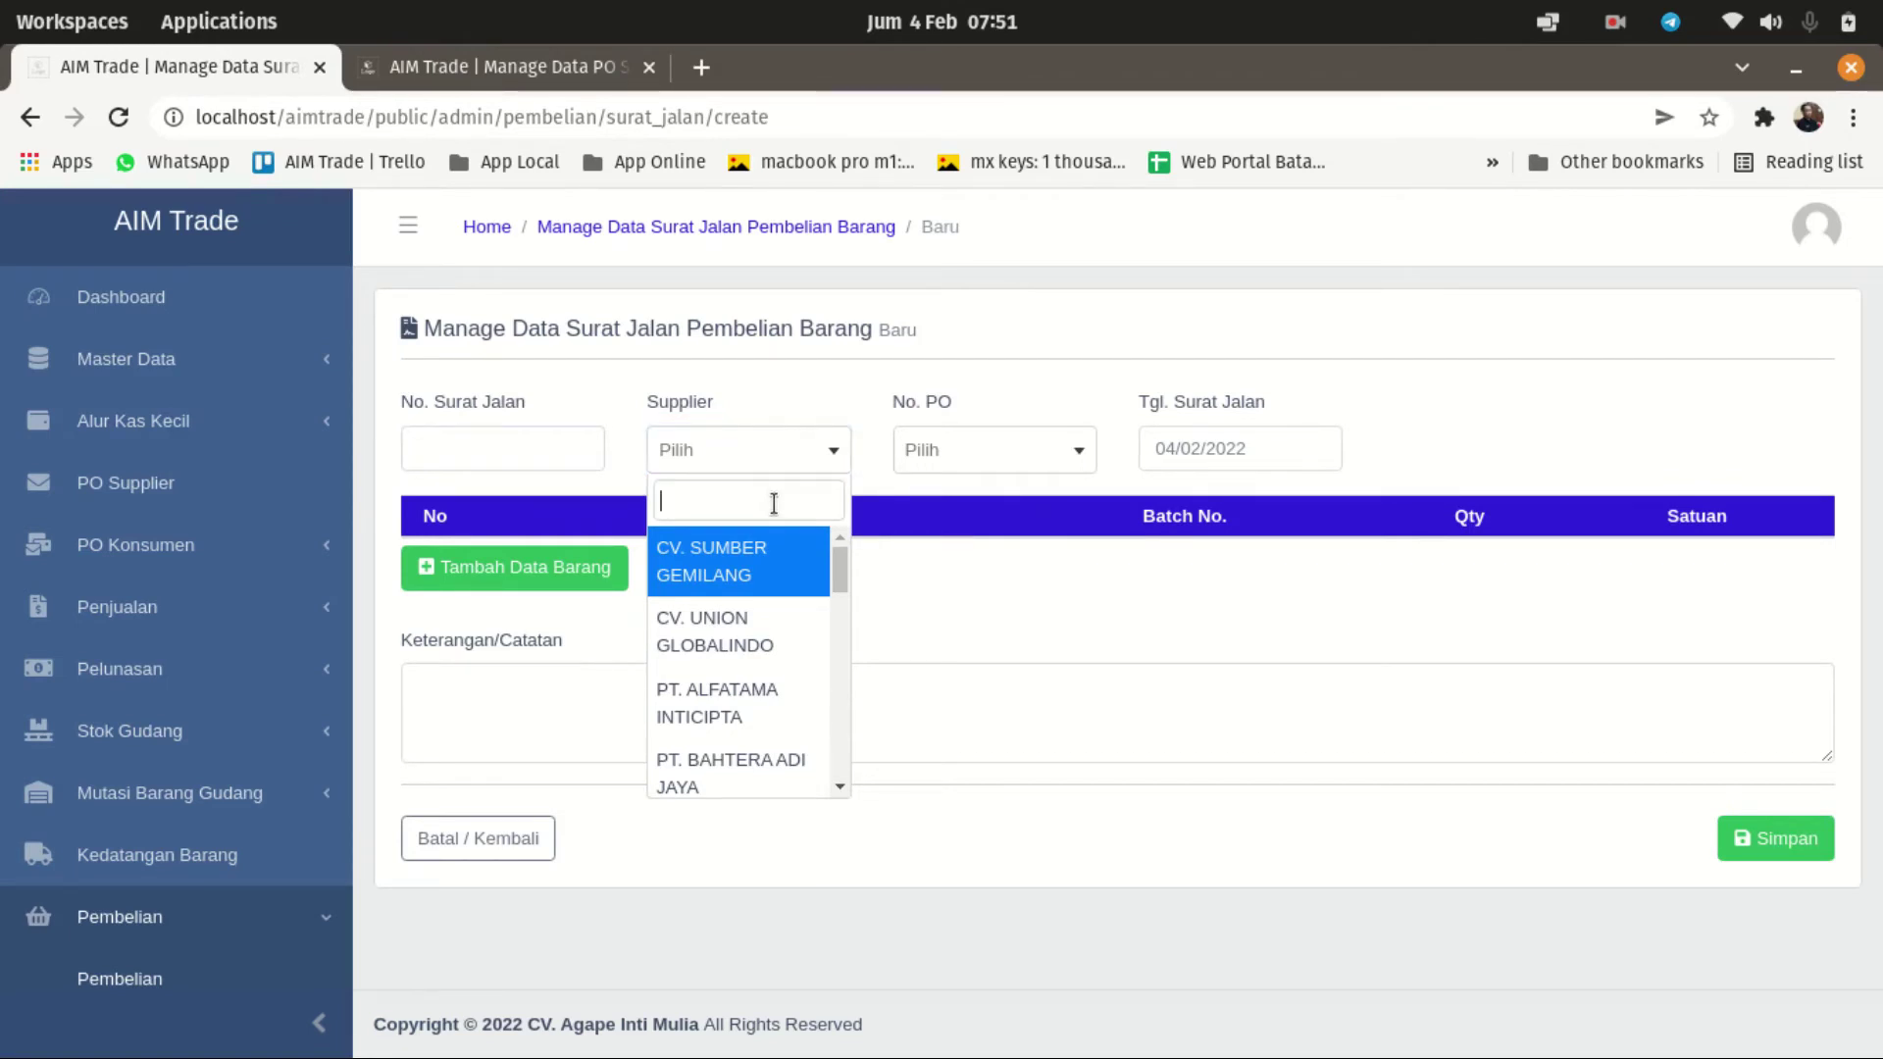
{"action": "type", "text": "visi"}
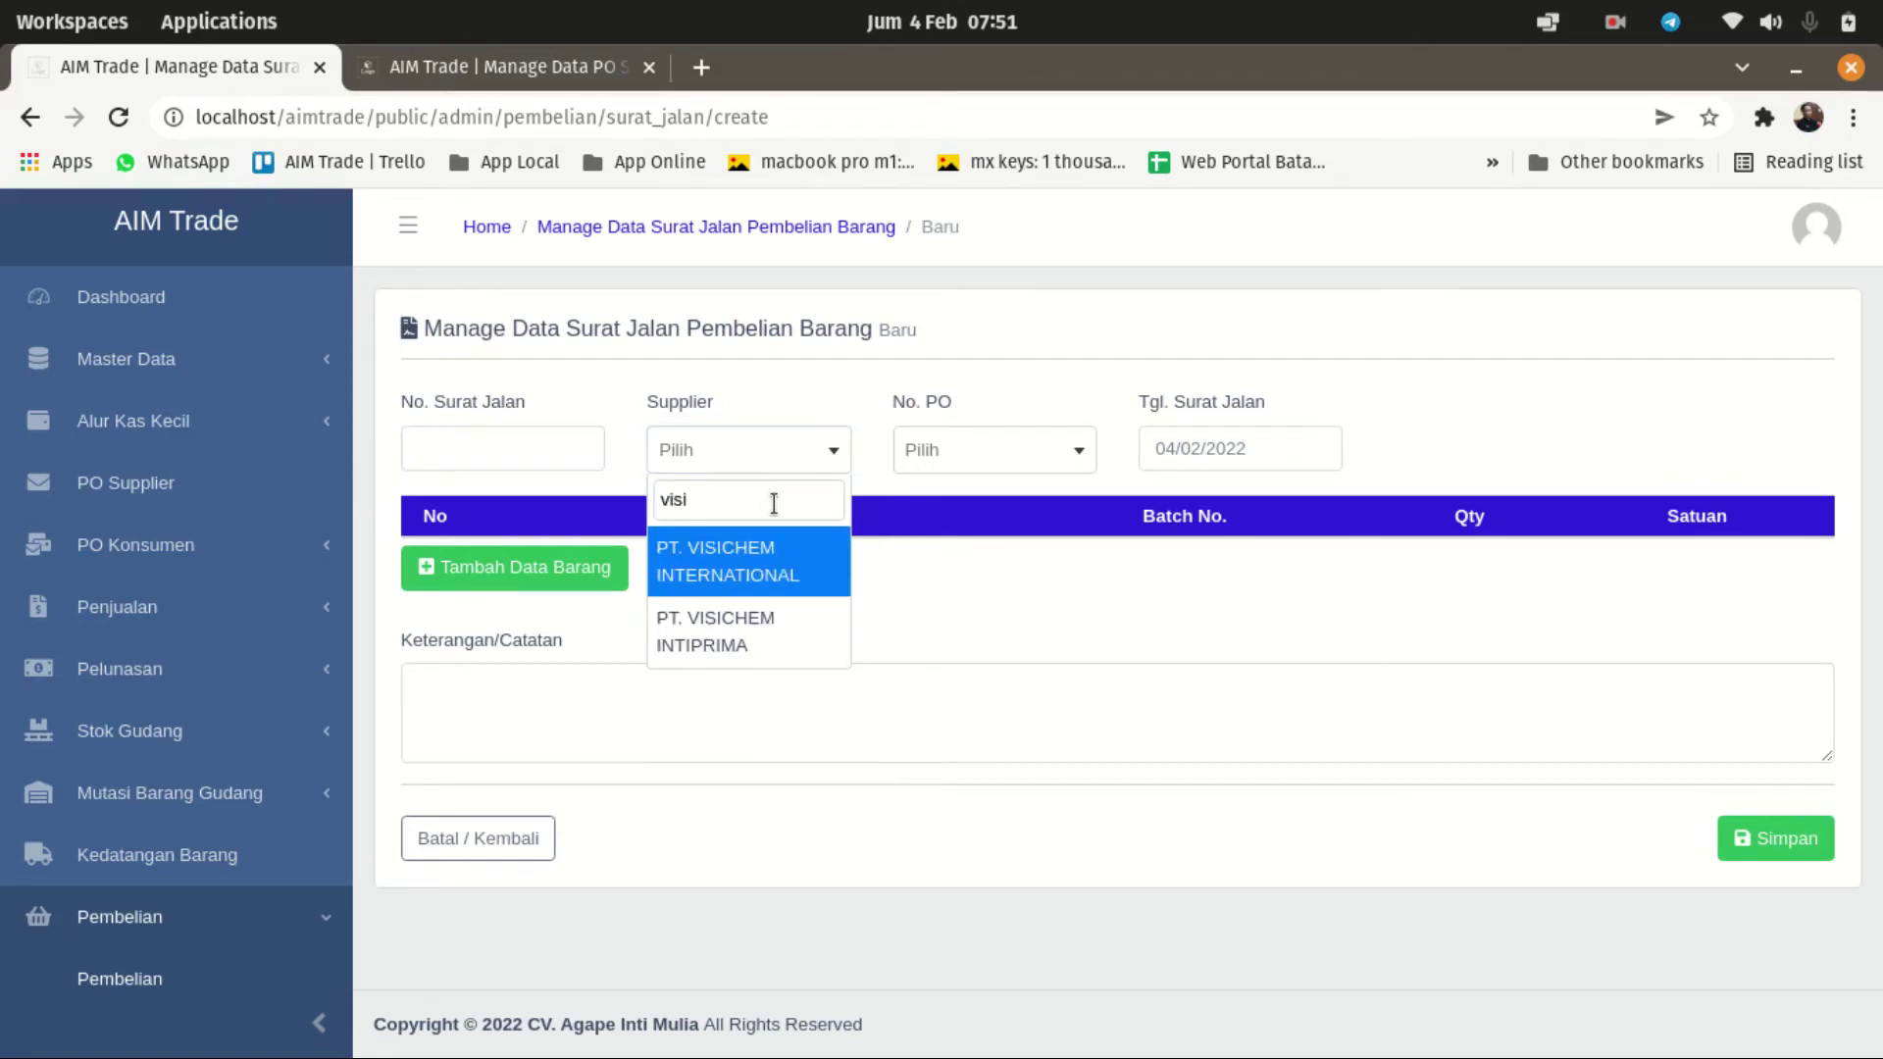
{"action": "left_click", "coordinate": [780, 628]}
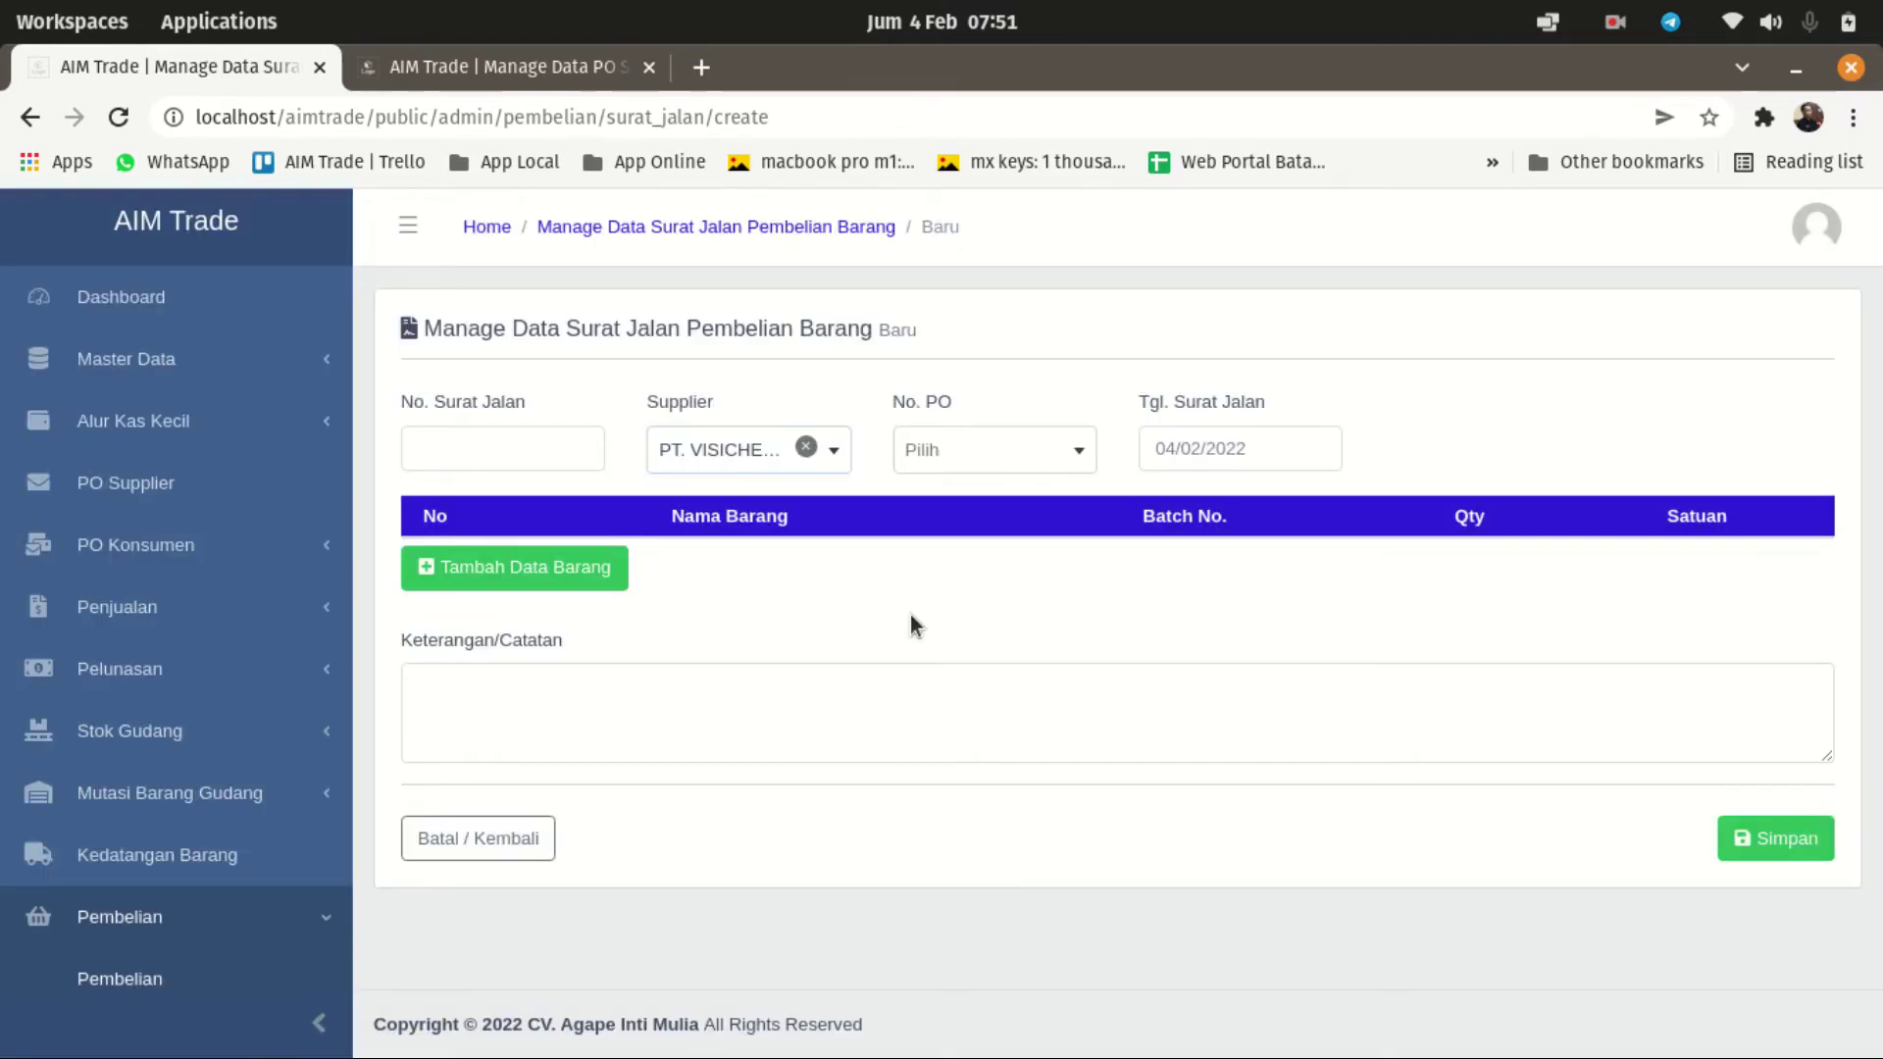
Step: Copy the new supplier PO's number from the PO Supplier list and select that PO for the surat jalan
{"action": "left_click", "coordinate": [1008, 472]}
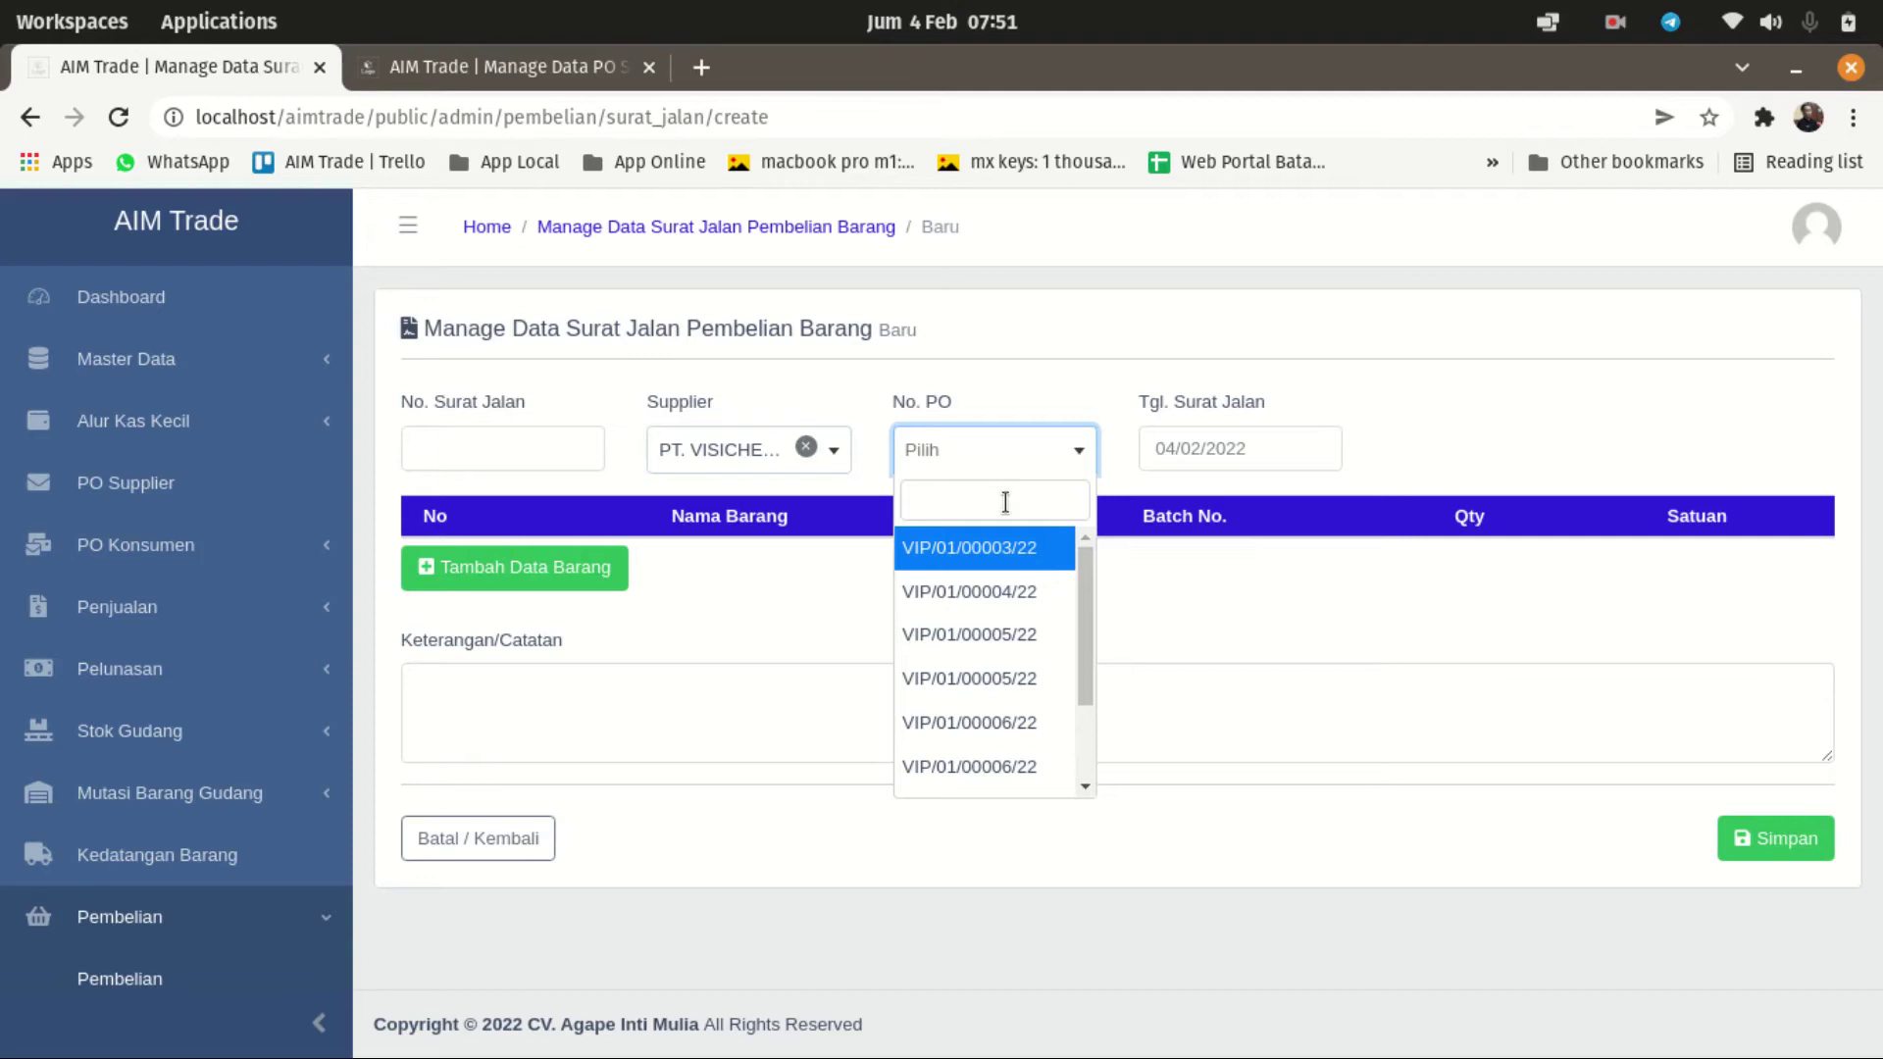
{"action": "left_click", "coordinate": [412, 83]}
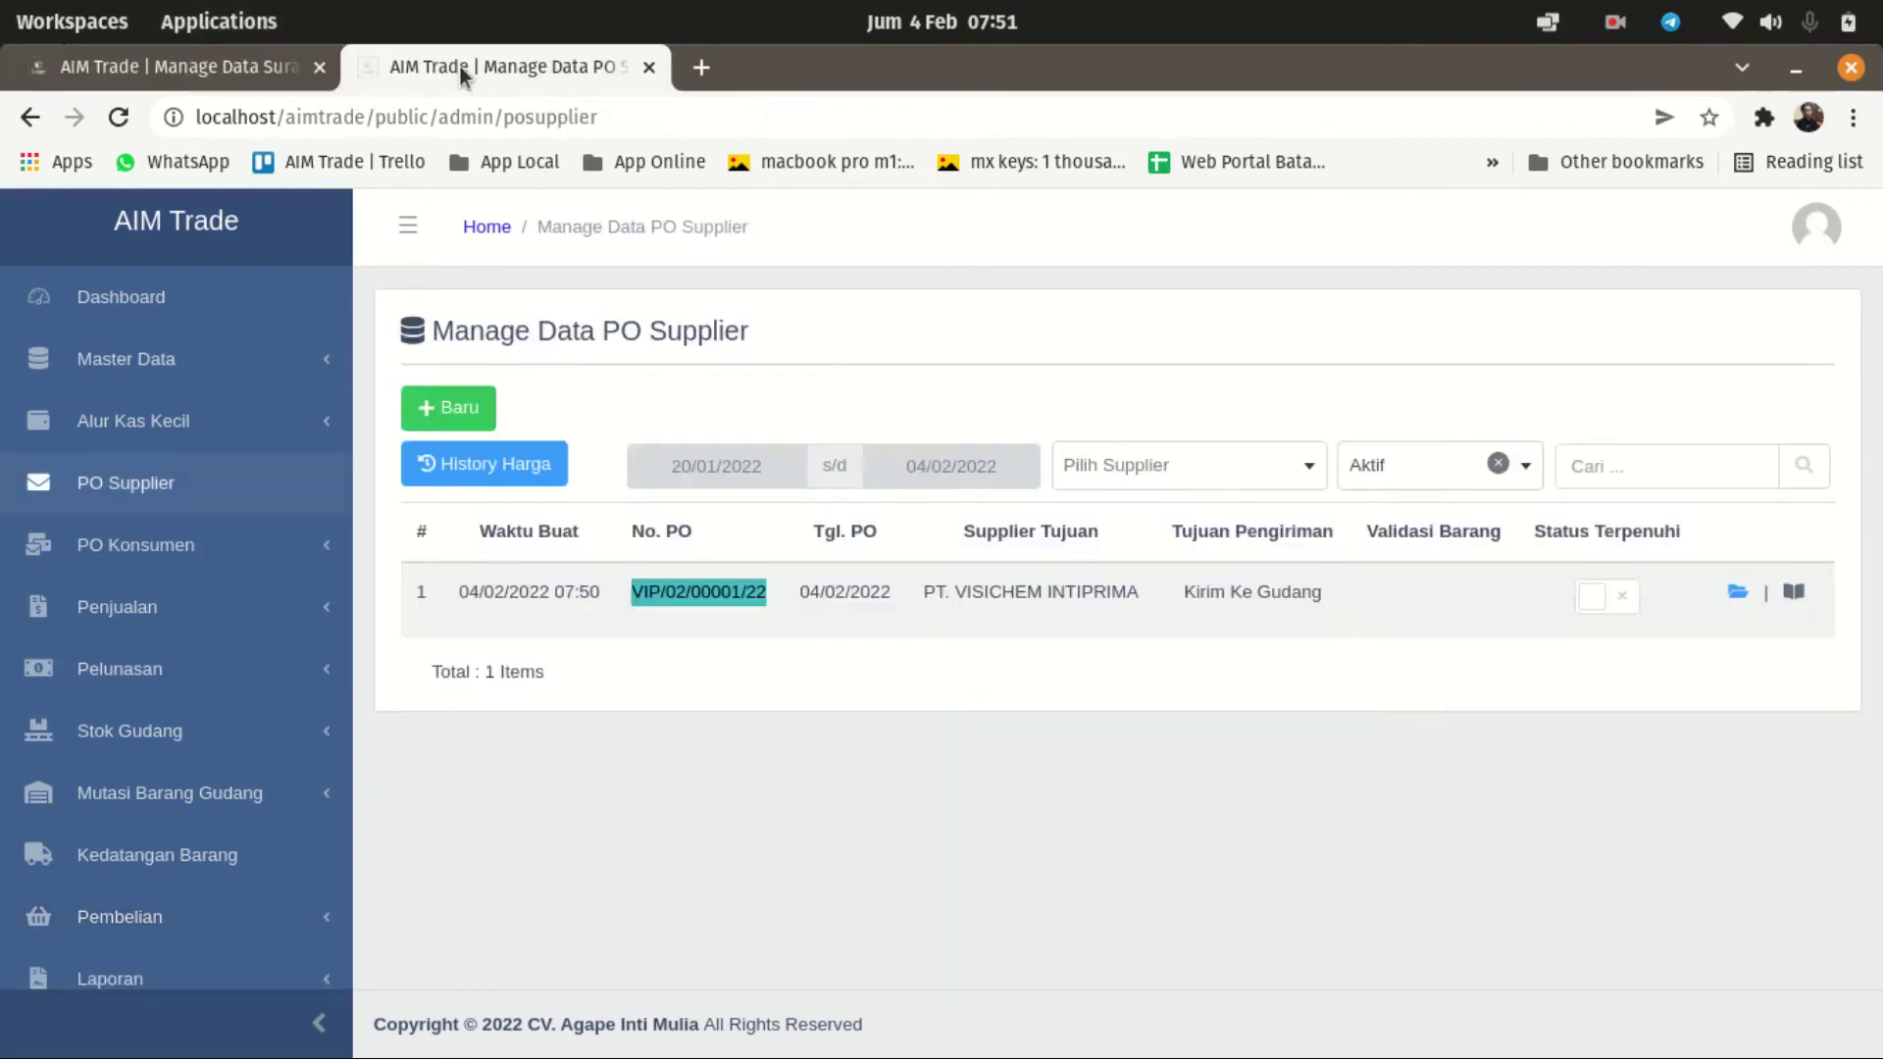
{"action": "right_click", "coordinate": [687, 603]}
{"action": "left_click", "coordinate": [740, 605]}
{"action": "left_click", "coordinate": [259, 70]}
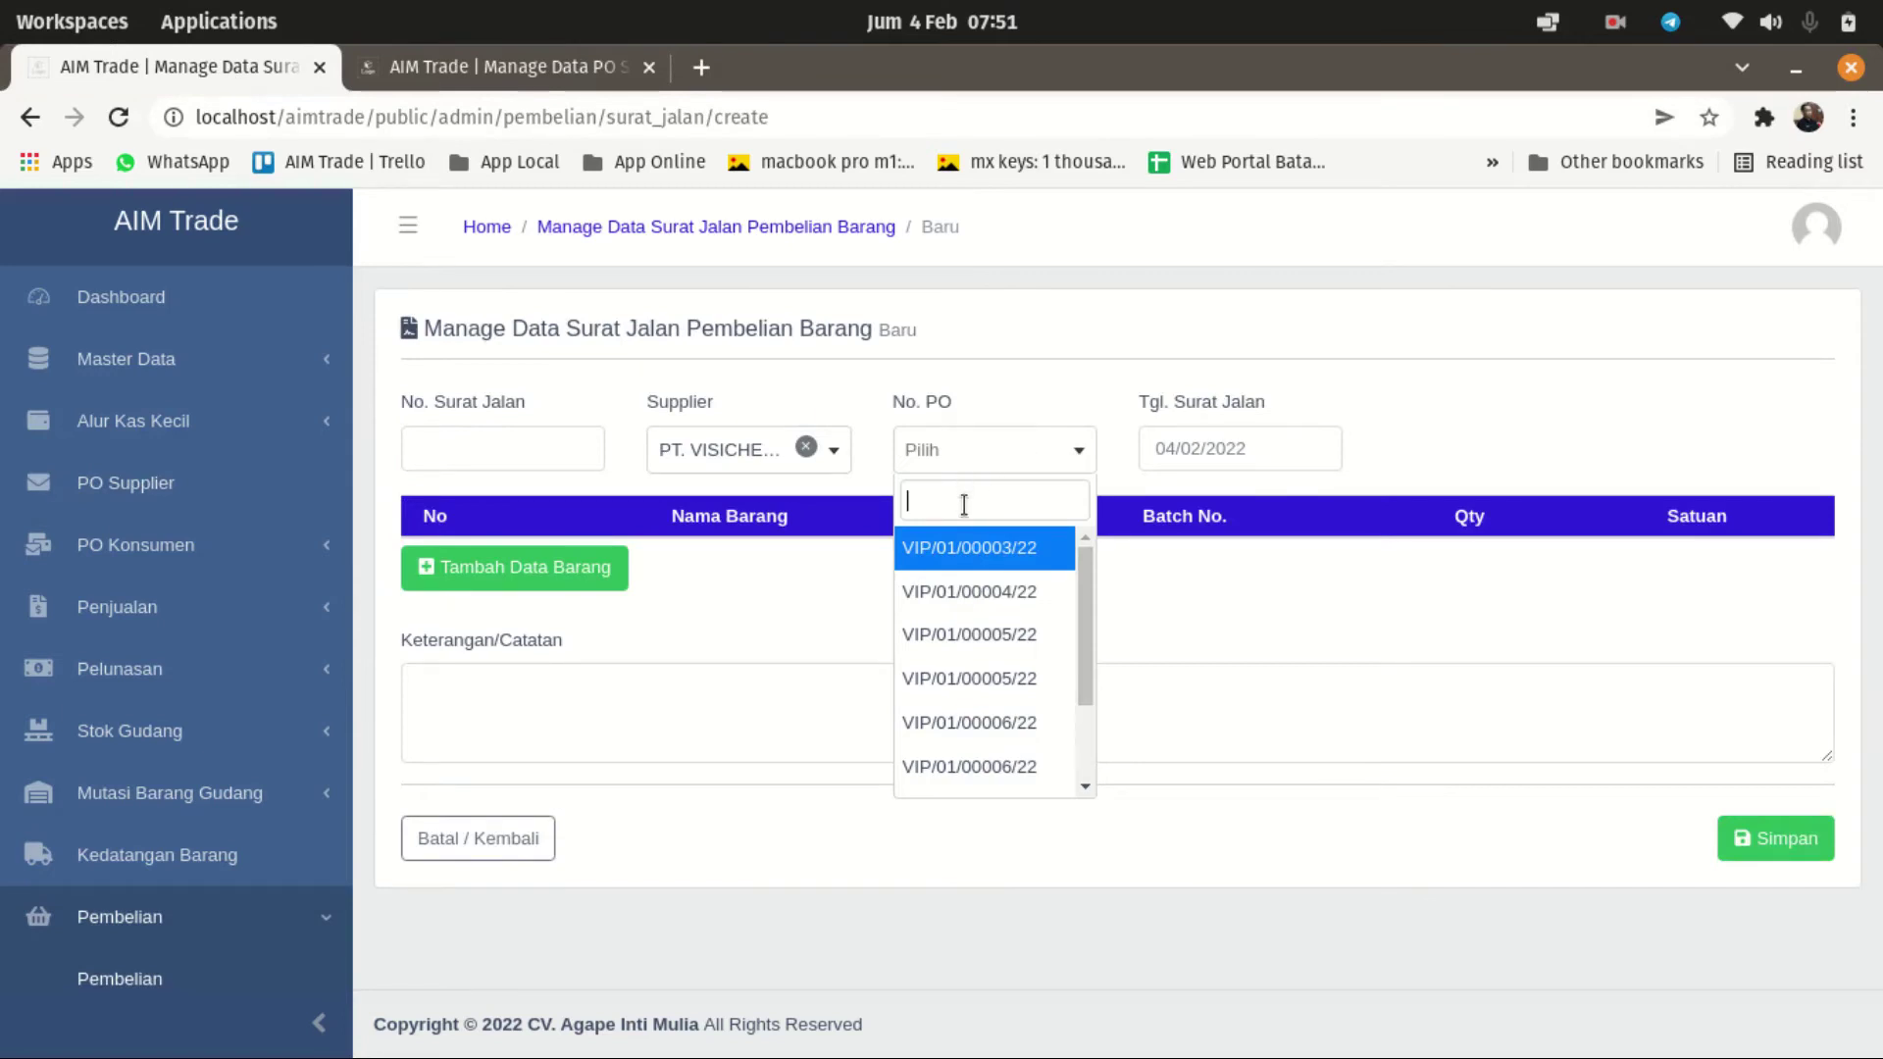
{"action": "key", "text": "ctrl+v"}
{"action": "left_click", "coordinate": [963, 539]}
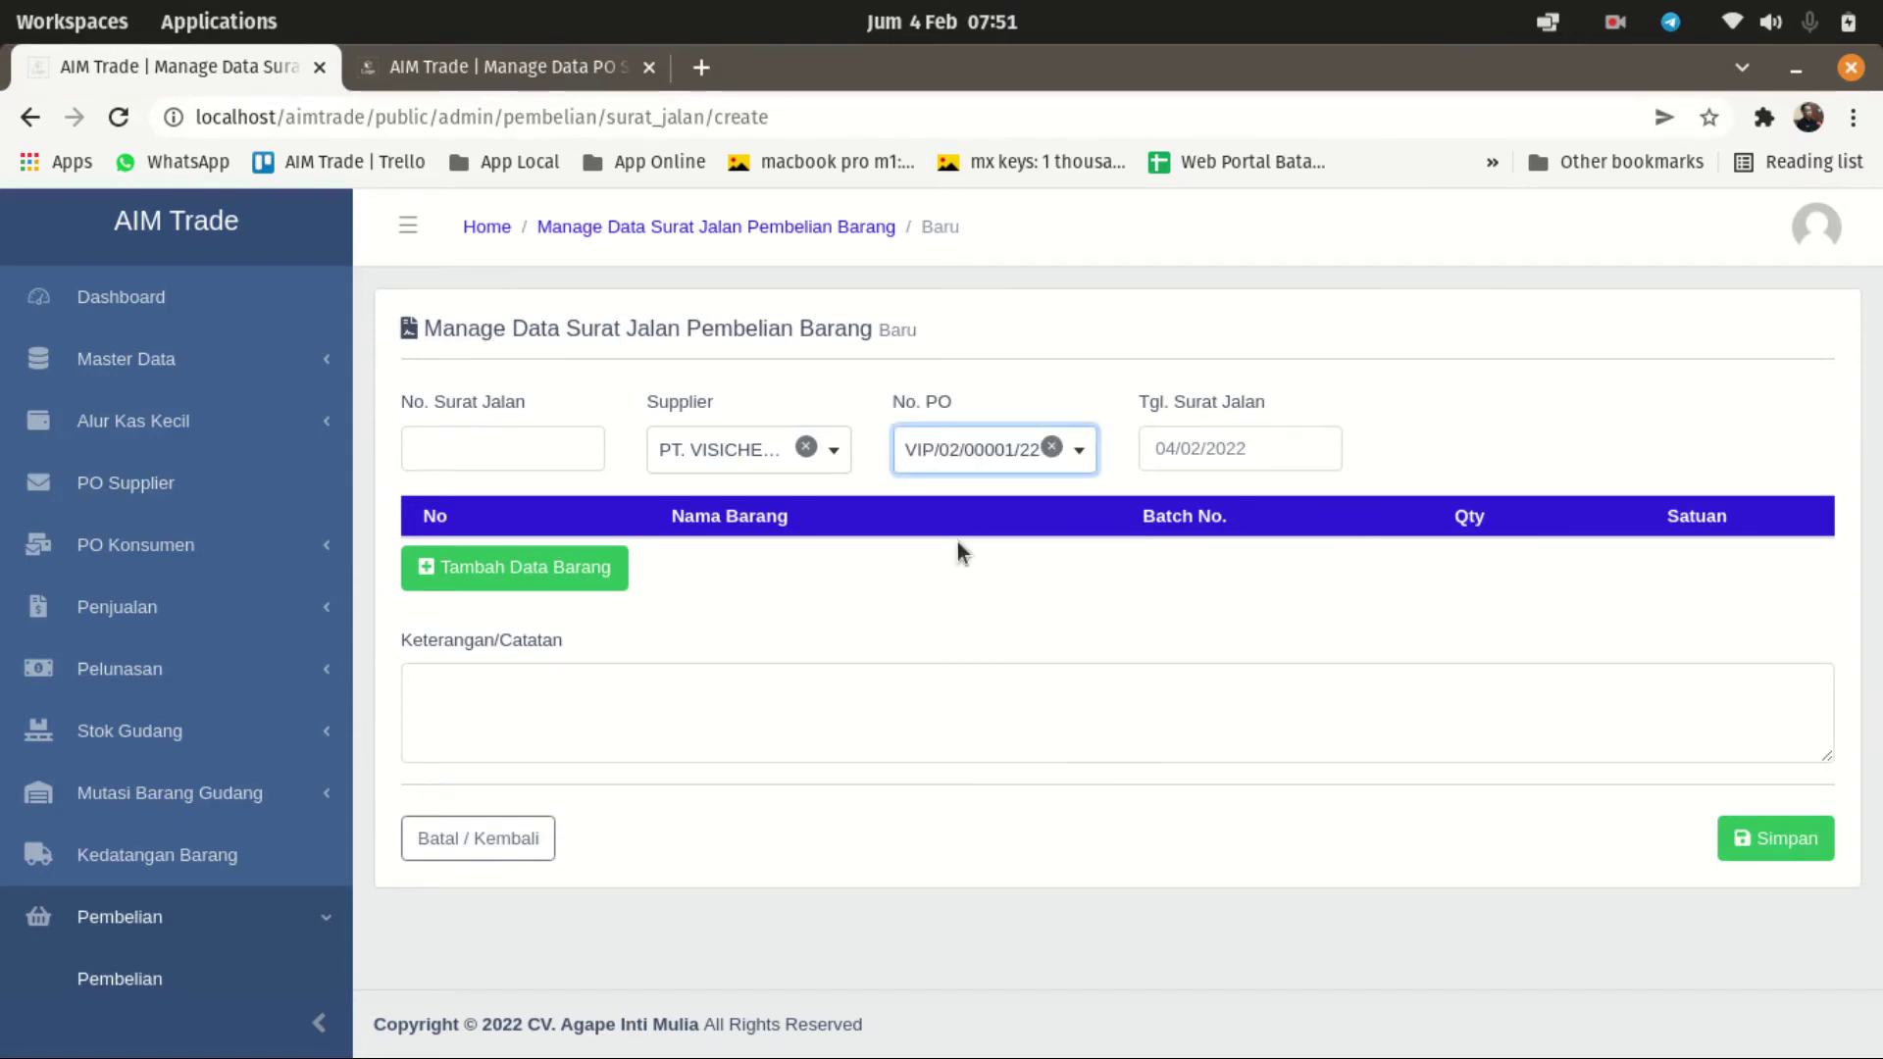
Step: Set the No. Surat Jalan to 123456
{"action": "left_click", "coordinate": [514, 452]}
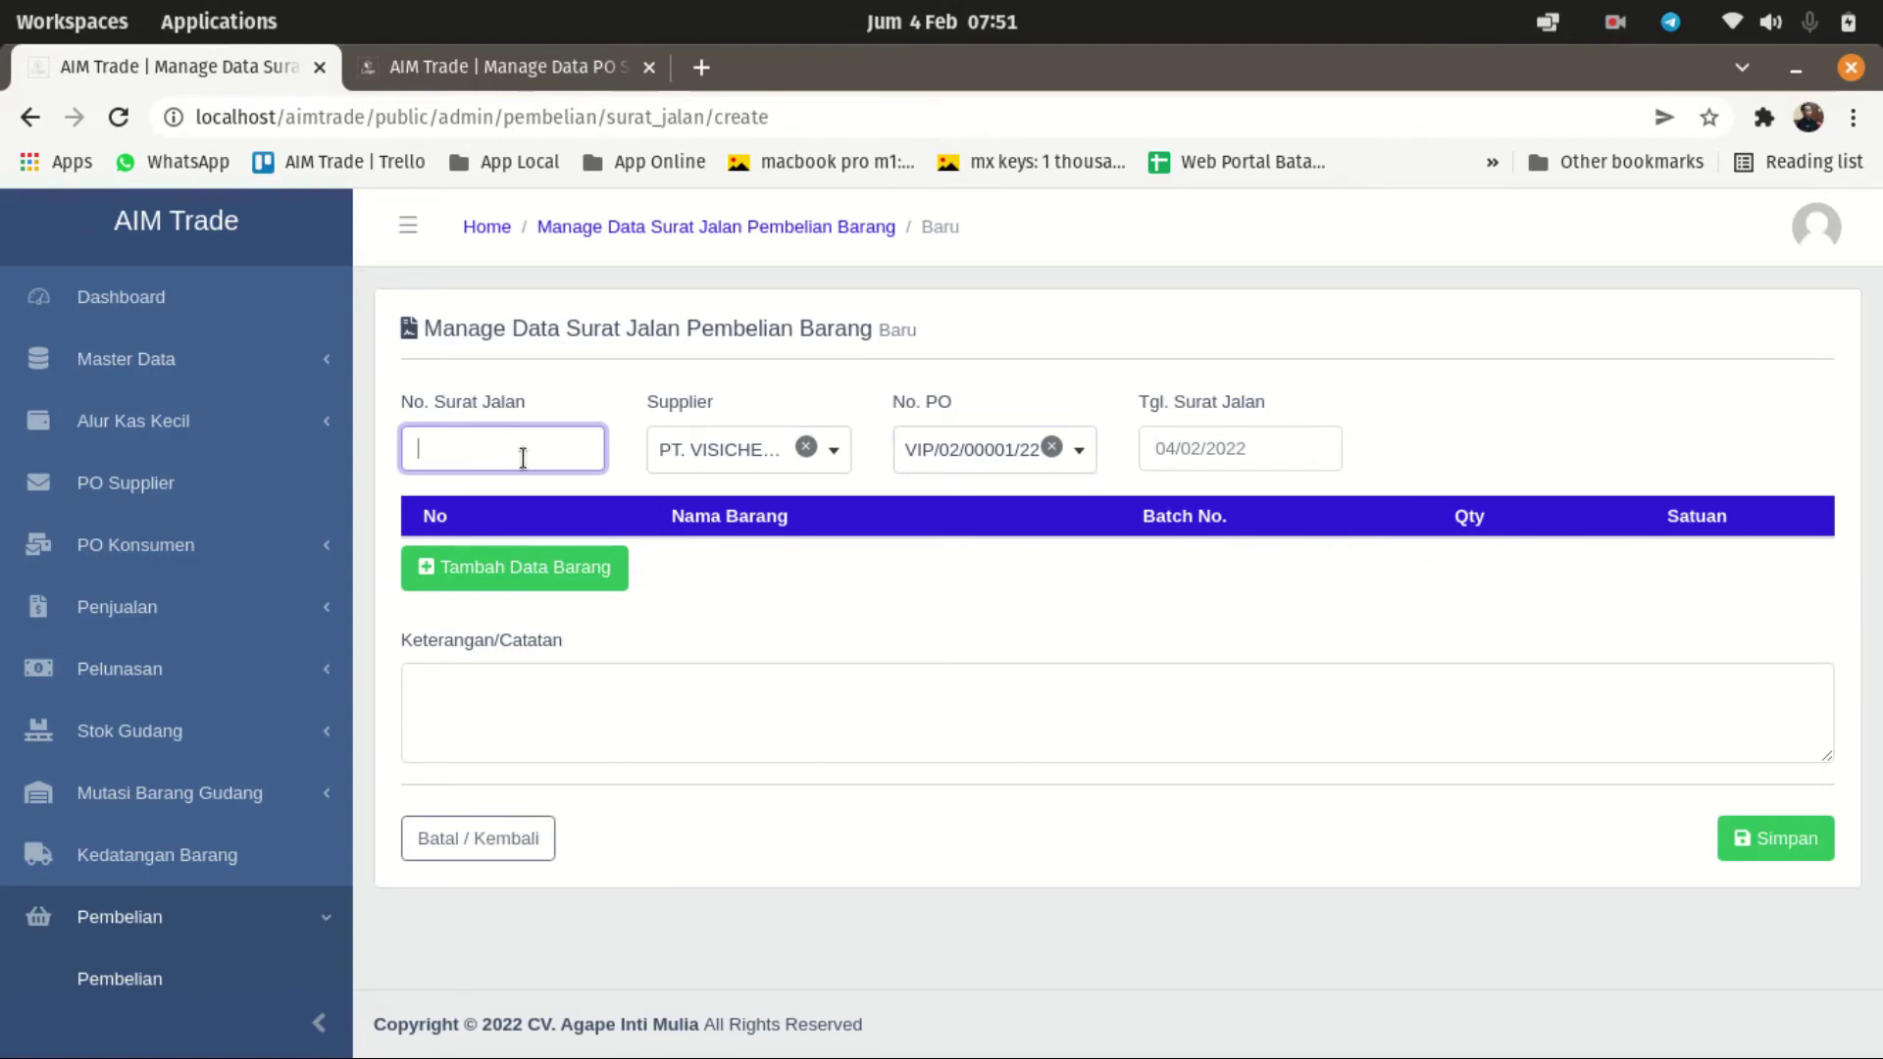
{"action": "left_click", "coordinate": [786, 572]}
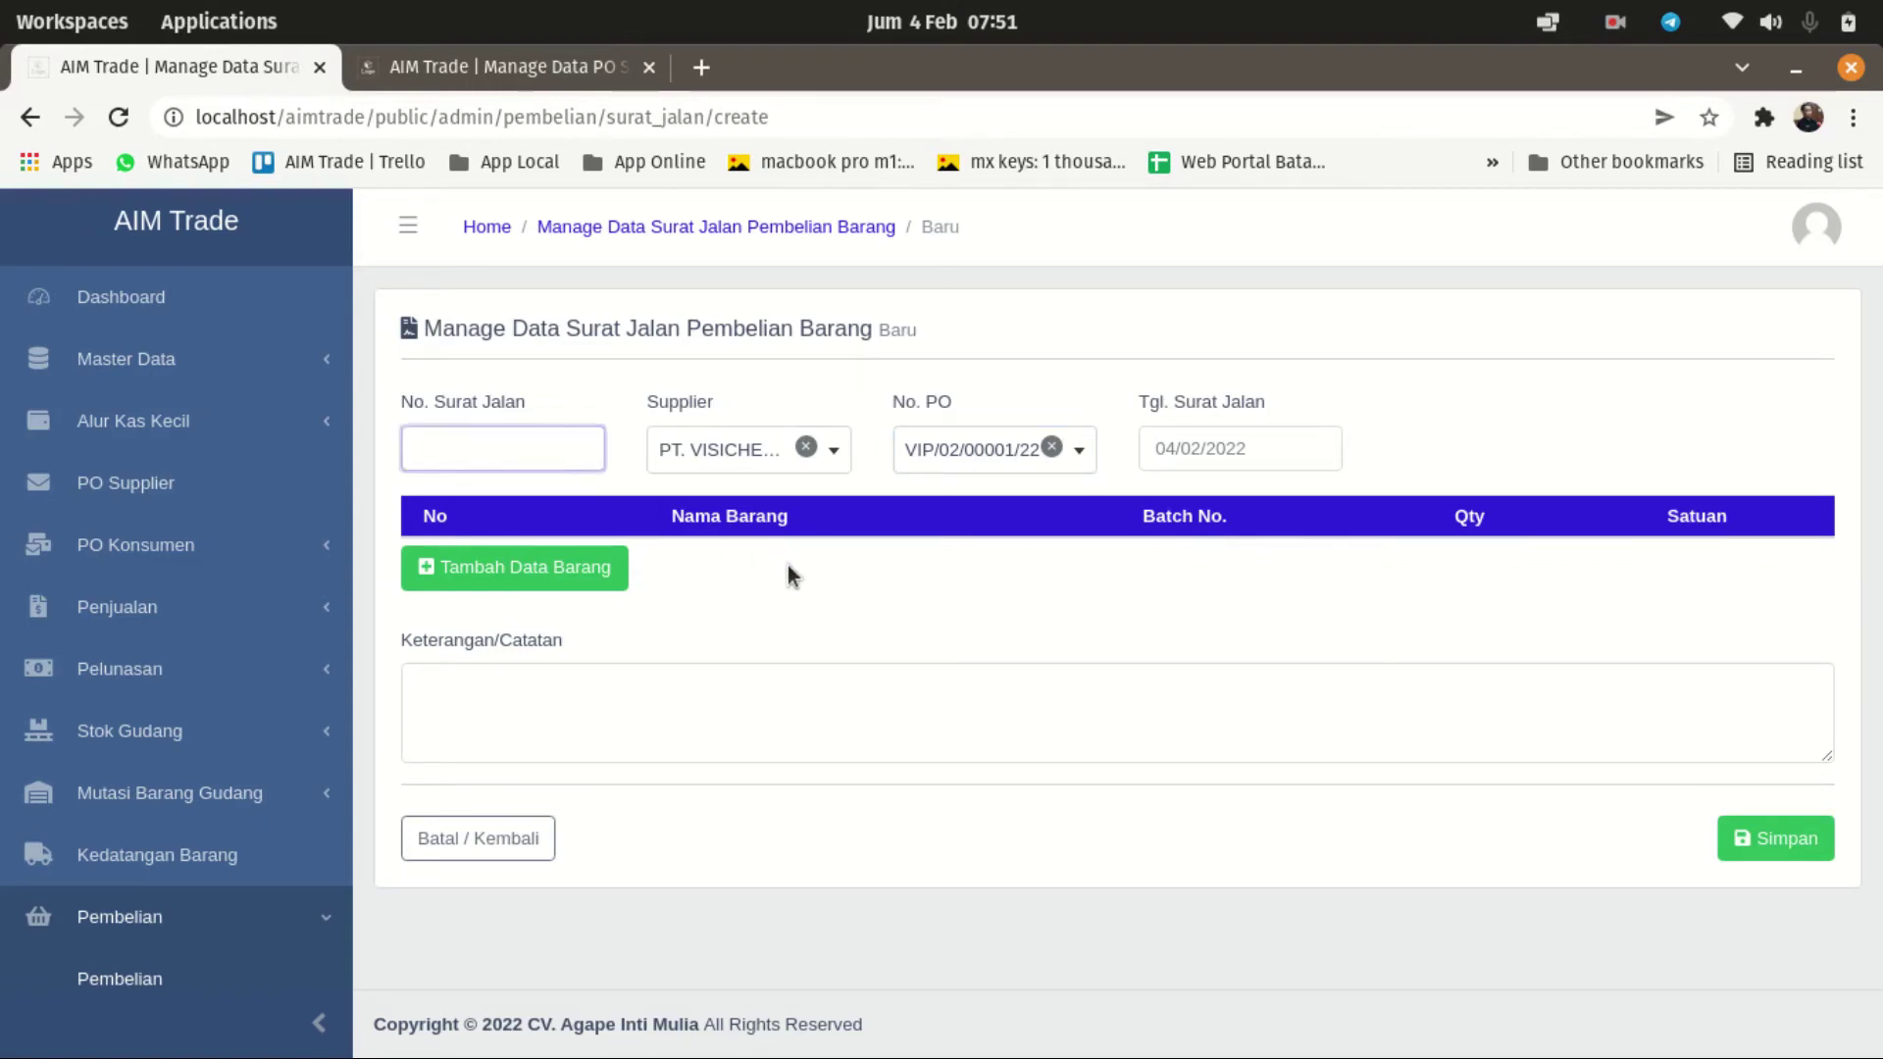
{"action": "left_click", "coordinate": [519, 450]}
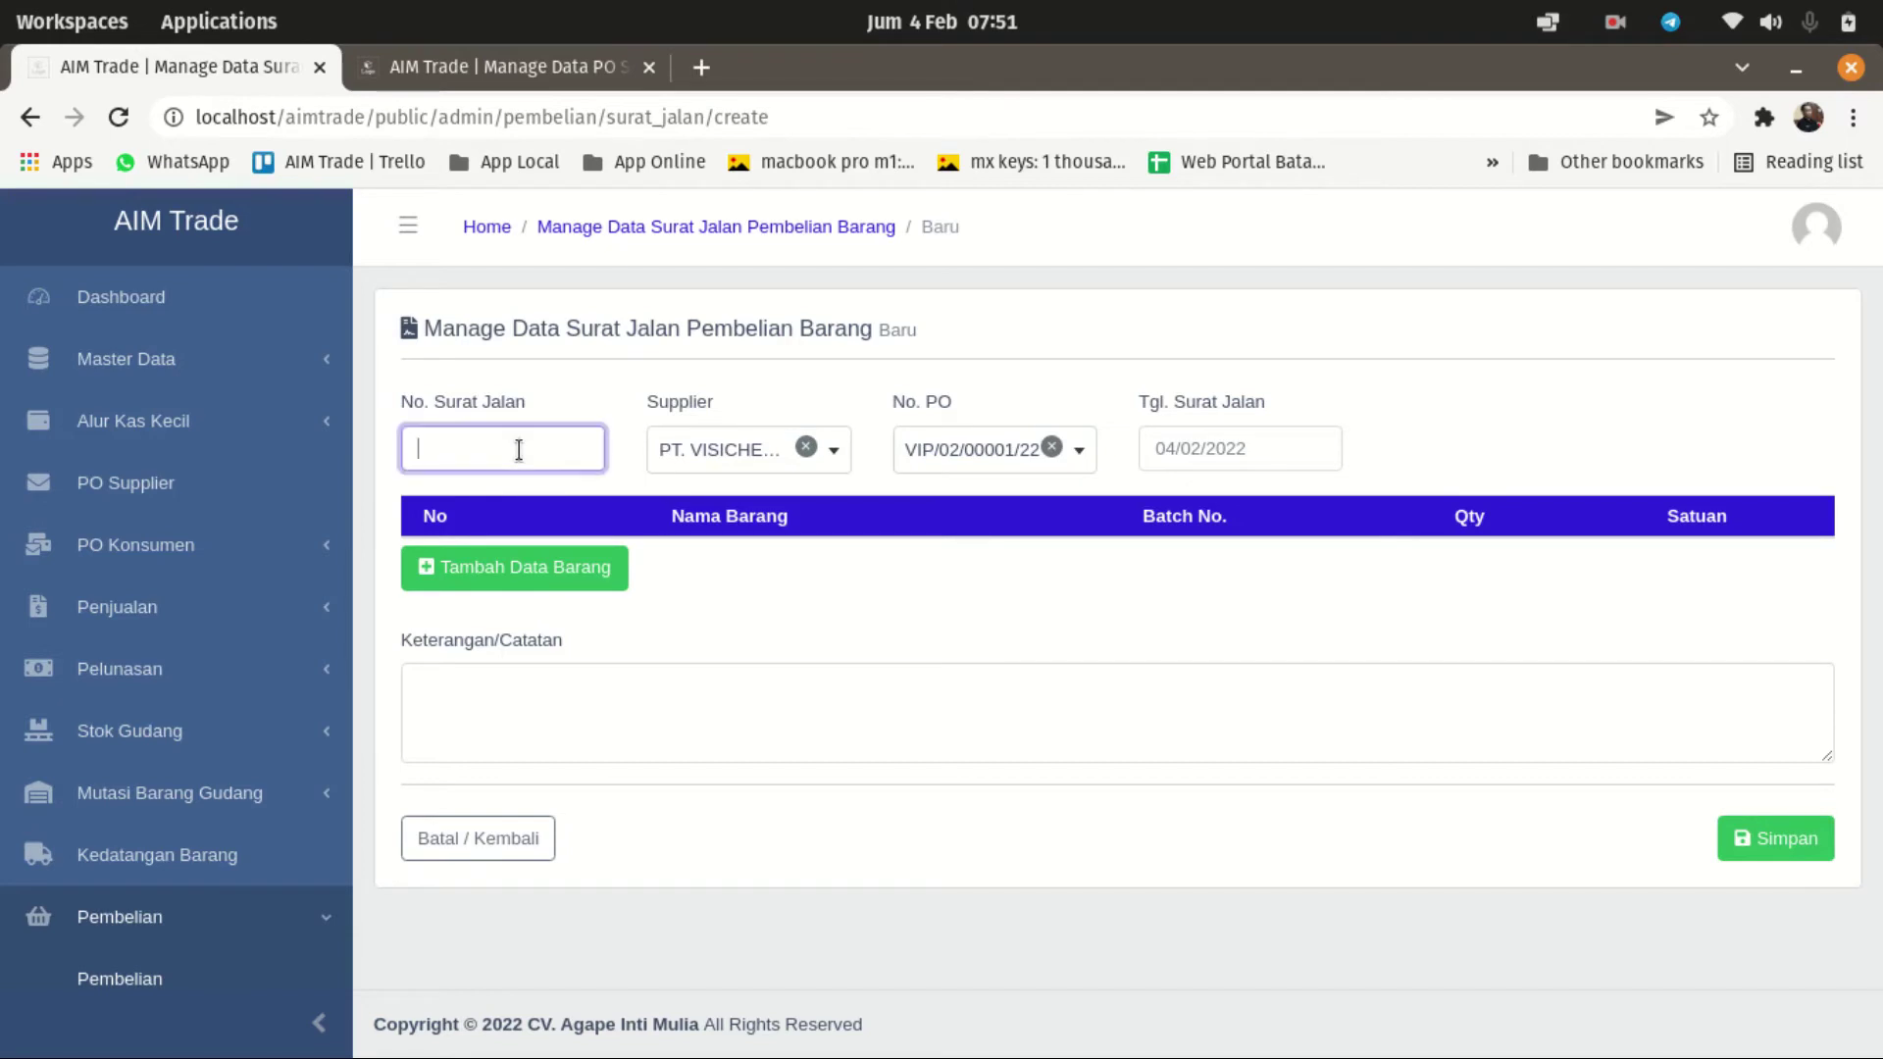
{"action": "type", "text": "123456"}
{"action": "left_click", "coordinate": [749, 593]}
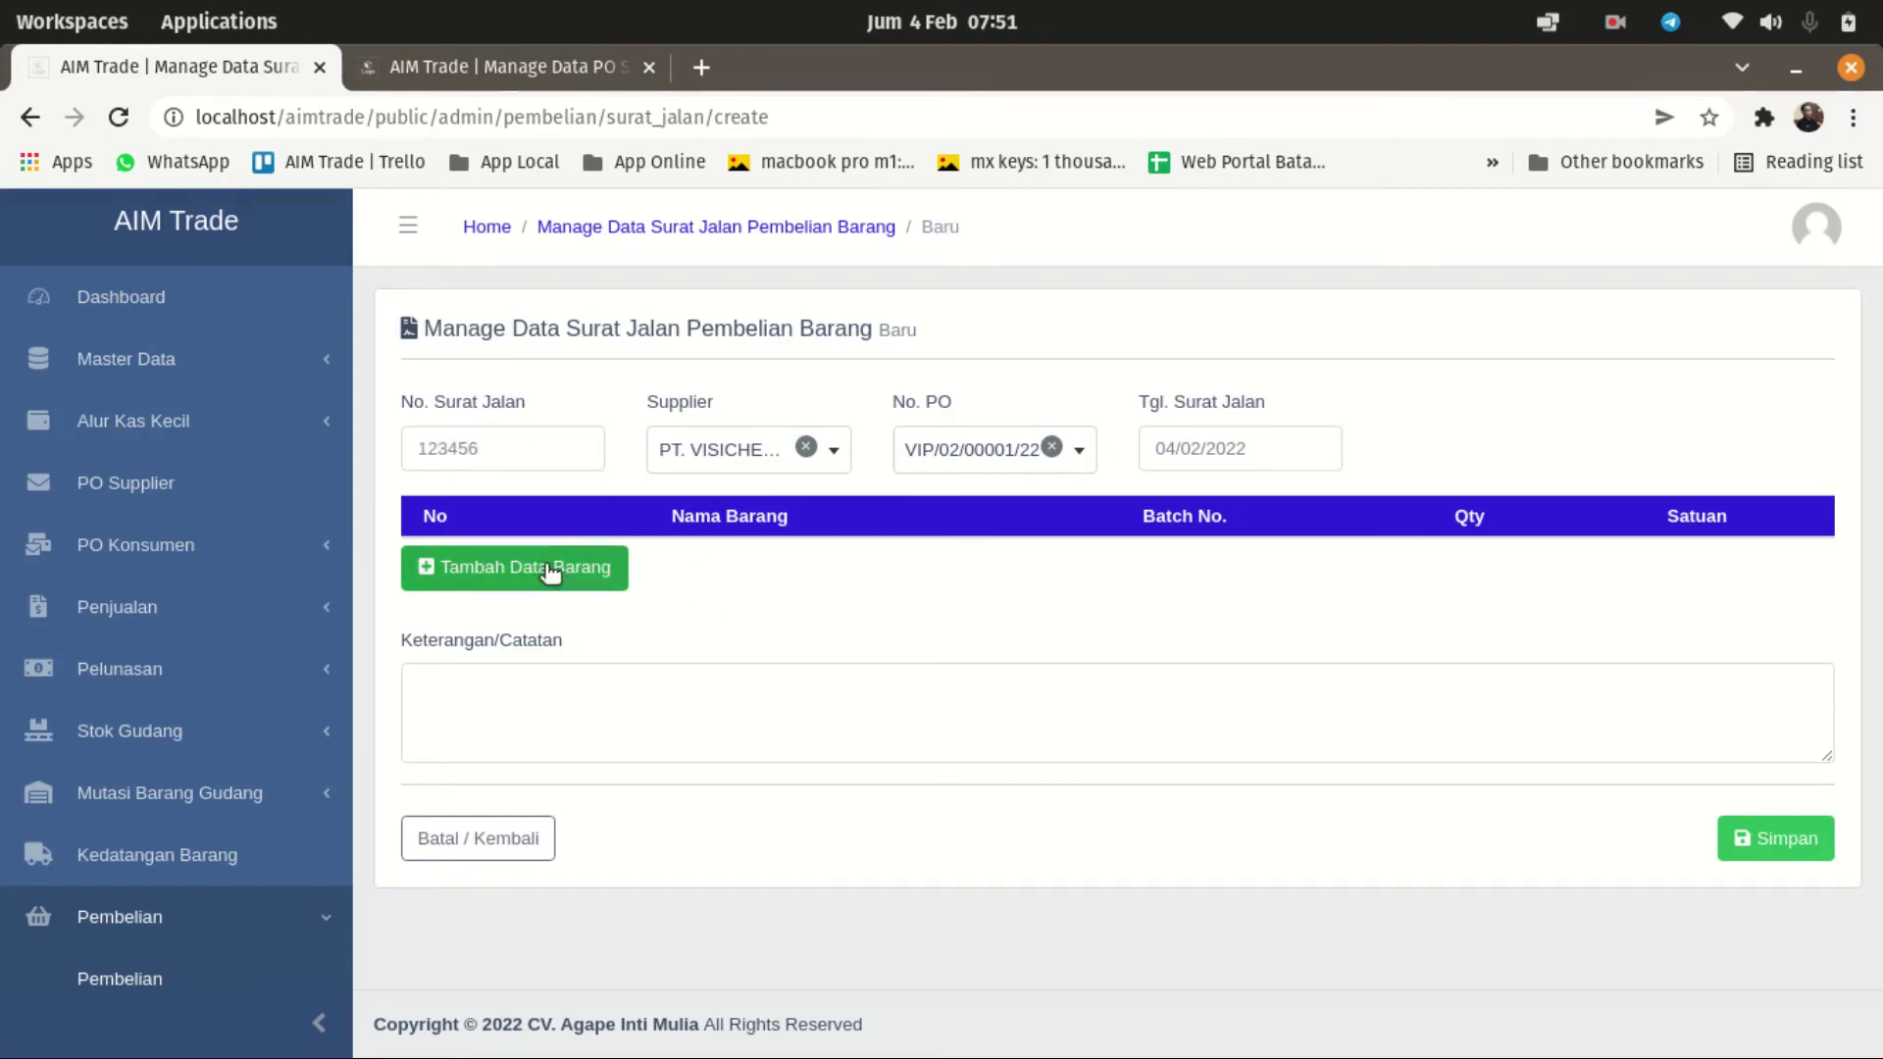
Step: Add the item 21000733 / CYCLOHEXANONE to the surat jalan's item list
{"action": "left_click", "coordinate": [551, 564]}
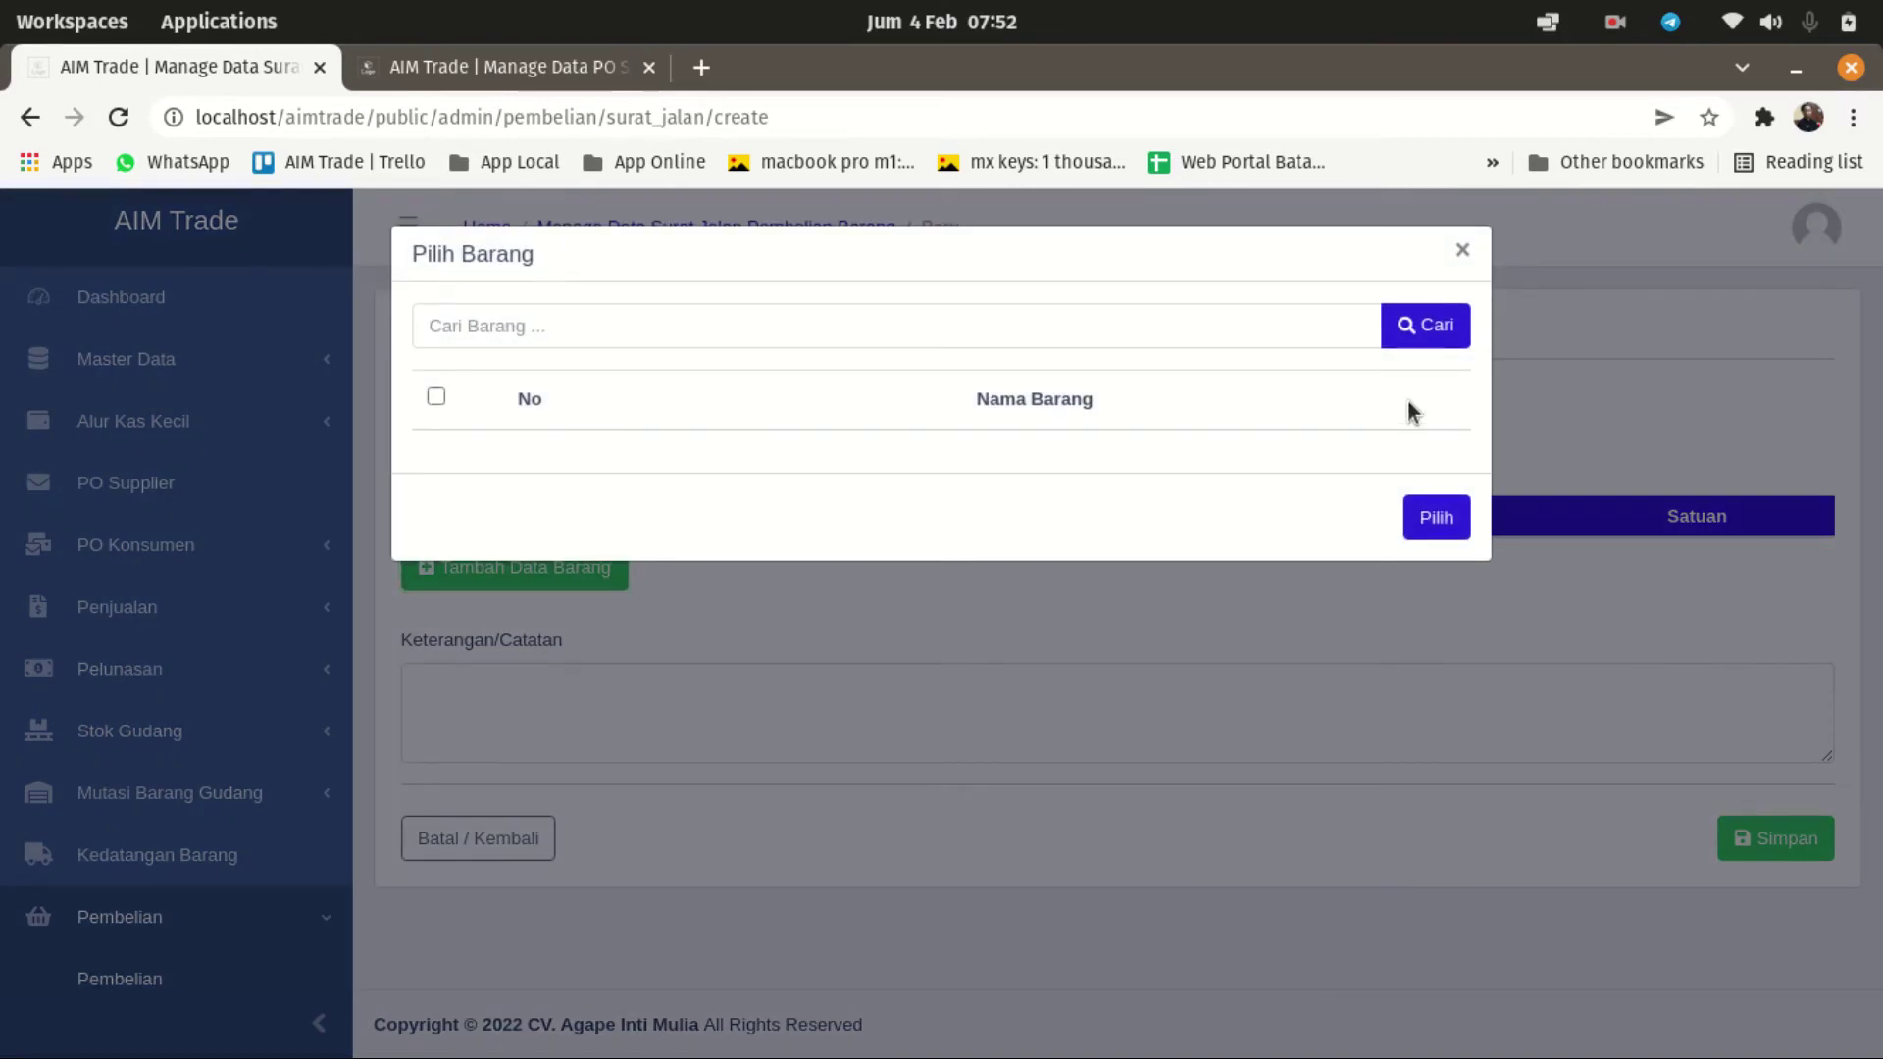
{"action": "left_click", "coordinate": [1422, 328]}
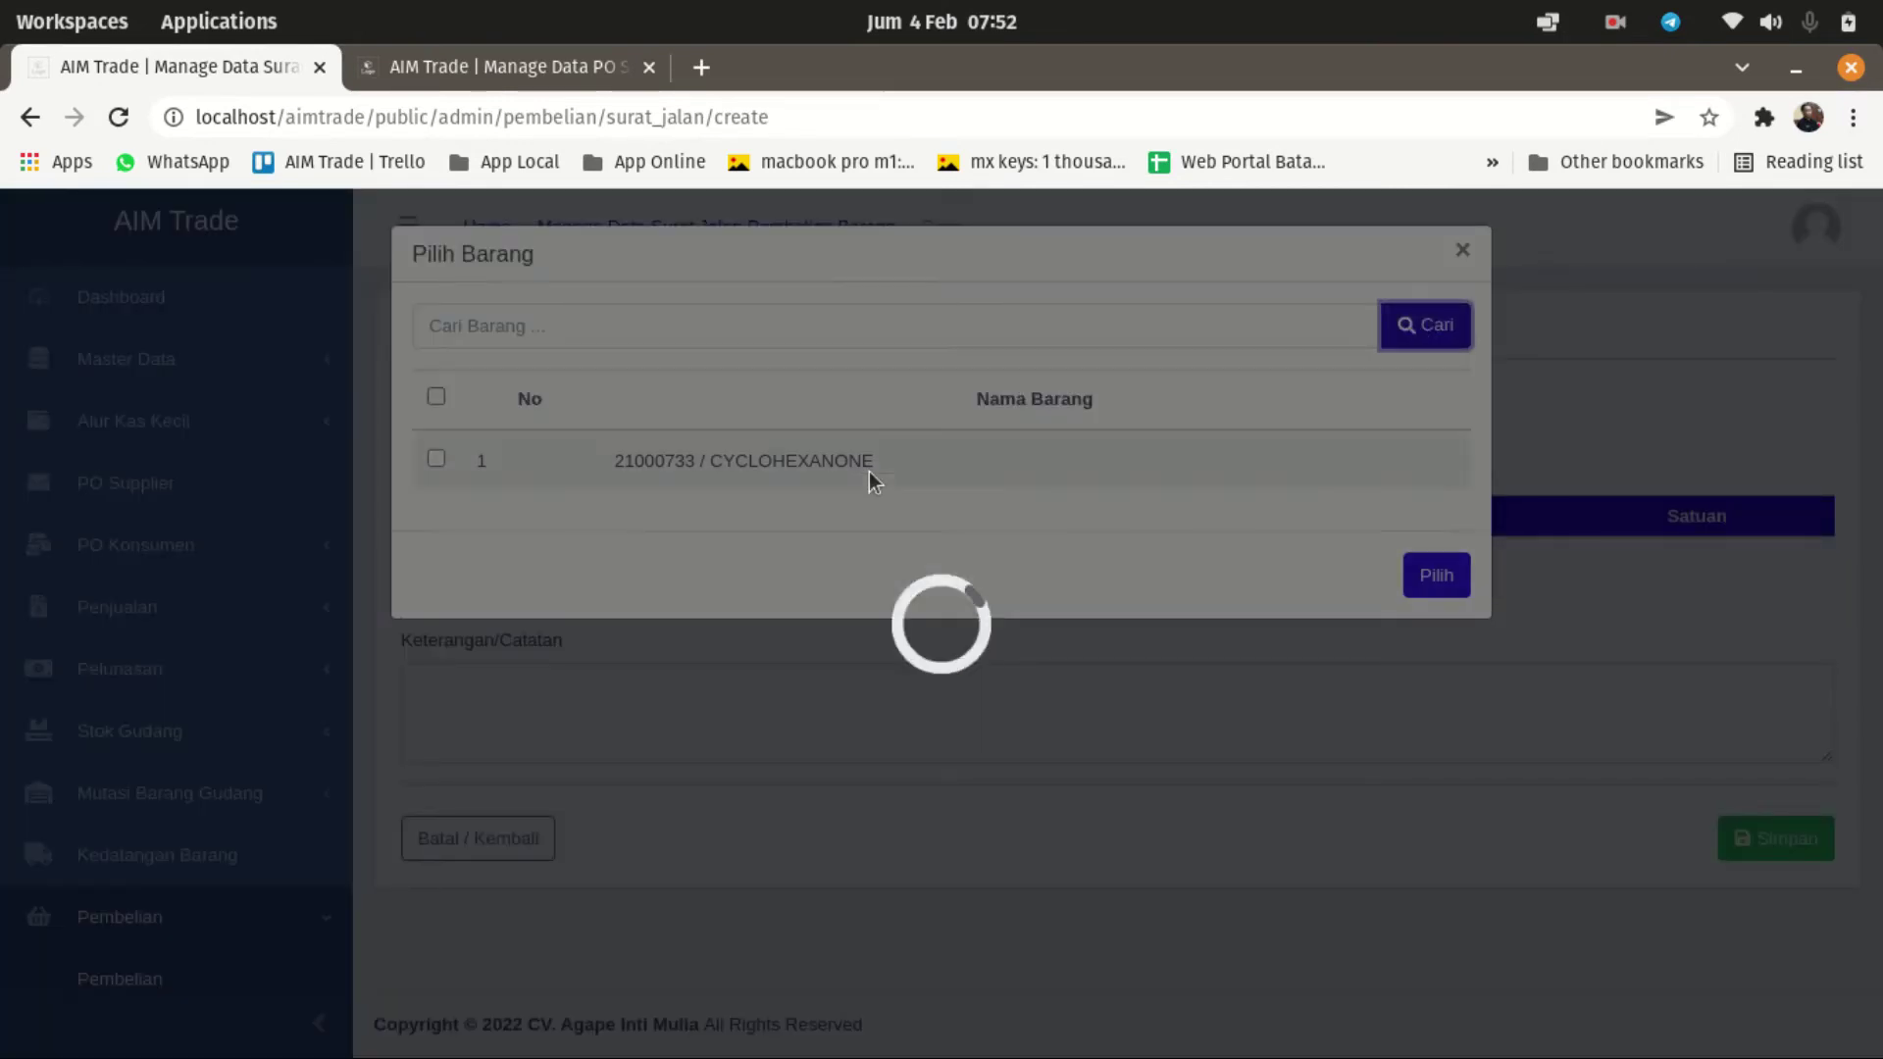
{"action": "left_click", "coordinate": [435, 459]}
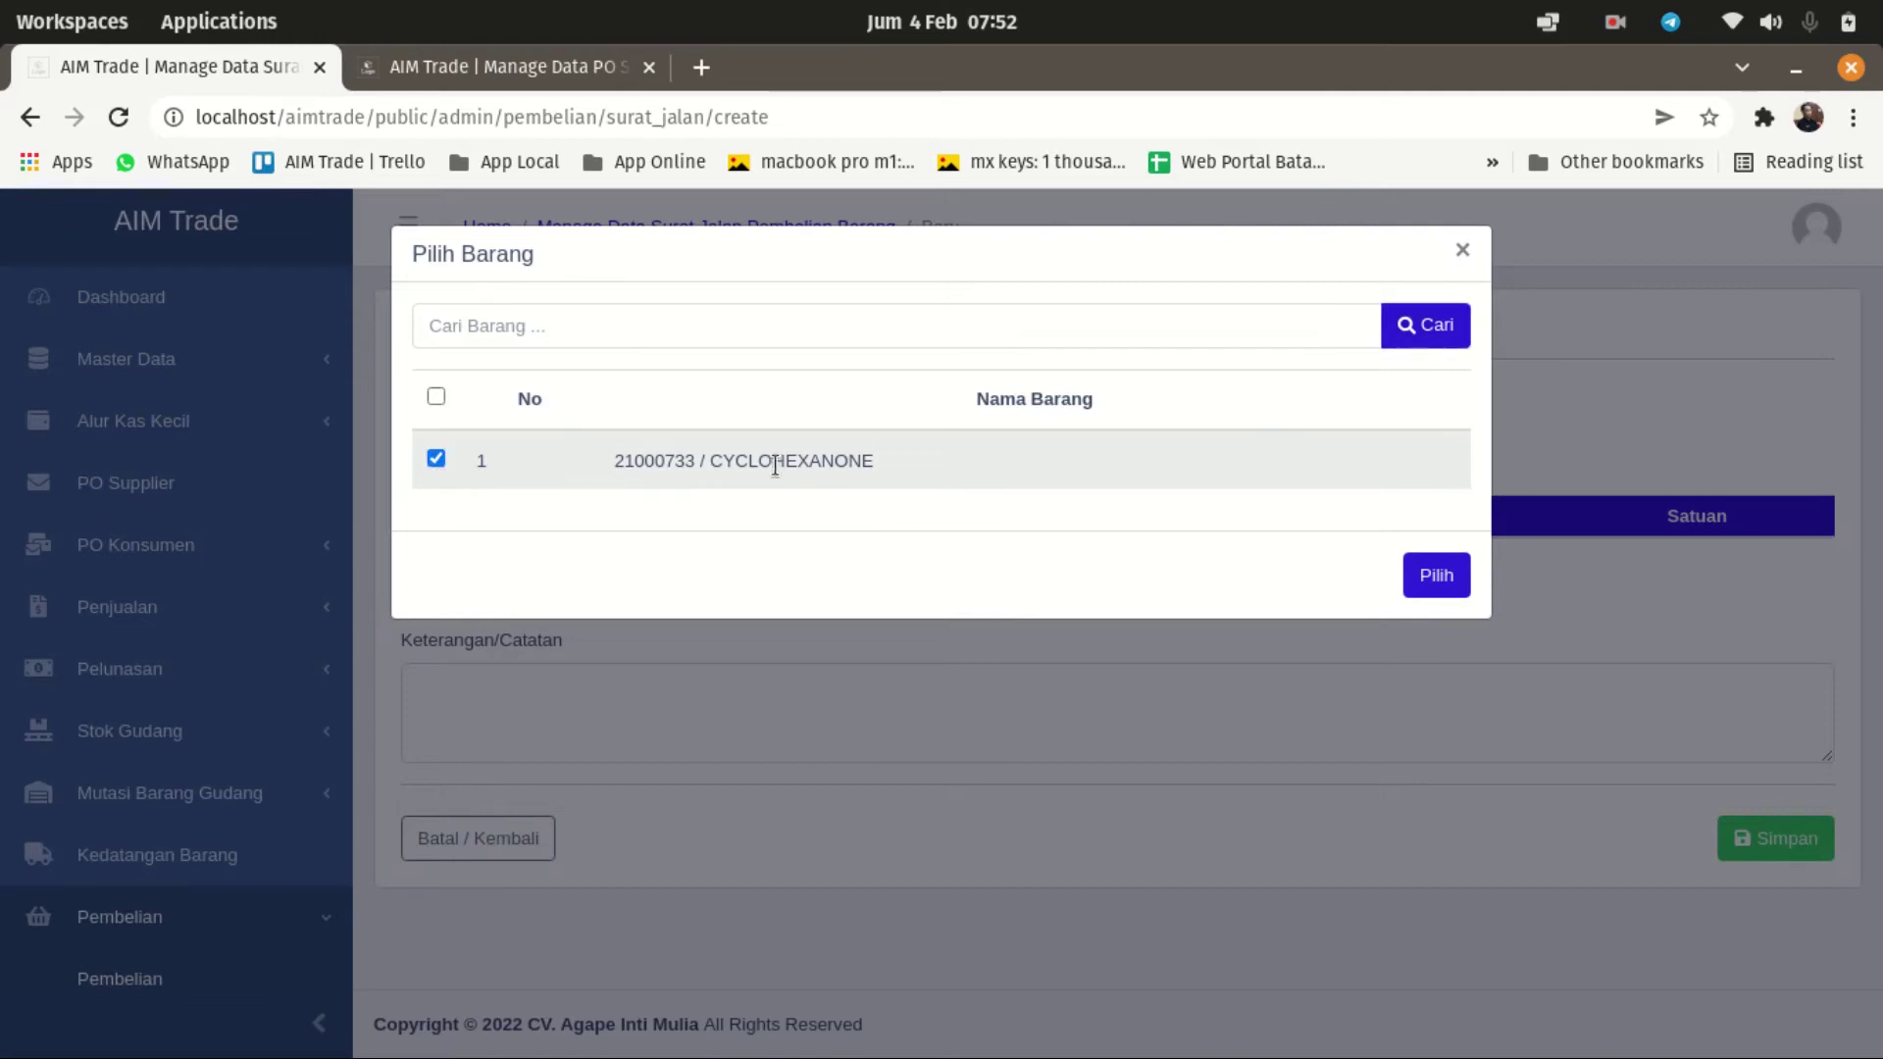
{"action": "left_click", "coordinate": [1439, 576]}
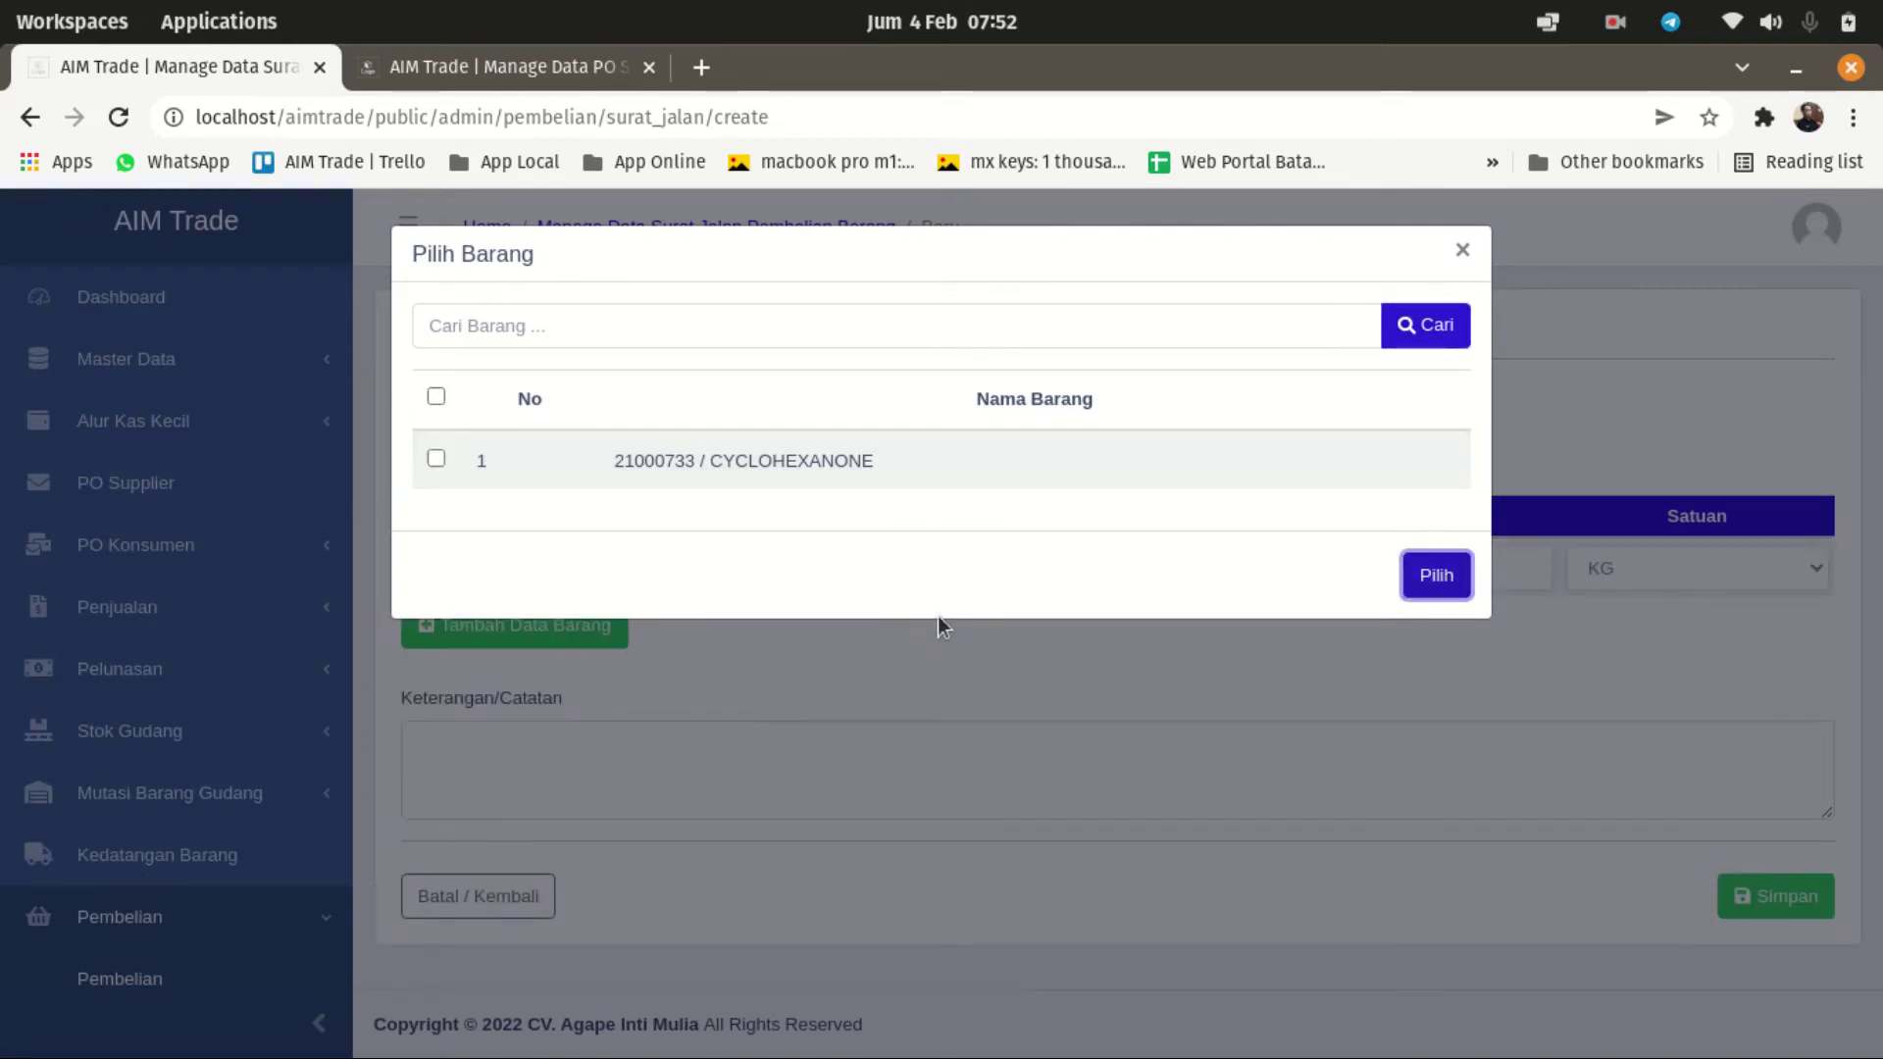
{"action": "left_click", "coordinate": [1462, 251]}
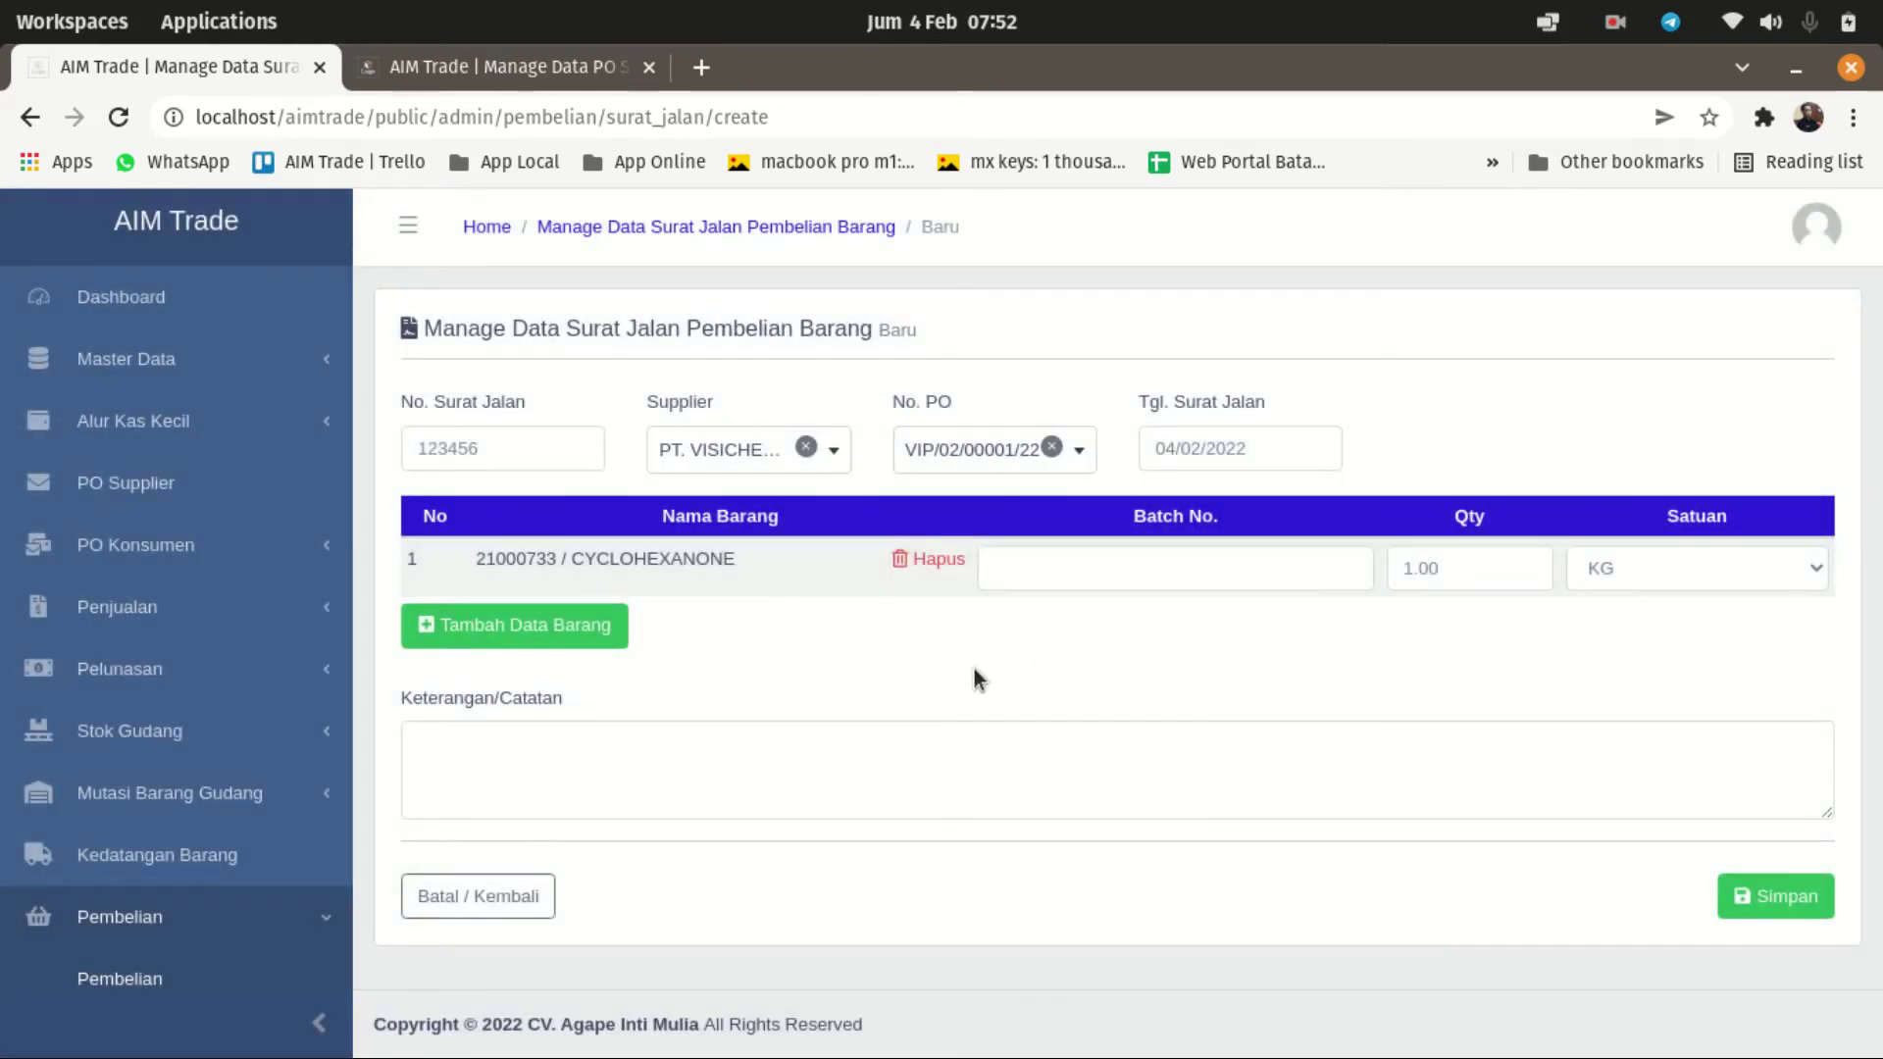
Step: Set the CYCLOHEXANONE quantity in the surat jalan to 500
{"action": "double_click", "coordinate": [1439, 565]}
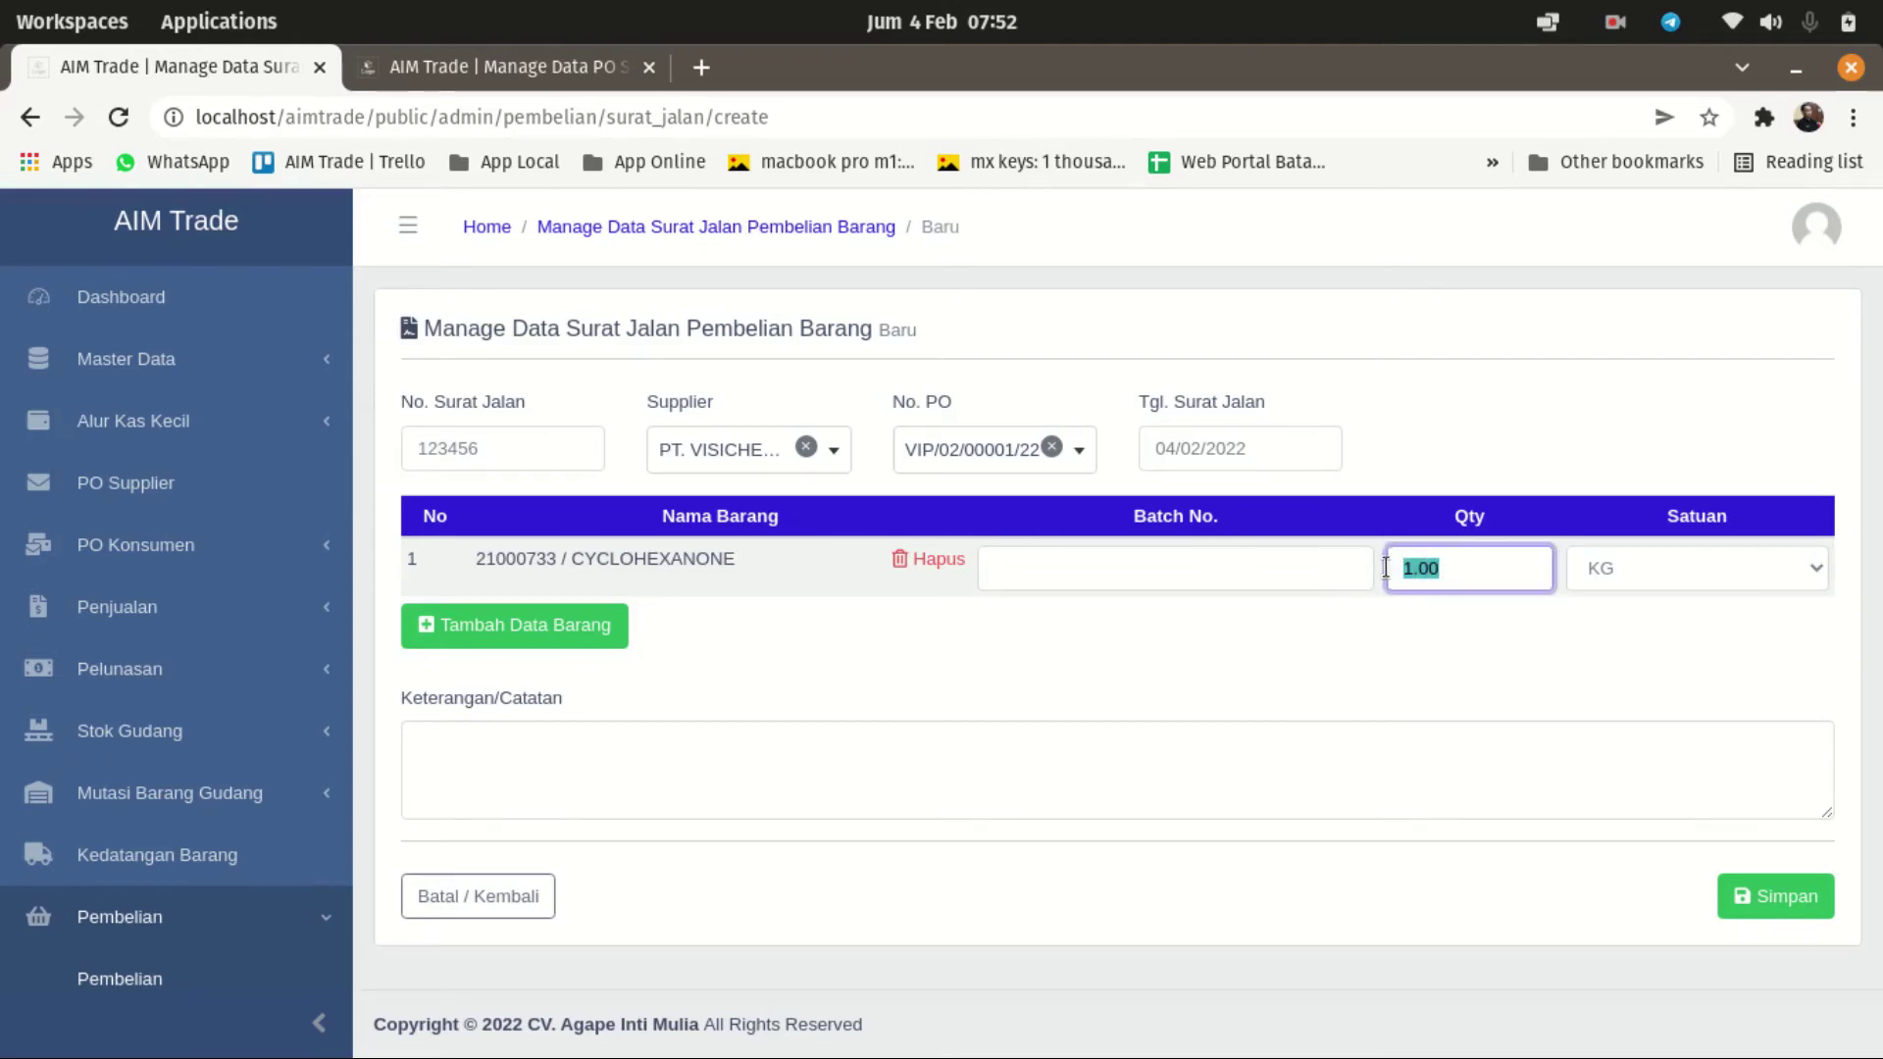
{"action": "left_click", "coordinate": [1437, 671]}
{"action": "left_click_drag", "start_coordinate": [1446, 568], "coordinate": [1387, 567]}
{"action": "type", "text": "50000"}
{"action": "key", "text": "BackSpace"}
{"action": "key", "text": "BackSpace"}
{"action": "key", "text": "BackSpace"}
{"action": "key", "text": "BackSpace"}
{"action": "key", "text": "BackSpace"}
{"action": "type", "text": "500"}
Step: Check the ordered quantity in the supplier PO's details in the second browser tab, and save the Surat Jalan Pembelian
{"action": "left_click", "coordinate": [490, 67]}
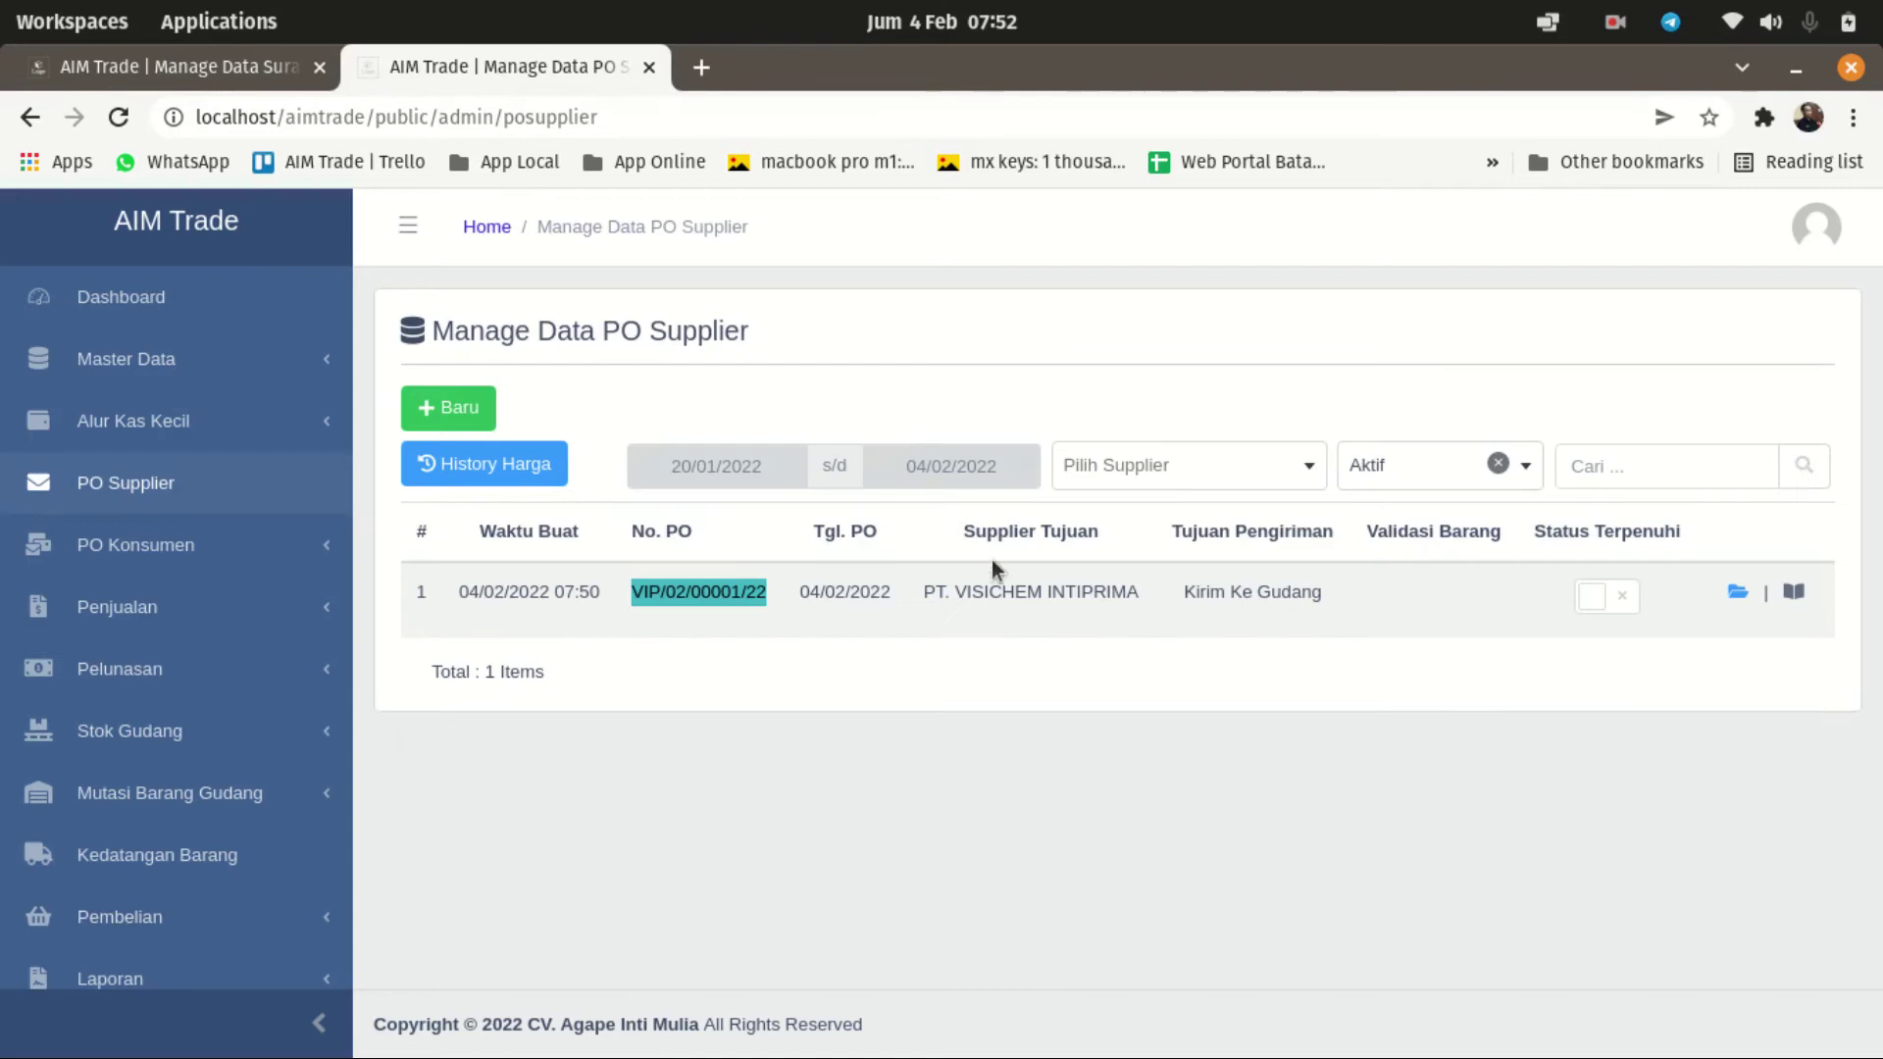
{"action": "left_click", "coordinate": [1737, 591]}
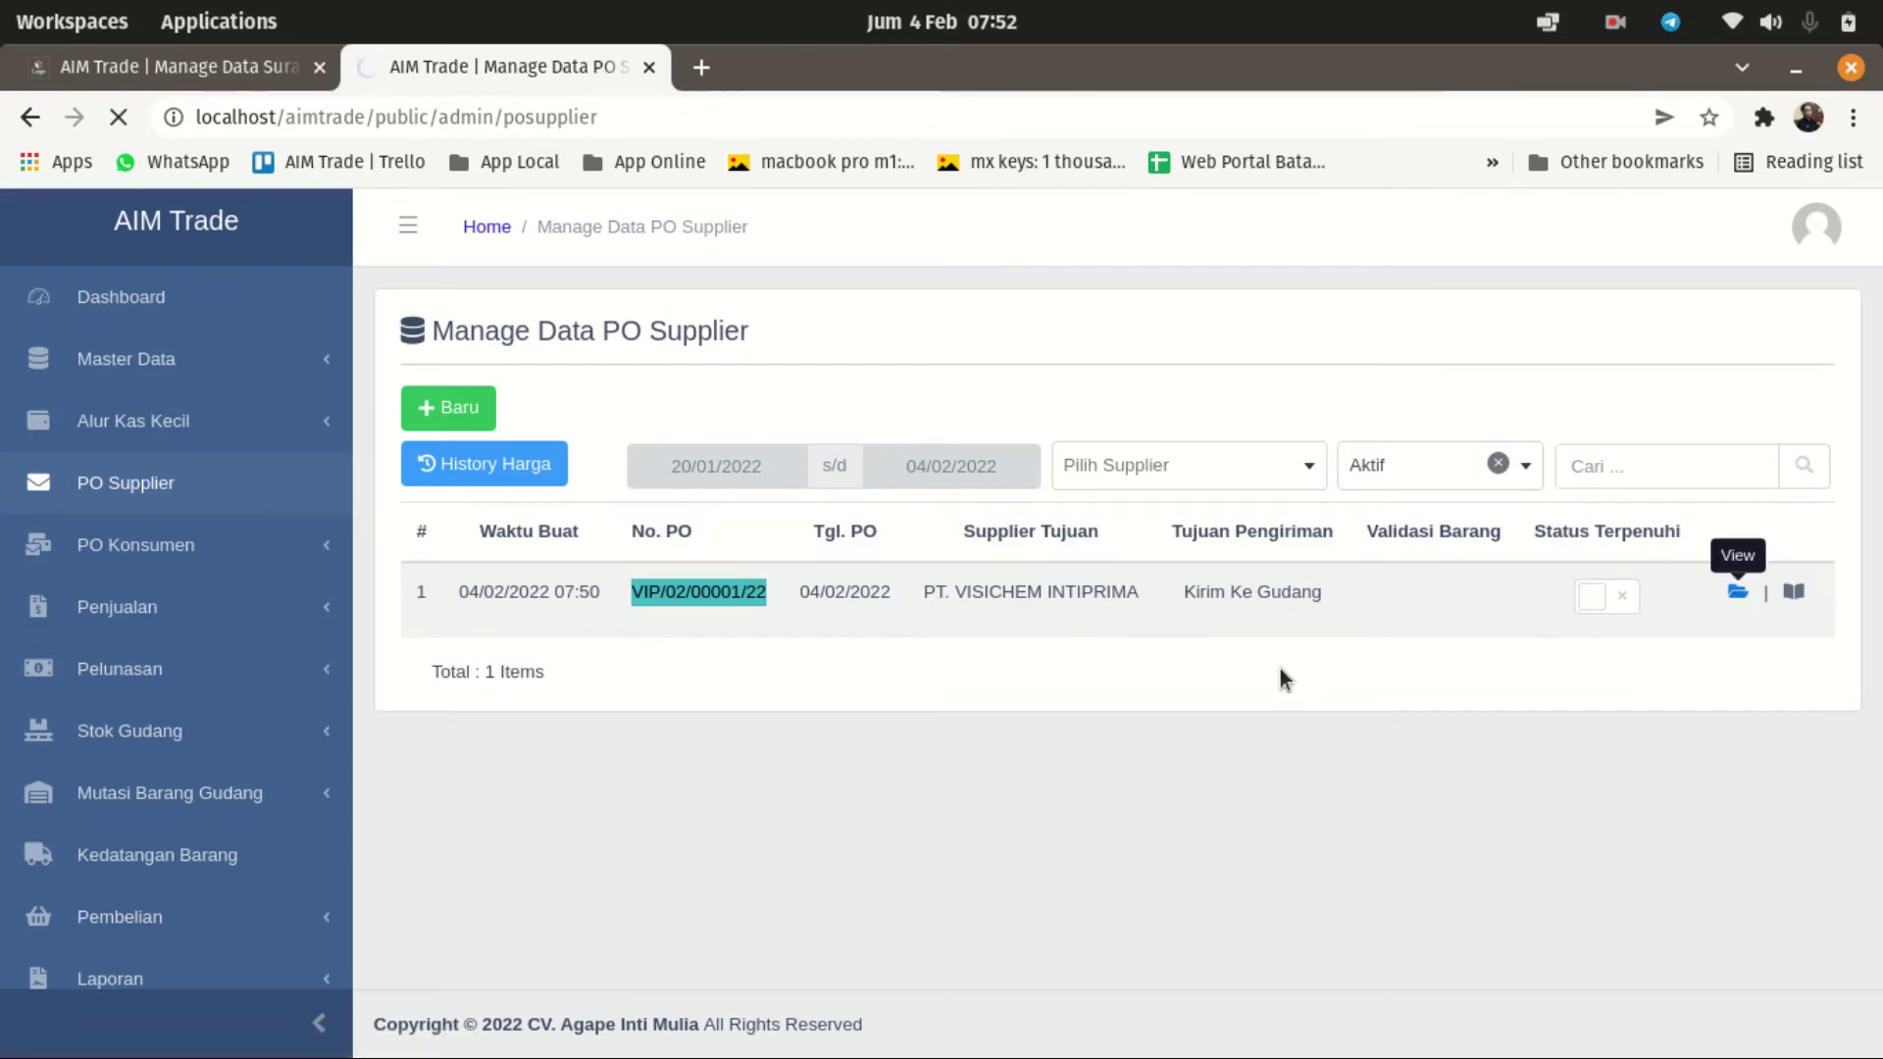
{"action": "scroll", "coordinate": [932, 736], "scroll_direction": "down", "scroll_amount": 2}
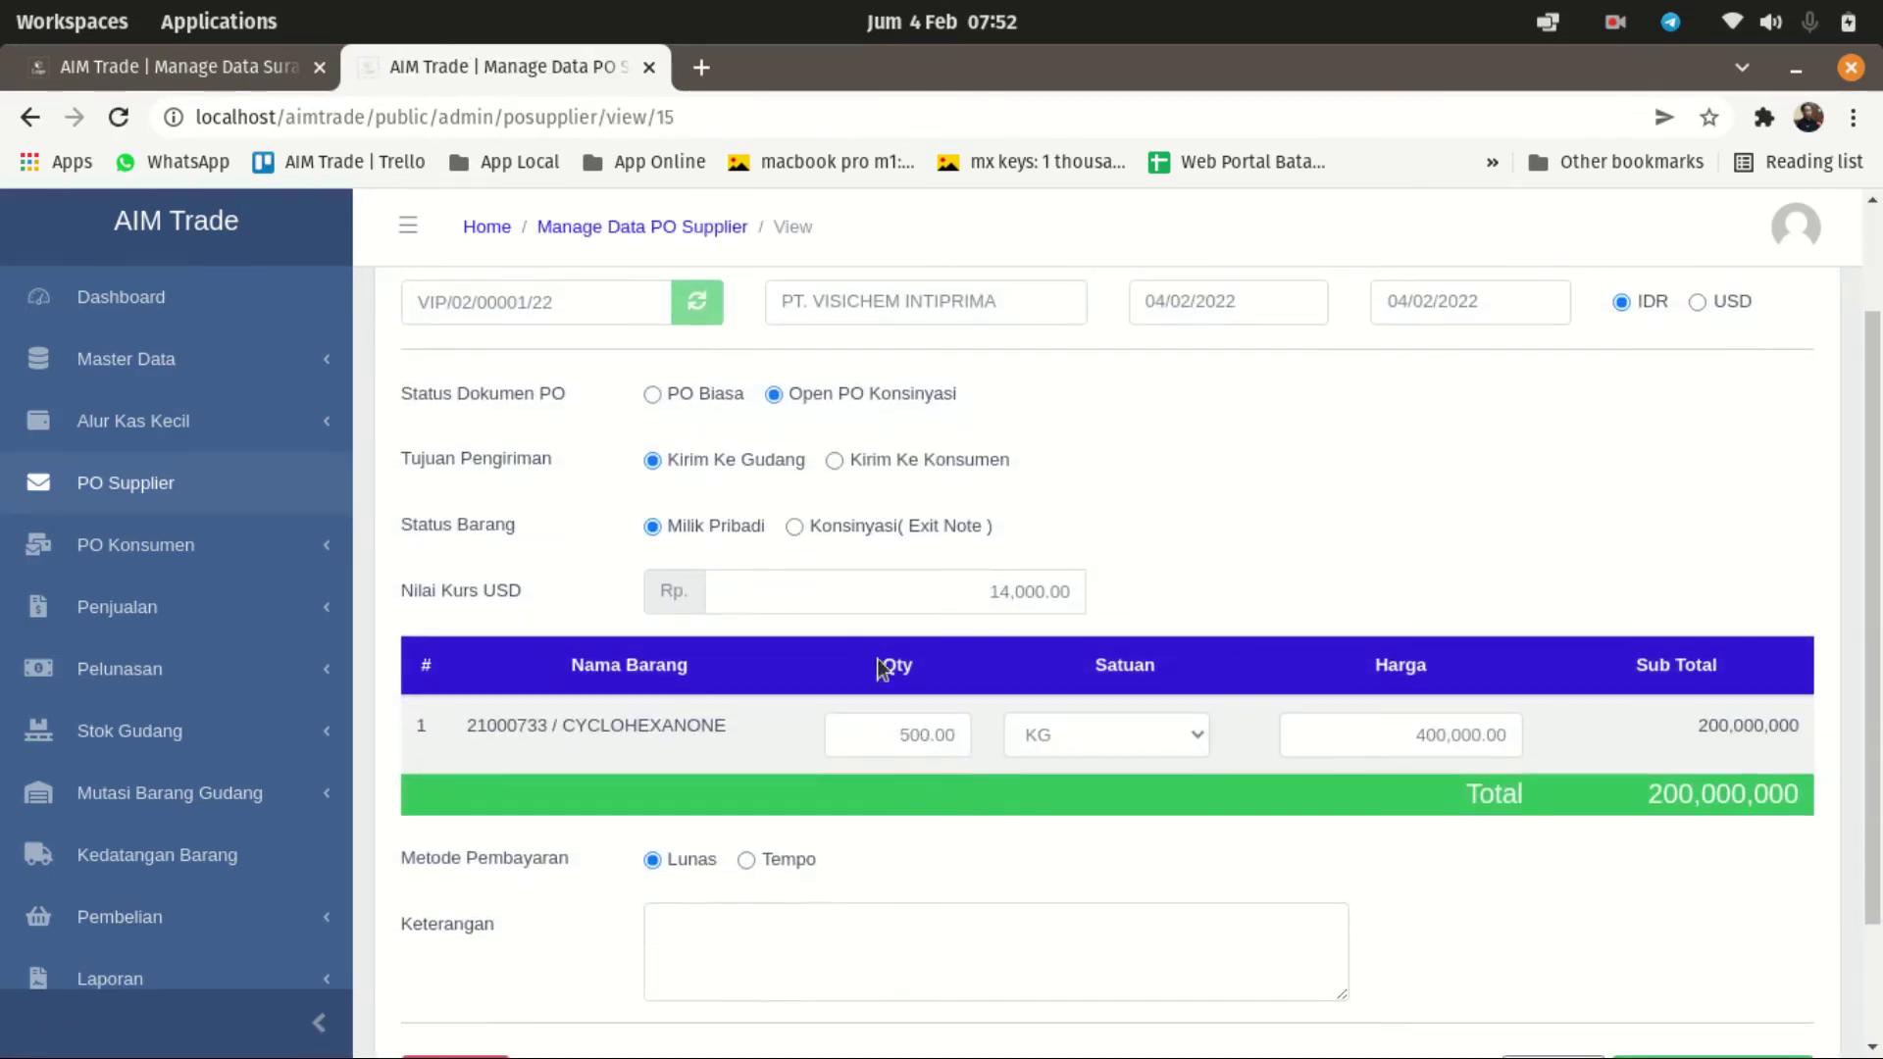
{"action": "left_click", "coordinate": [167, 68]}
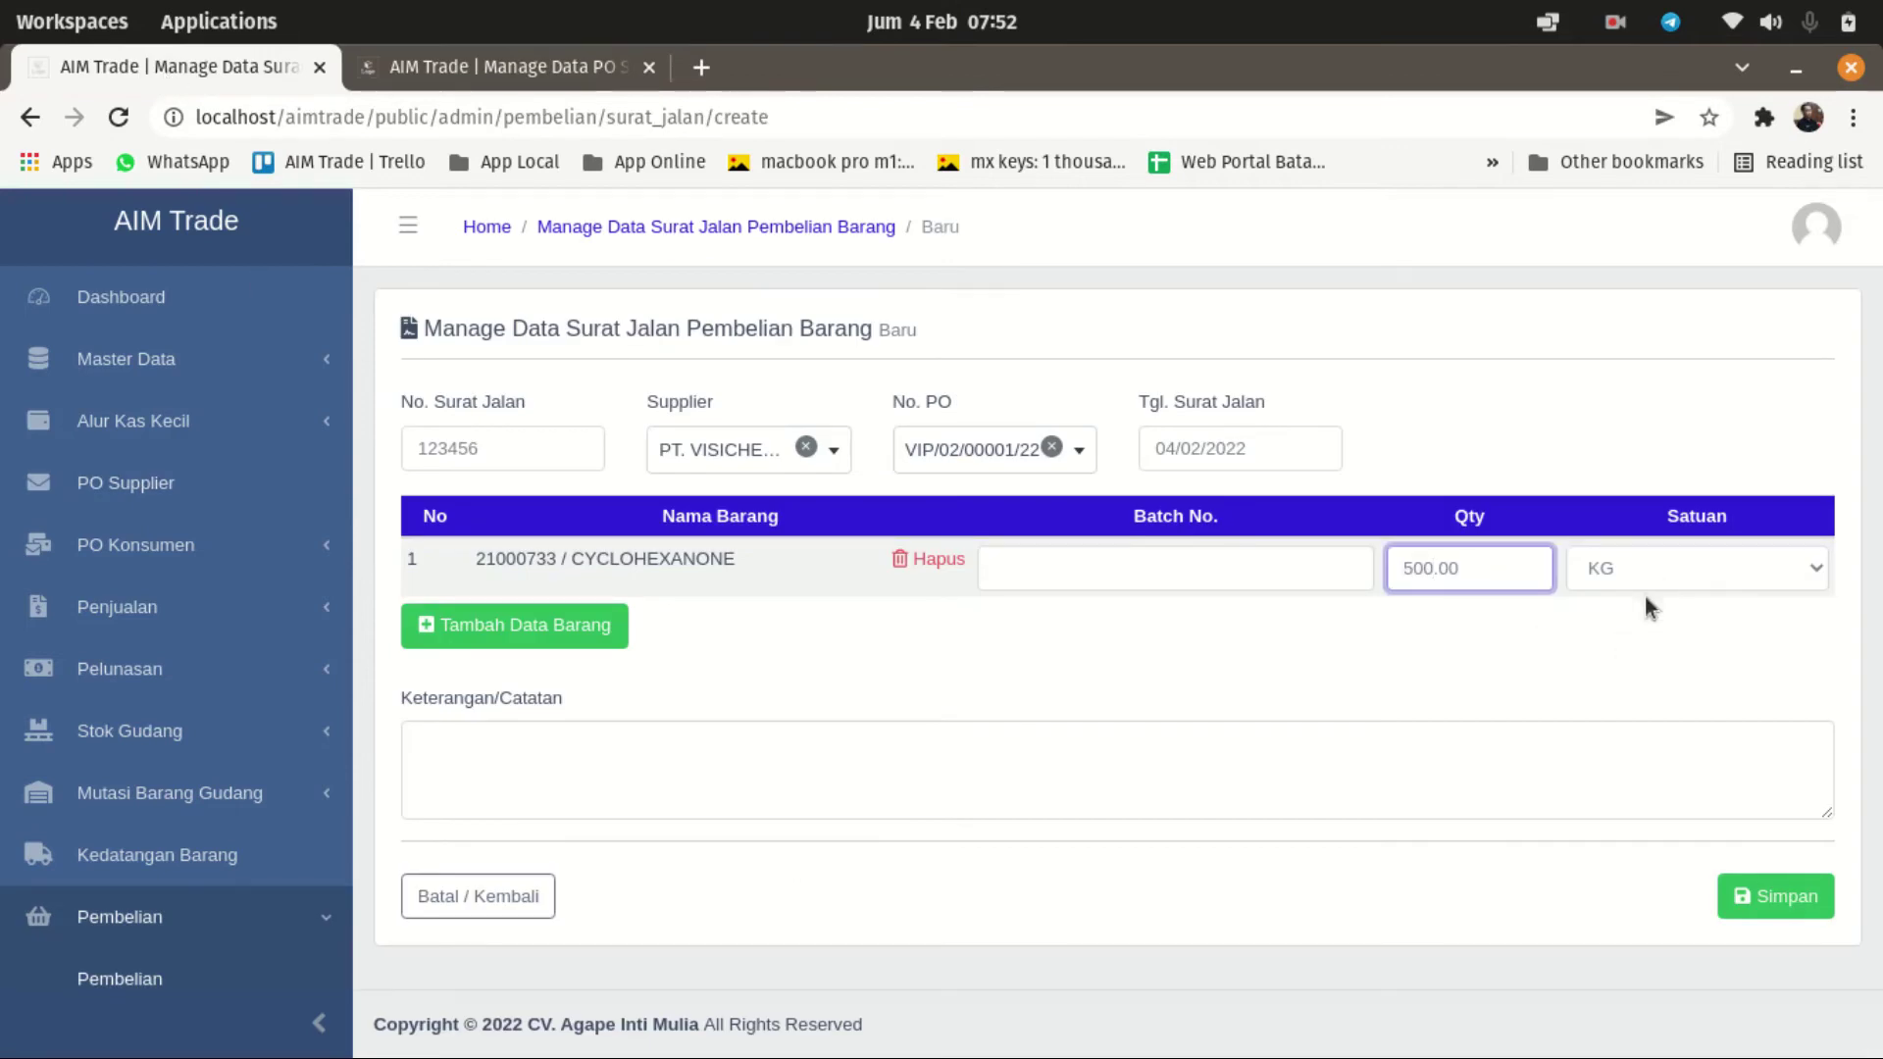
{"action": "left_click", "coordinate": [1773, 896]}
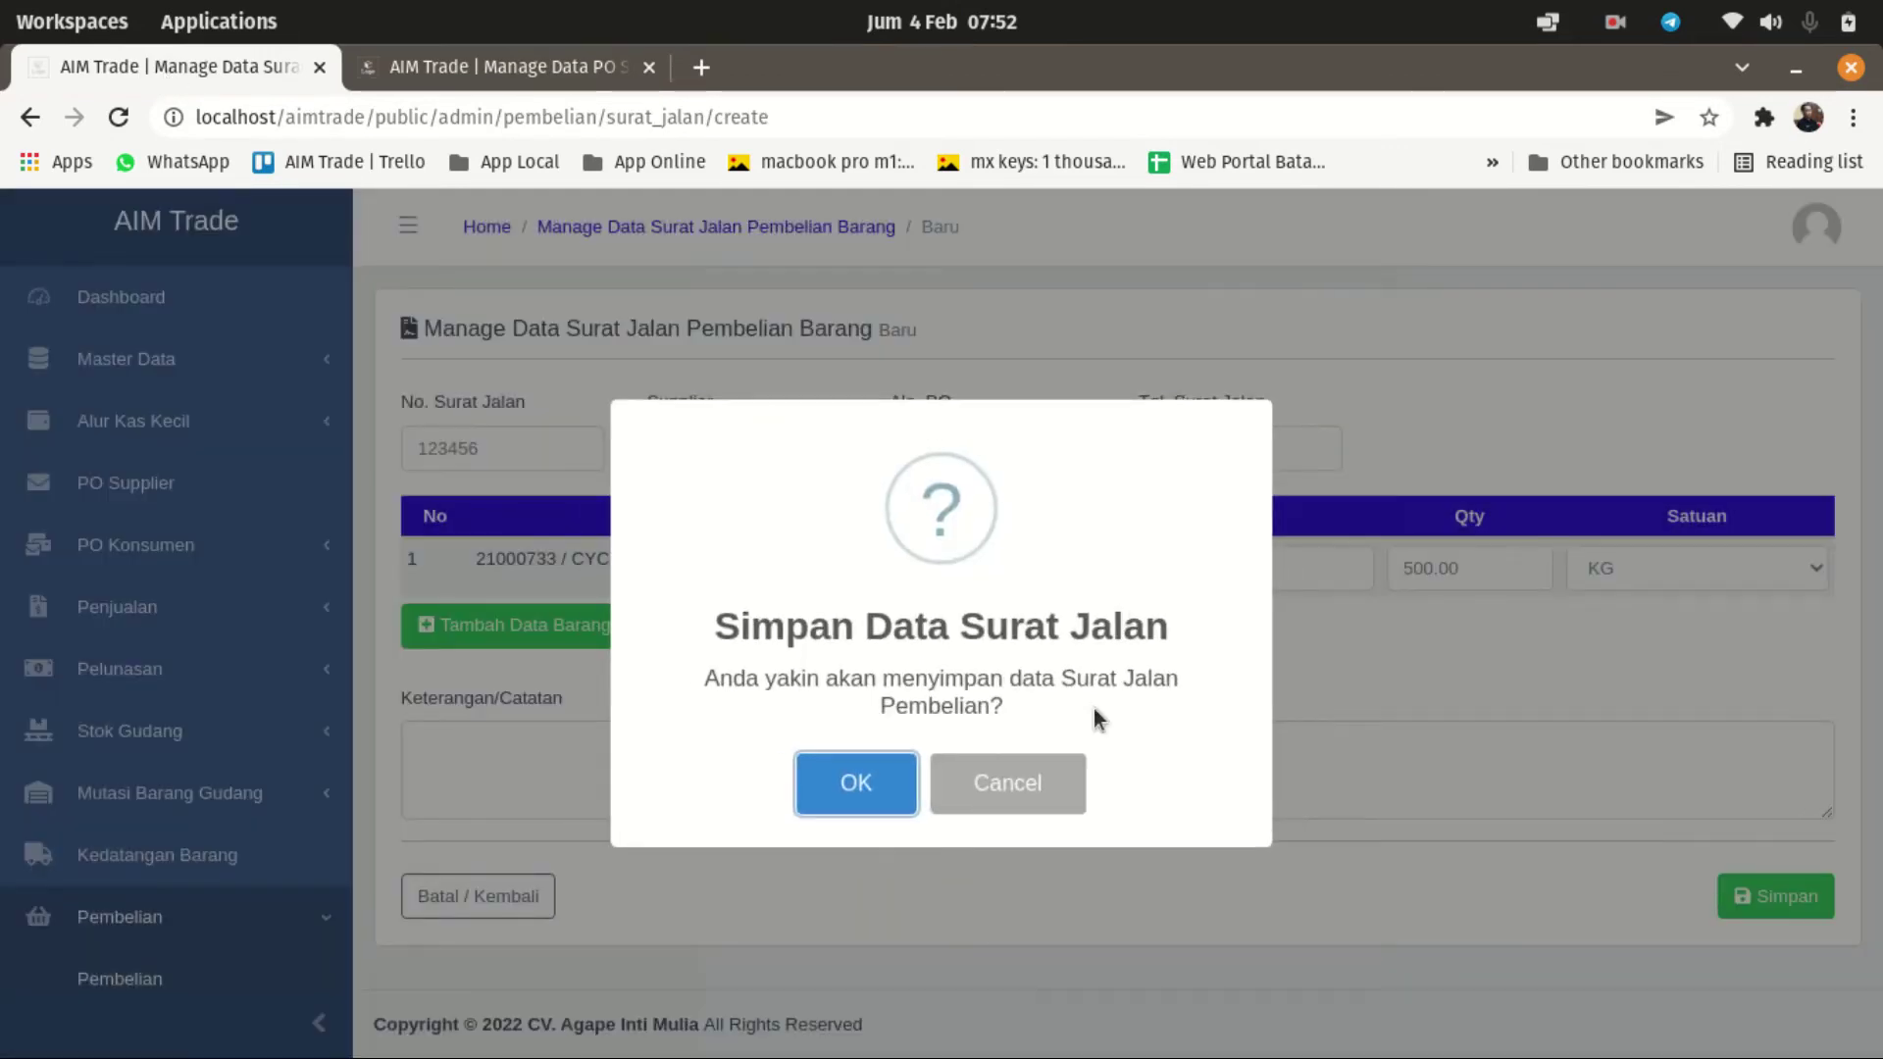
{"action": "left_click", "coordinate": [854, 781]}
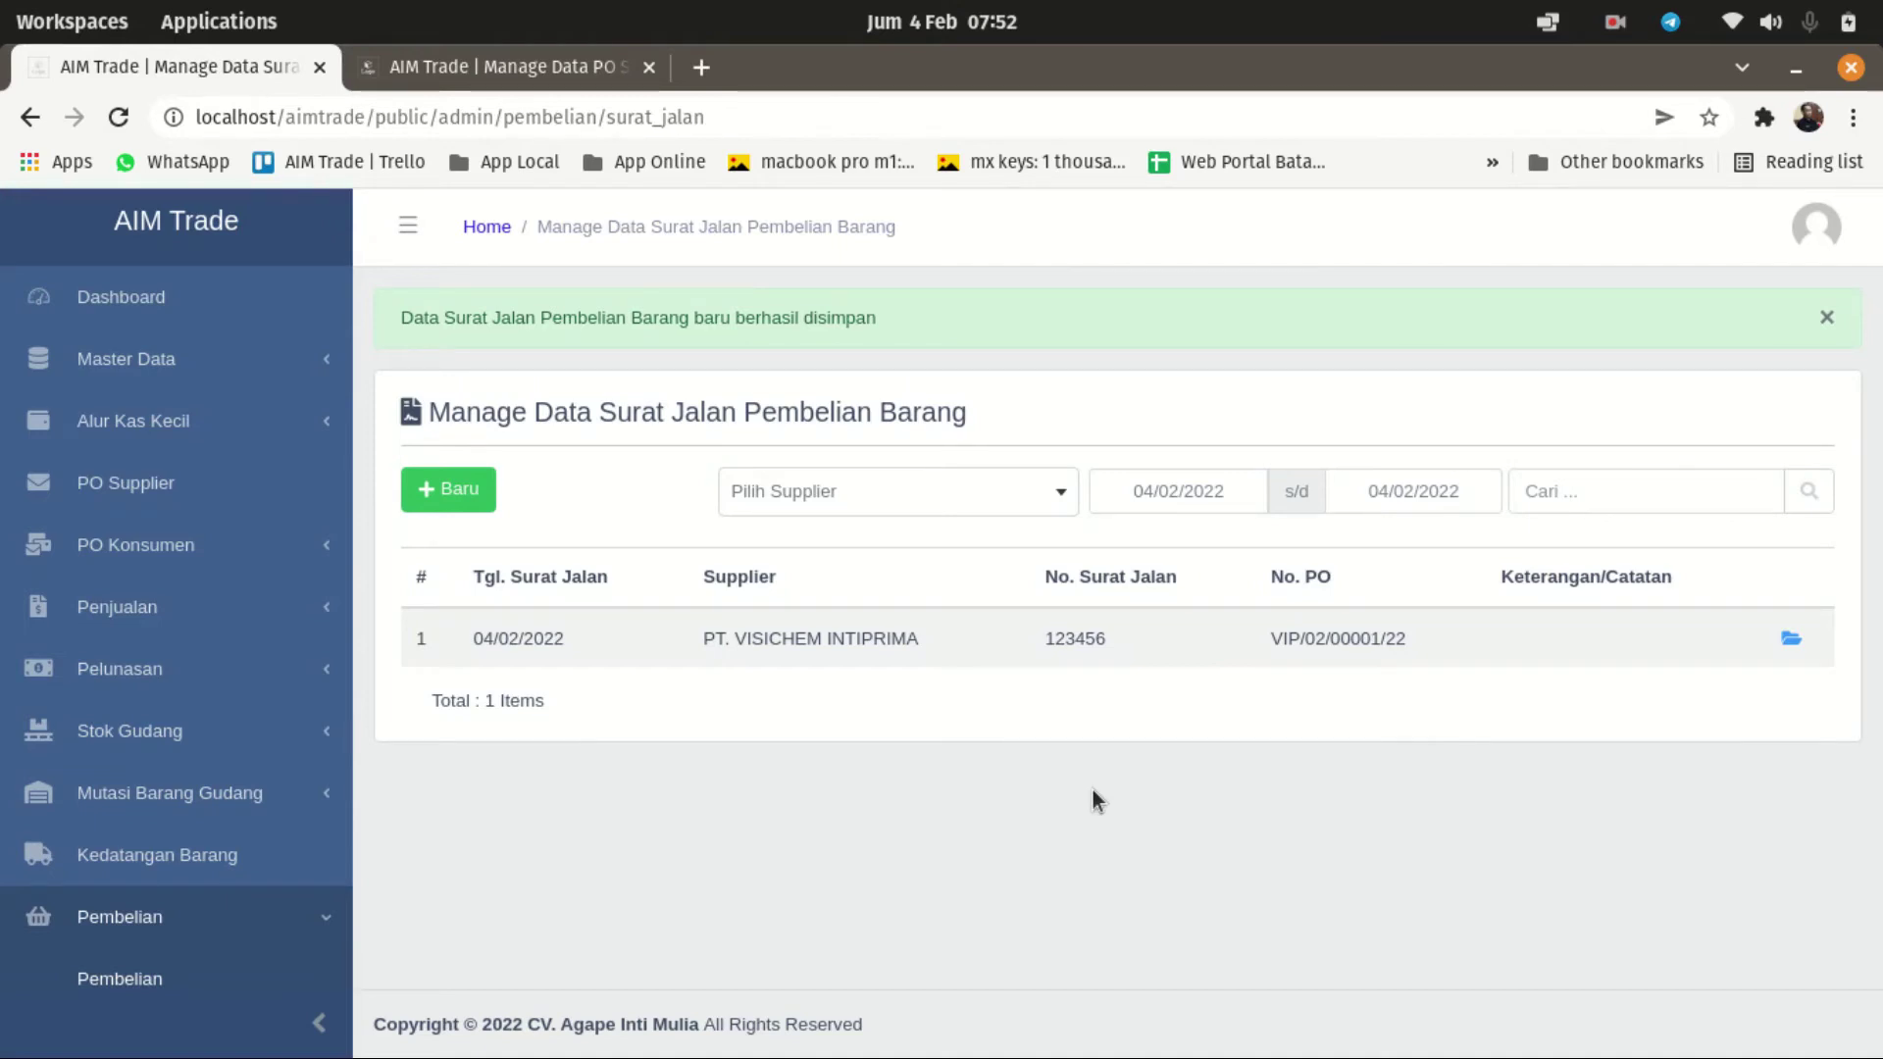
Step: Review the supplier PO's details in the second browser tab
{"action": "left_click", "coordinate": [461, 67]}
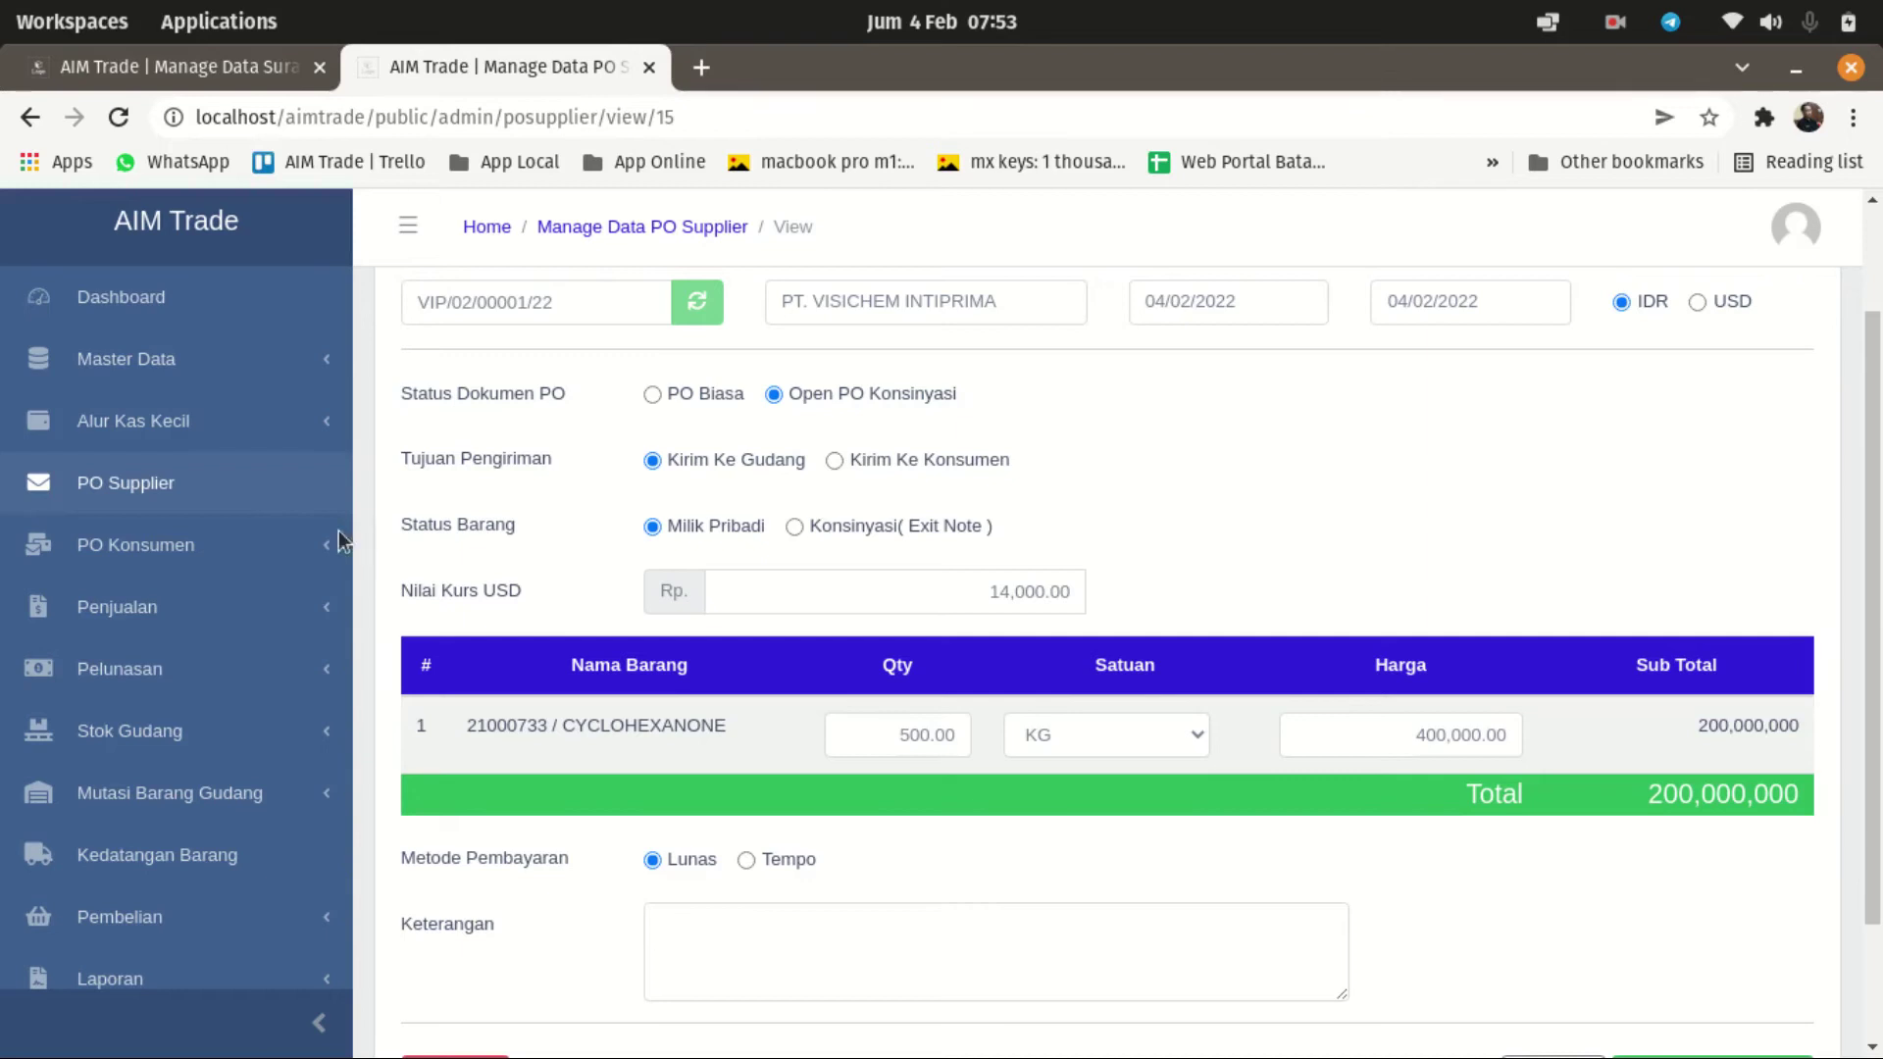
{"action": "scroll", "coordinate": [232, 546], "scroll_direction": "down", "scroll_amount": 2}
{"action": "scroll", "coordinate": [244, 575], "scroll_direction": "up", "scroll_amount": 2}
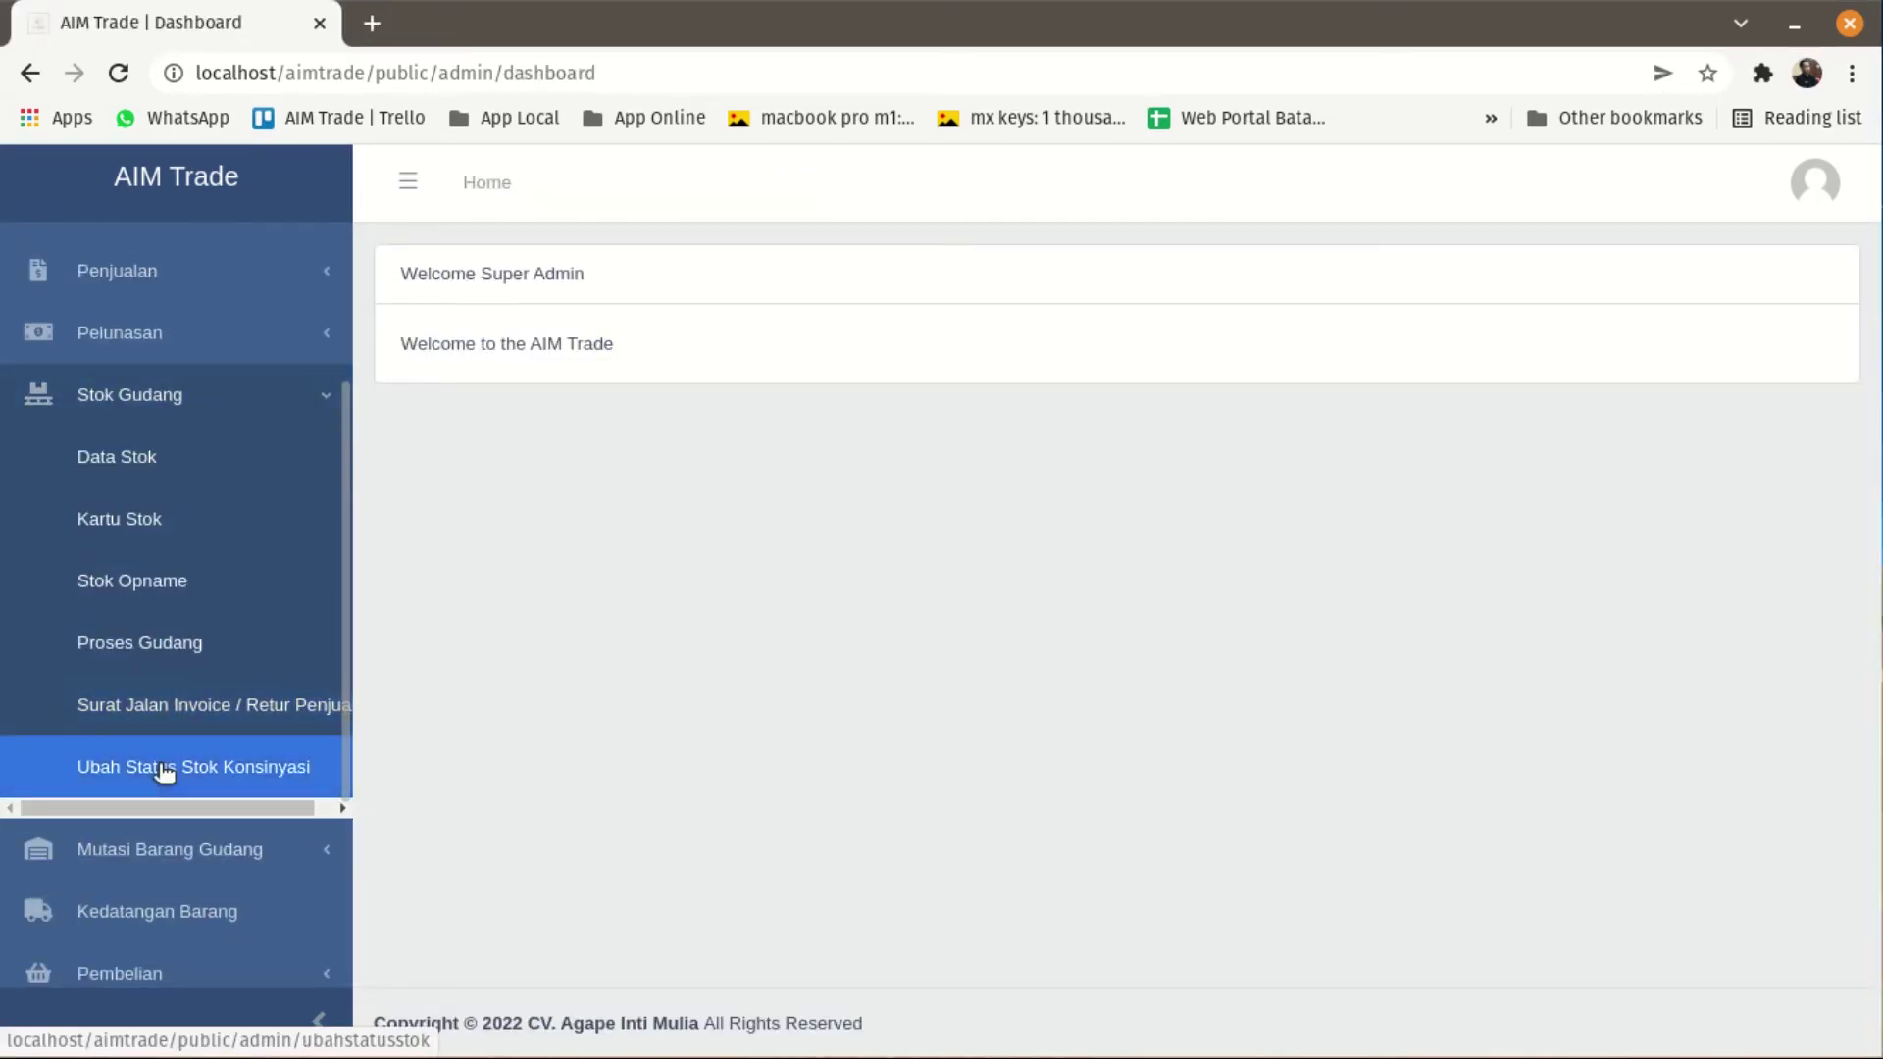
Step: Open the Ubah Status Stok Konsinyasi page of the warehouse stock section
{"action": "left_click", "coordinate": [163, 771]}
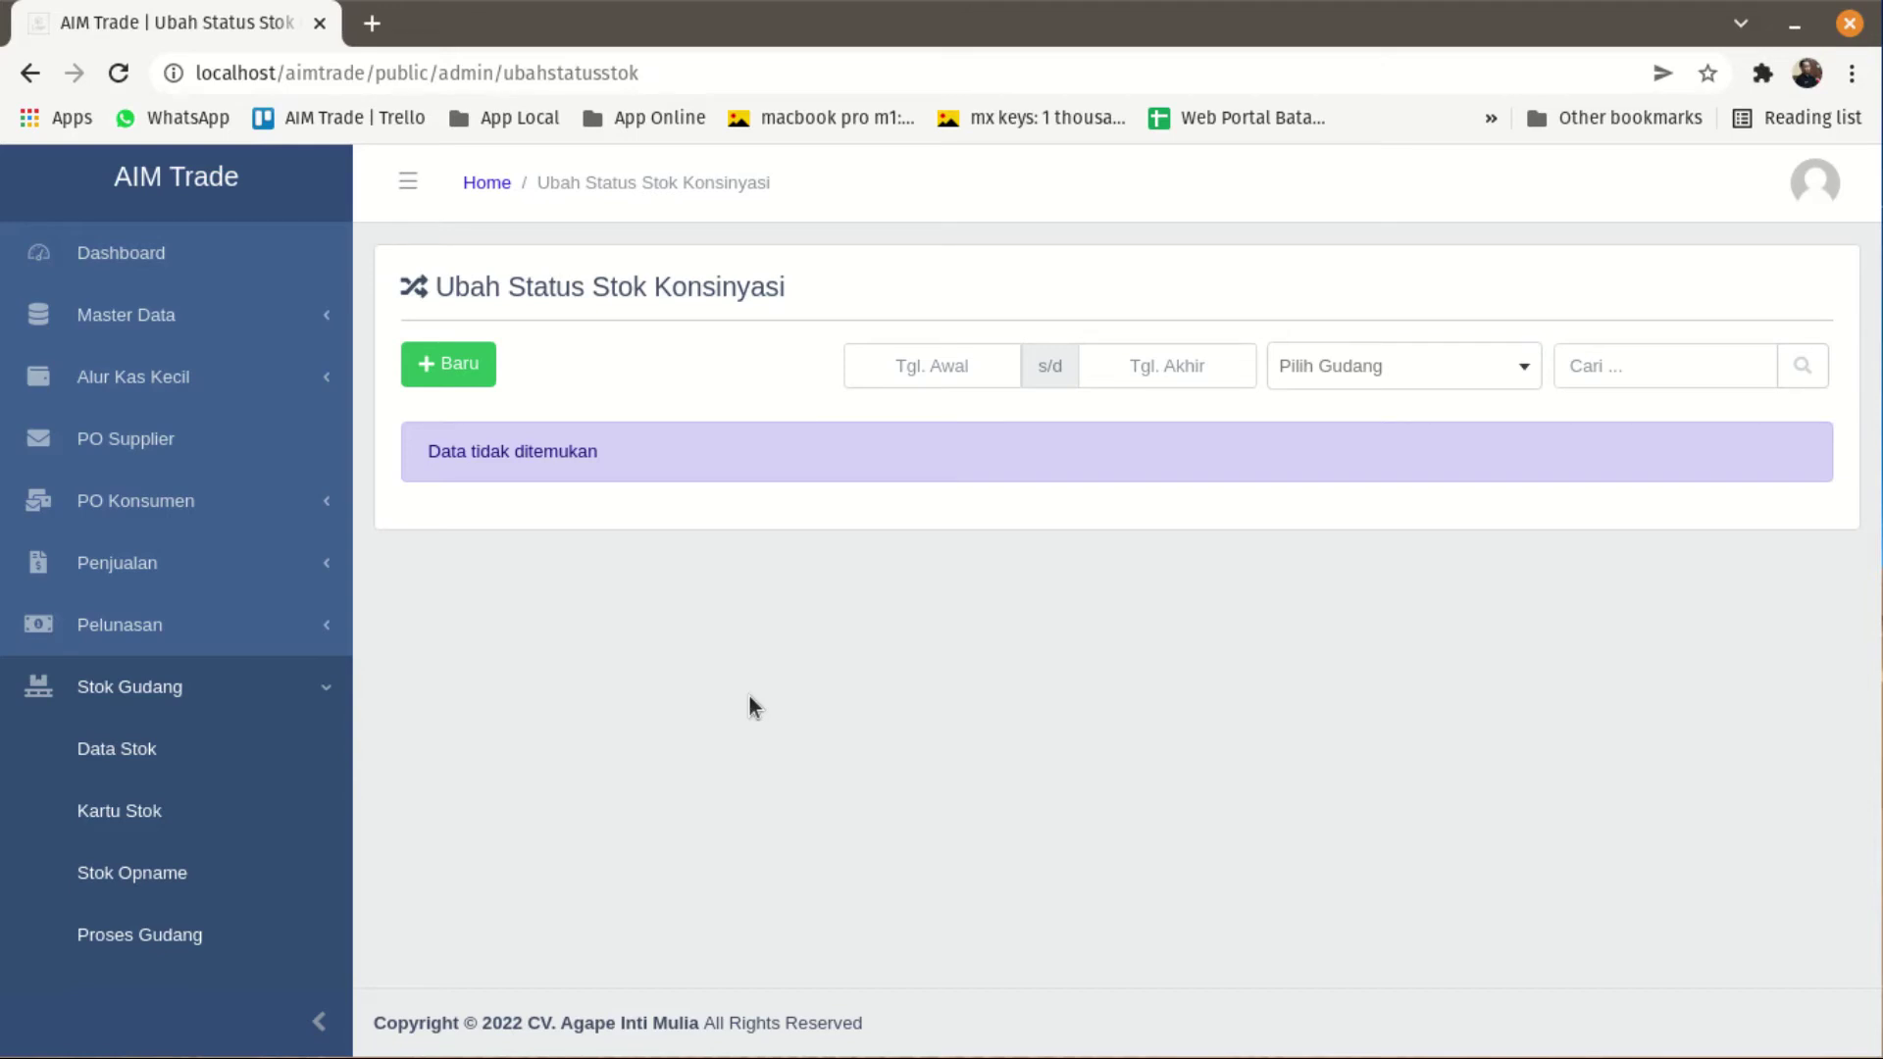
{"action": "scroll", "coordinate": [193, 765], "scroll_direction": "down", "scroll_amount": 4}
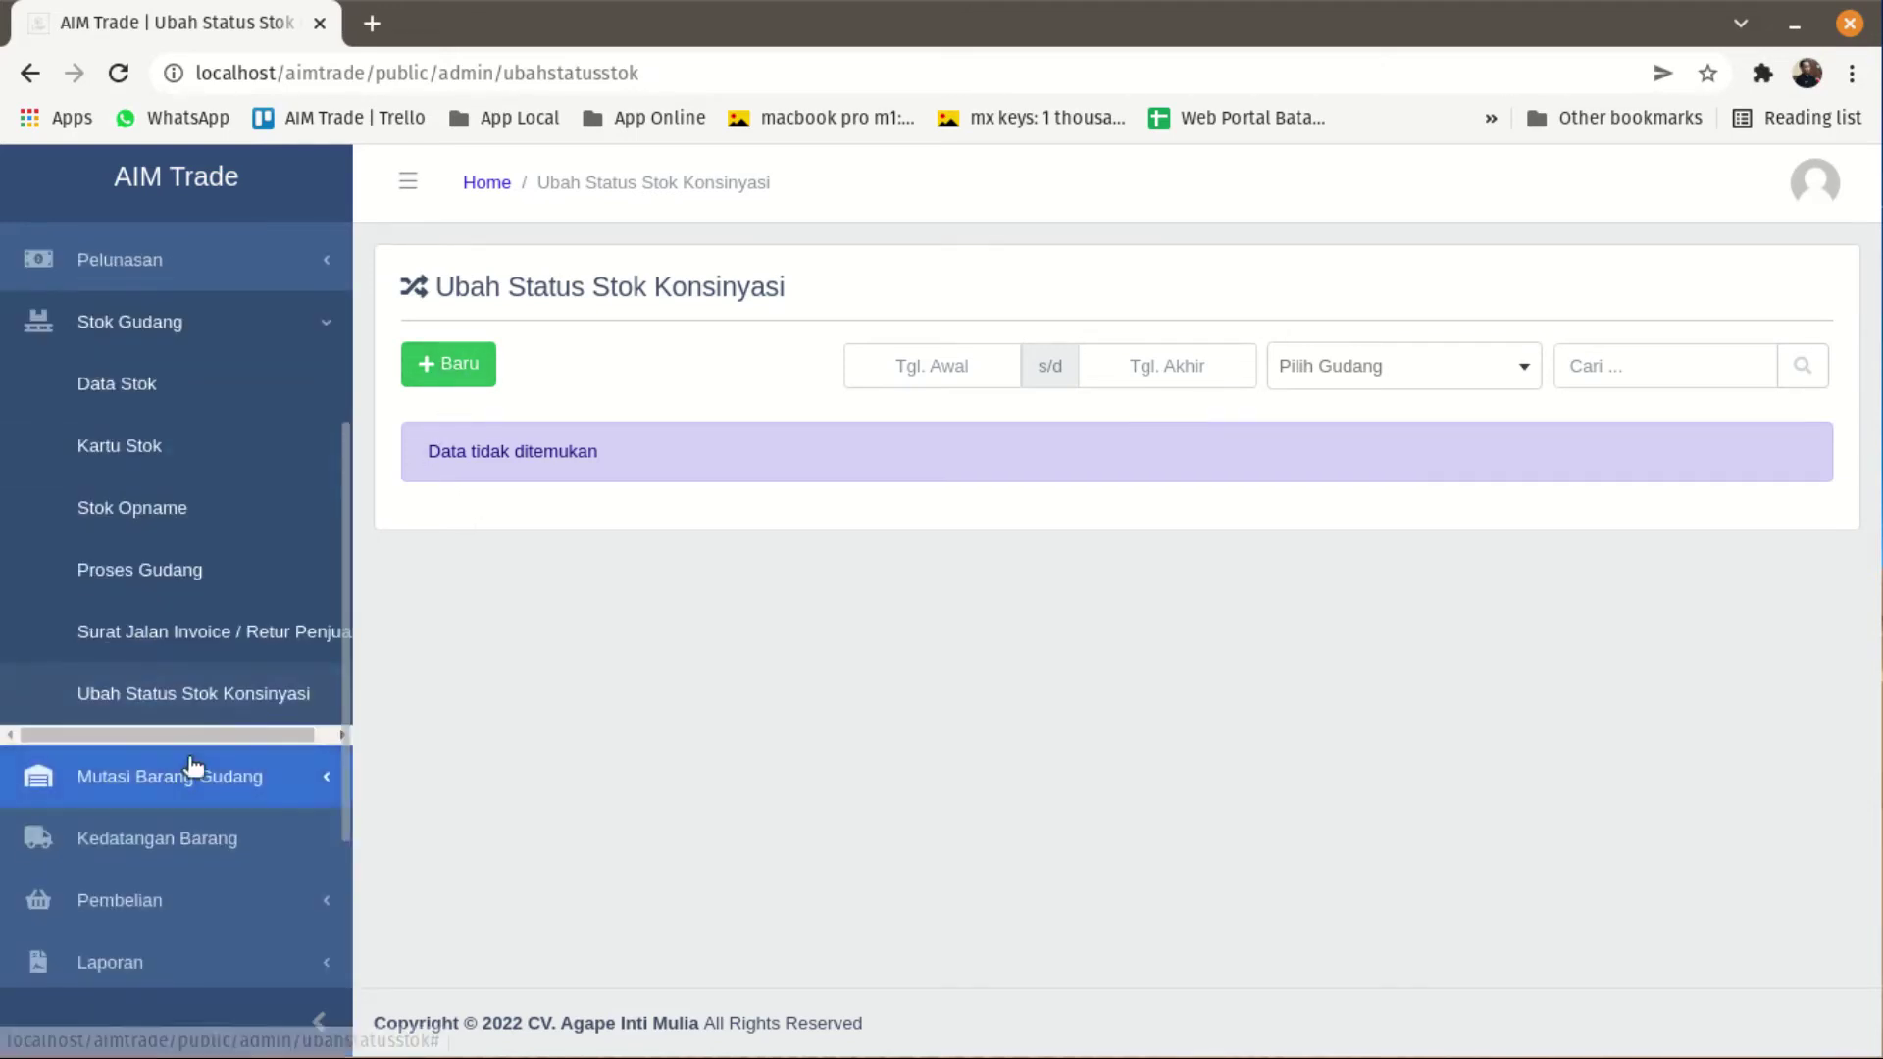
{"action": "scroll", "coordinate": [186, 589], "scroll_direction": "up", "scroll_amount": 3}
{"action": "left_click", "coordinate": [166, 540]}
{"action": "left_click", "coordinate": [191, 547]}
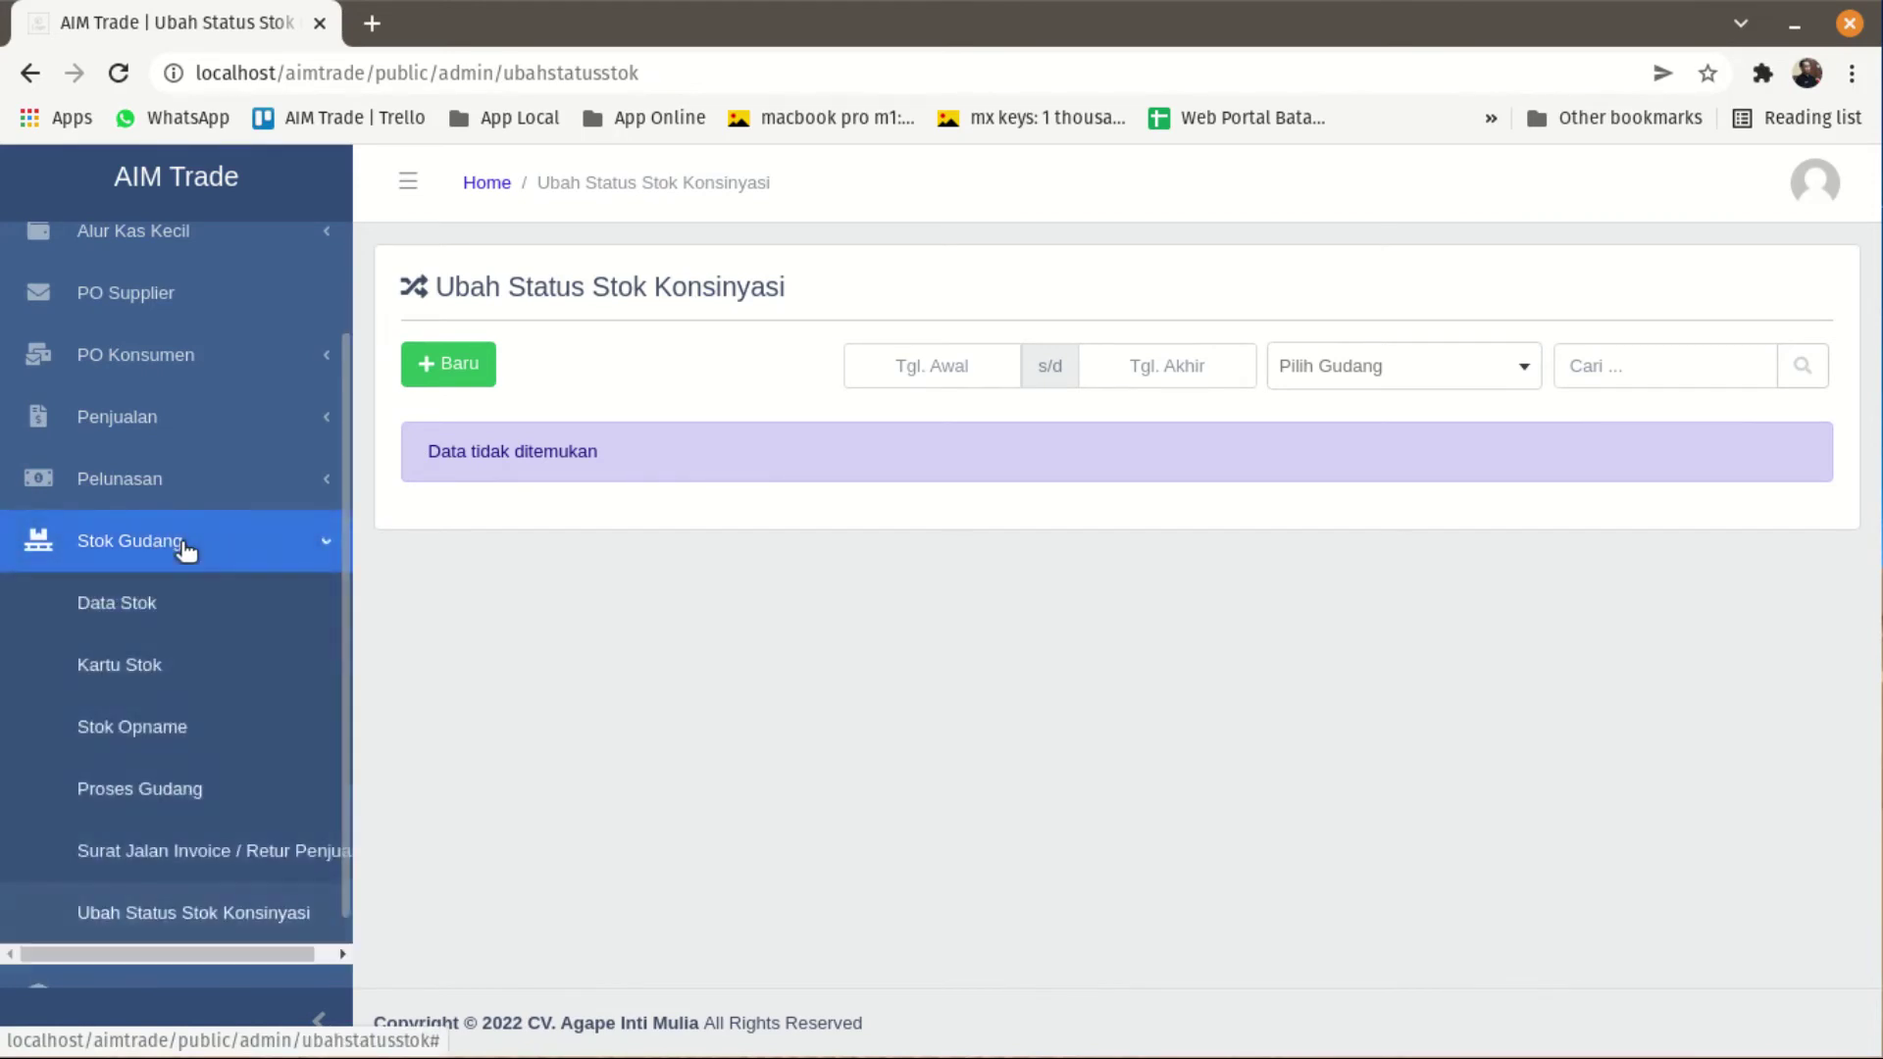
{"action": "left_click", "coordinate": [128, 912]}
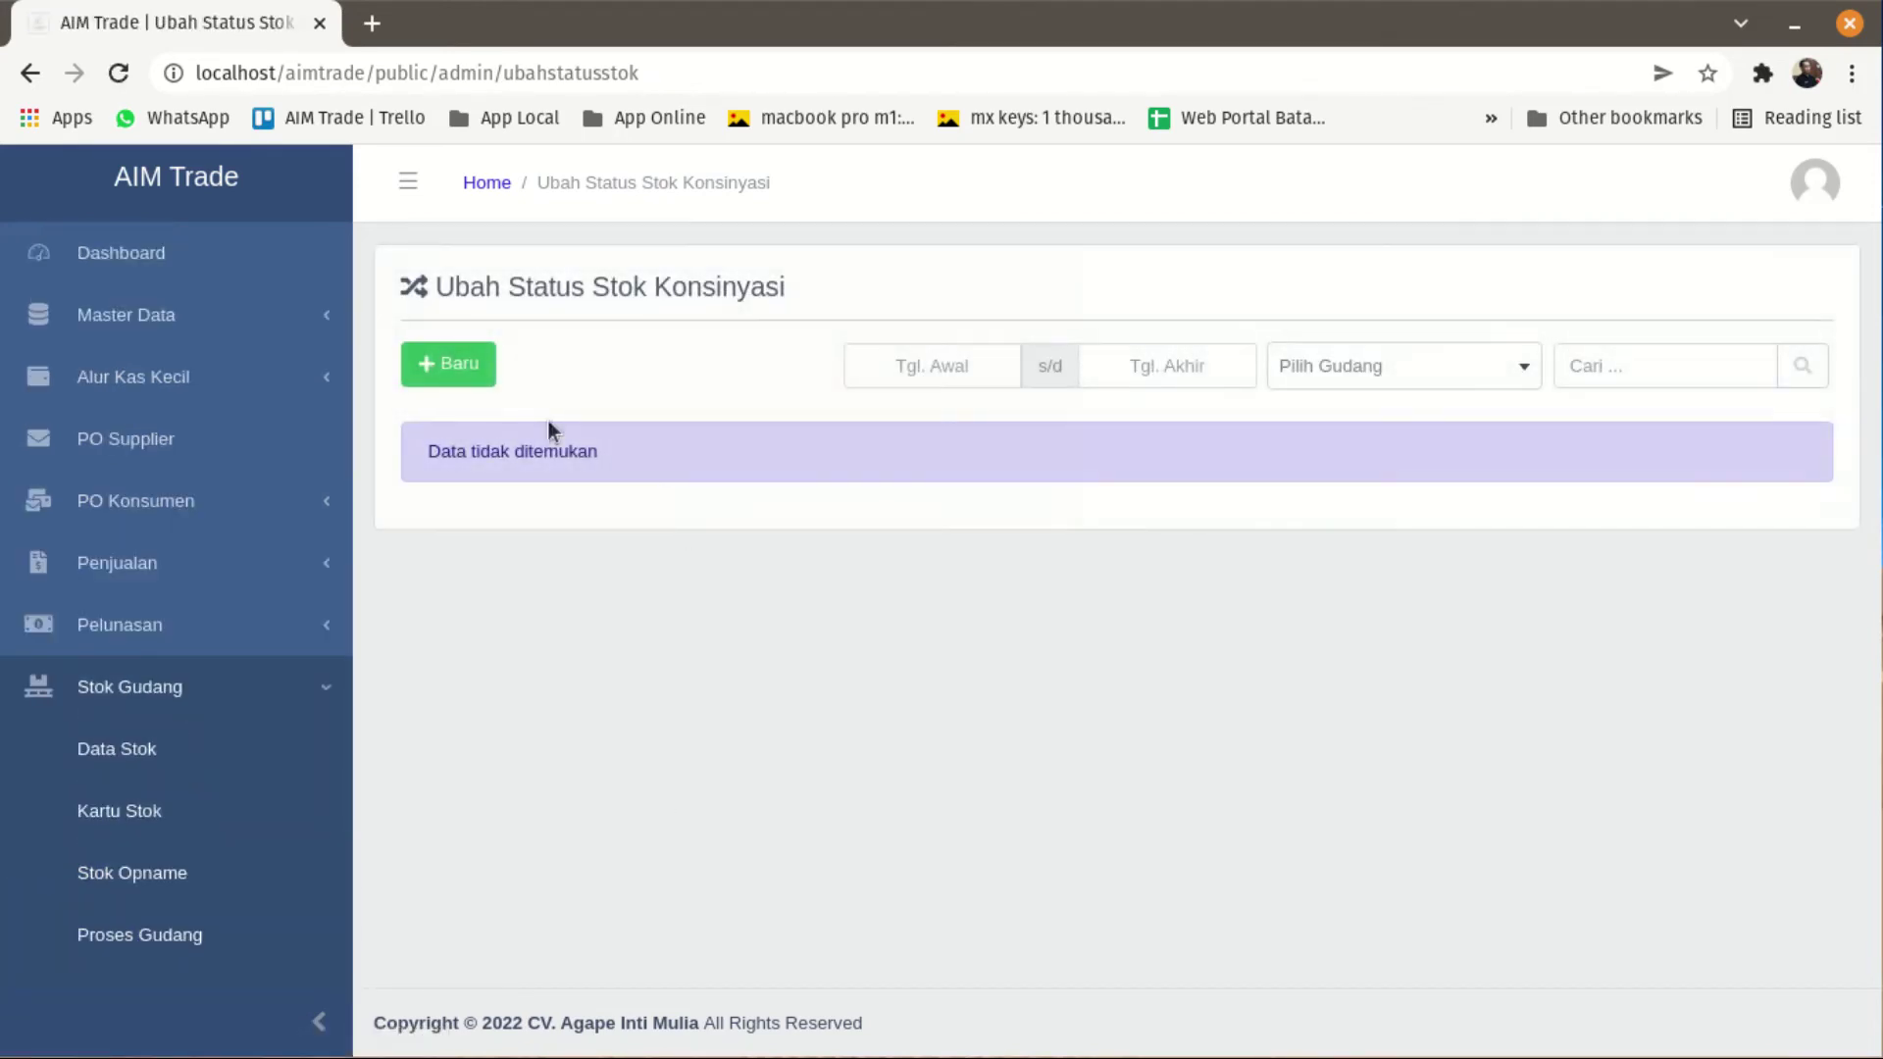
Step: Start a new consignment stock status change with Good Stock as Target Gudang and the most recent supplier PO as No. PO Barang Konsinyasi
{"action": "left_click", "coordinate": [471, 368]}
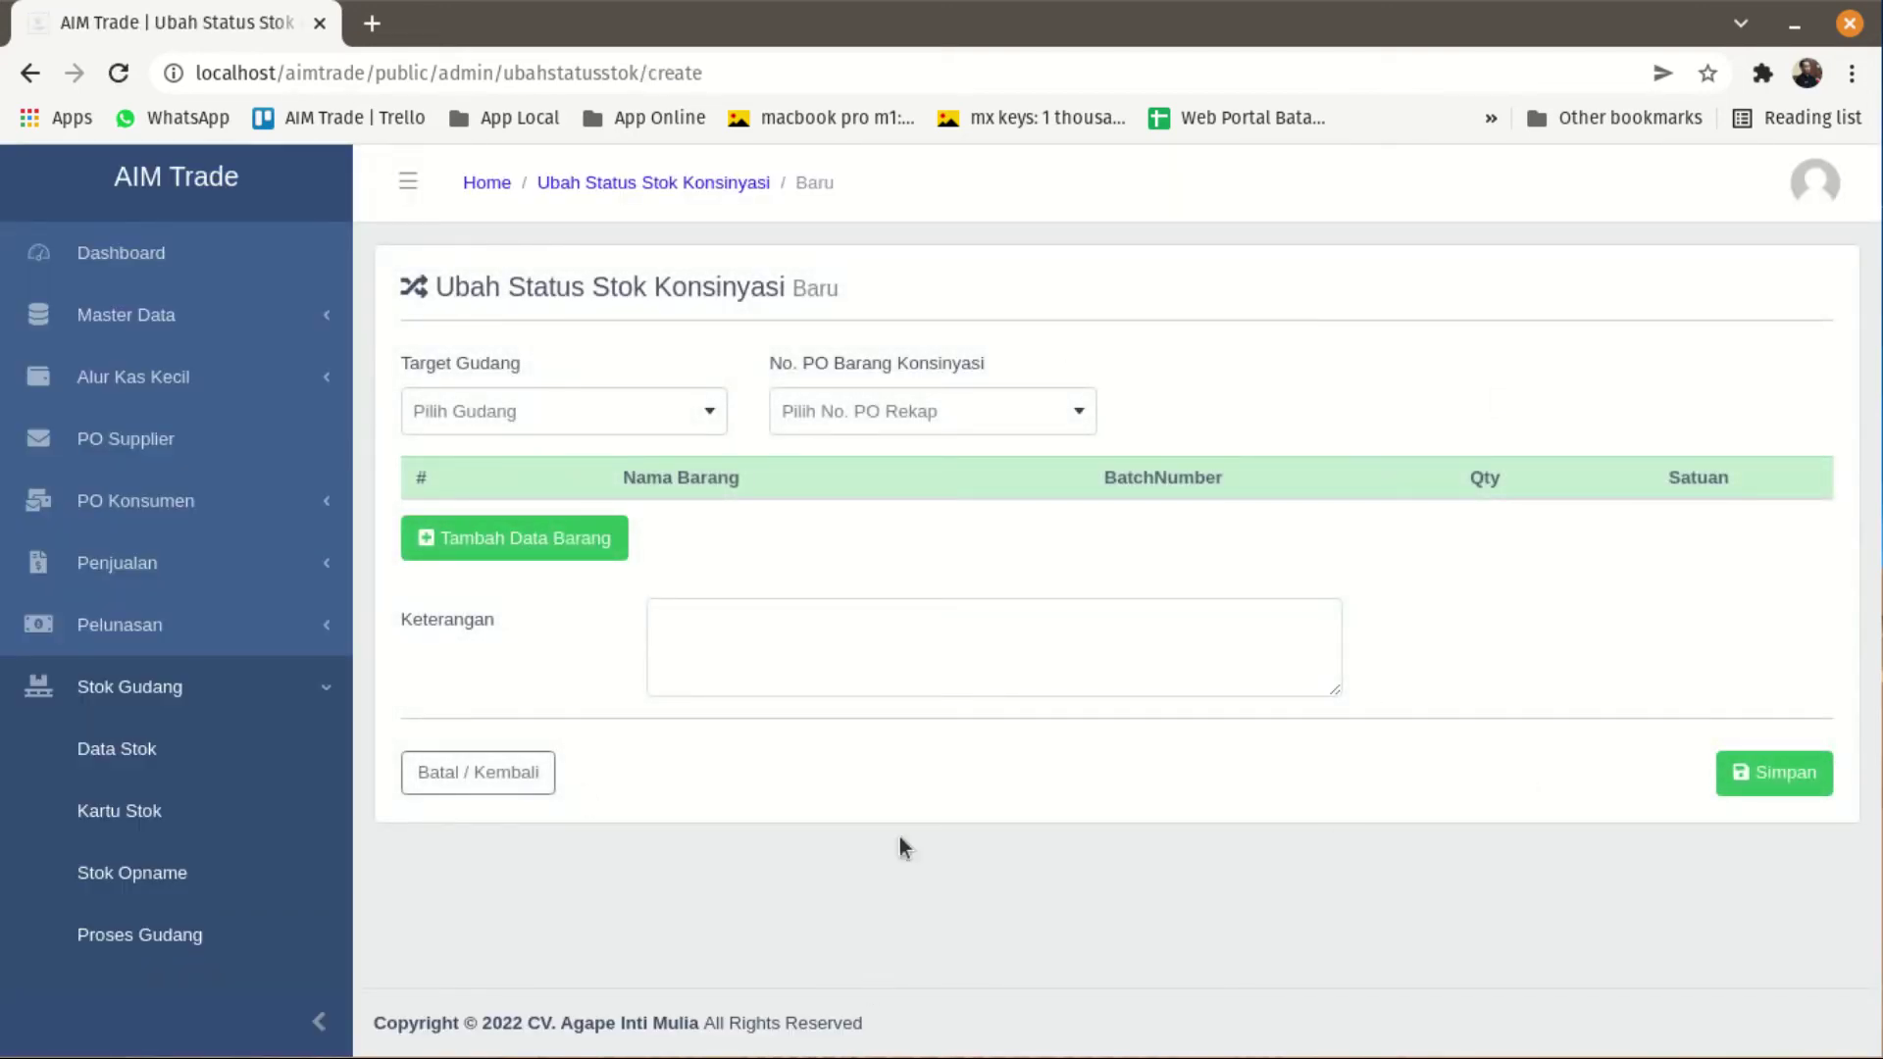
{"action": "left_click", "coordinate": [614, 429]}
{"action": "left_click", "coordinate": [591, 506]}
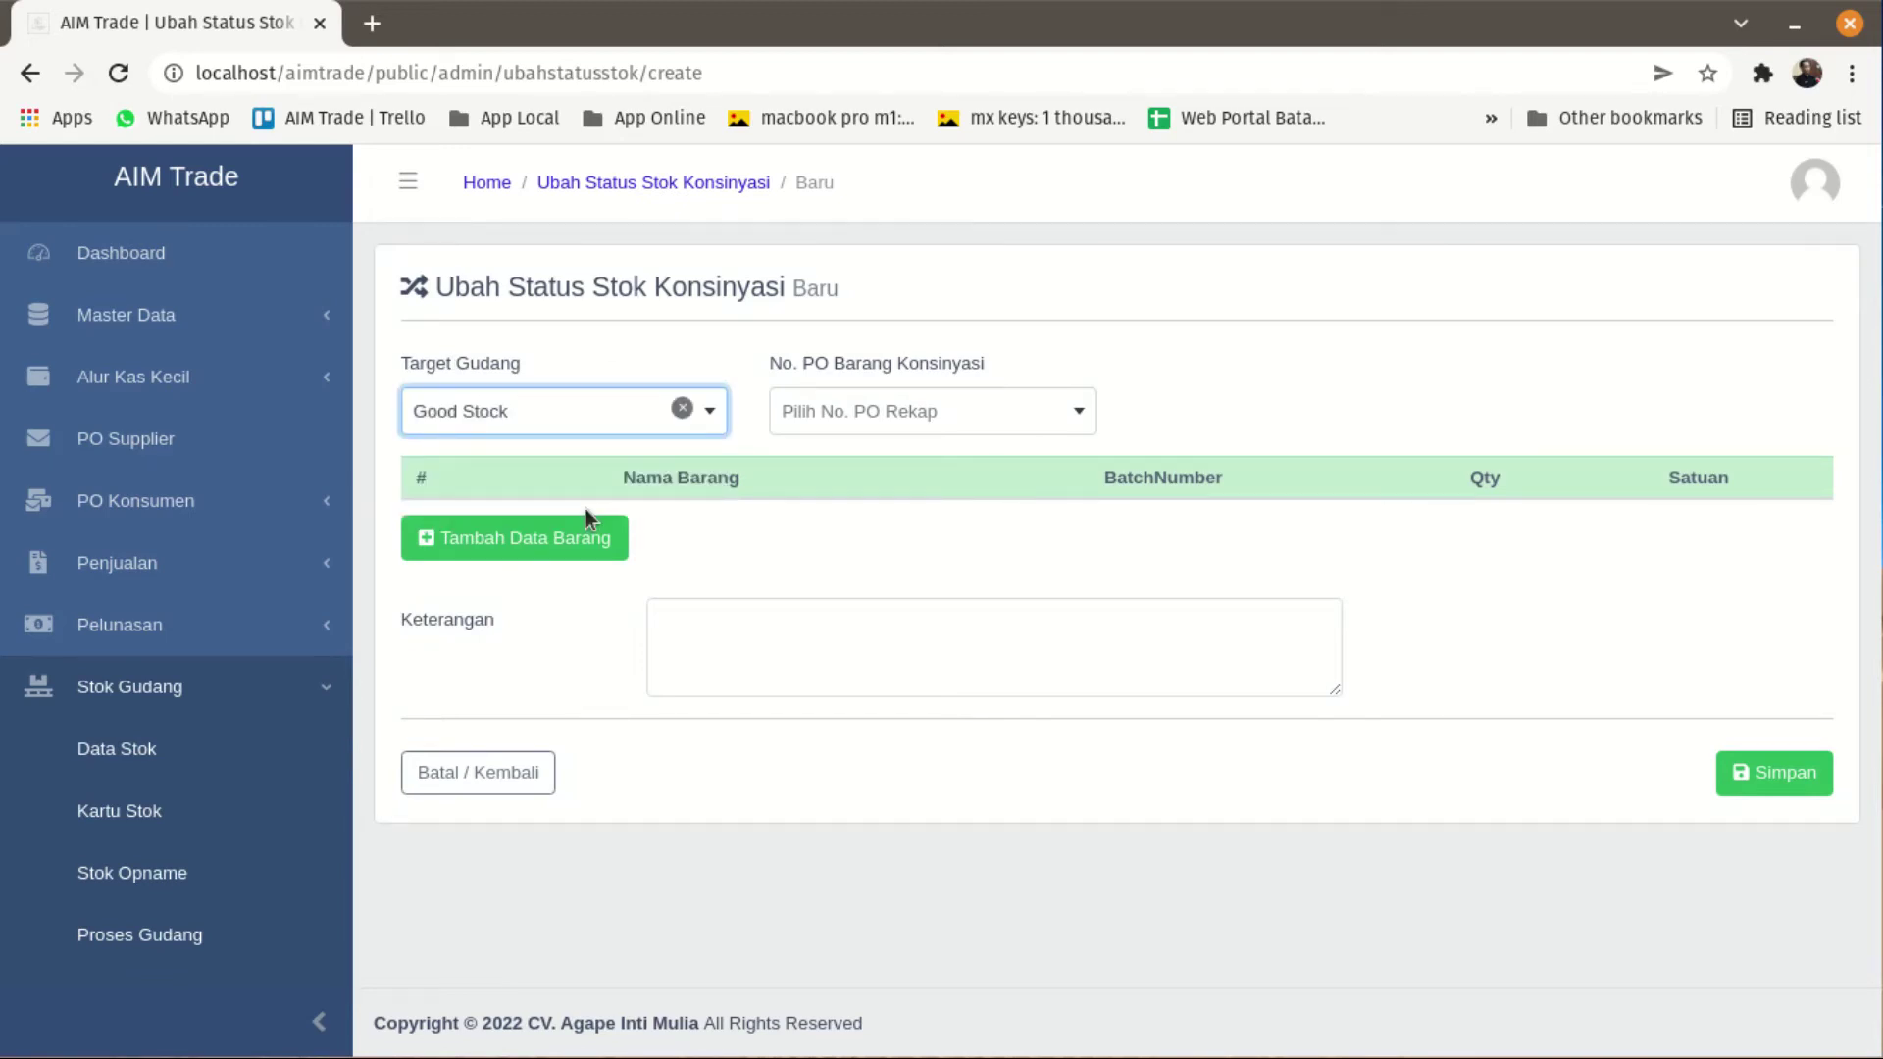
{"action": "left_click", "coordinate": [1002, 424]}
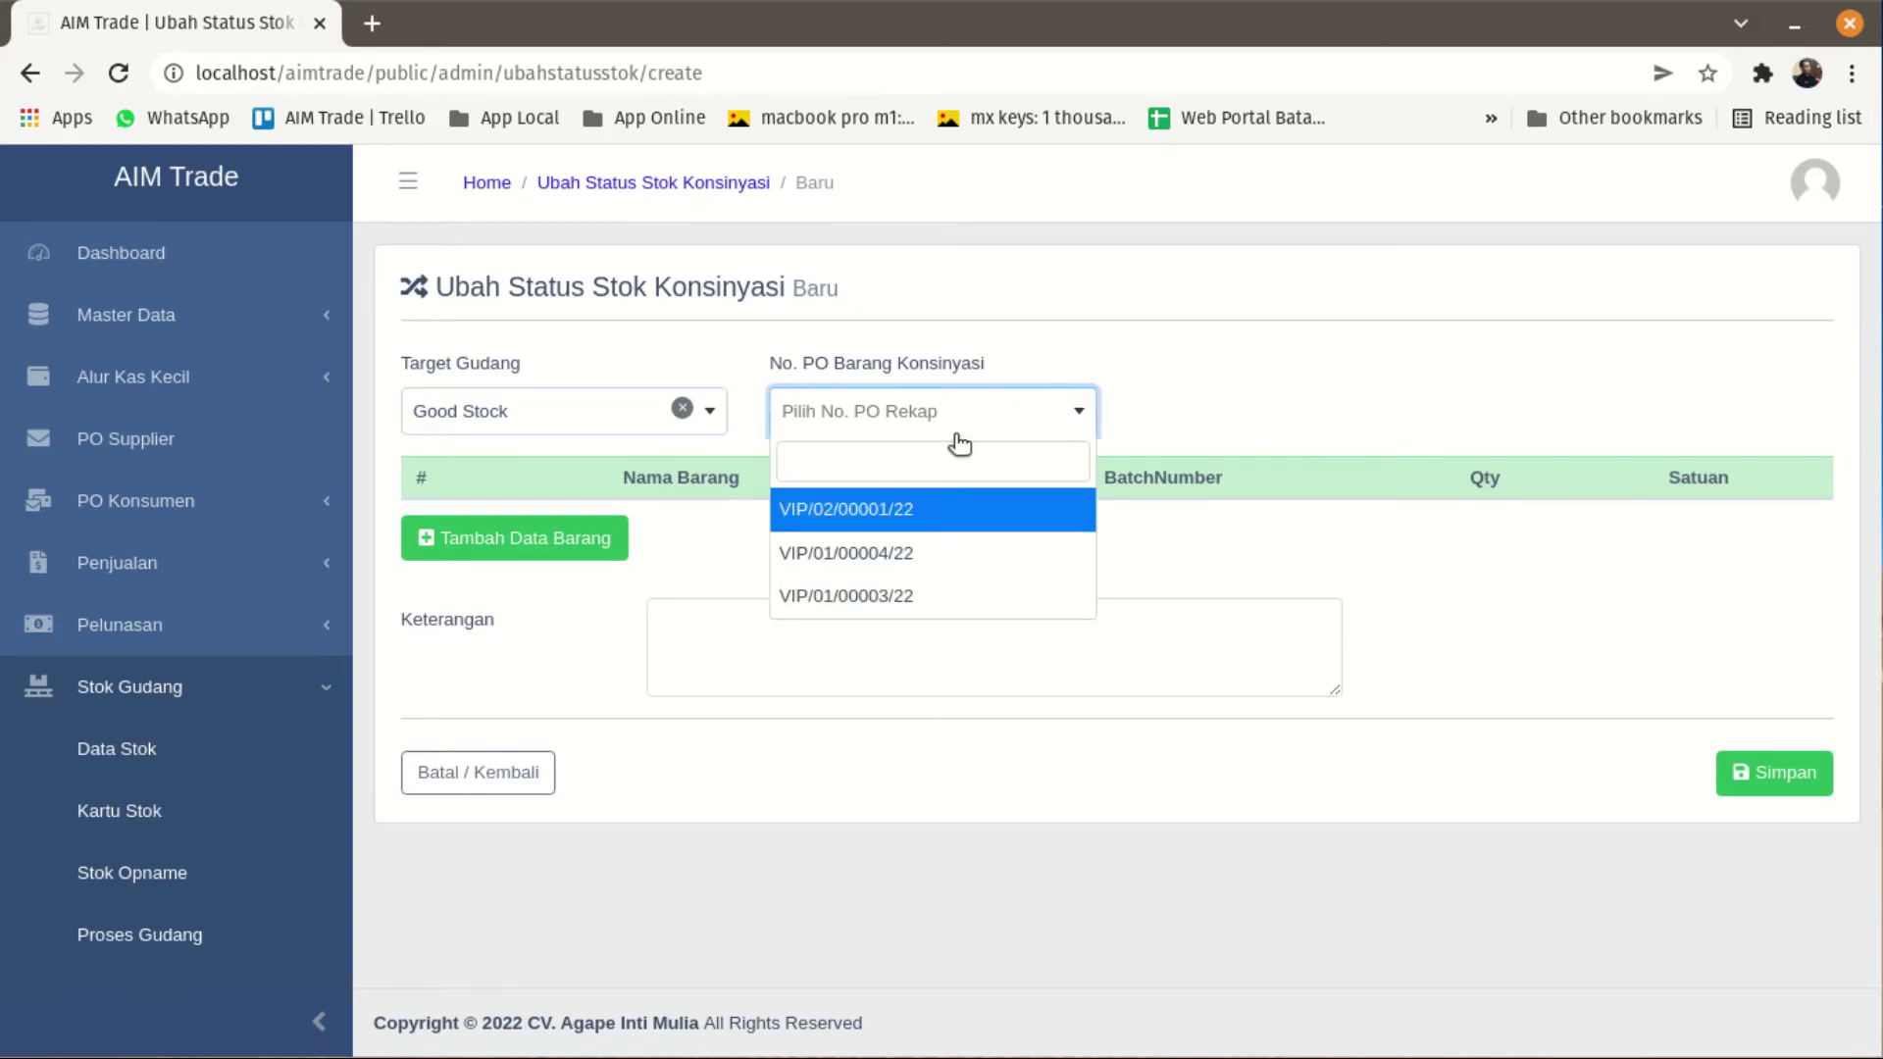
{"action": "left_click", "coordinate": [880, 518]}
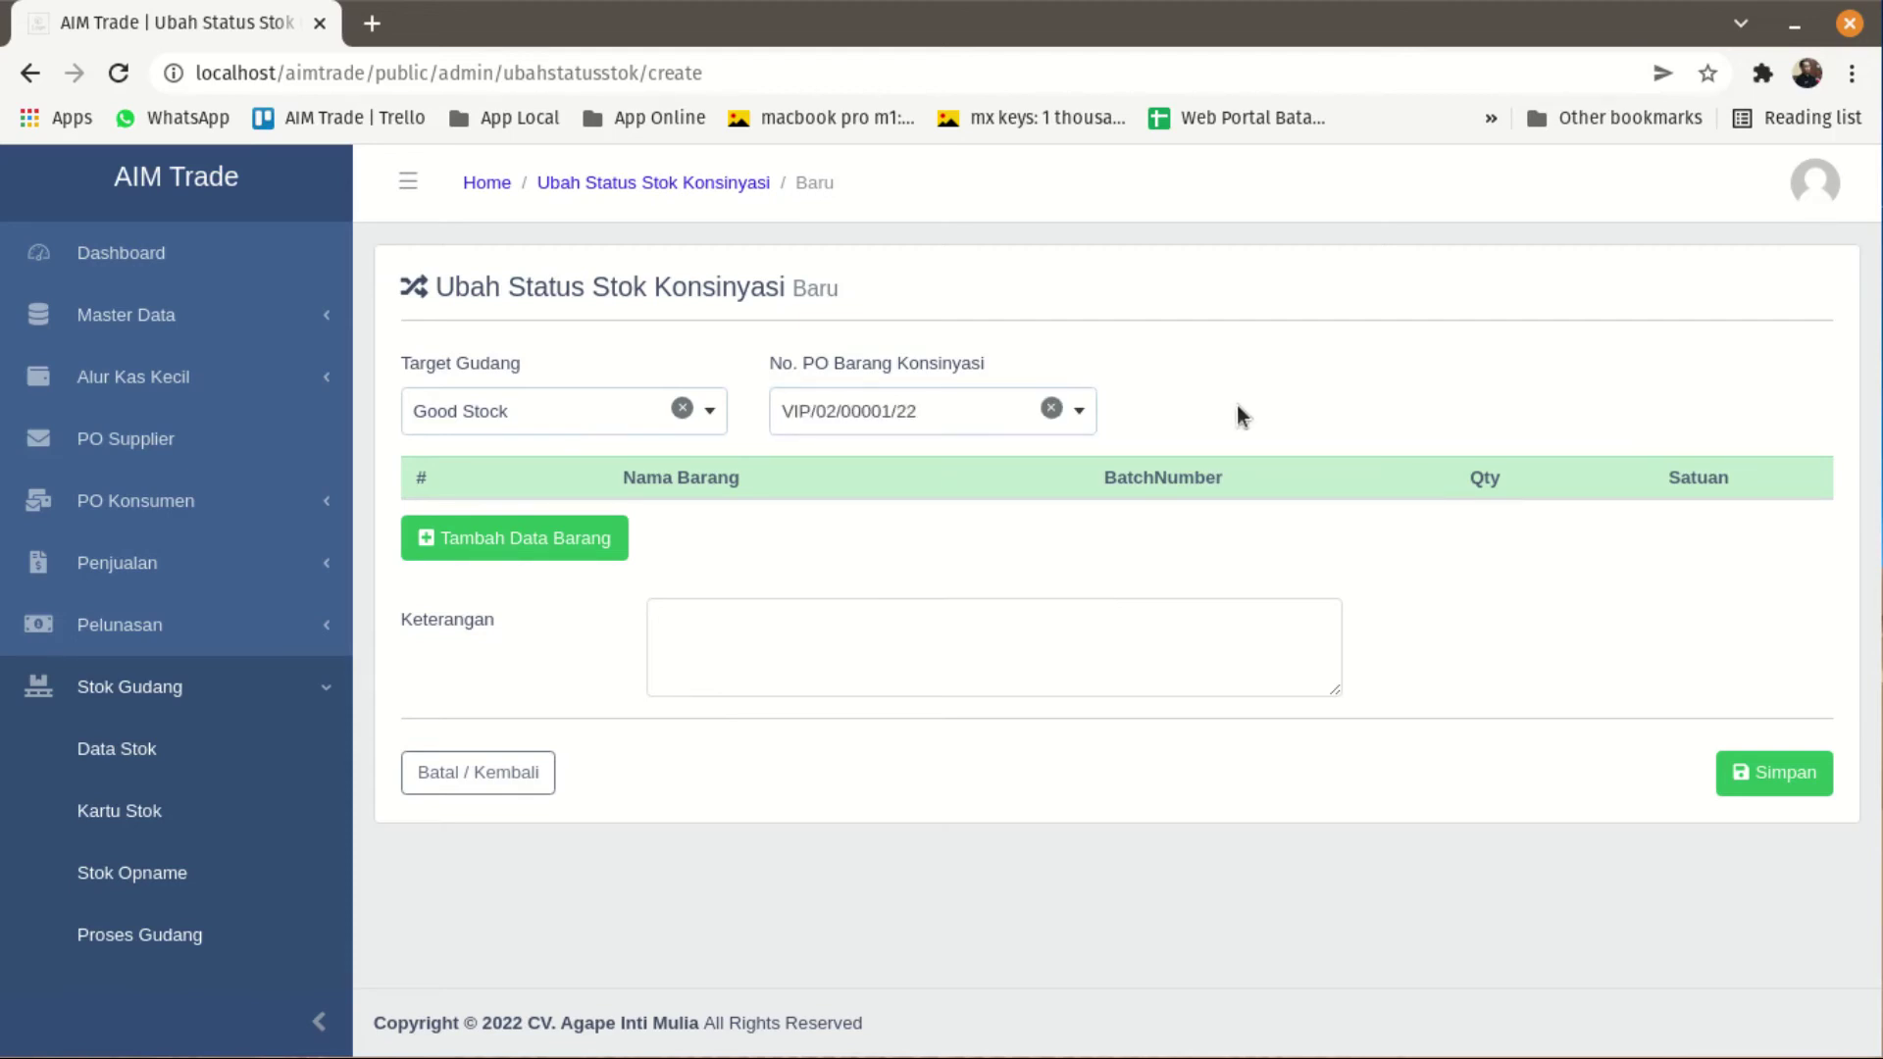
Step: Search the PO's consignment items and add 21000733 / CYCLOHEXANONE to the status change
{"action": "left_click", "coordinate": [534, 536]}
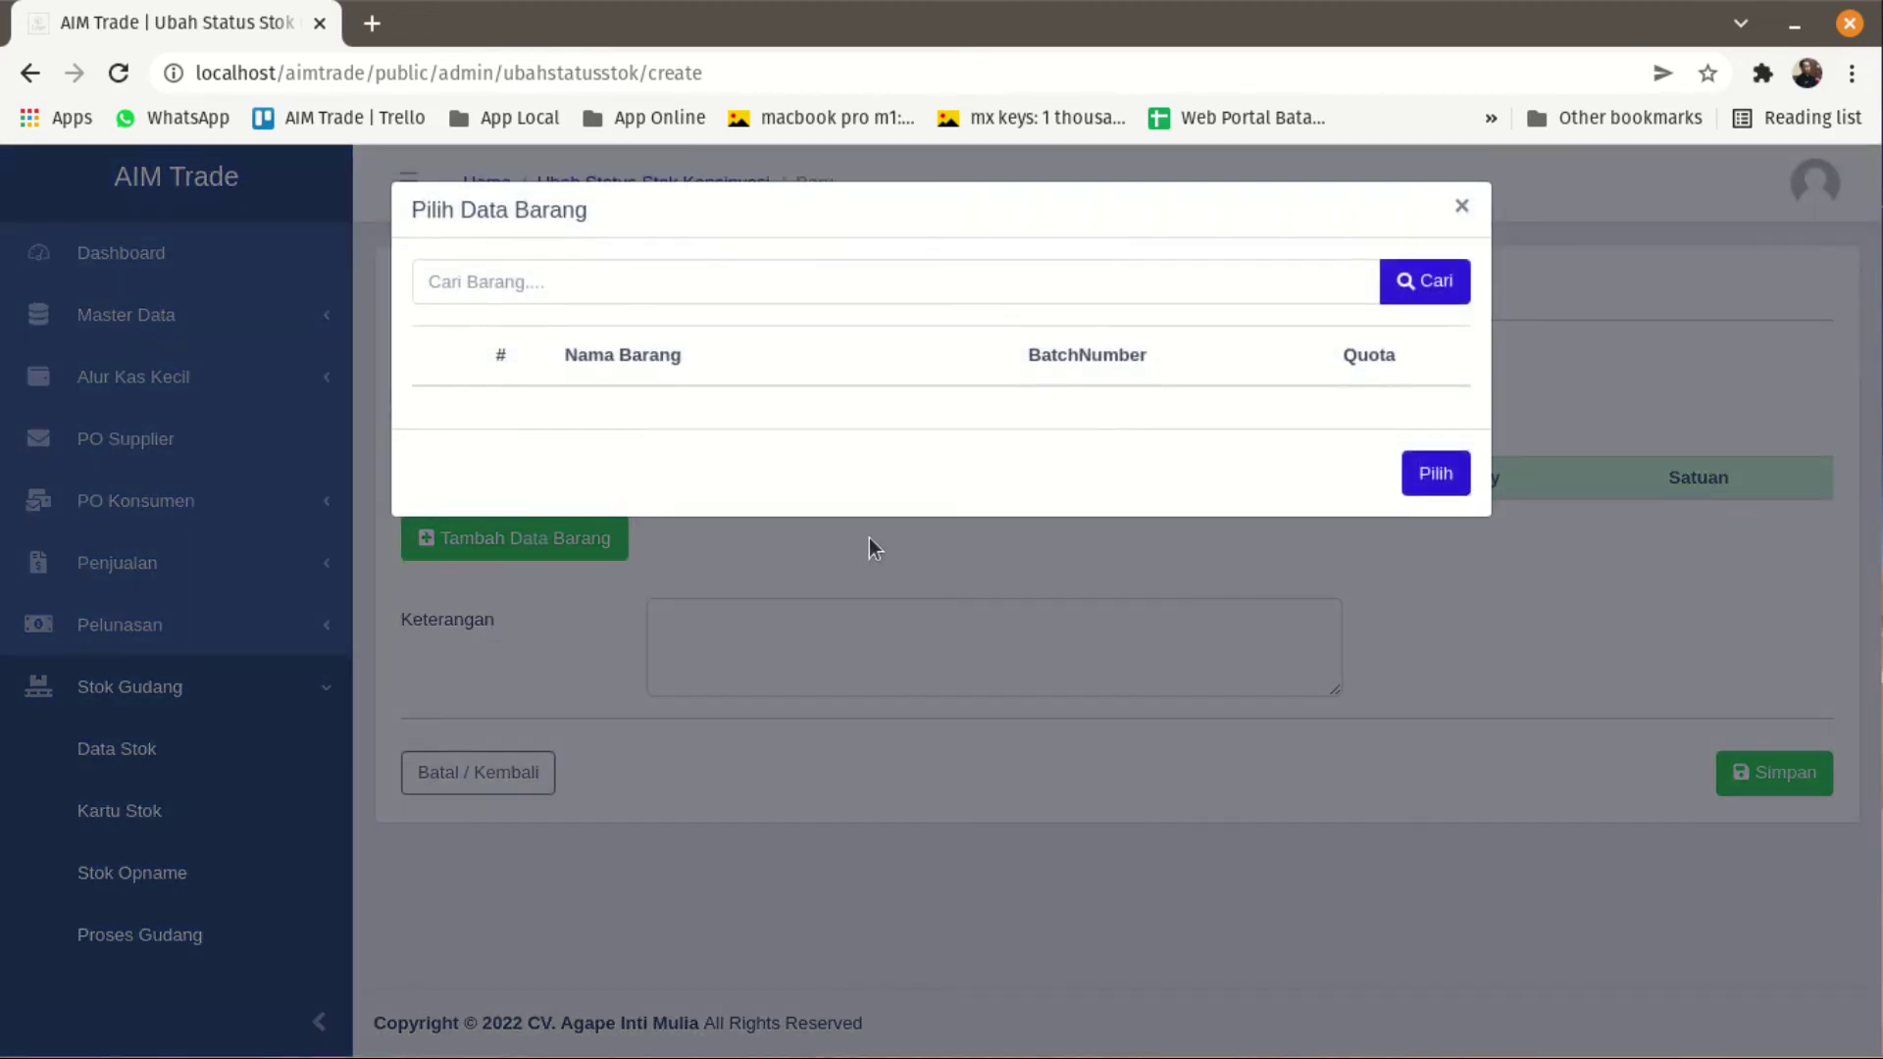
{"action": "left_click", "coordinate": [1396, 296]}
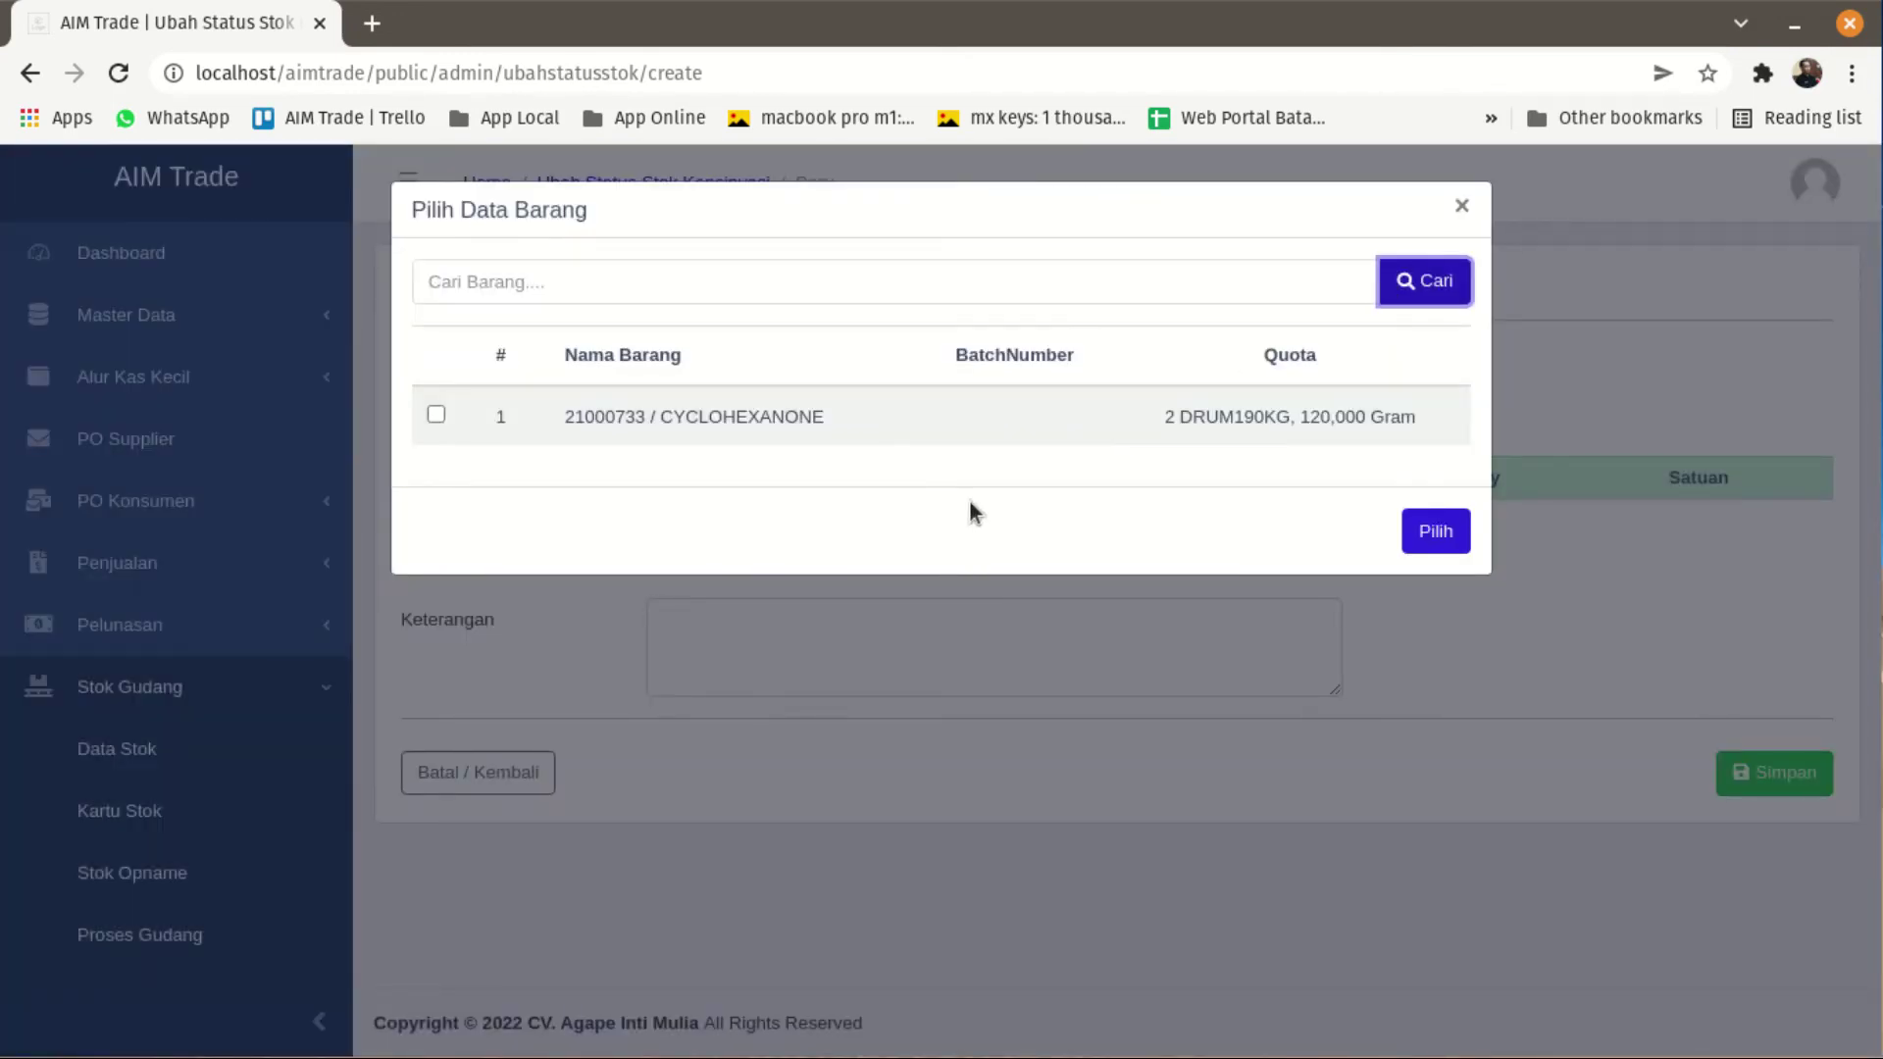
{"action": "left_click", "coordinate": [1461, 205]}
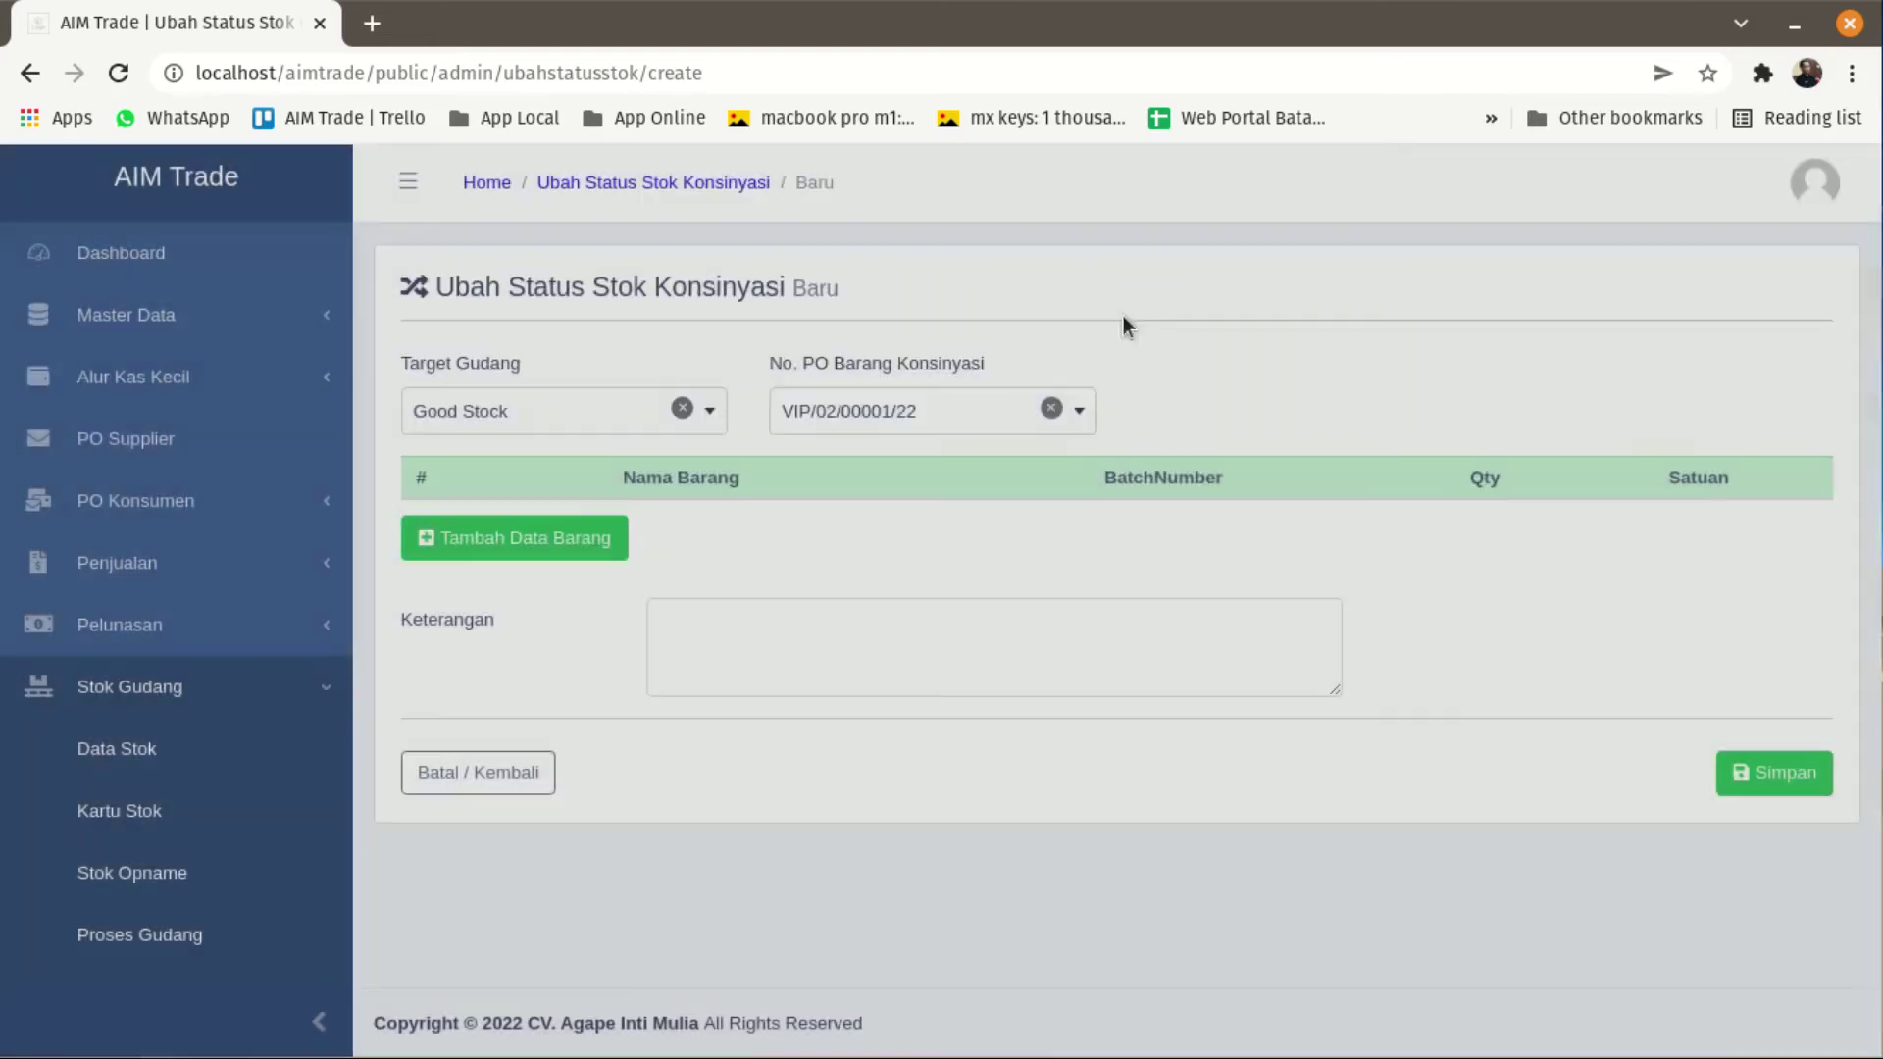
{"action": "left_click", "coordinate": [510, 549]}
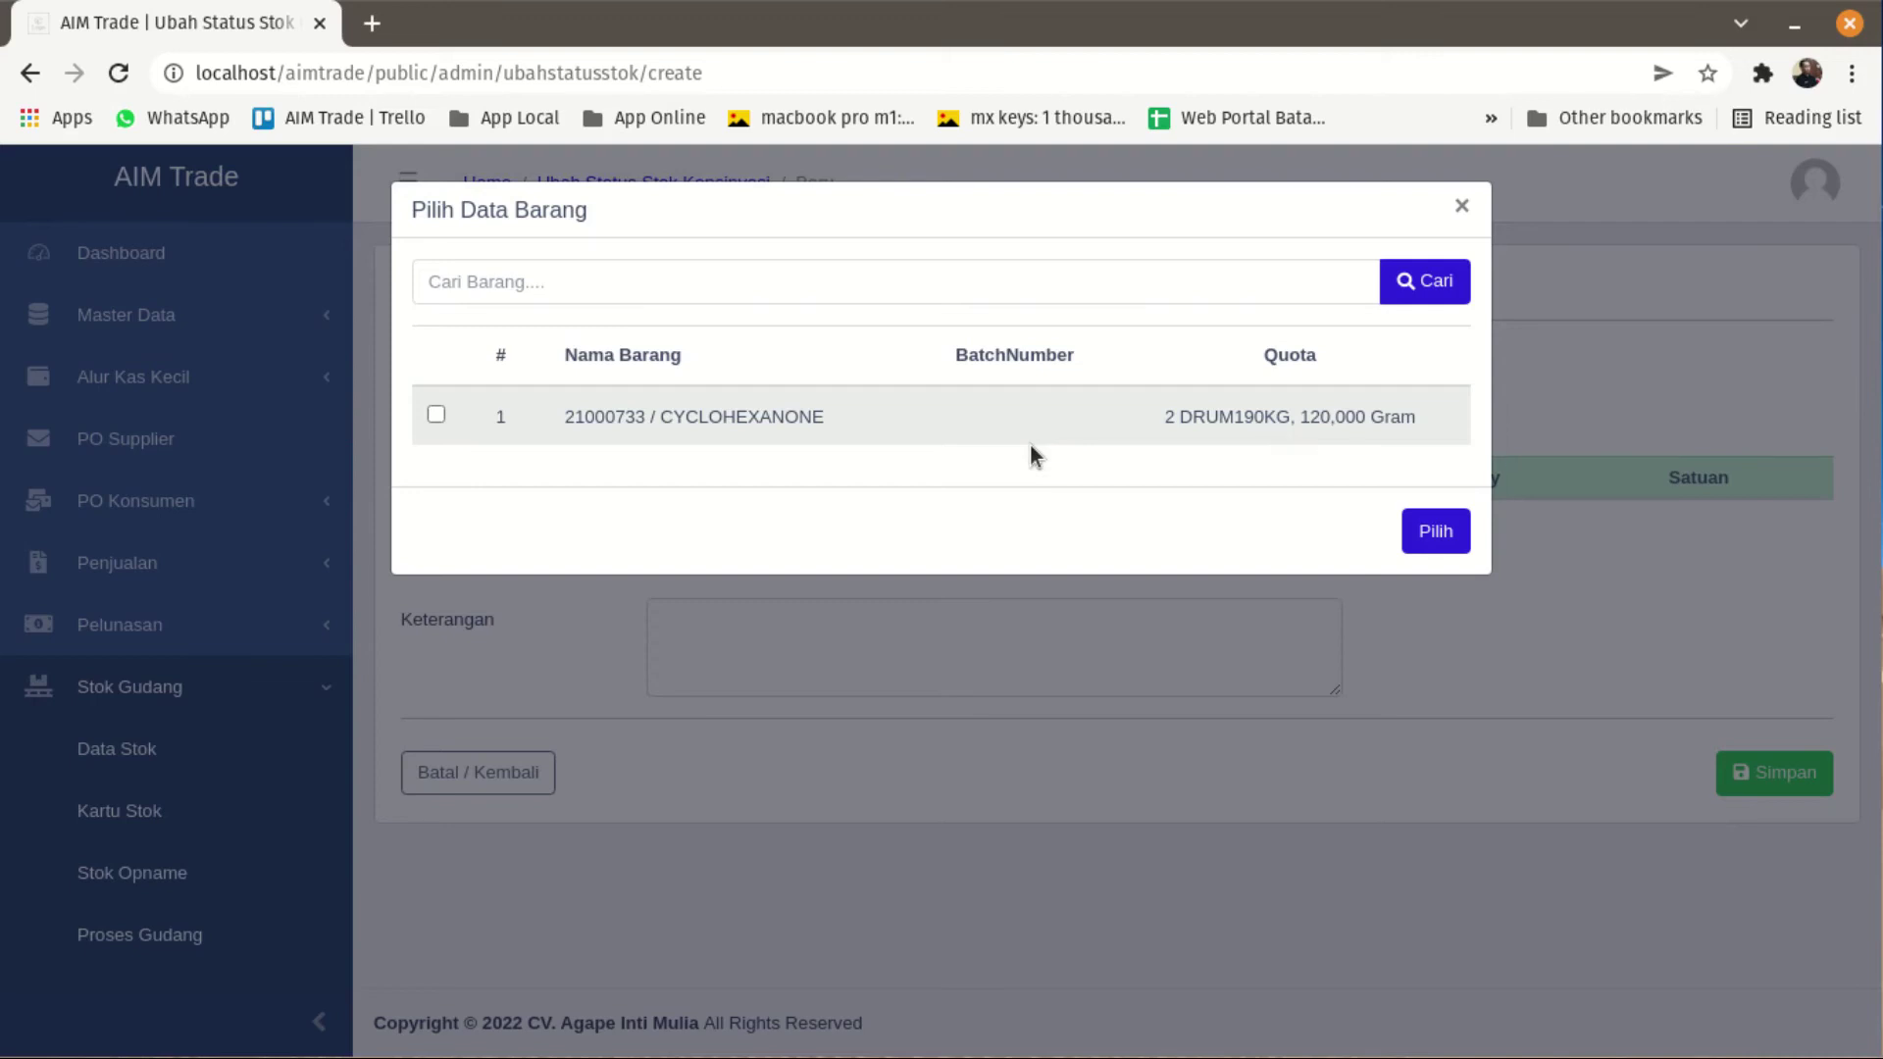
{"action": "left_click", "coordinate": [436, 415]}
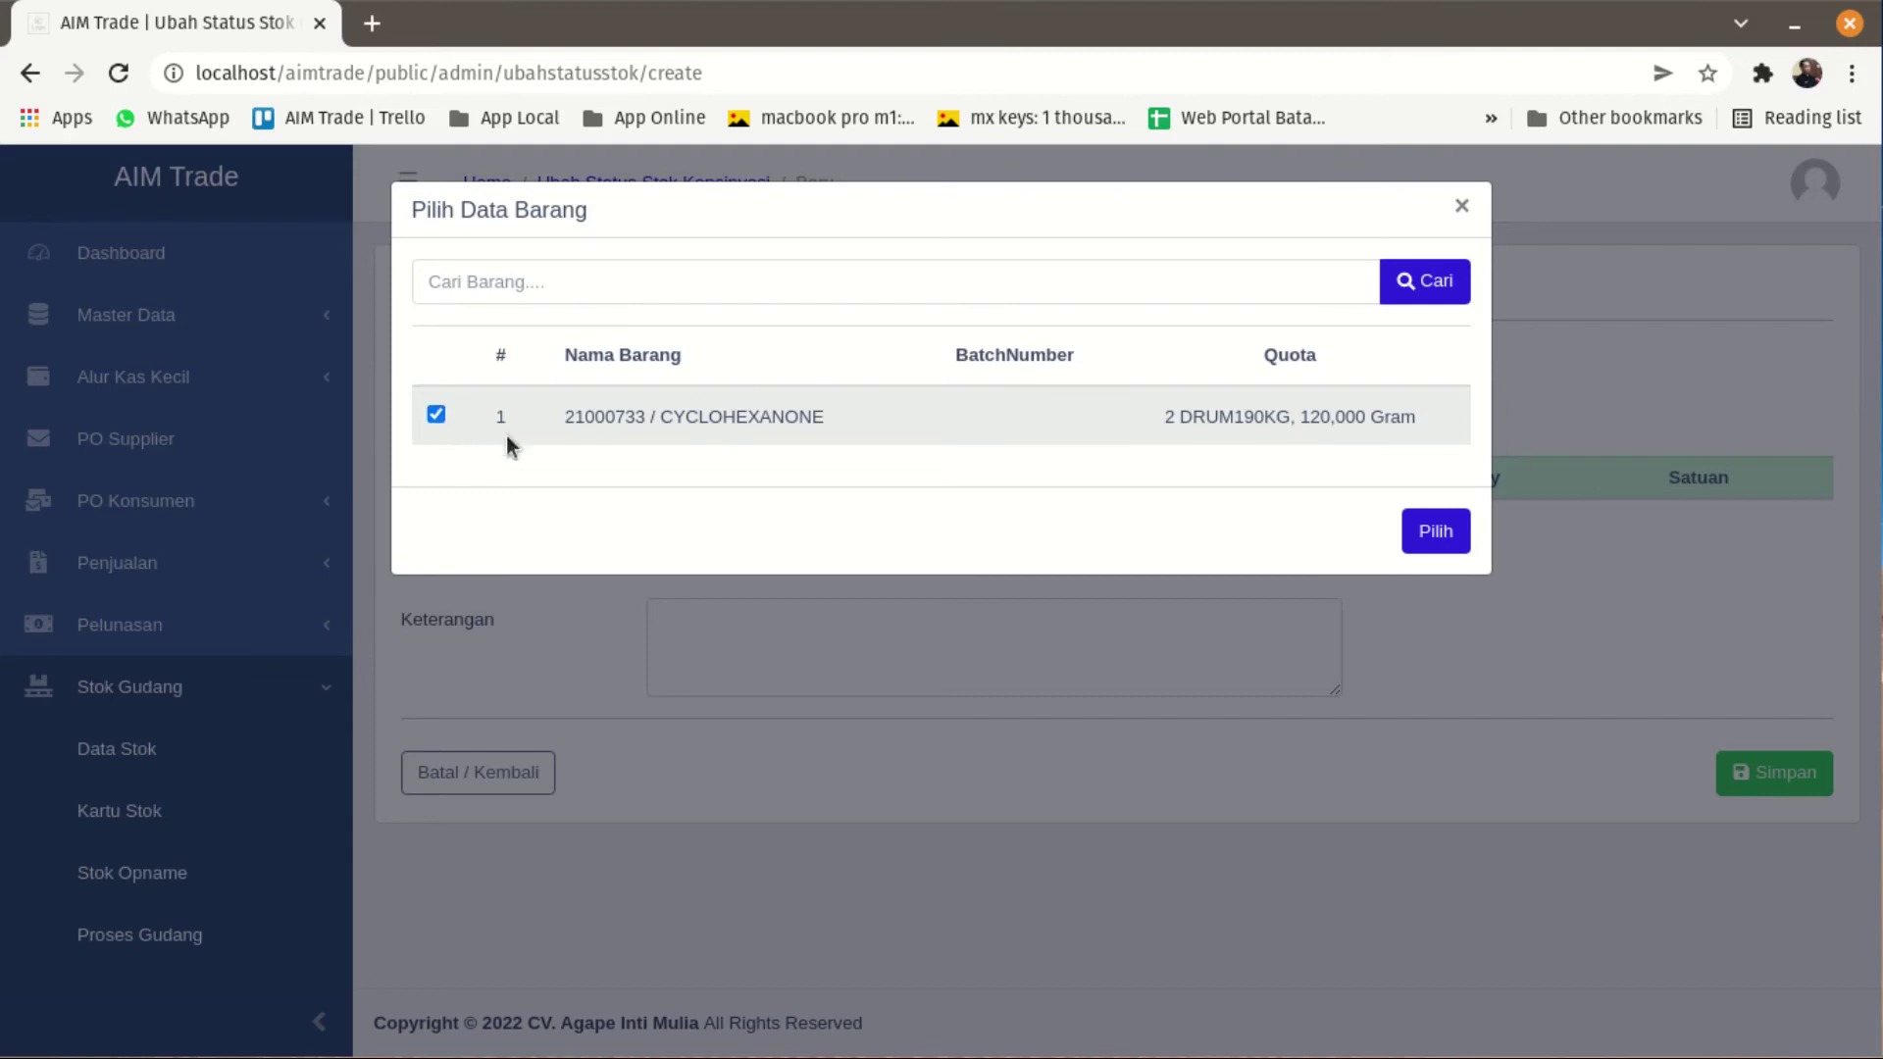
{"action": "left_click", "coordinate": [1417, 536]}
{"action": "left_click", "coordinate": [1462, 206]}
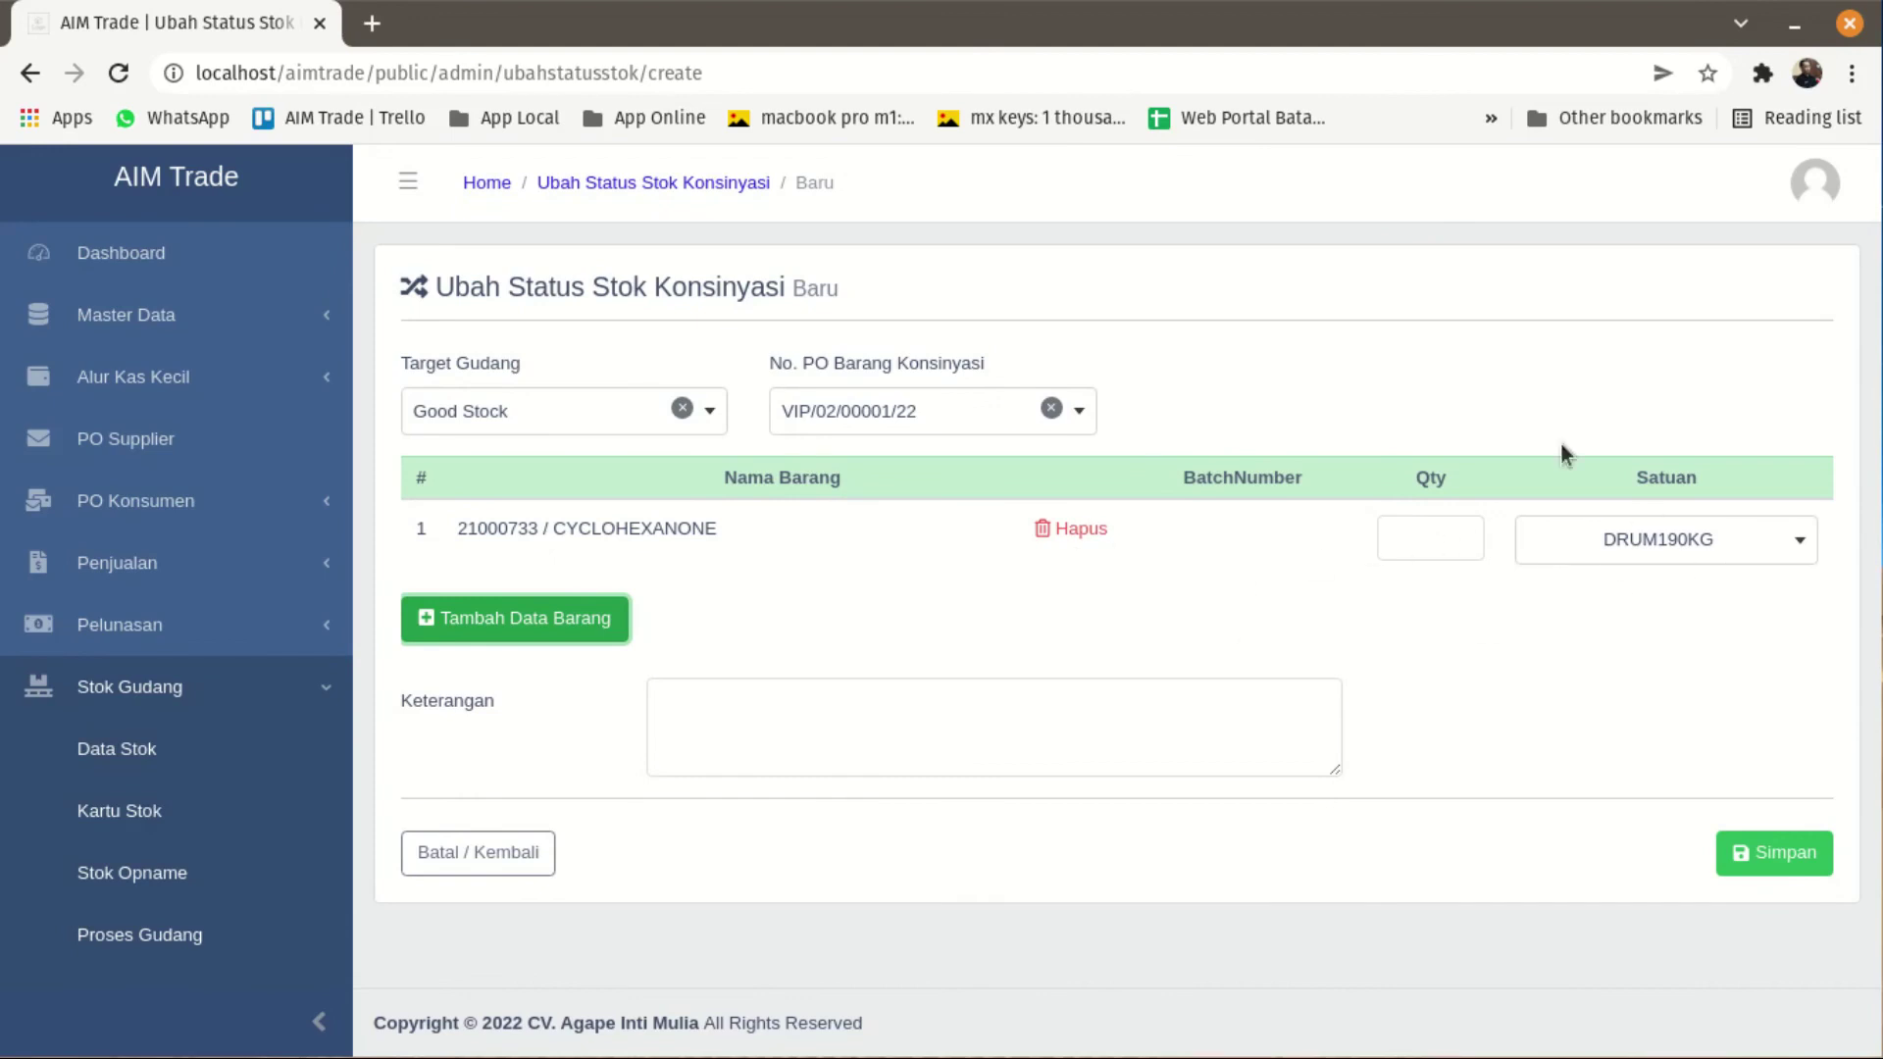
Step: Set the CYCLOHEXANONE quantity in the status change to 500 with KG as its unit
{"action": "left_click", "coordinate": [1424, 546]}
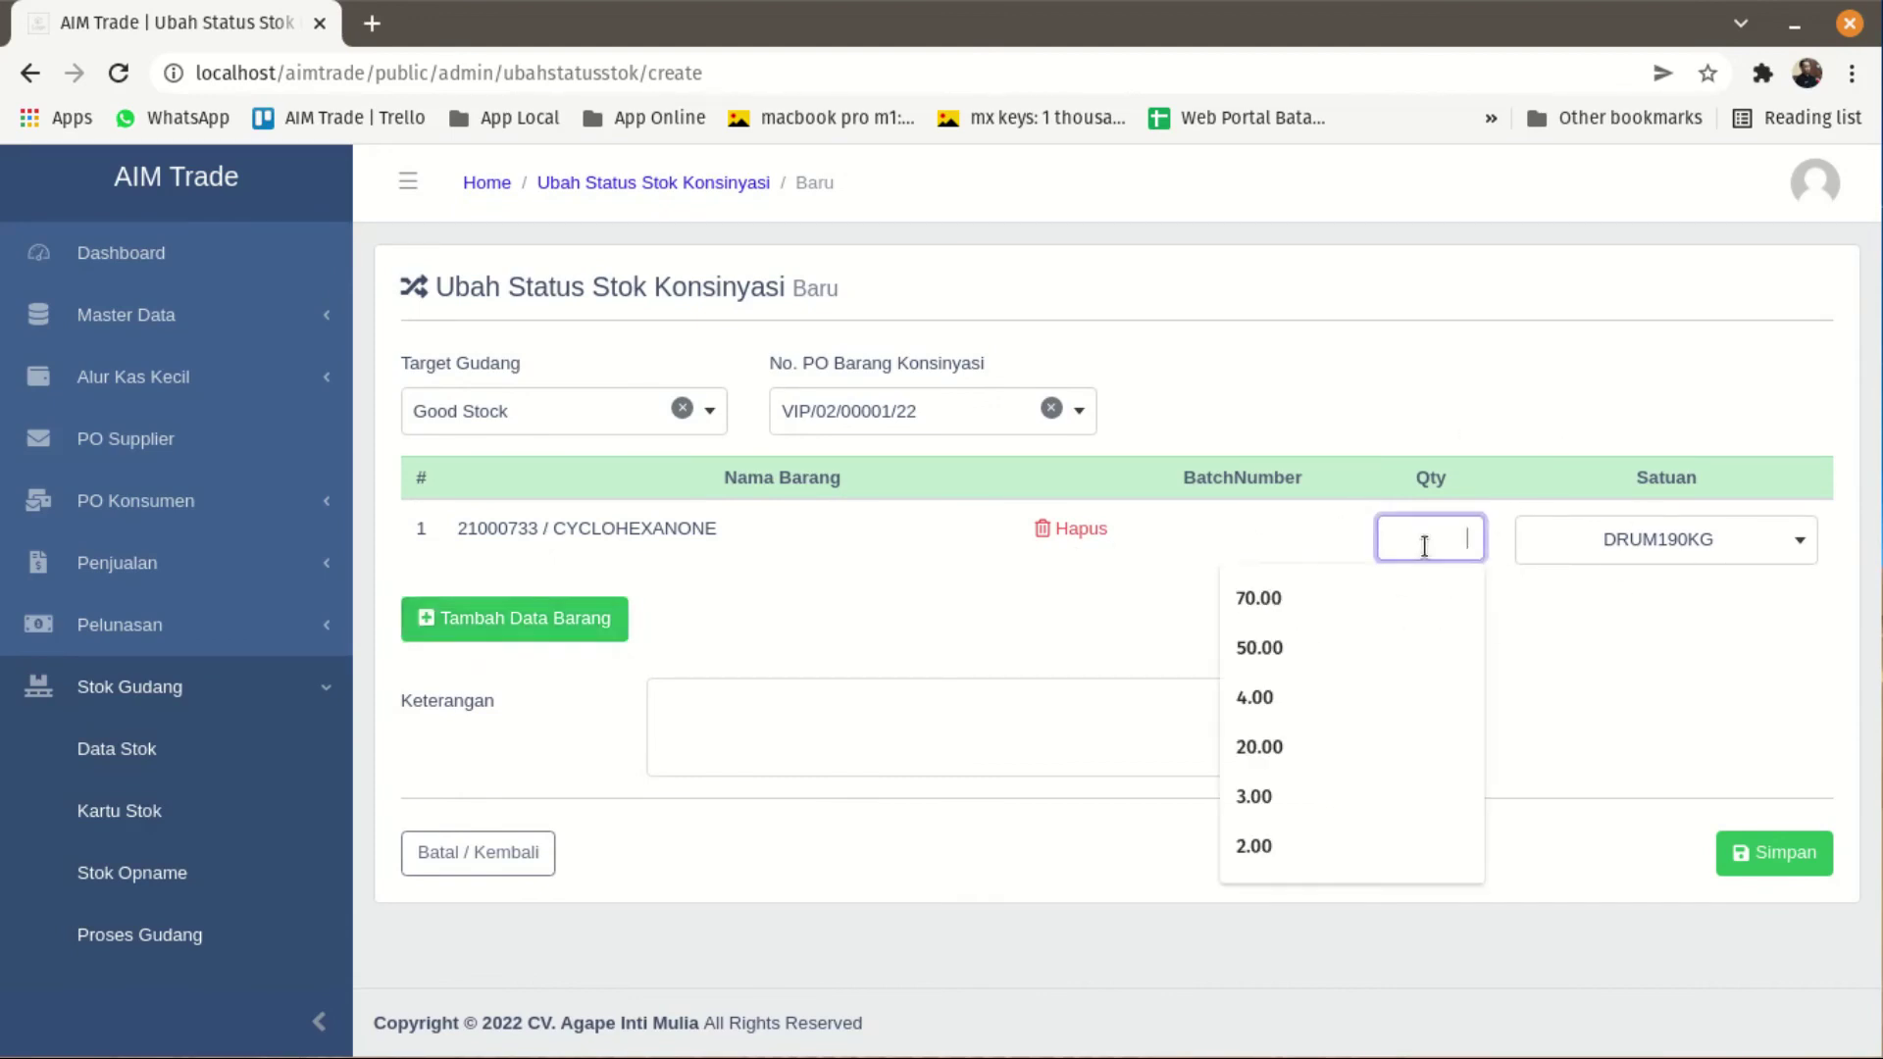
{"action": "type", "text": "50"}
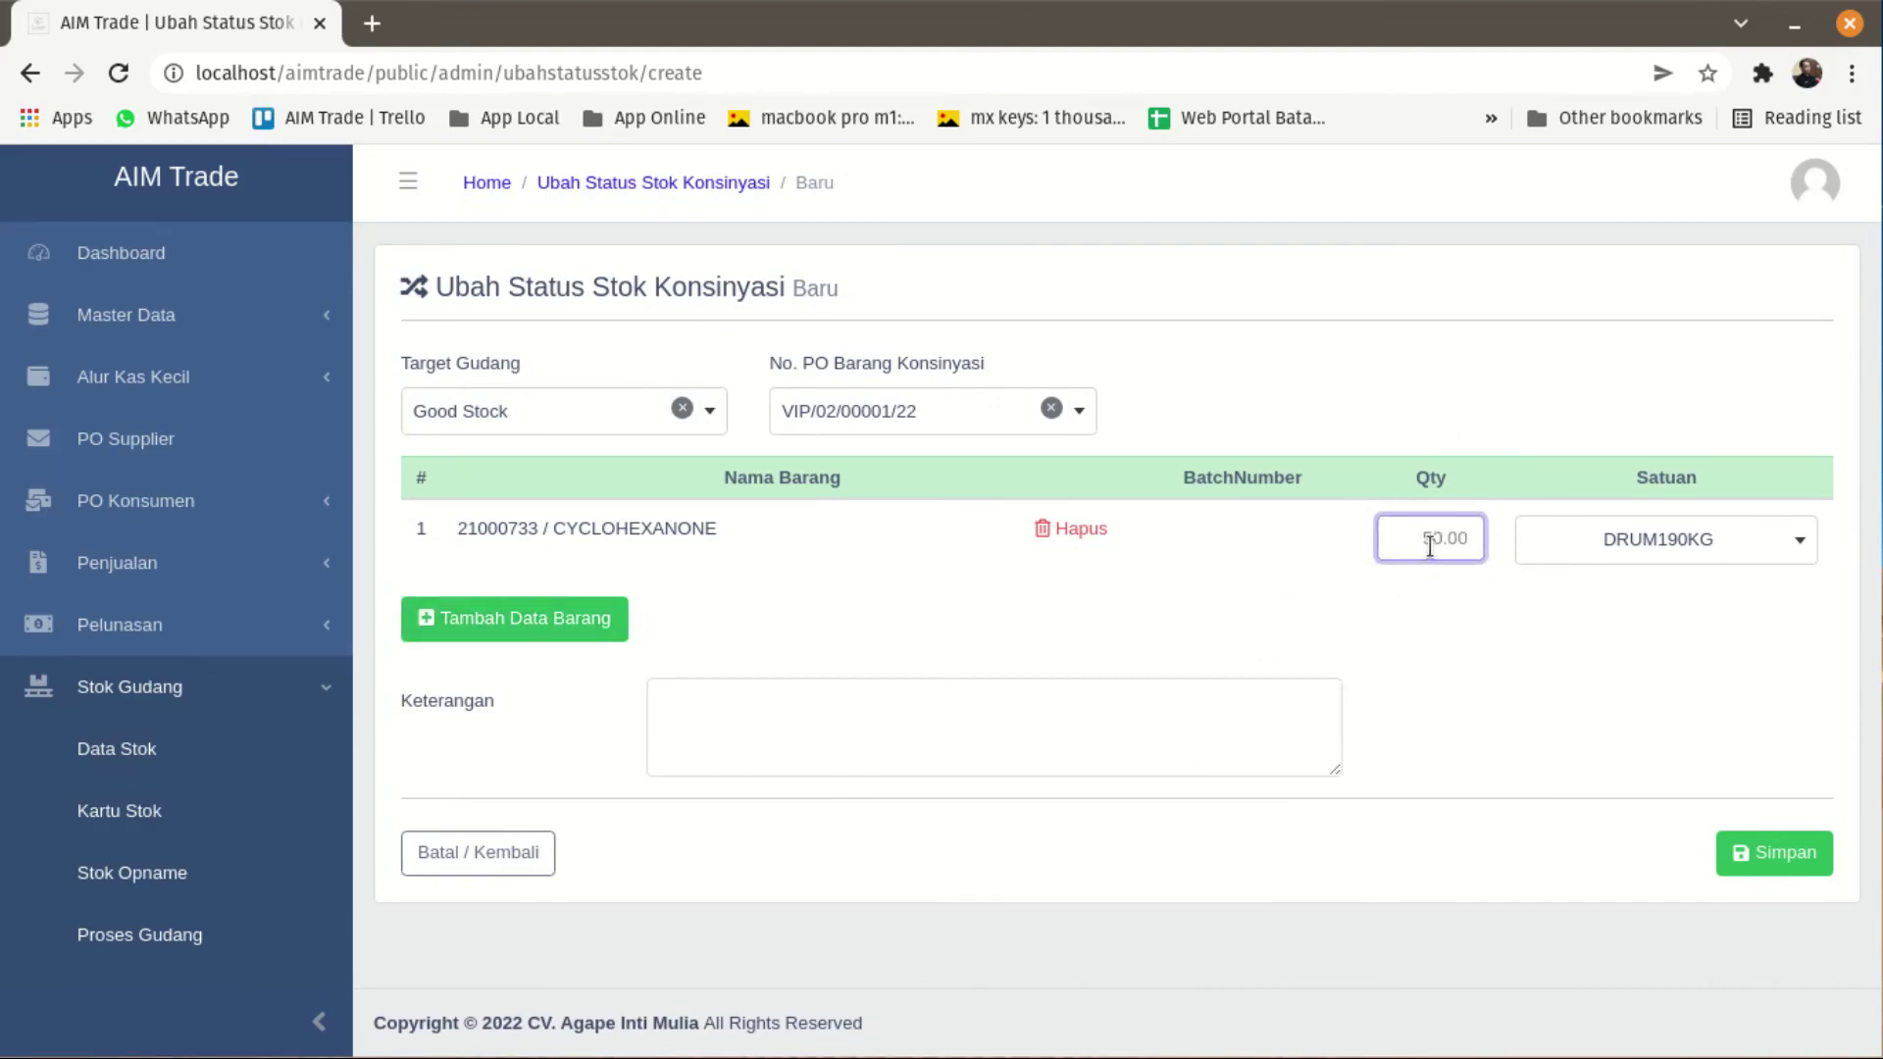
{"action": "left_click", "coordinate": [1572, 554]}
{"action": "scroll", "coordinate": [1591, 672], "scroll_direction": "up", "scroll_amount": 6}
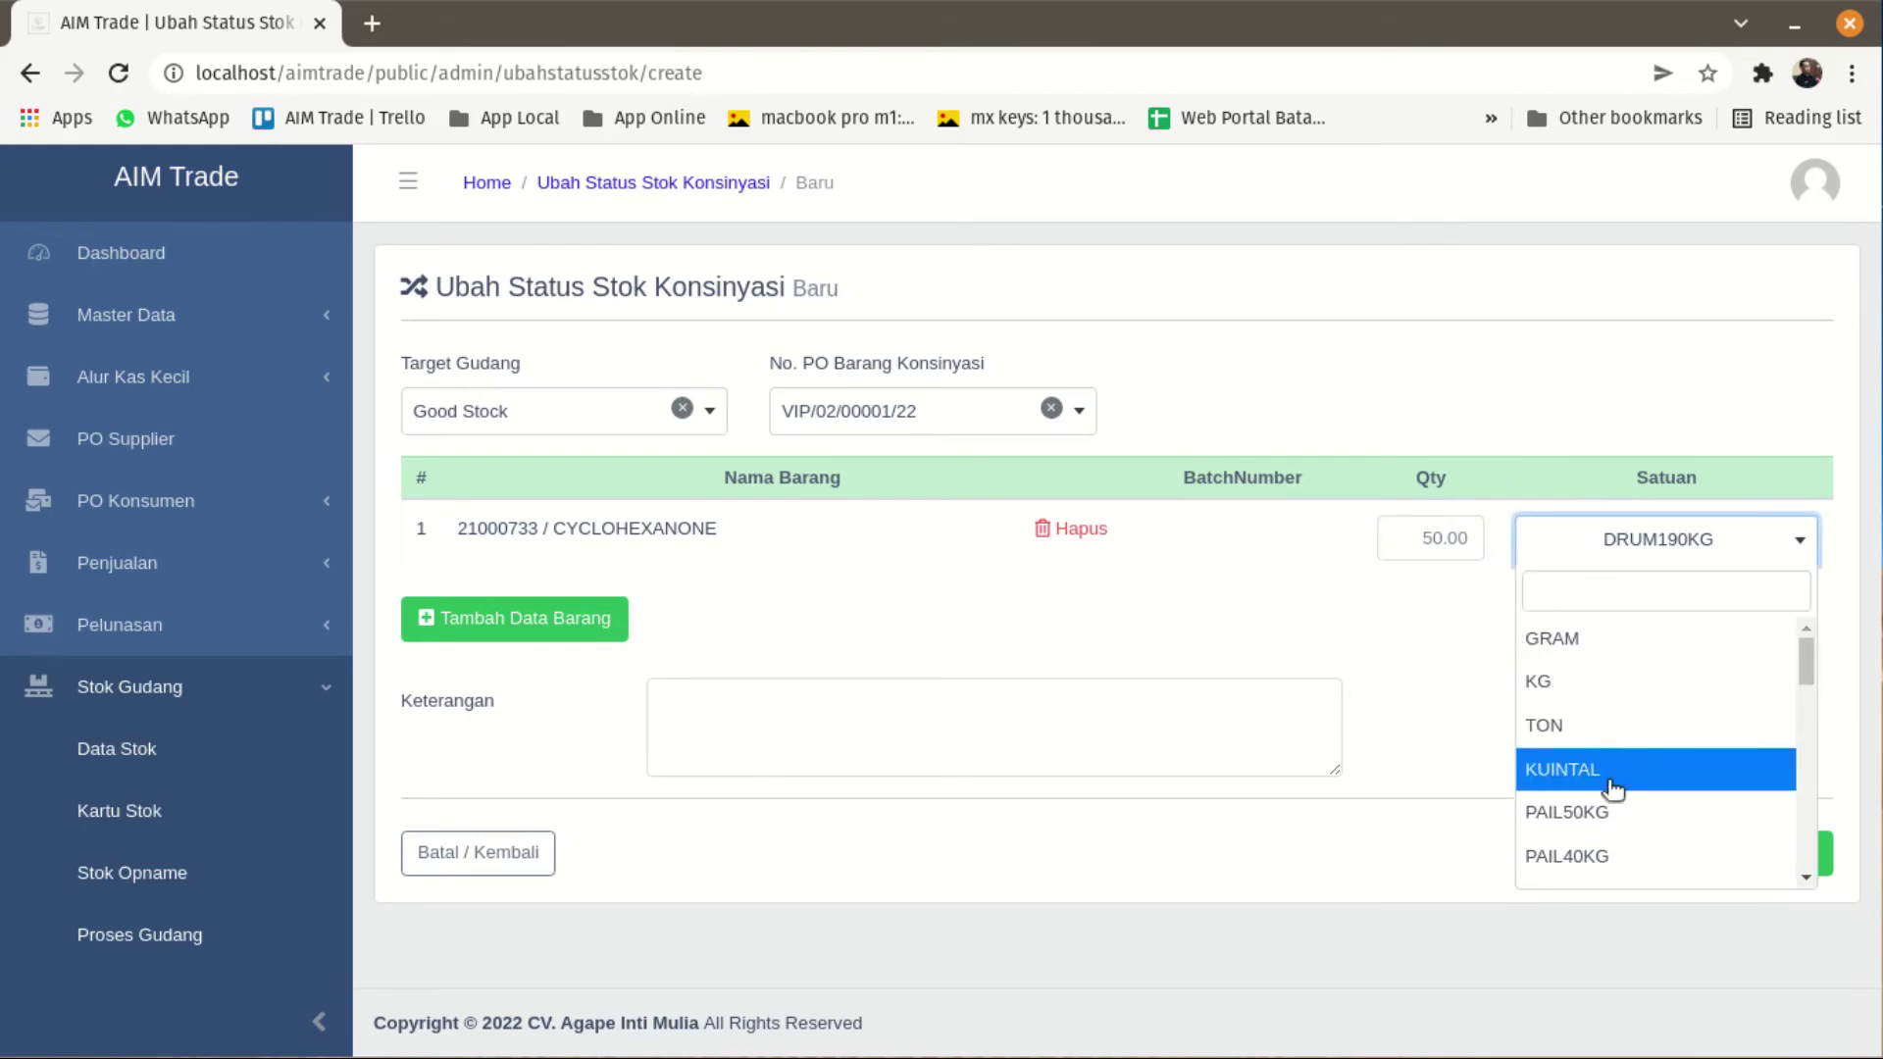
{"action": "left_click", "coordinate": [1608, 684]}
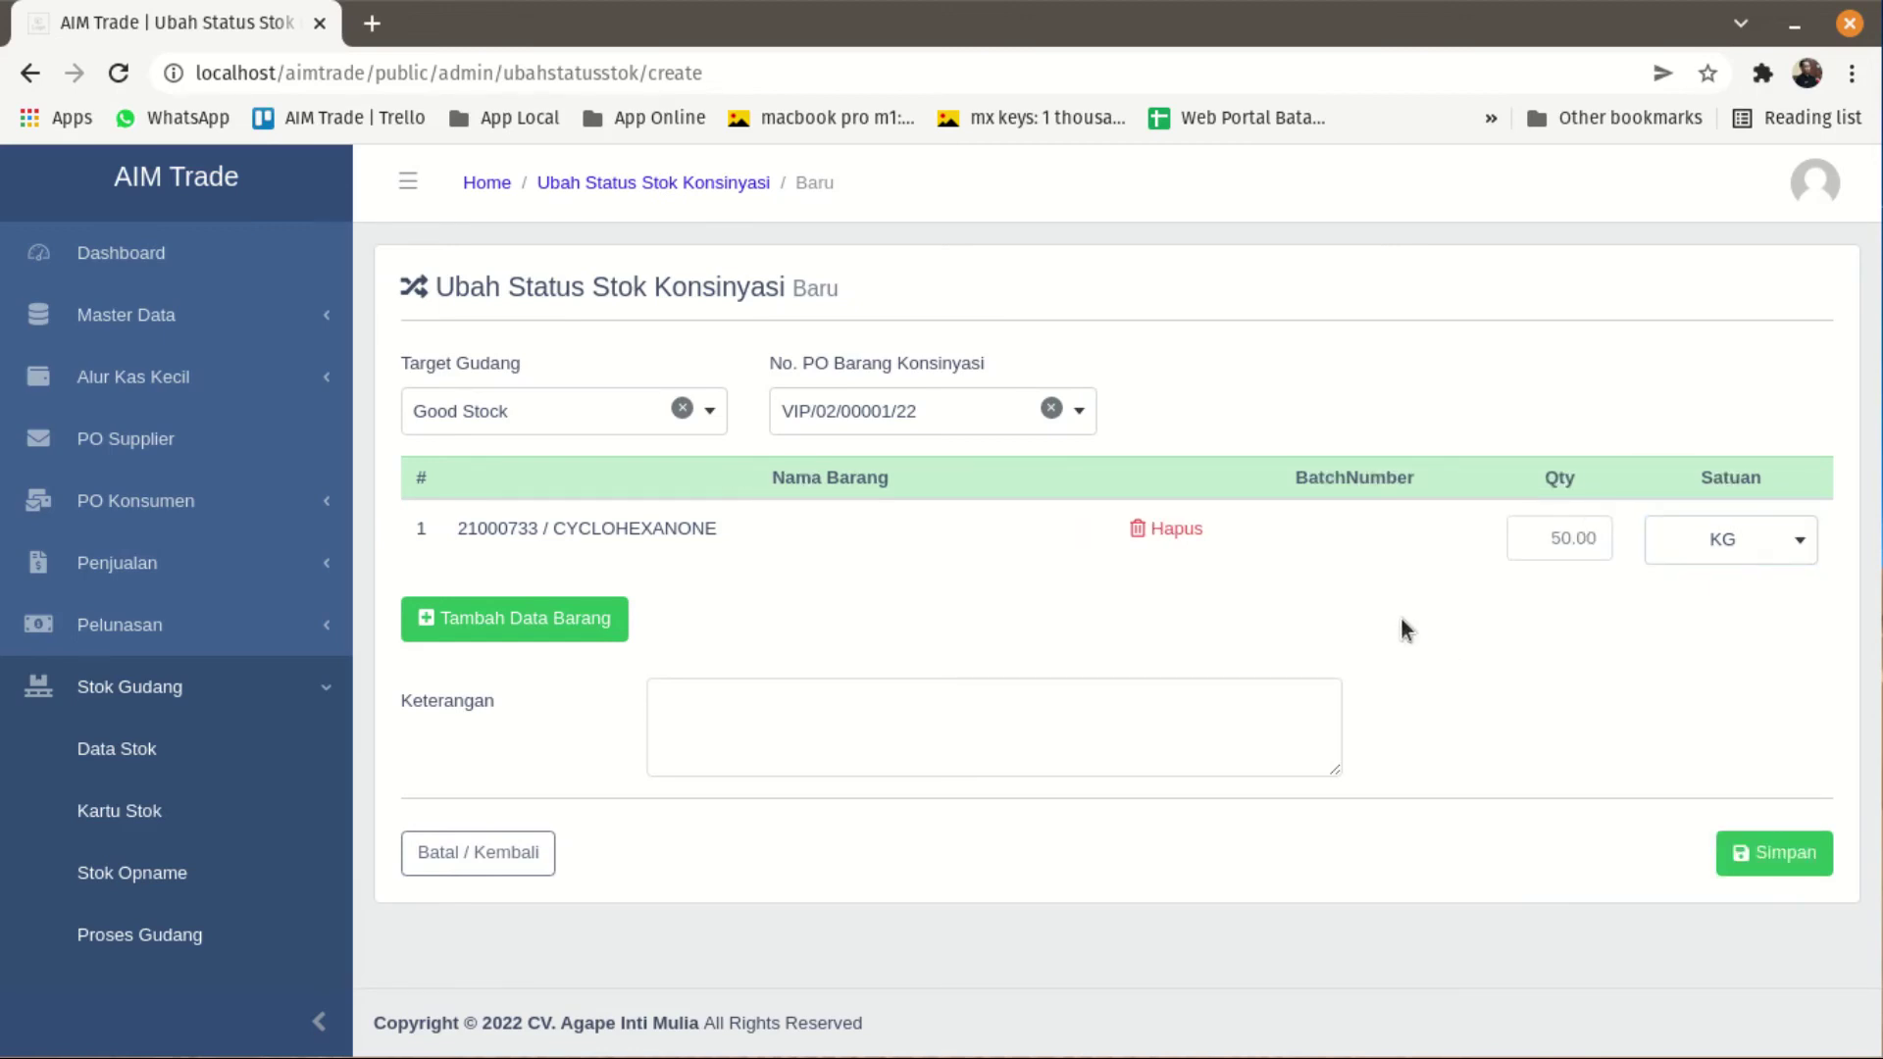
{"action": "left_click", "coordinate": [1559, 539]}
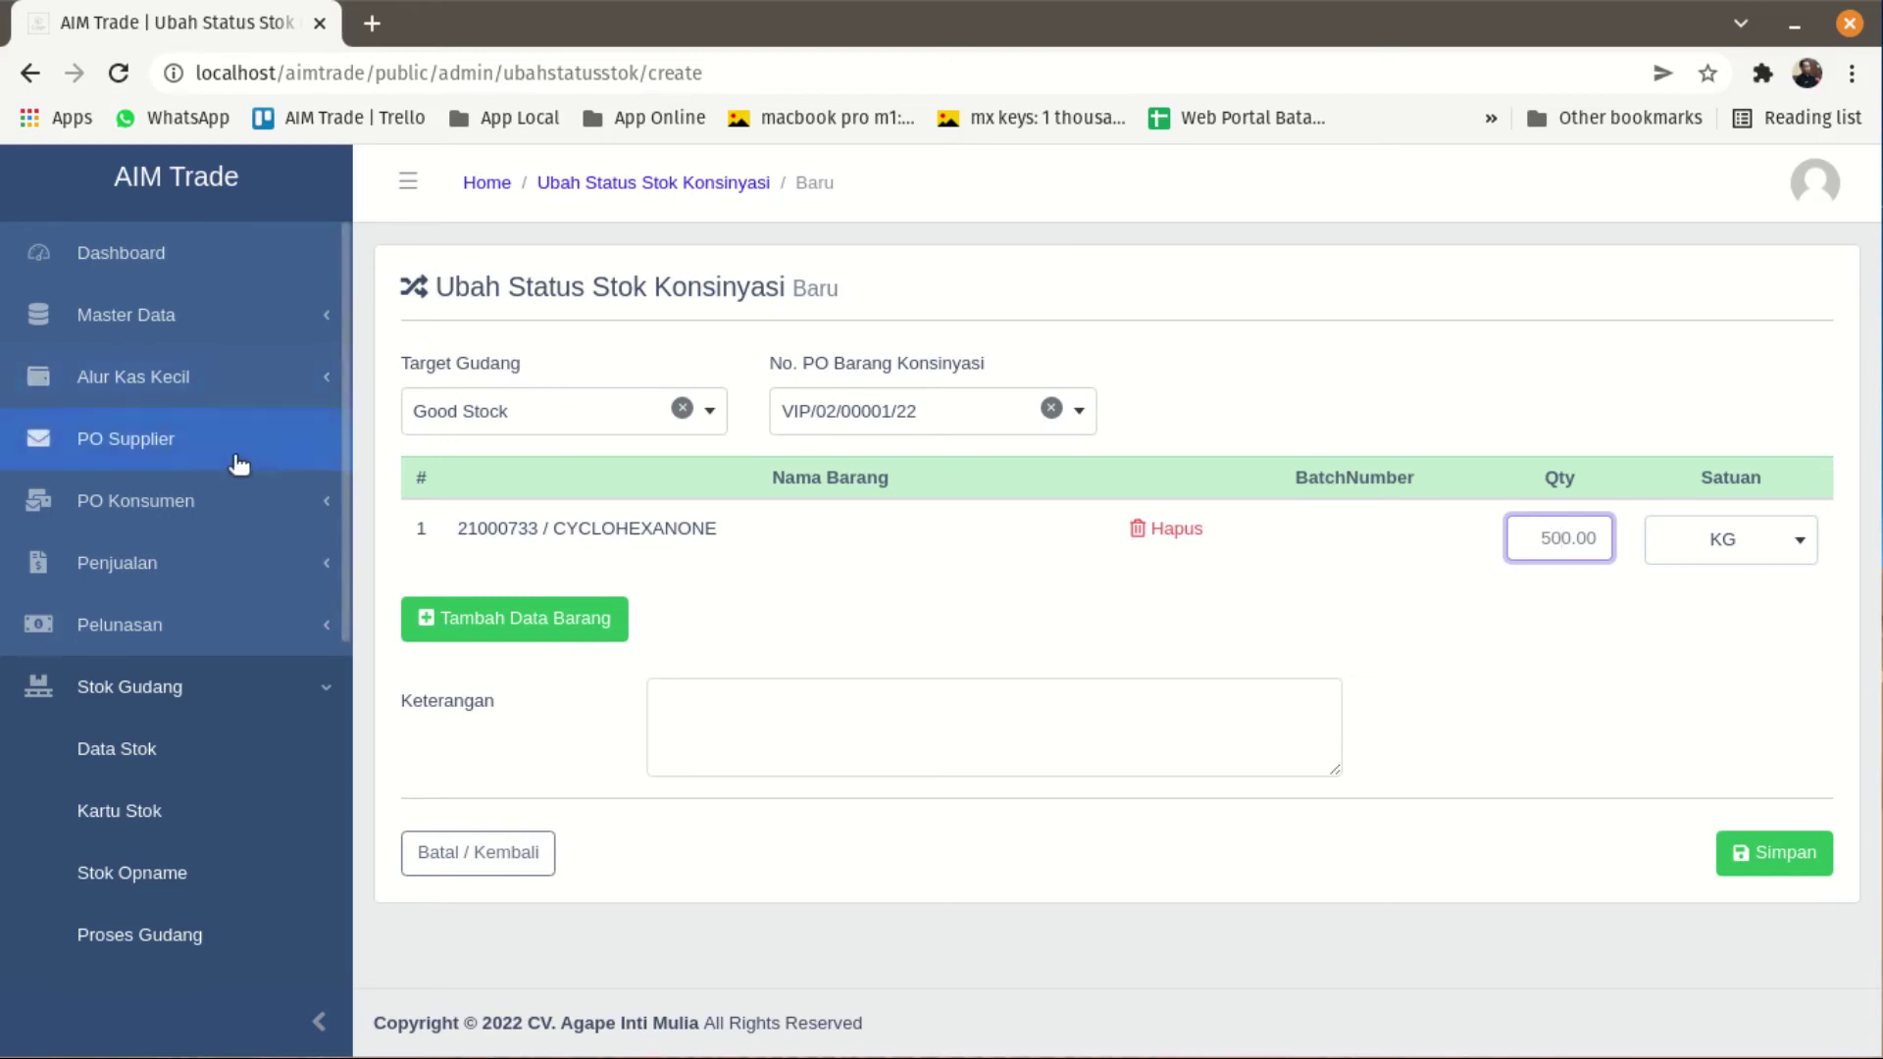
Step: Display the supplier PO list and filter its date range to start from 01/01/2022
{"action": "left_click", "coordinate": [156, 453]}
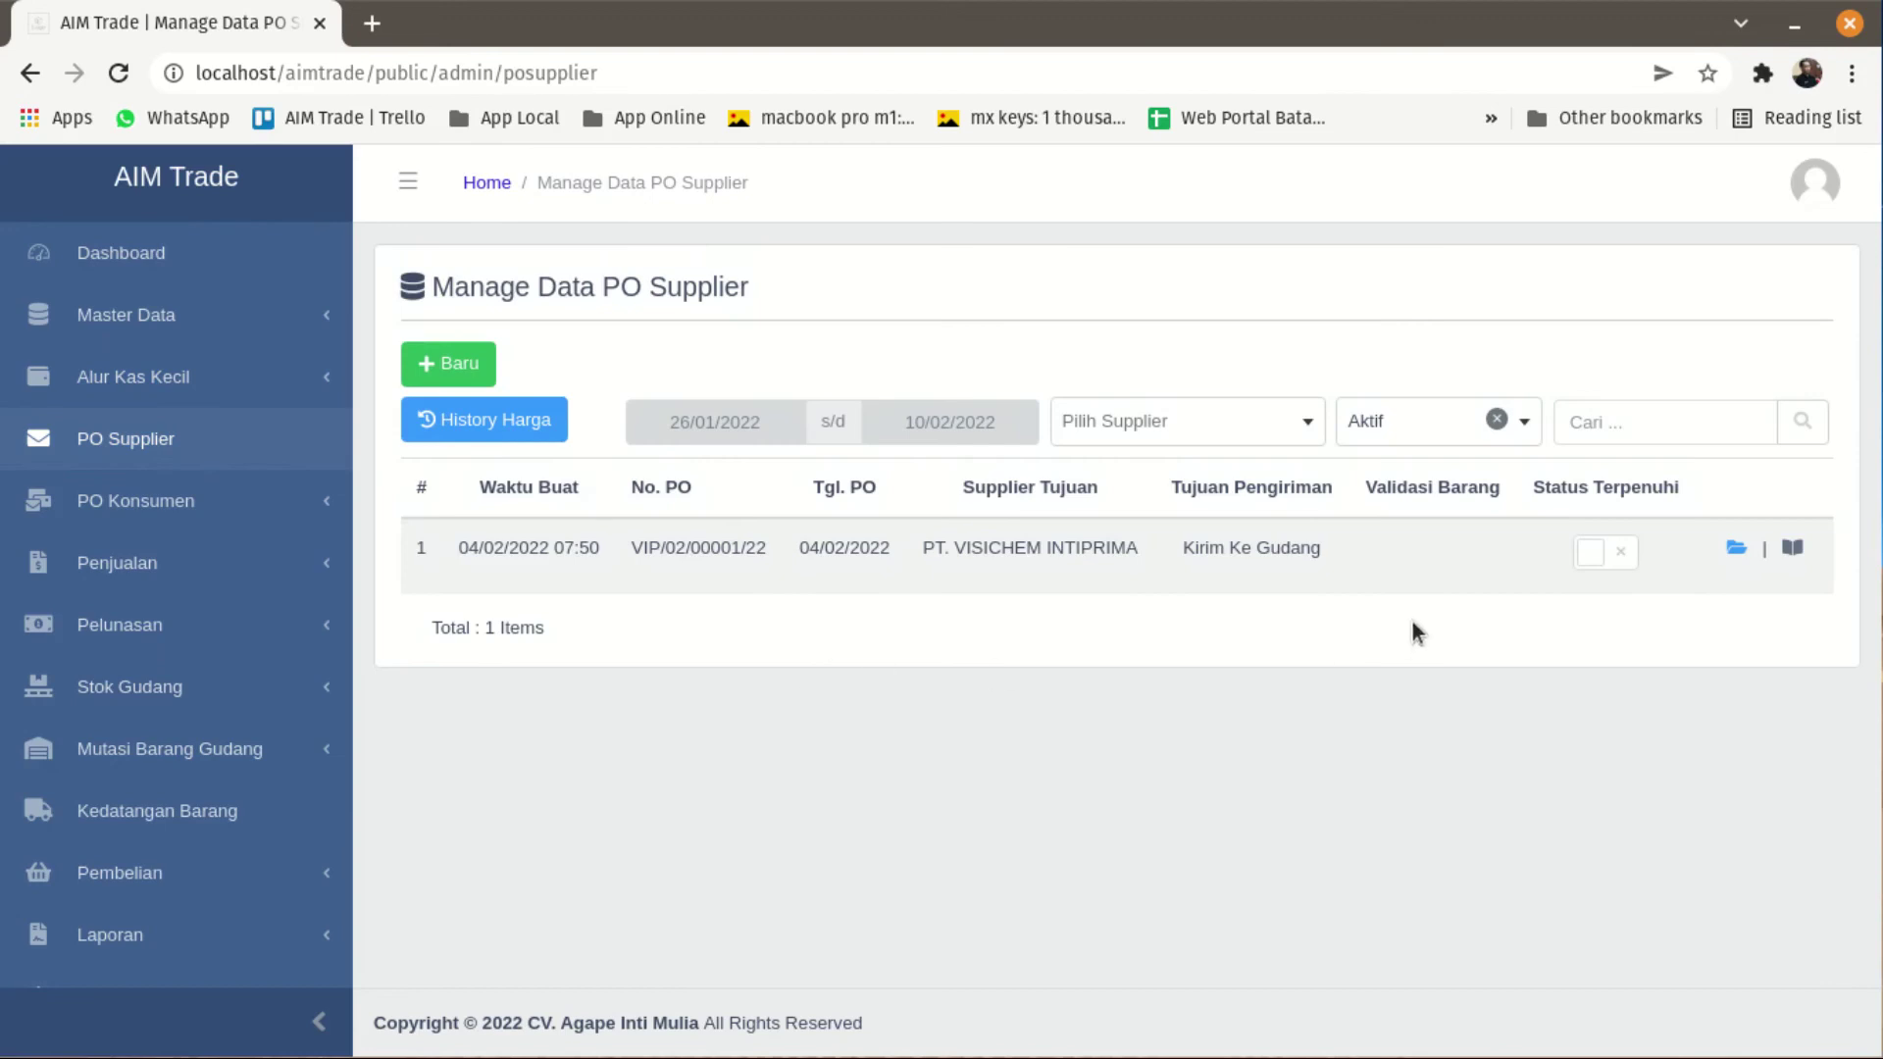
{"action": "left_click", "coordinate": [747, 422]}
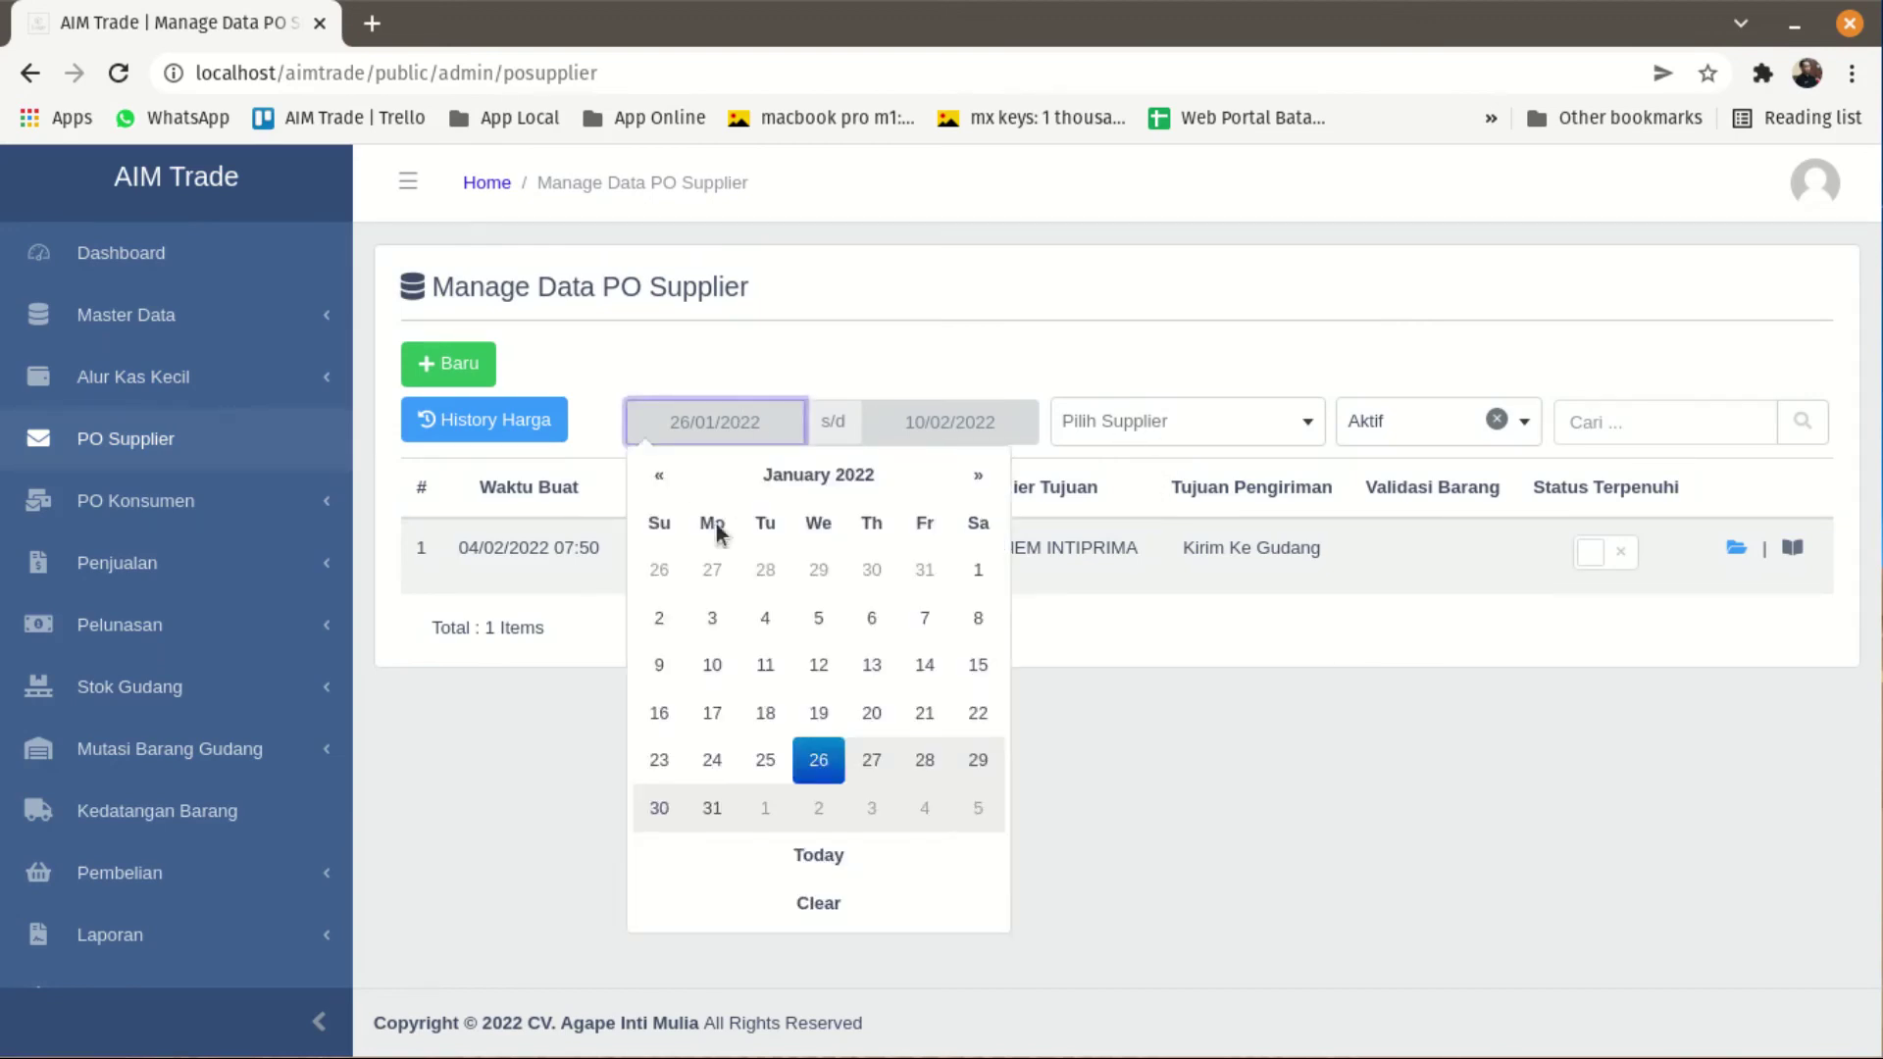
{"action": "left_click", "coordinate": [974, 571]}
{"action": "left_click", "coordinate": [1798, 422]}
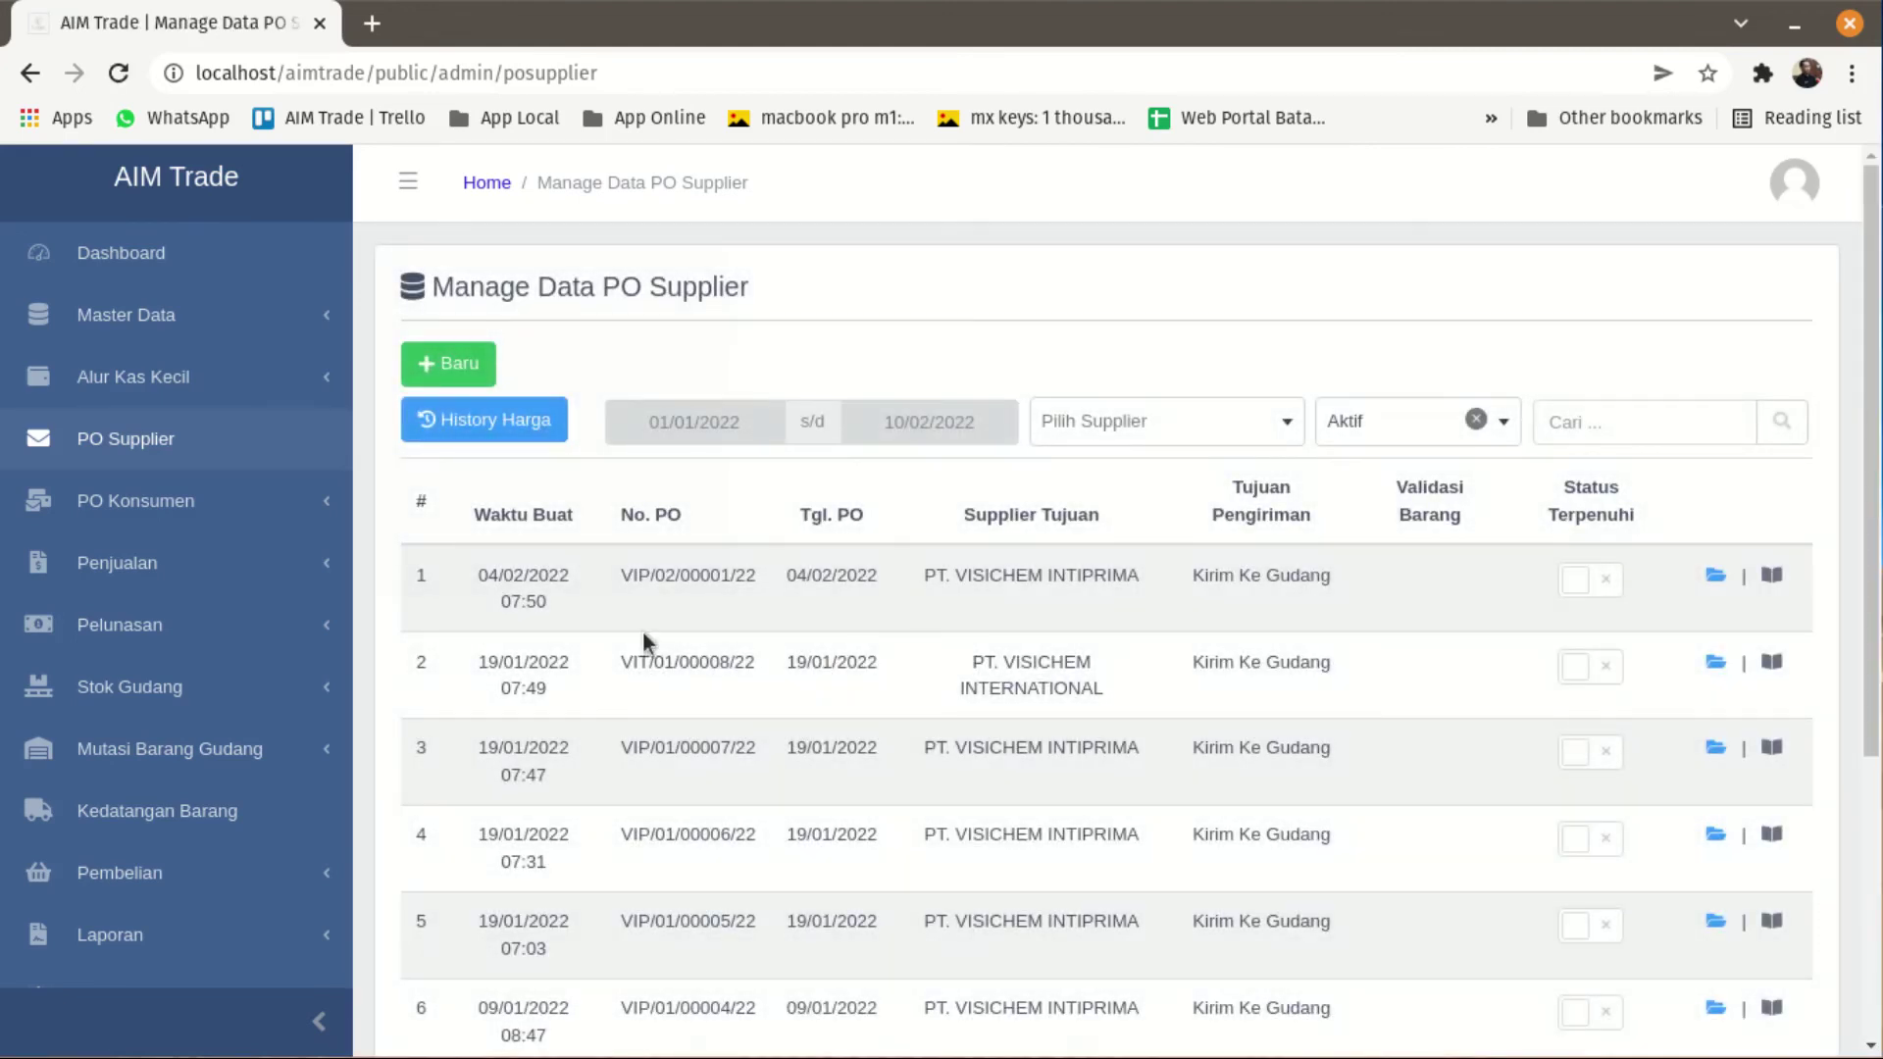
Step: Open the most recent PT. VISICHEM INTIPRIMA supplier PO and check the quantity and unit of its CYCLOHEXANONE line
{"action": "left_click", "coordinate": [1714, 579]}
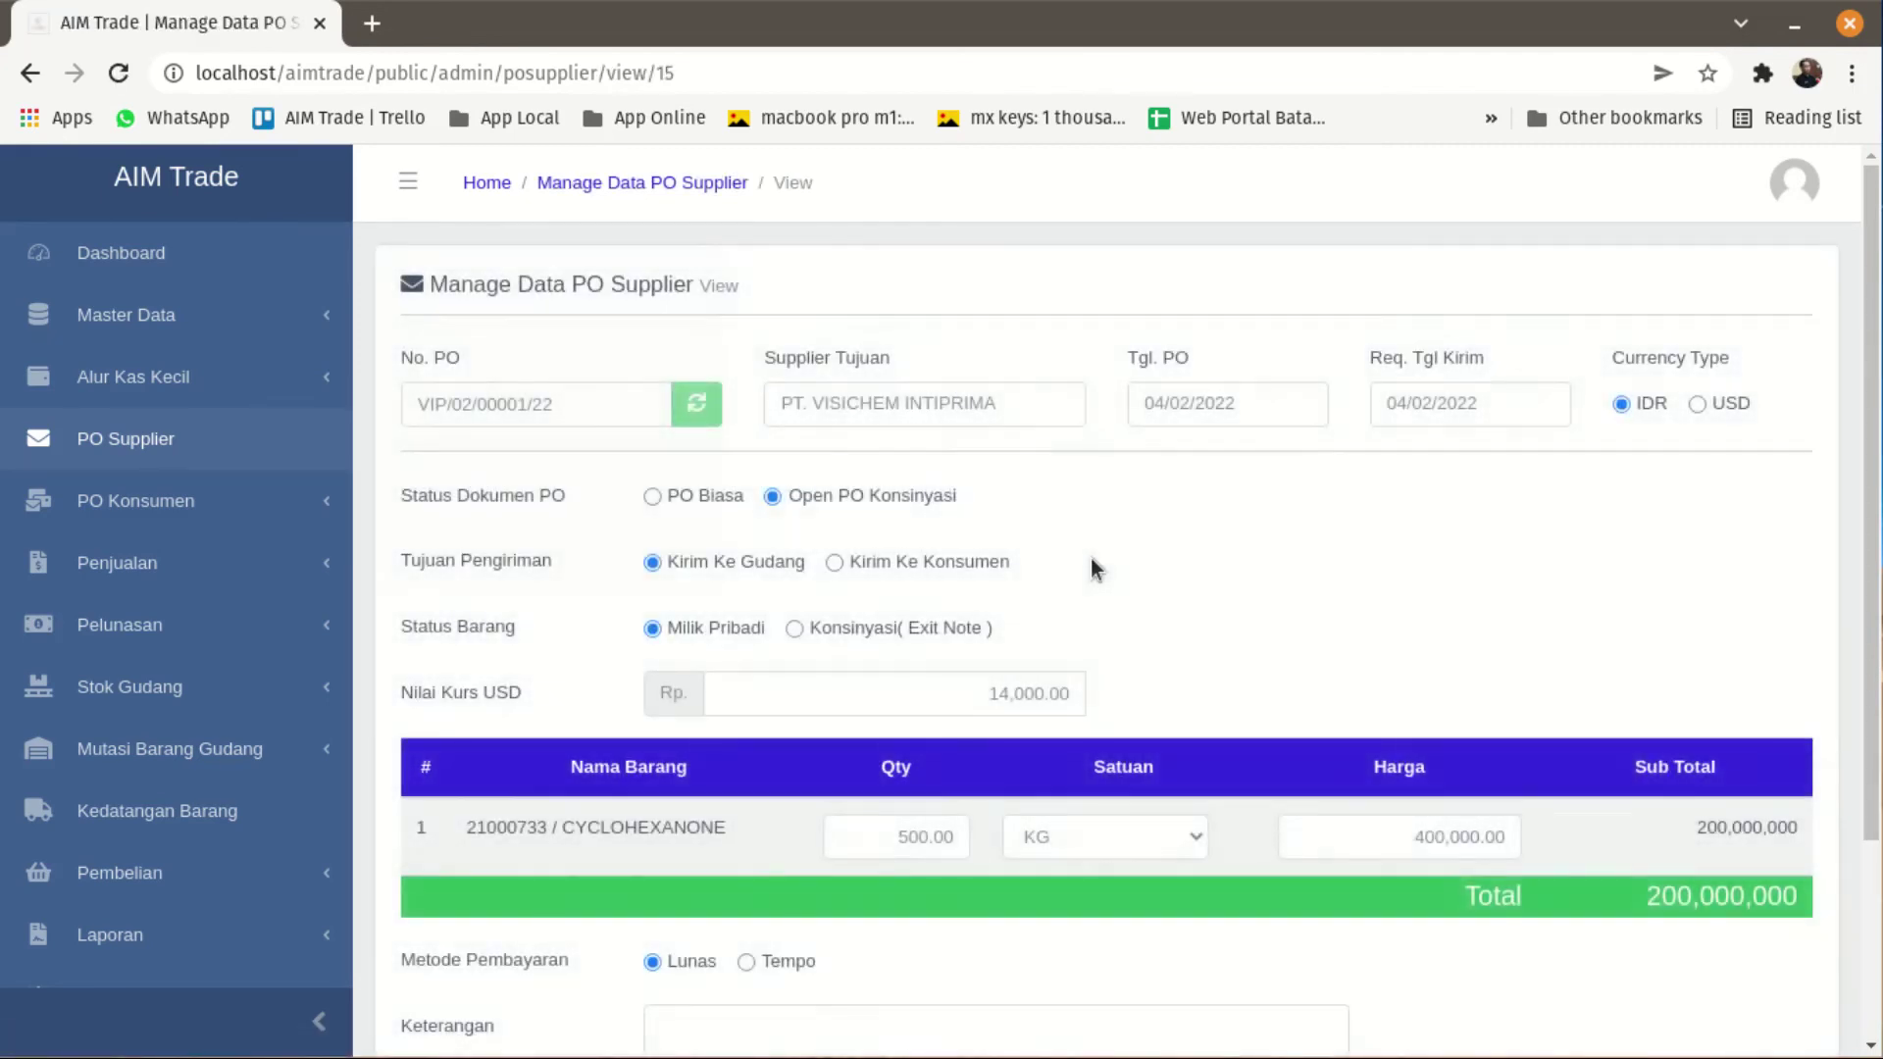
{"action": "scroll", "coordinate": [1265, 593], "scroll_direction": "down", "scroll_amount": 3}
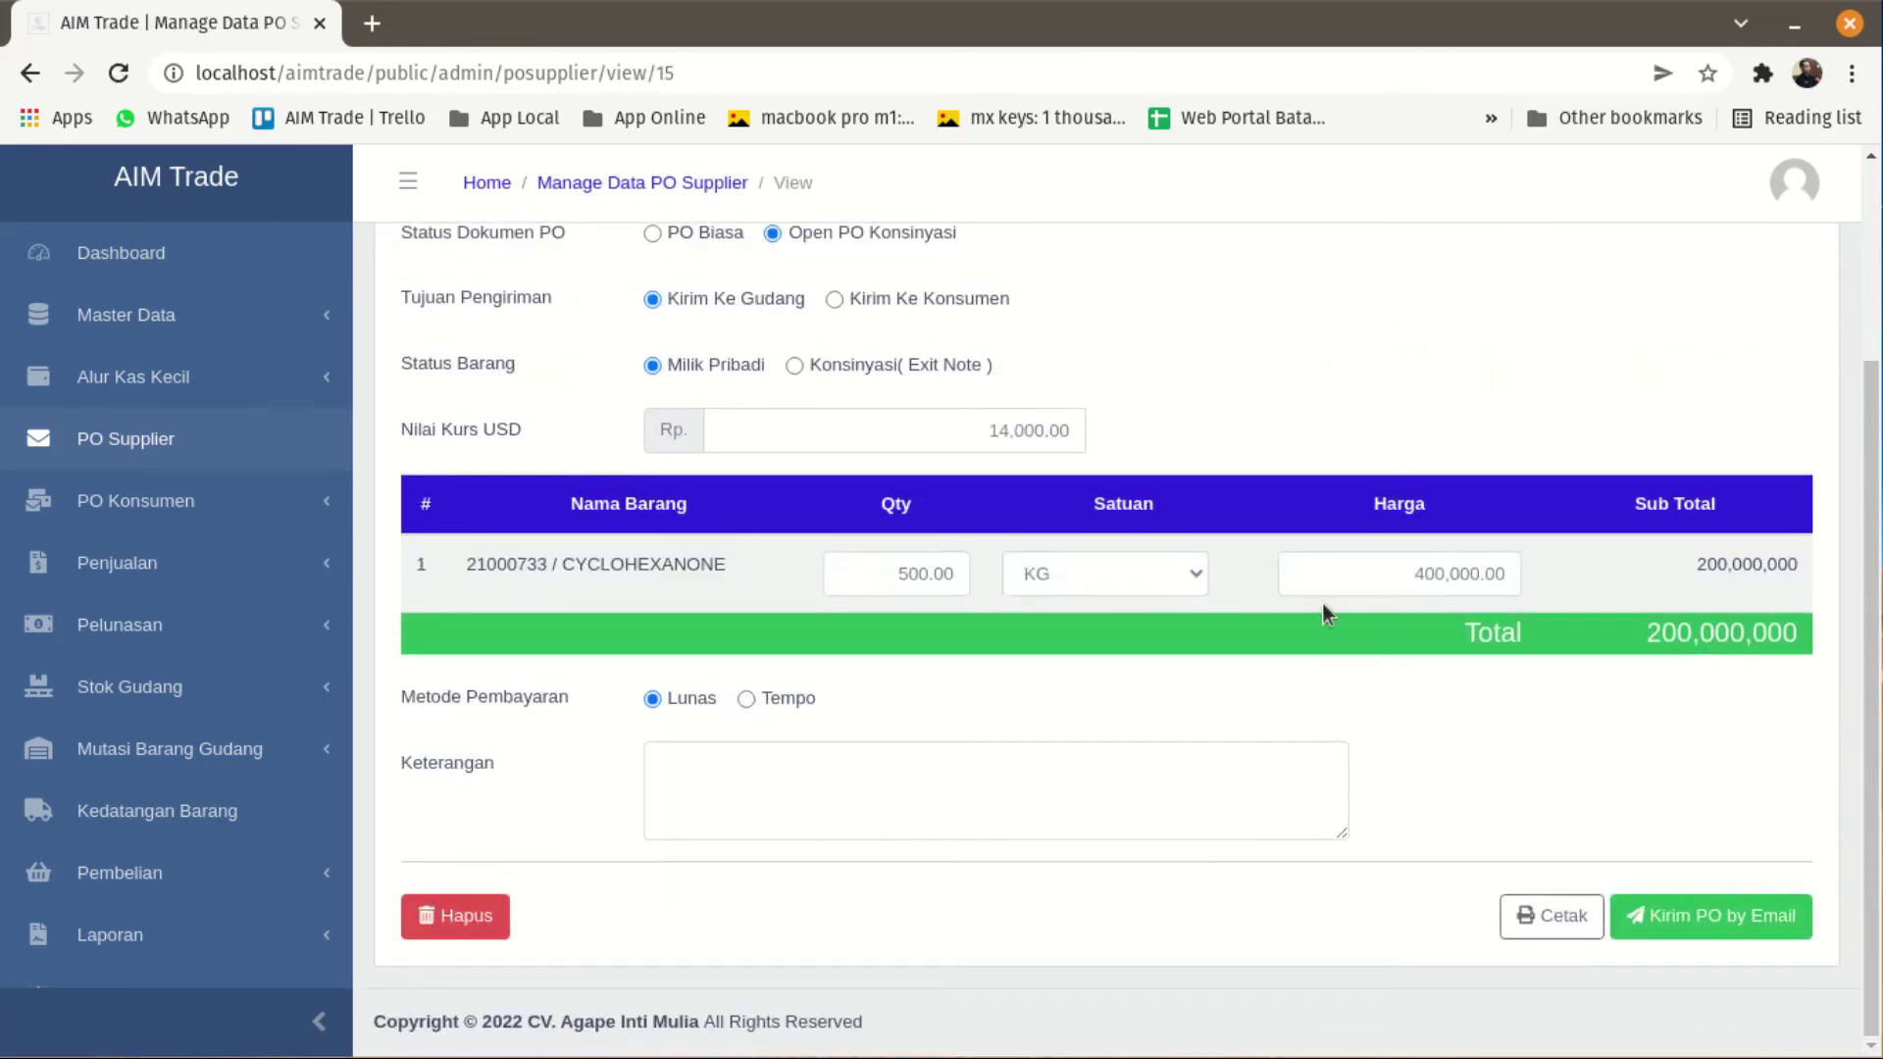
{"action": "left_click_drag", "start_coordinate": [886, 573], "coordinate": [953, 579]}
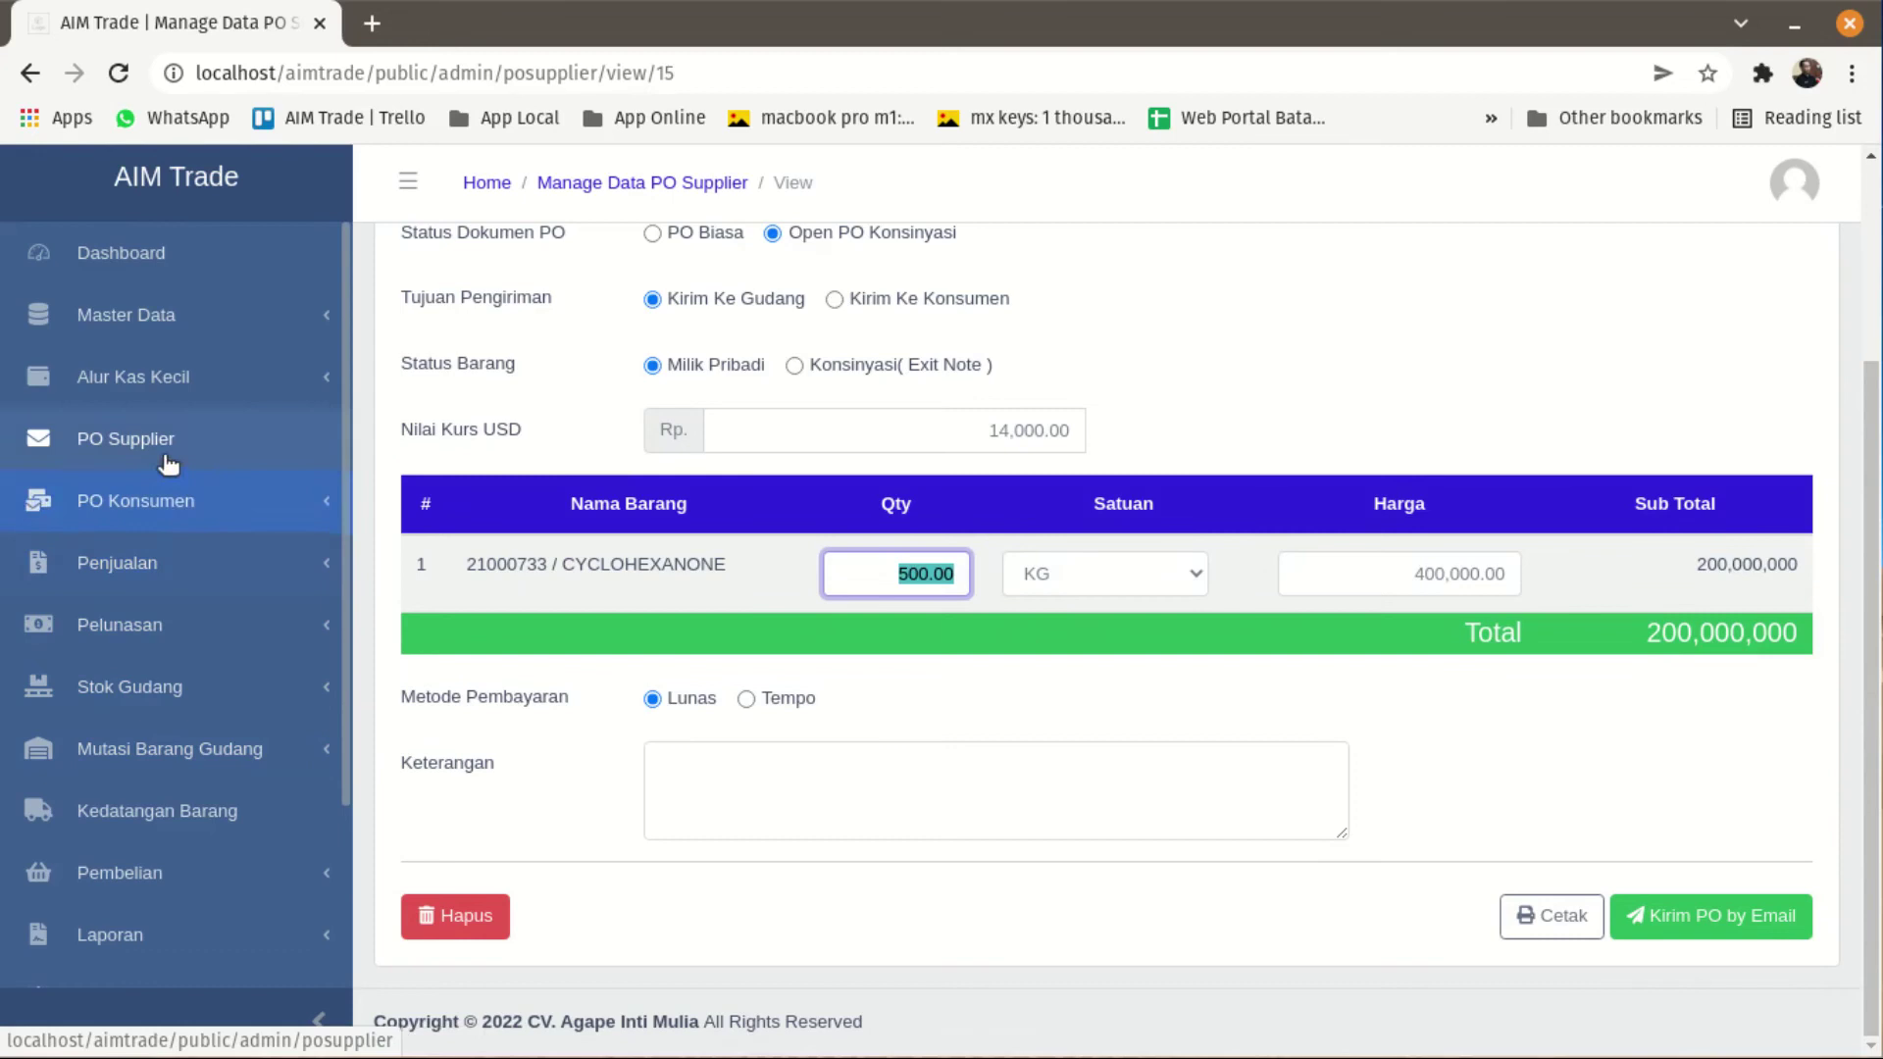
Step: Open the Ubah Status Stok Konsinyasi page of the warehouse stock section in a new browser tab and switch to it
{"action": "left_click", "coordinate": [177, 686]}
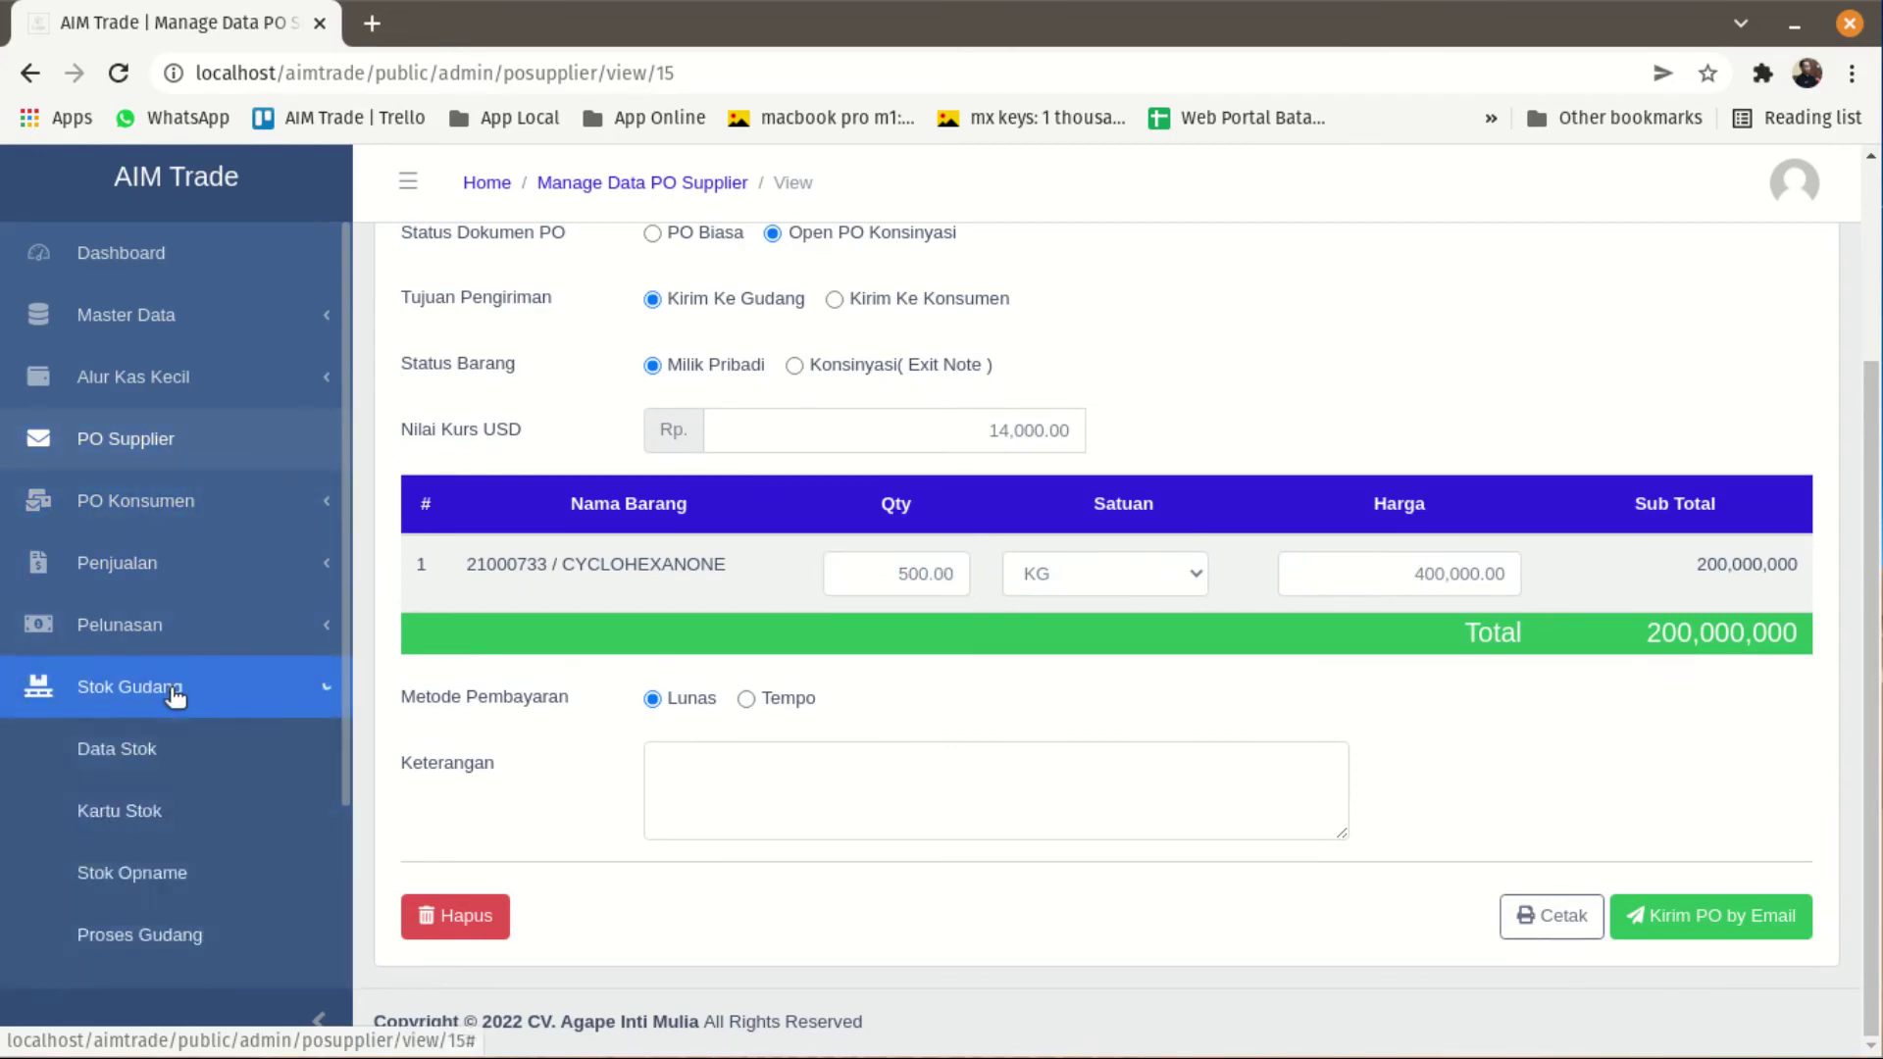
{"action": "scroll", "coordinate": [118, 704], "scroll_direction": "down", "scroll_amount": 3}
{"action": "right_click", "coordinate": [128, 769]}
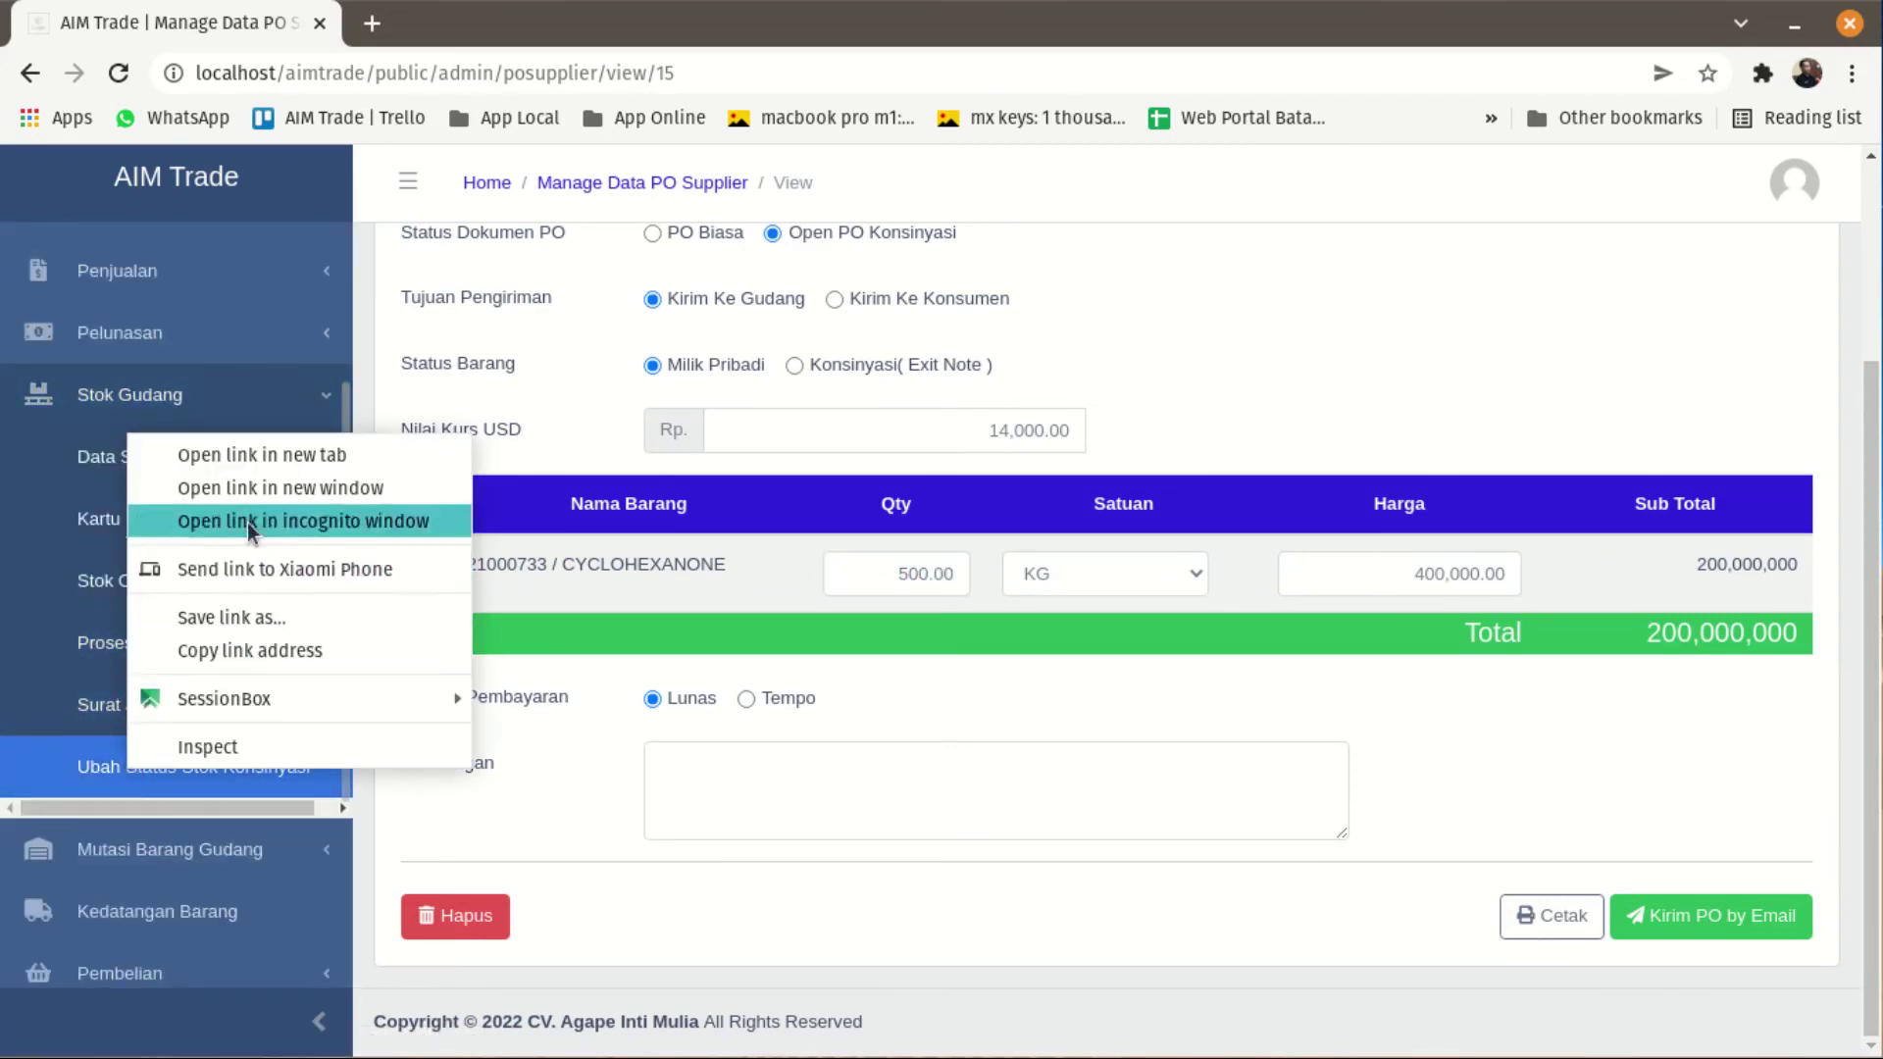
{"action": "left_click", "coordinate": [245, 455]}
{"action": "left_click", "coordinate": [438, 23]}
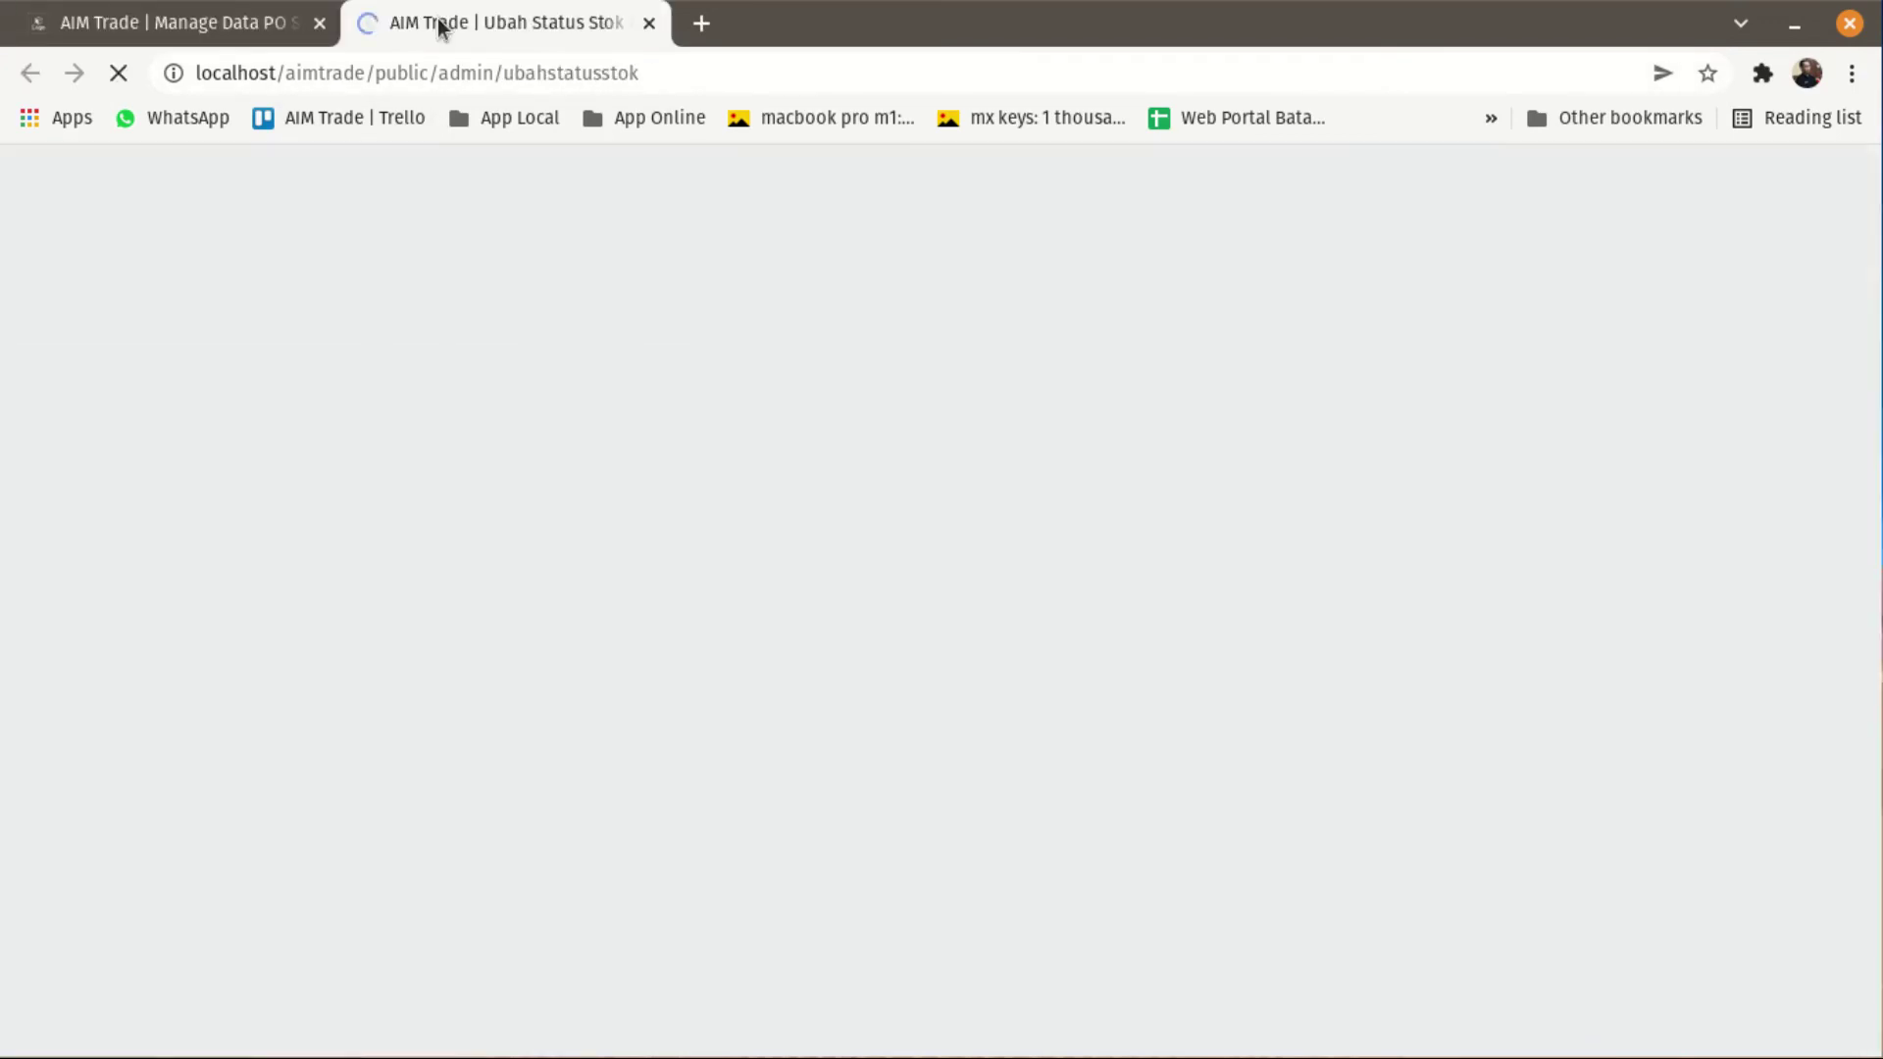
Step: Create a new consignment status change with Good Stock as Target Gudang and the listed consignment PO as No. PO Barang Konsinyasi
{"action": "left_click", "coordinate": [479, 413]}
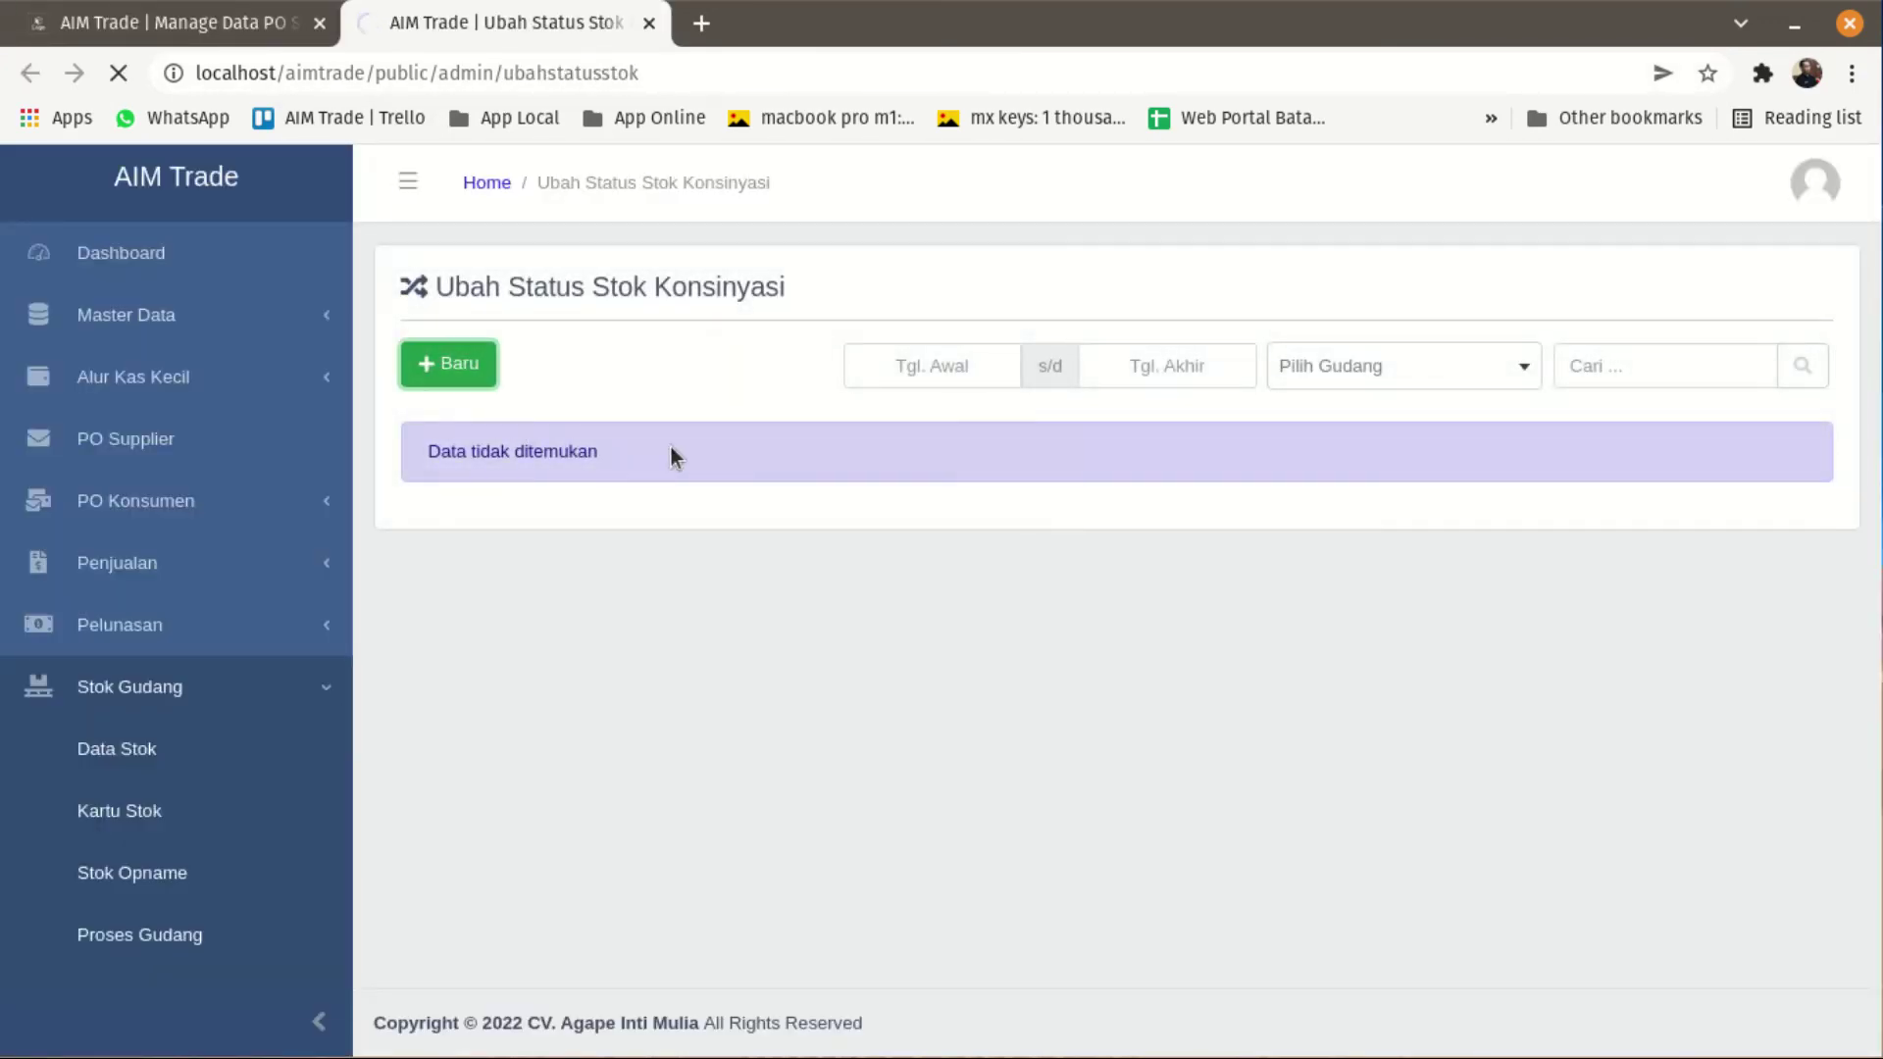
{"action": "left_click", "coordinate": [569, 421]}
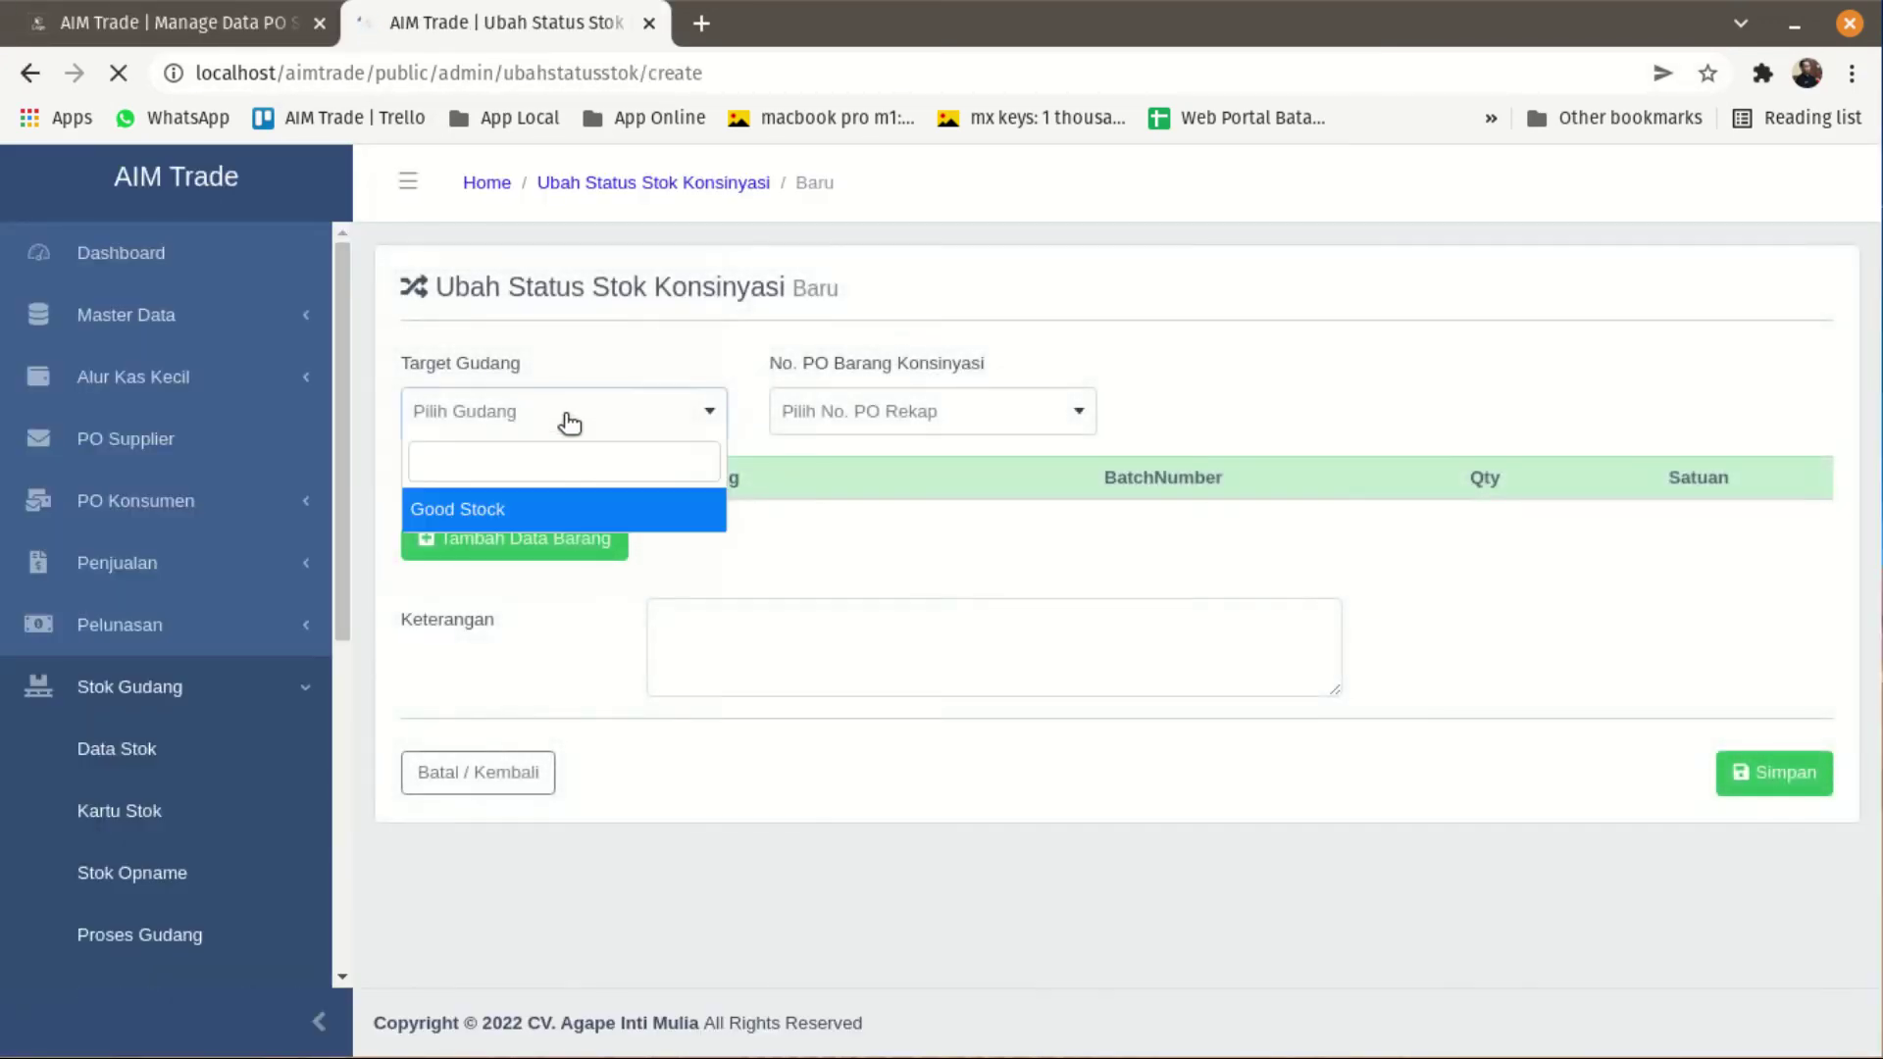
{"action": "left_click", "coordinate": [538, 515]}
{"action": "left_click", "coordinate": [870, 421]}
{"action": "left_click", "coordinate": [902, 512]}
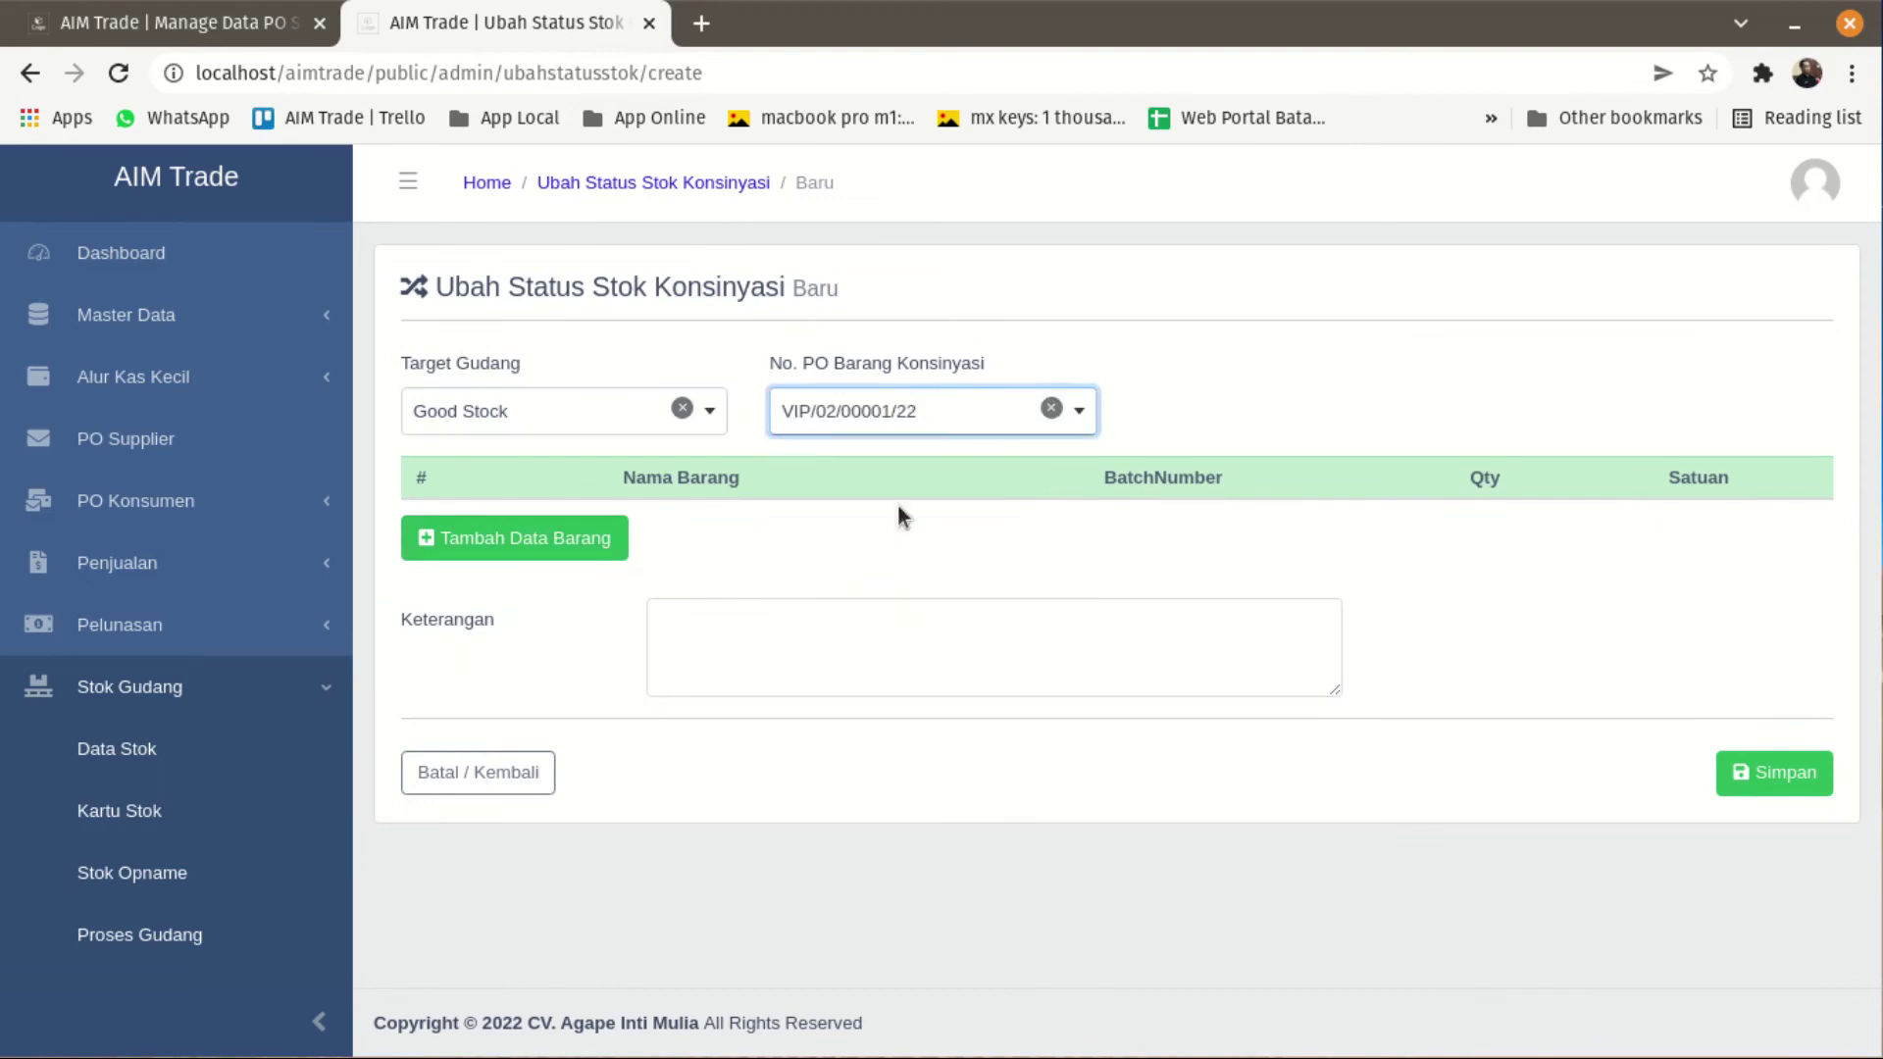
Step: Look up the selected PO's items and add 21000733 / CYCLOHEXANONE to the new status change
{"action": "left_click", "coordinate": [601, 537]}
{"action": "left_click", "coordinate": [1391, 299]}
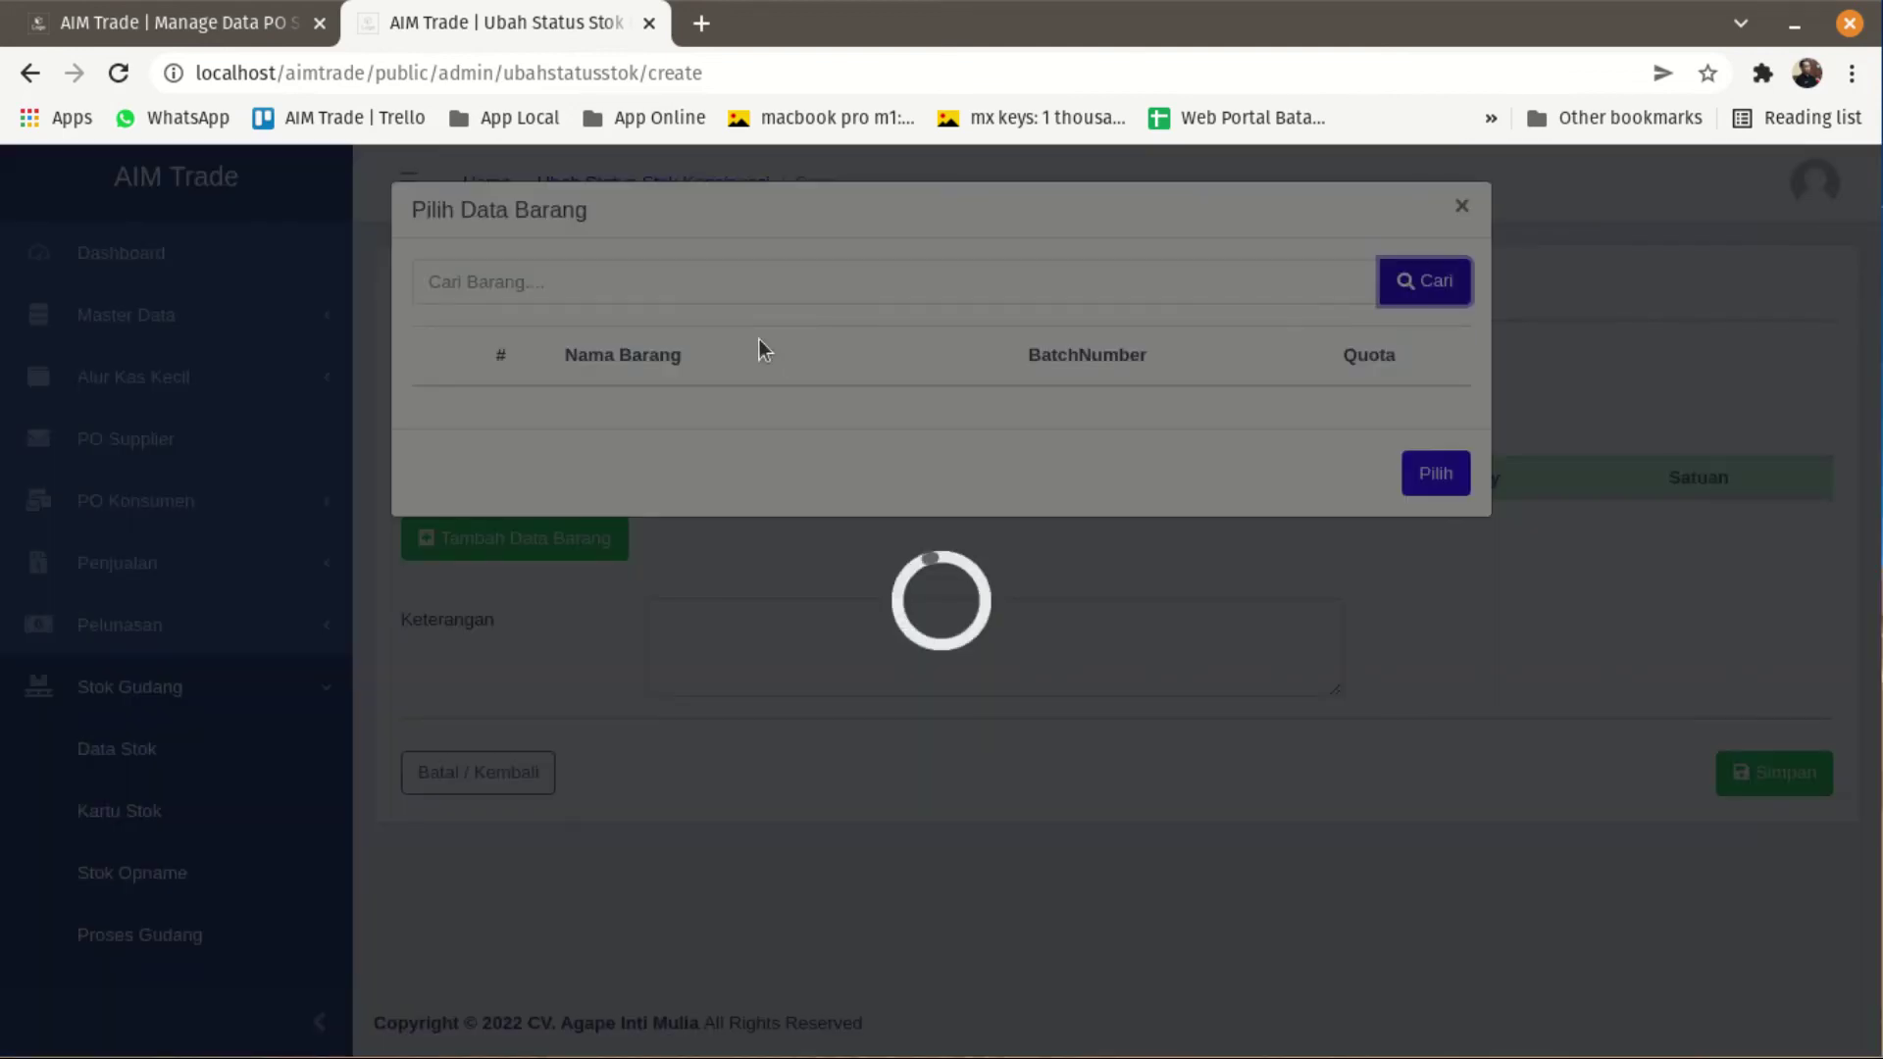
{"action": "left_click", "coordinate": [437, 415]}
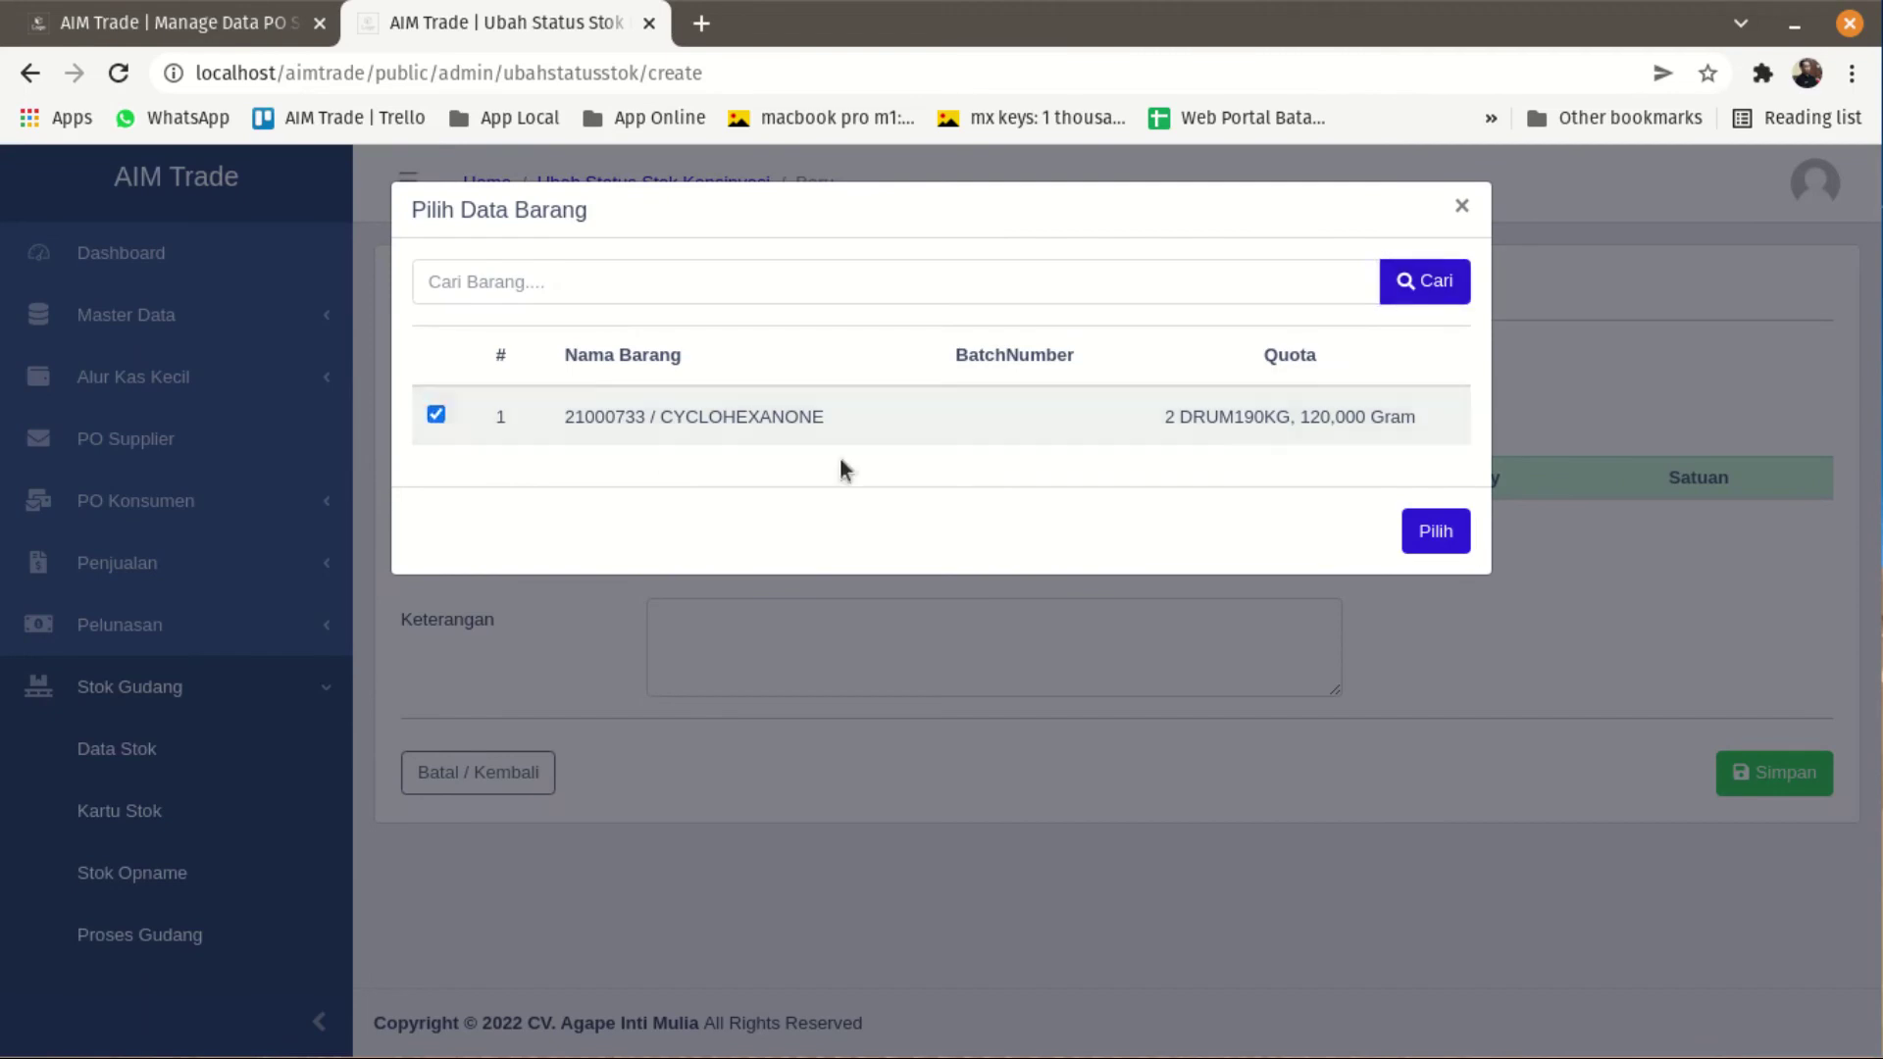
{"action": "left_click", "coordinate": [1425, 539]}
{"action": "left_click", "coordinate": [1456, 203]}
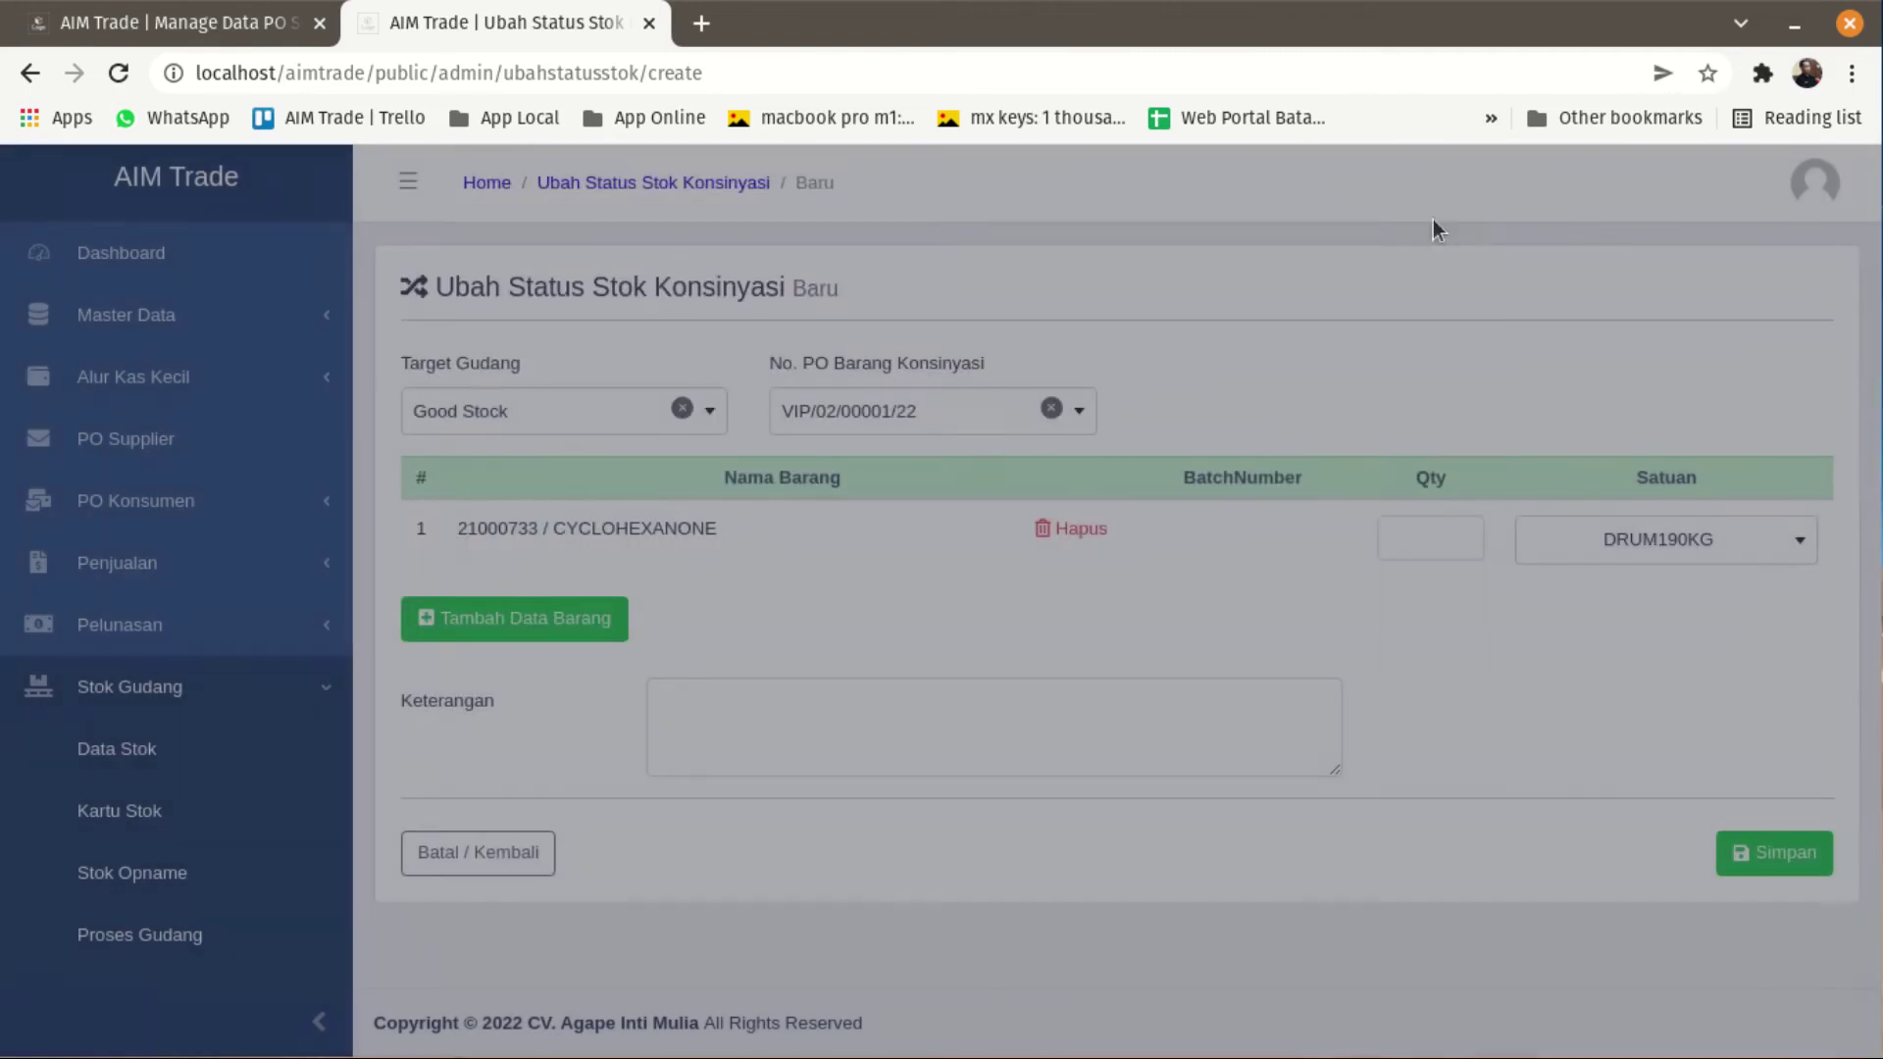
Step: Check the supplier PO again, set the CYCLOHEXANONE quantity to 500 KG, and save the consignment status change
{"action": "left_click", "coordinate": [245, 24]}
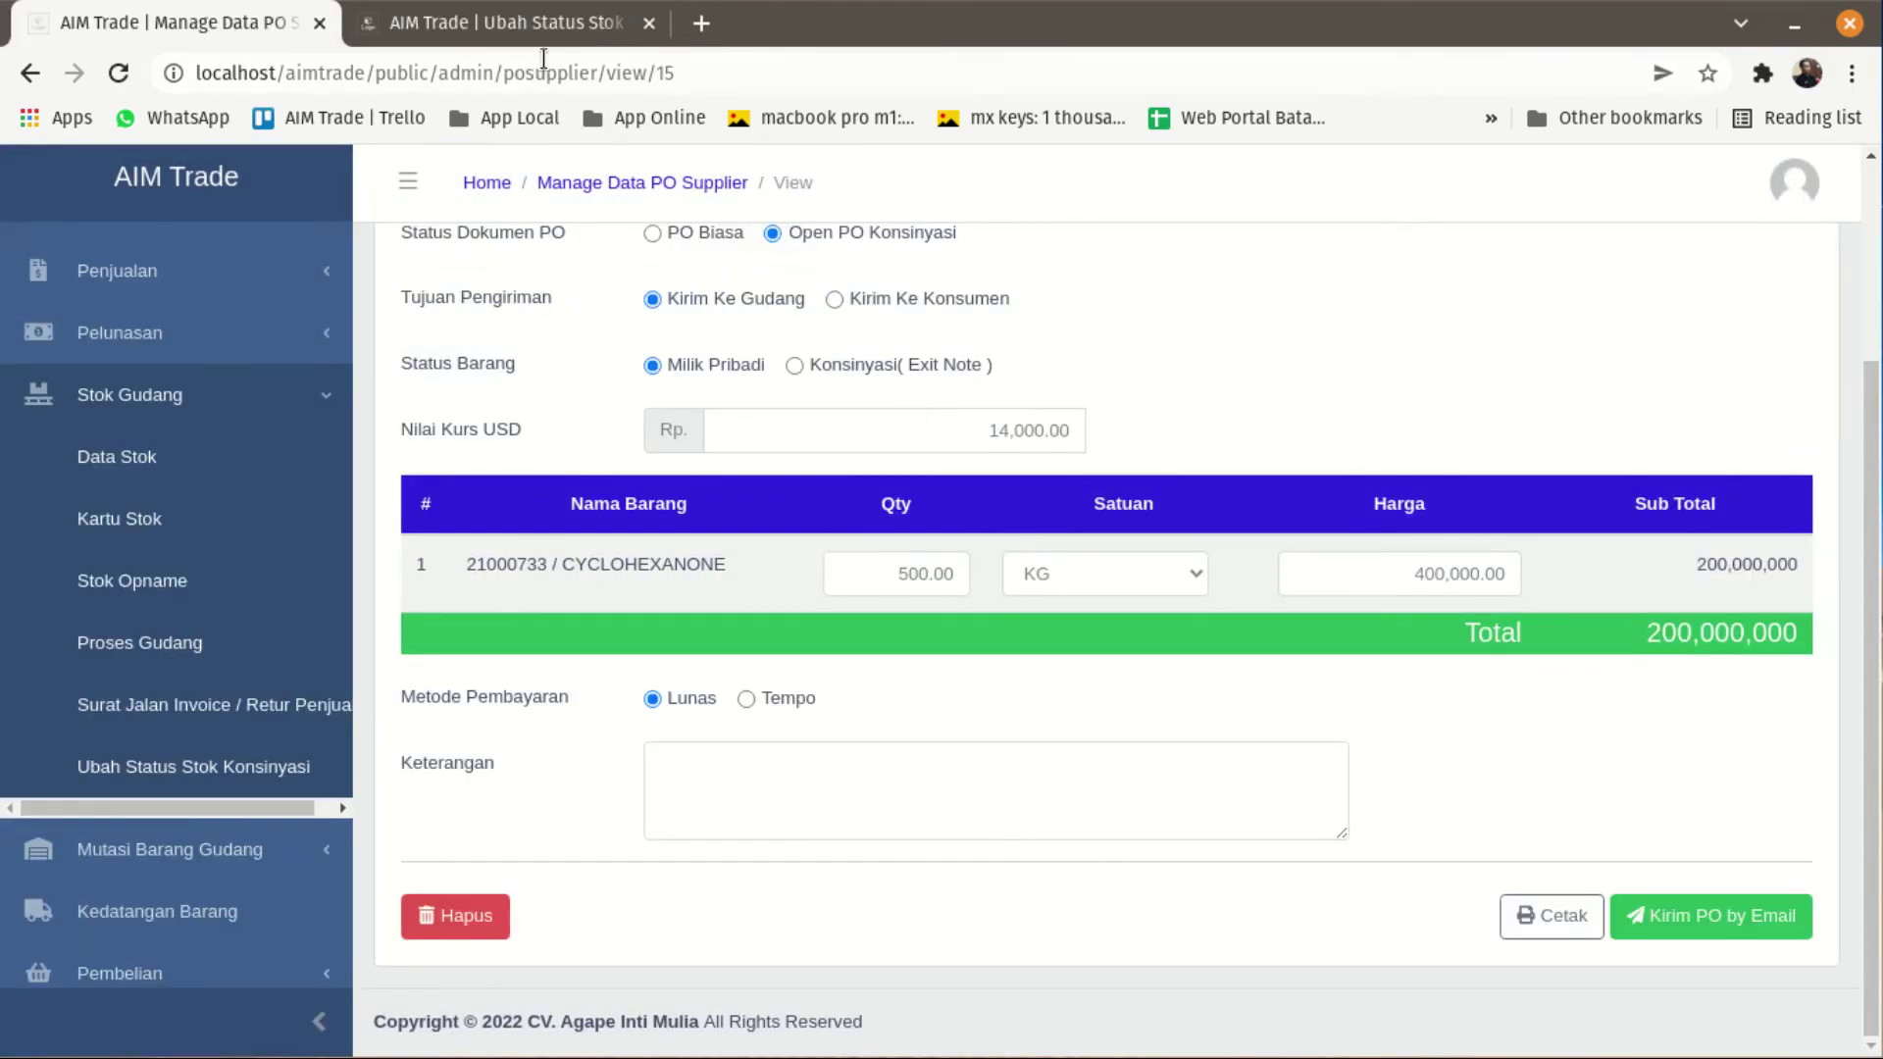
{"action": "left_click", "coordinate": [534, 23]}
{"action": "left_click", "coordinate": [1453, 541]}
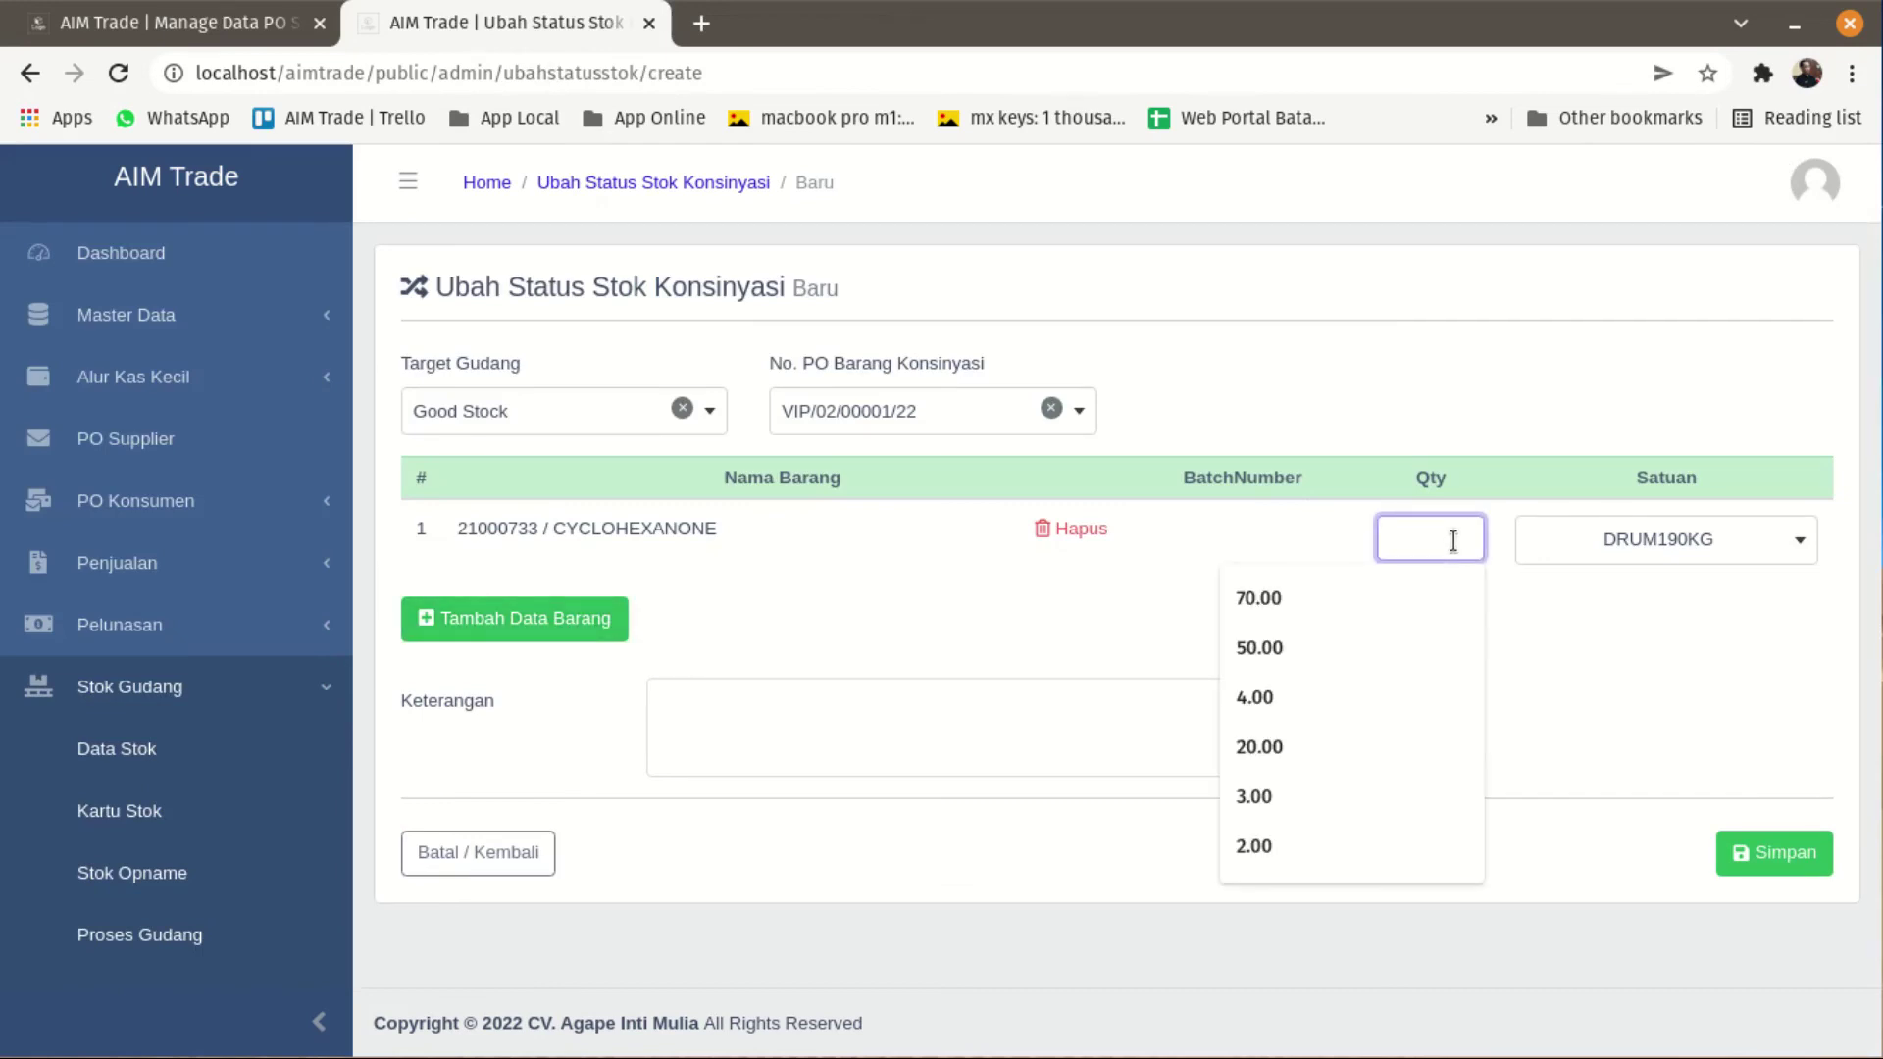
{"action": "type", "text": "500.00"}
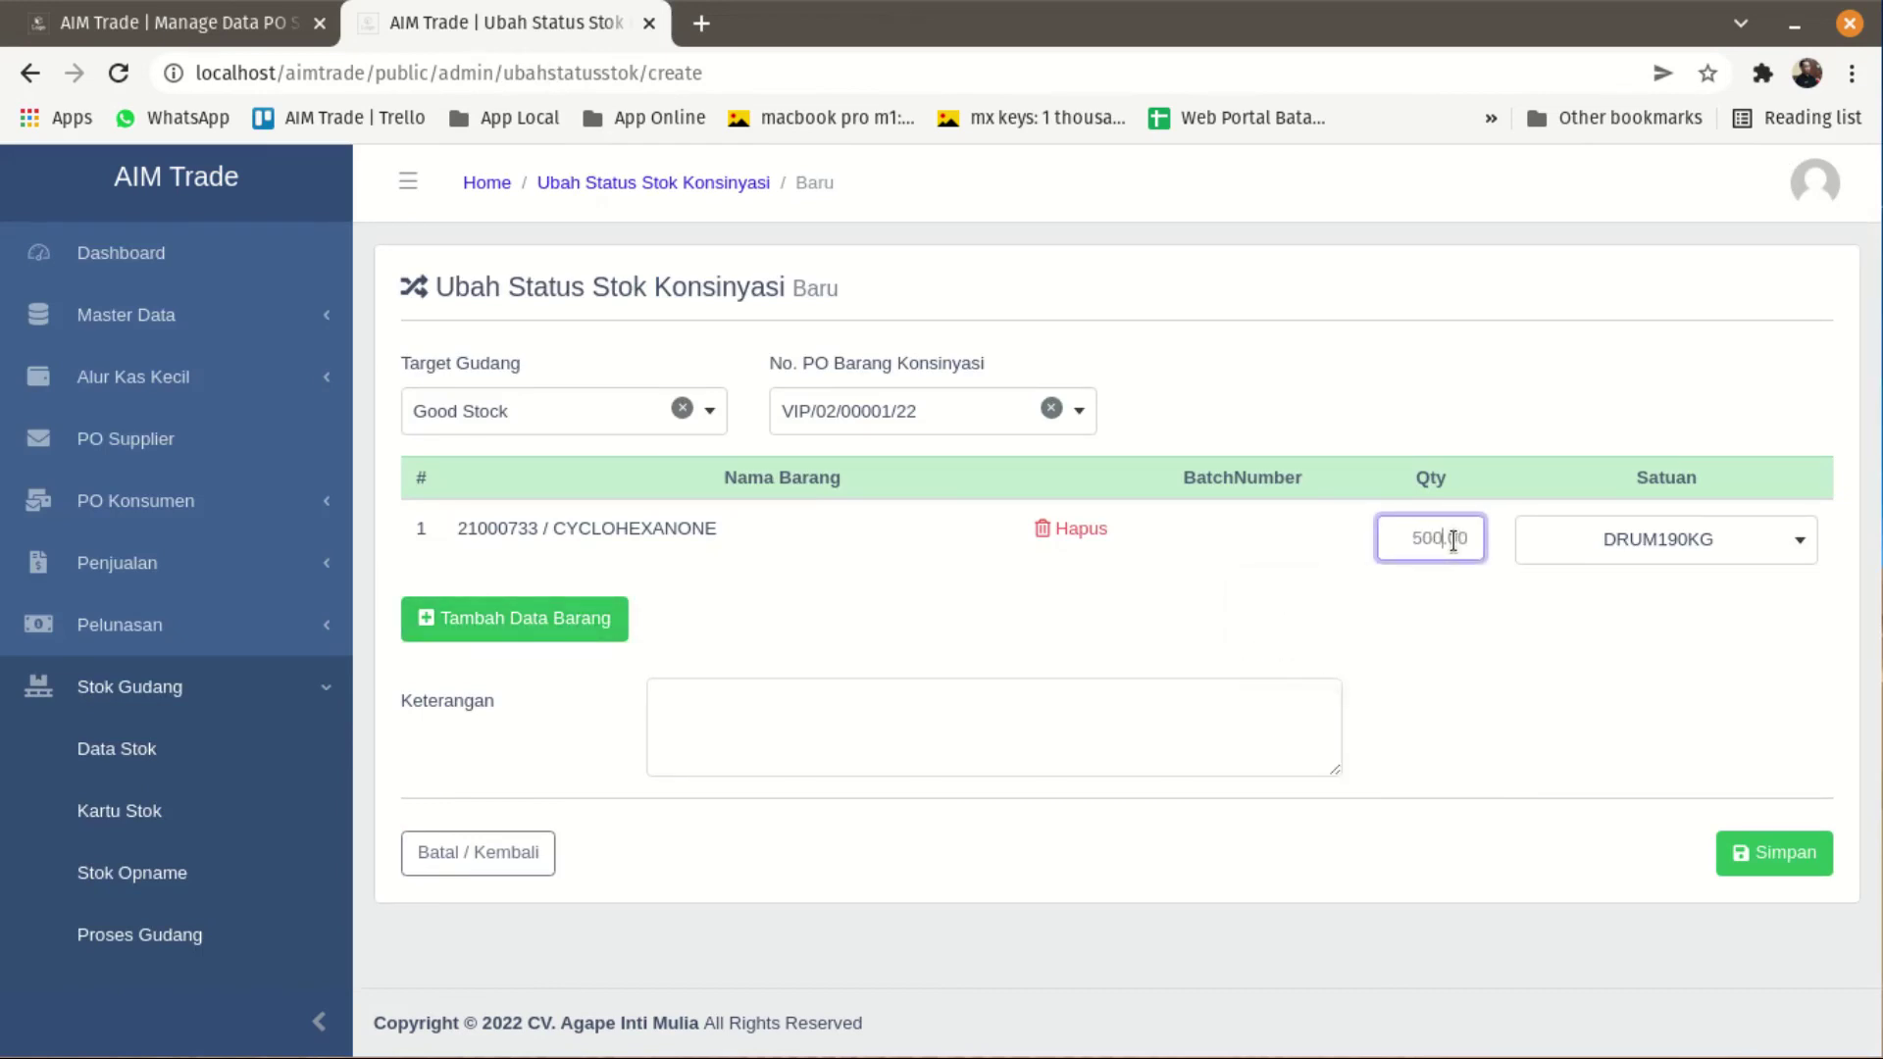
{"action": "left_click", "coordinate": [1575, 566]}
{"action": "scroll", "coordinate": [1658, 706], "scroll_direction": "down", "scroll_amount": 2}
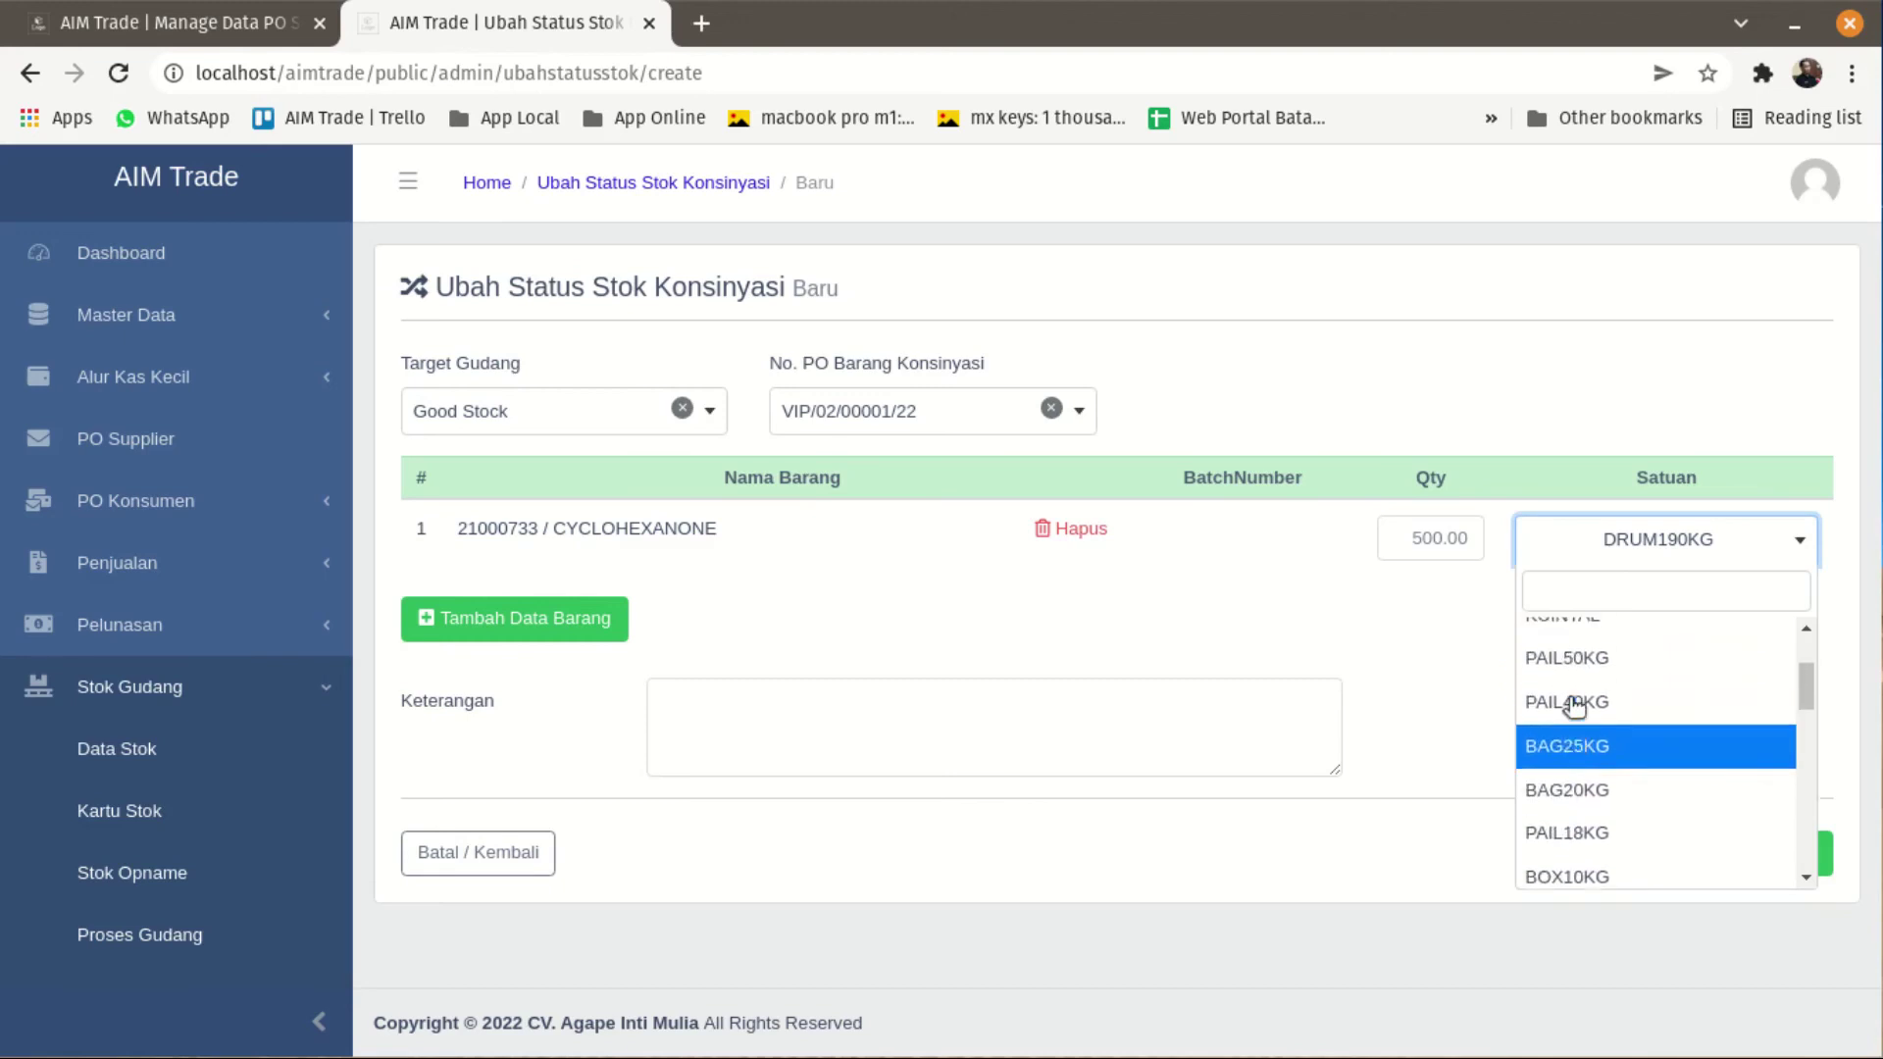
{"action": "left_click", "coordinate": [1569, 677]}
{"action": "left_click", "coordinate": [1316, 596]}
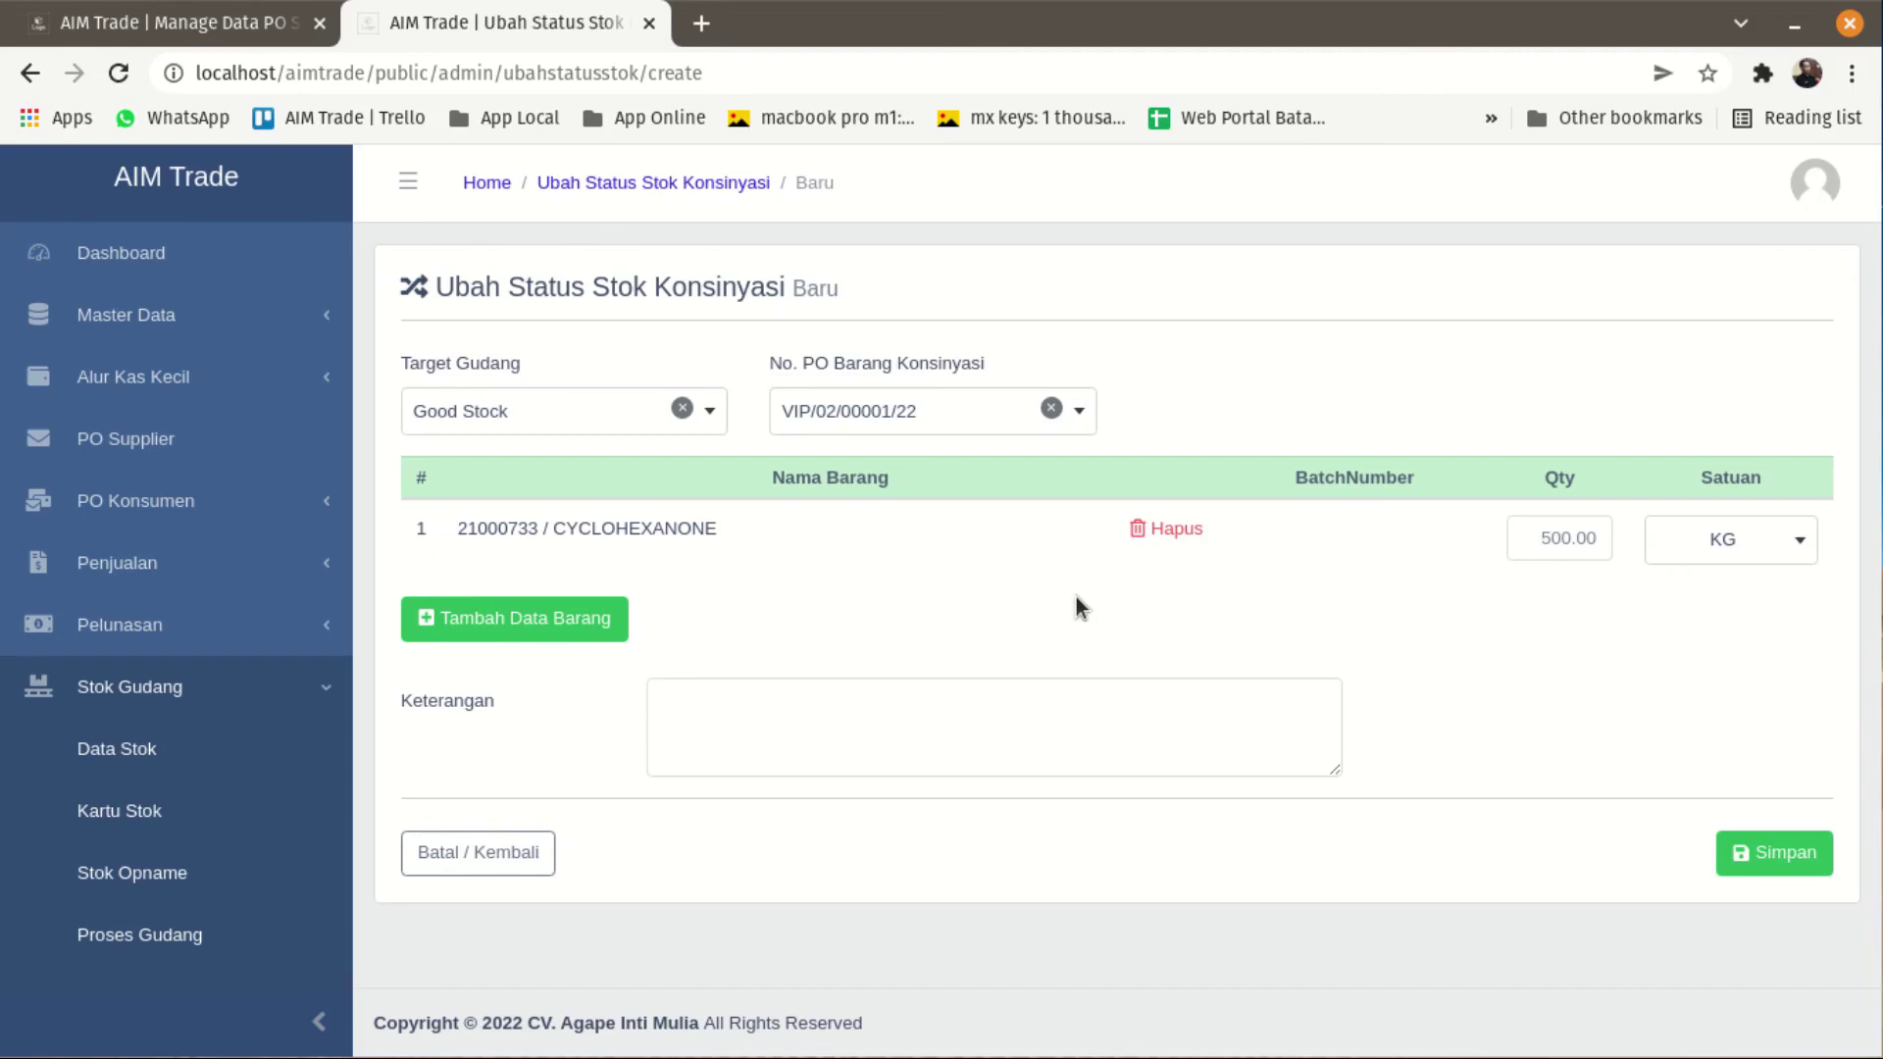
{"action": "left_click", "coordinate": [1748, 847]}
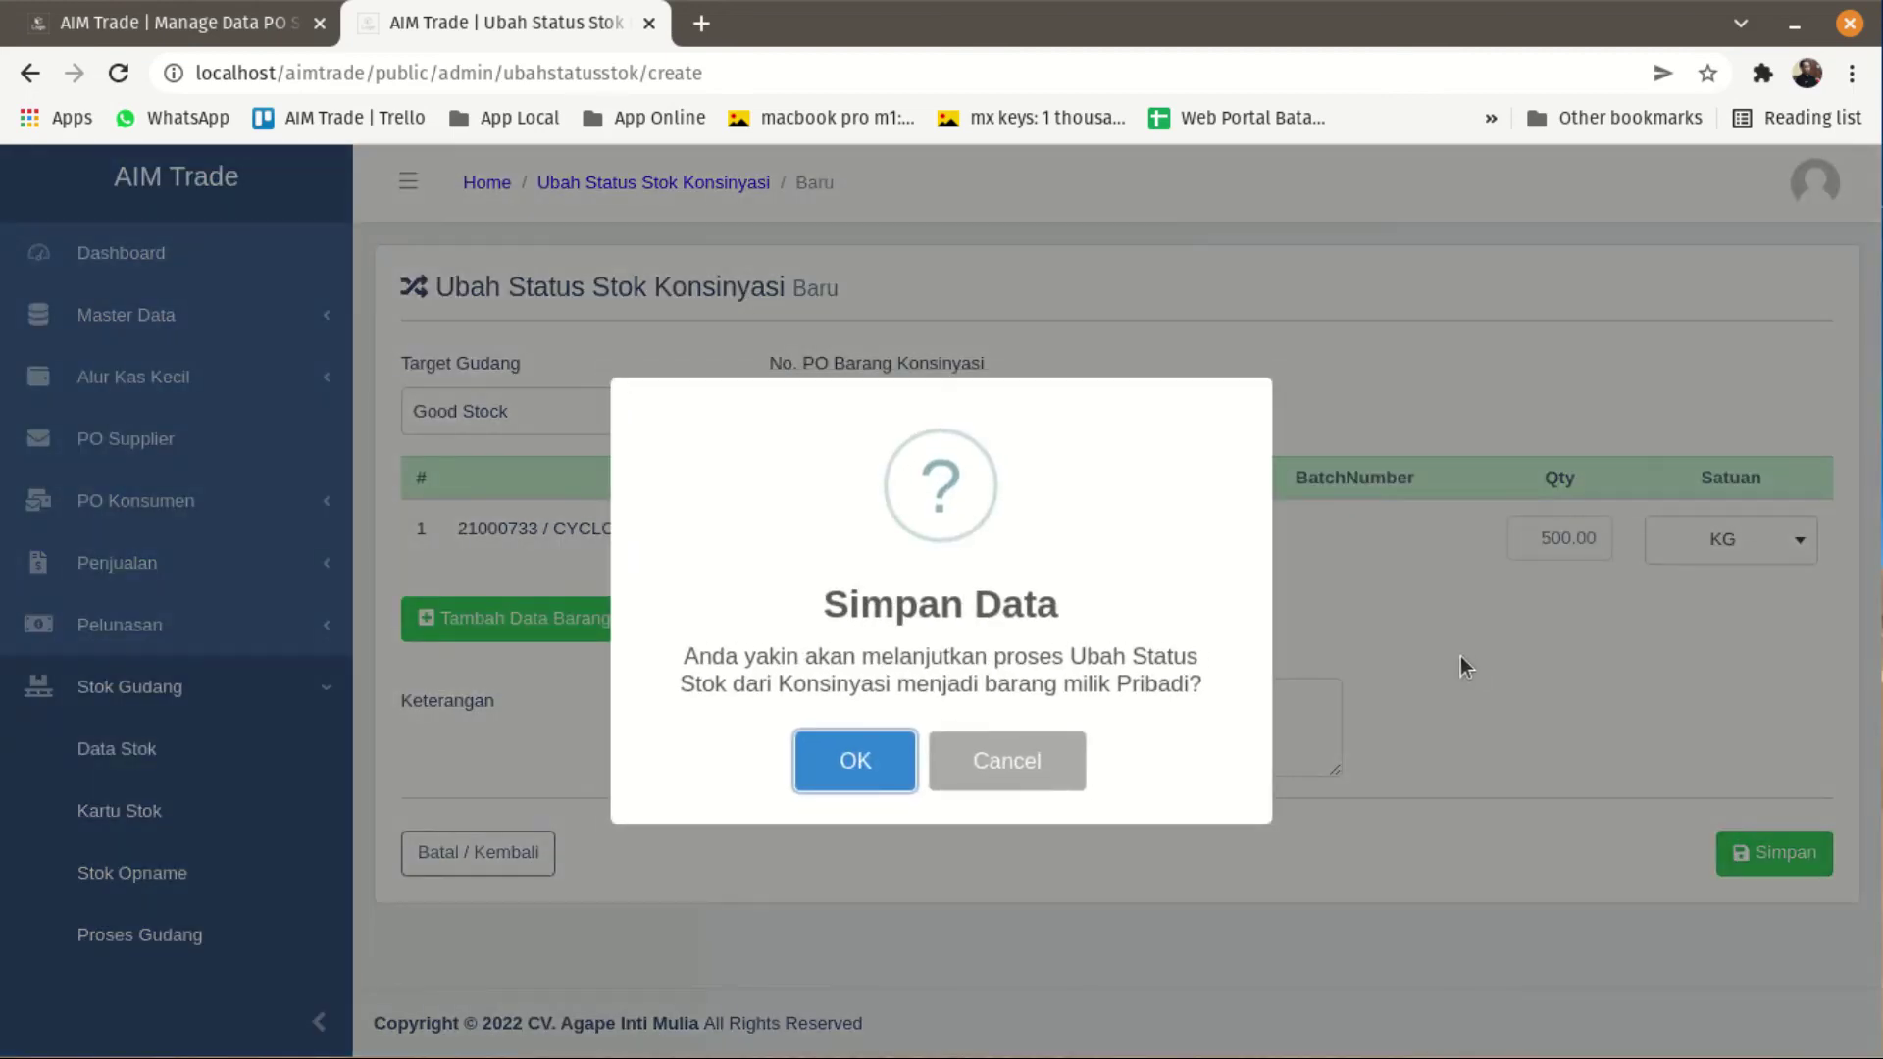
{"action": "left_click", "coordinate": [855, 760]}
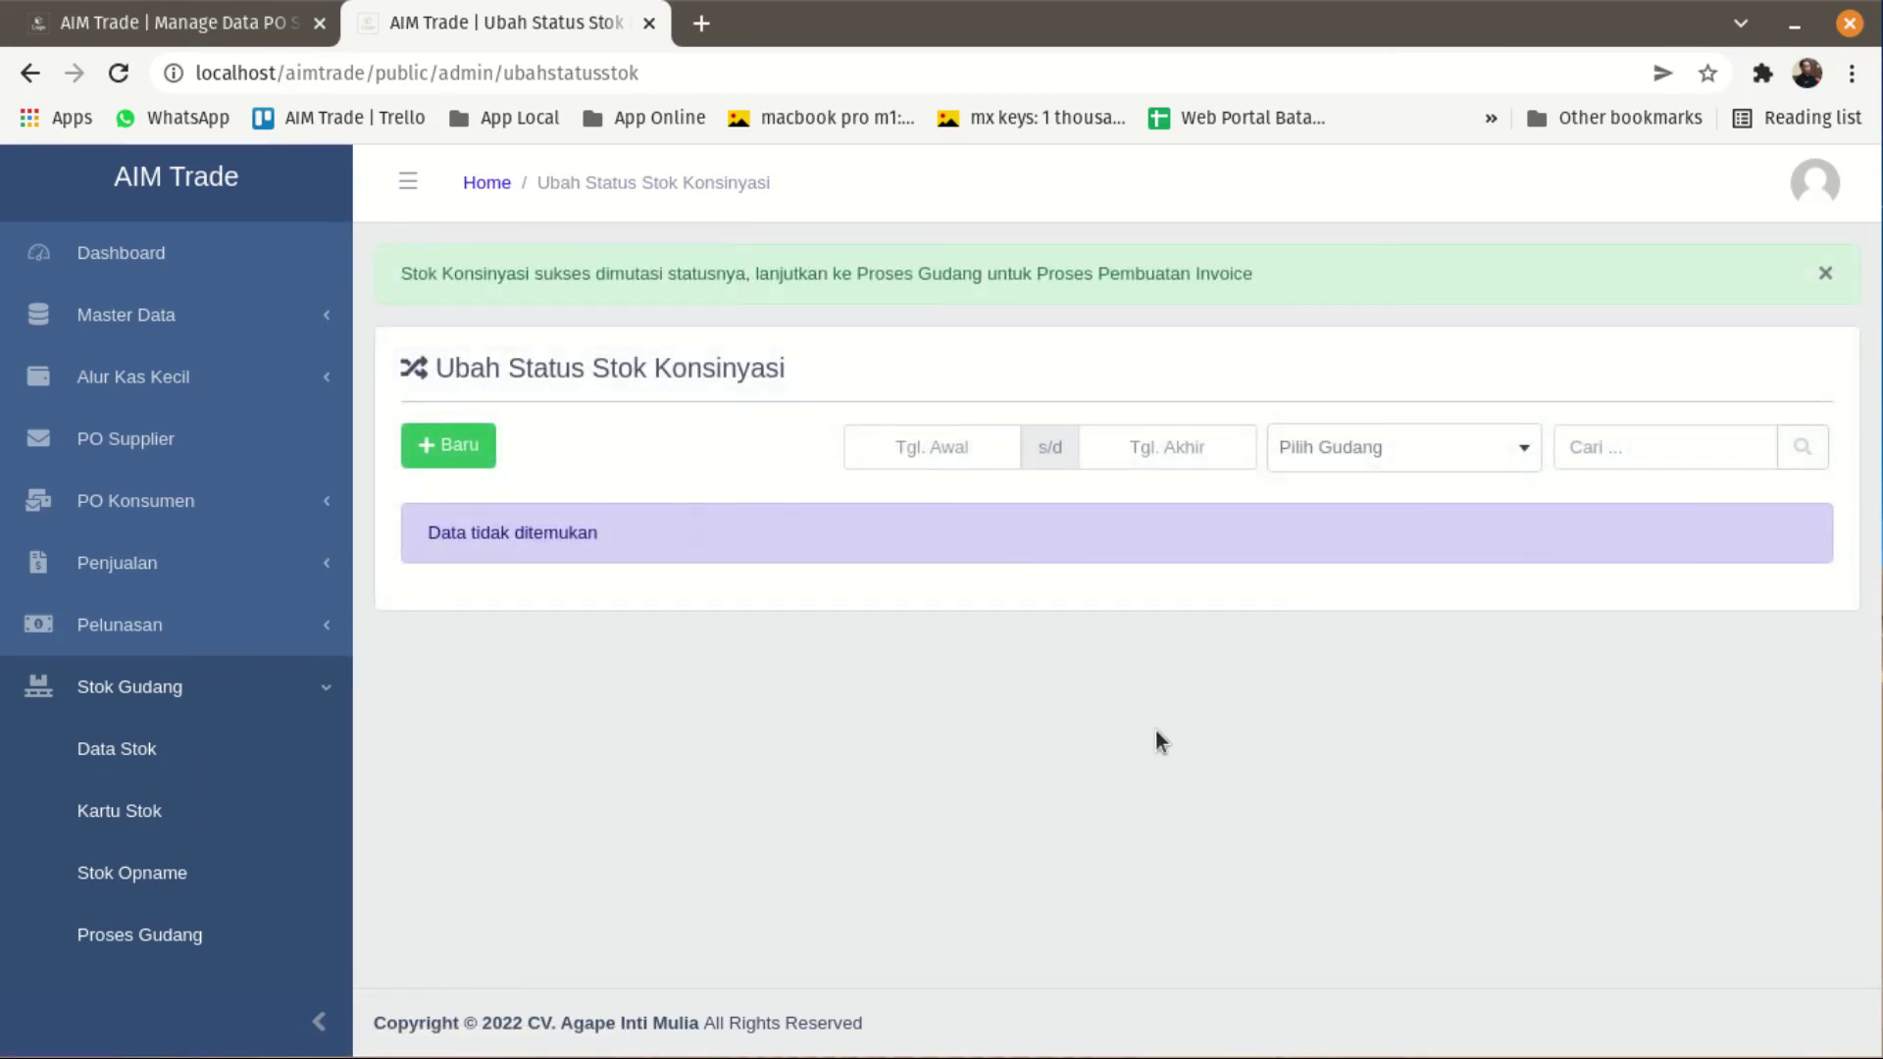
Step: Start Proses Gudang for the unprocessed PT. ALFATAMA INTICIPTA sales order and expand its Pecah PO detail
{"action": "left_click", "coordinate": [244, 690]}
{"action": "scroll", "coordinate": [252, 667], "scroll_direction": "down", "scroll_amount": 3}
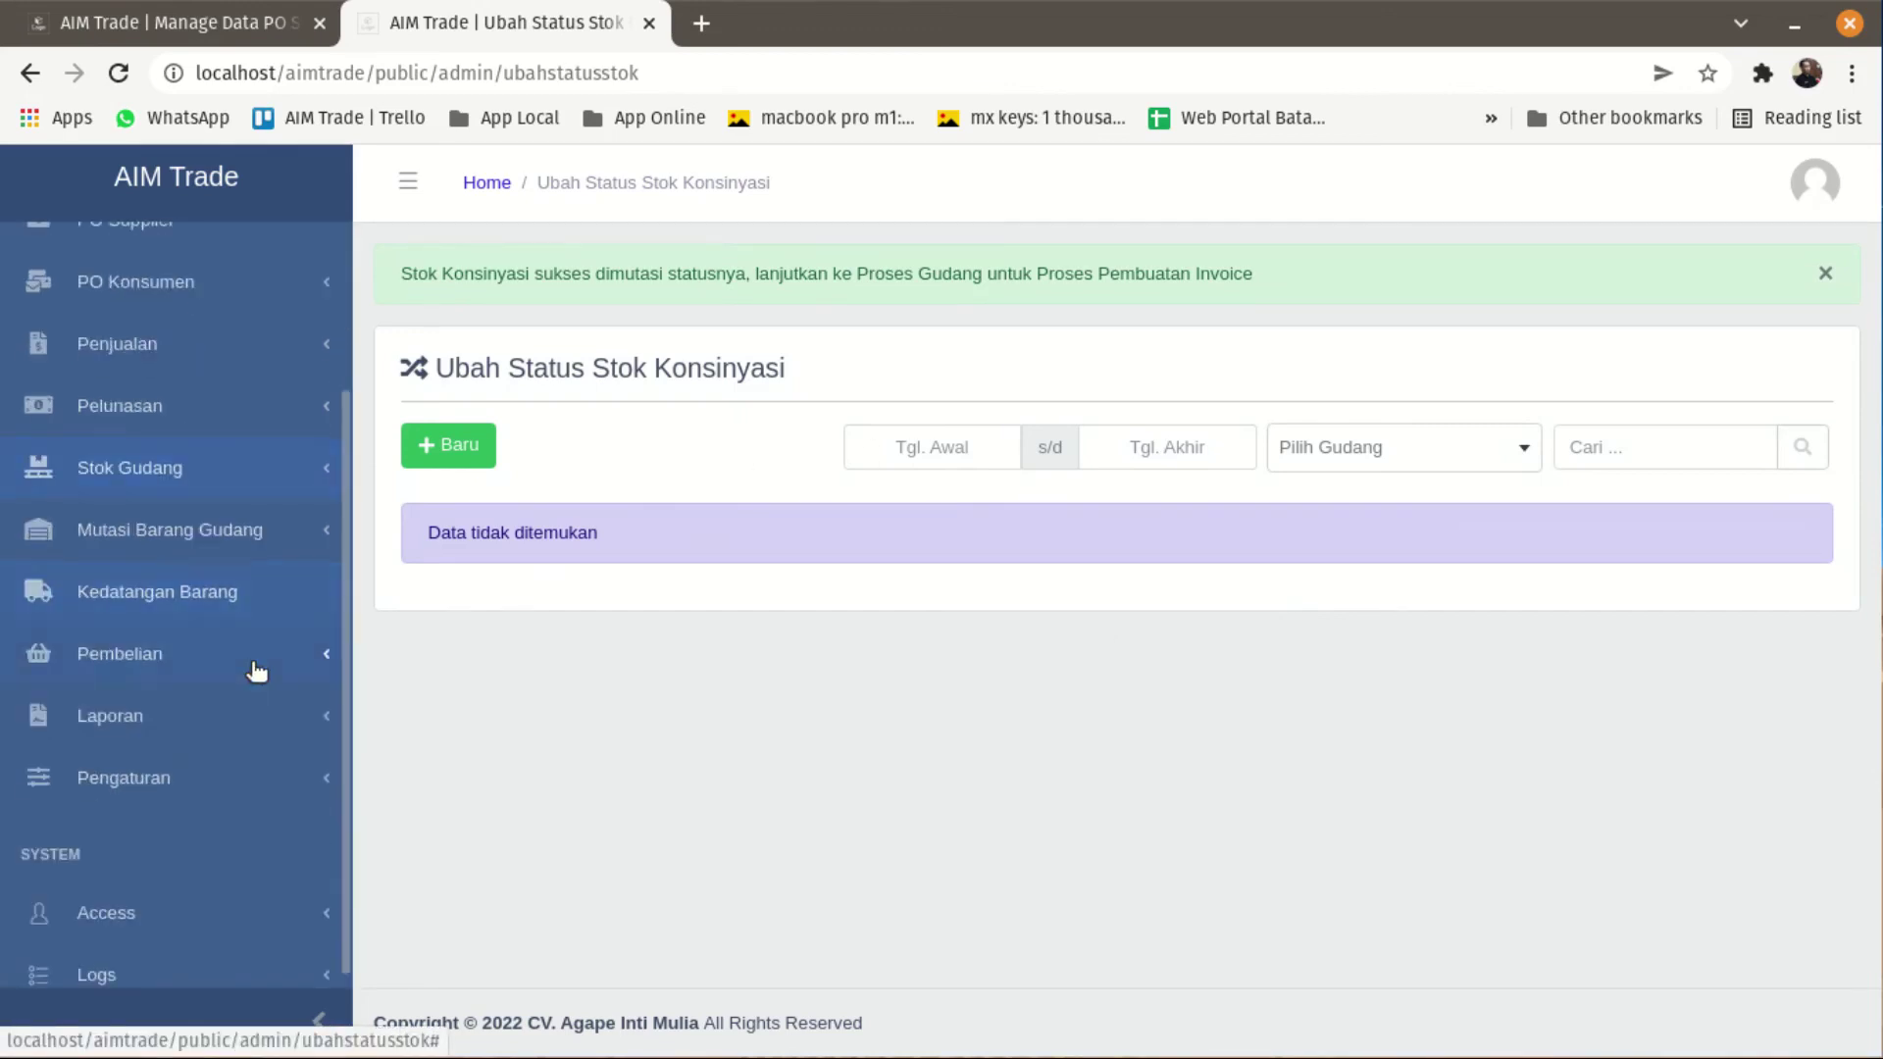
{"action": "left_click", "coordinate": [212, 467]}
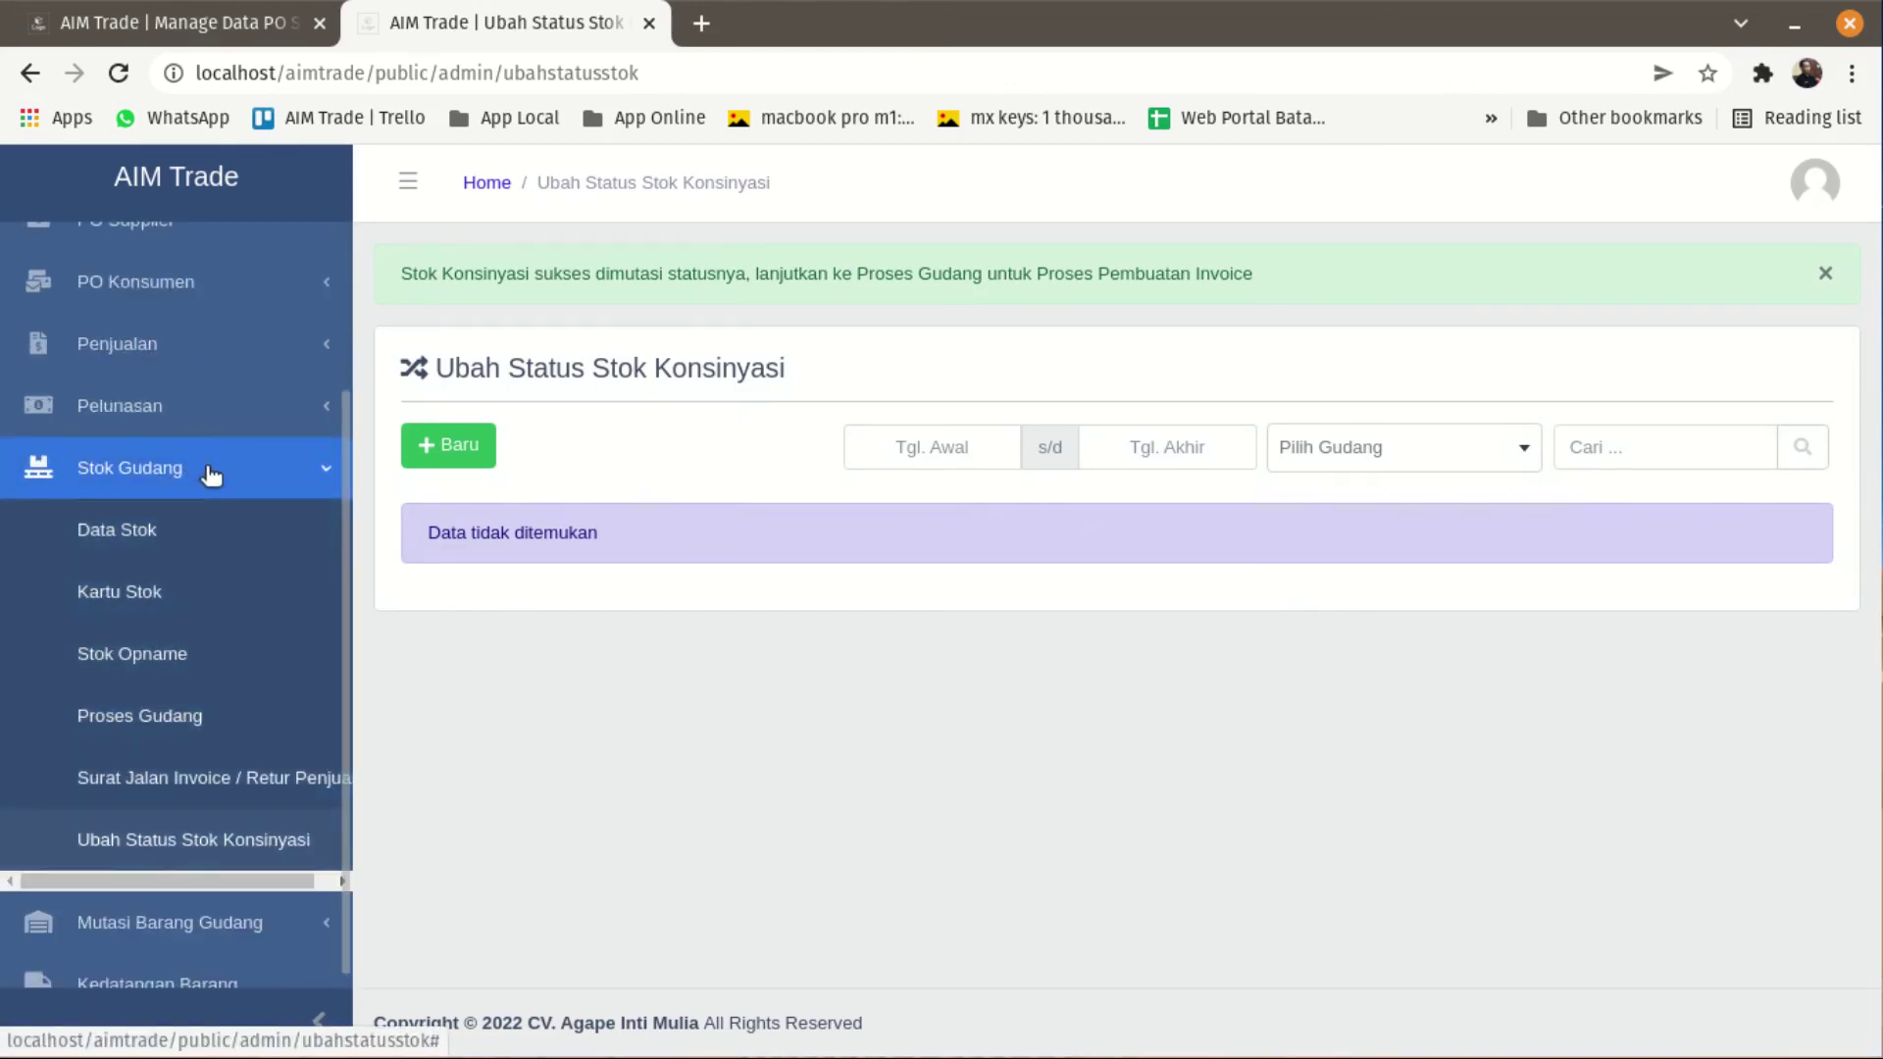
{"action": "left_click", "coordinate": [180, 715]}
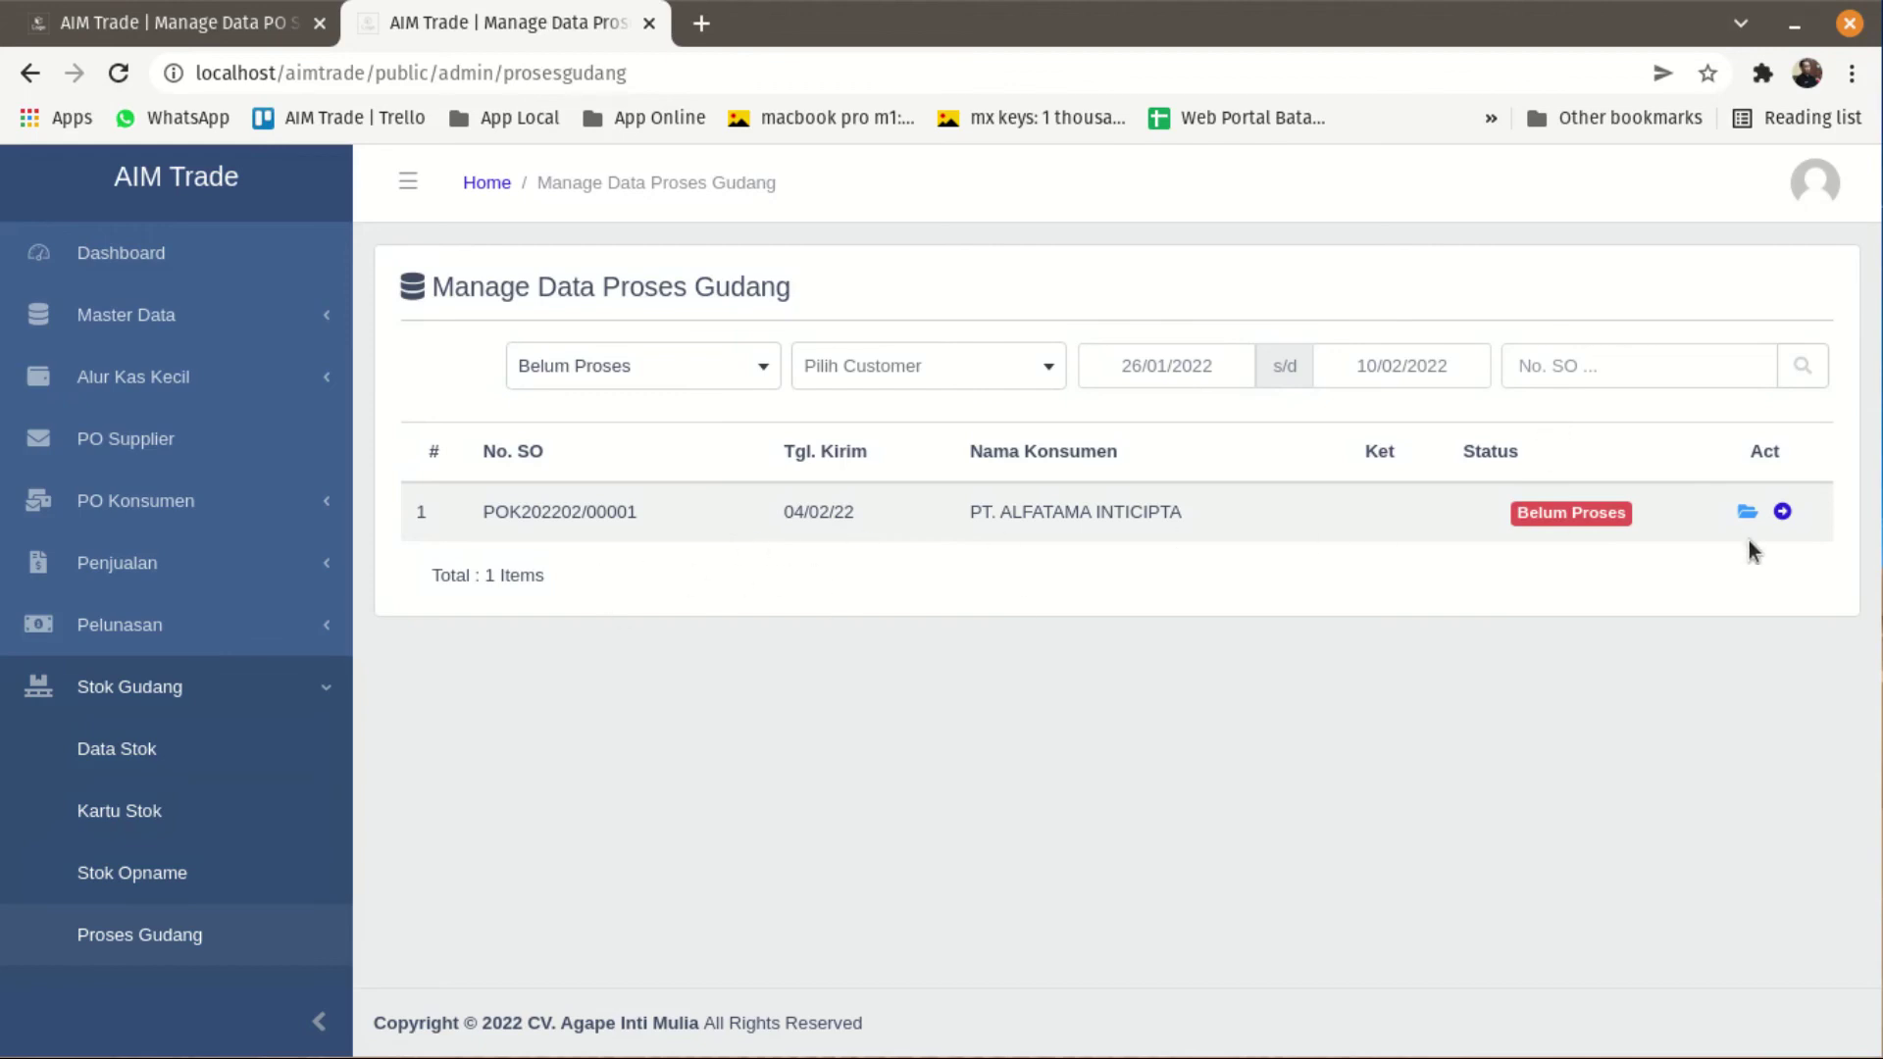
{"action": "left_click", "coordinate": [1781, 511]}
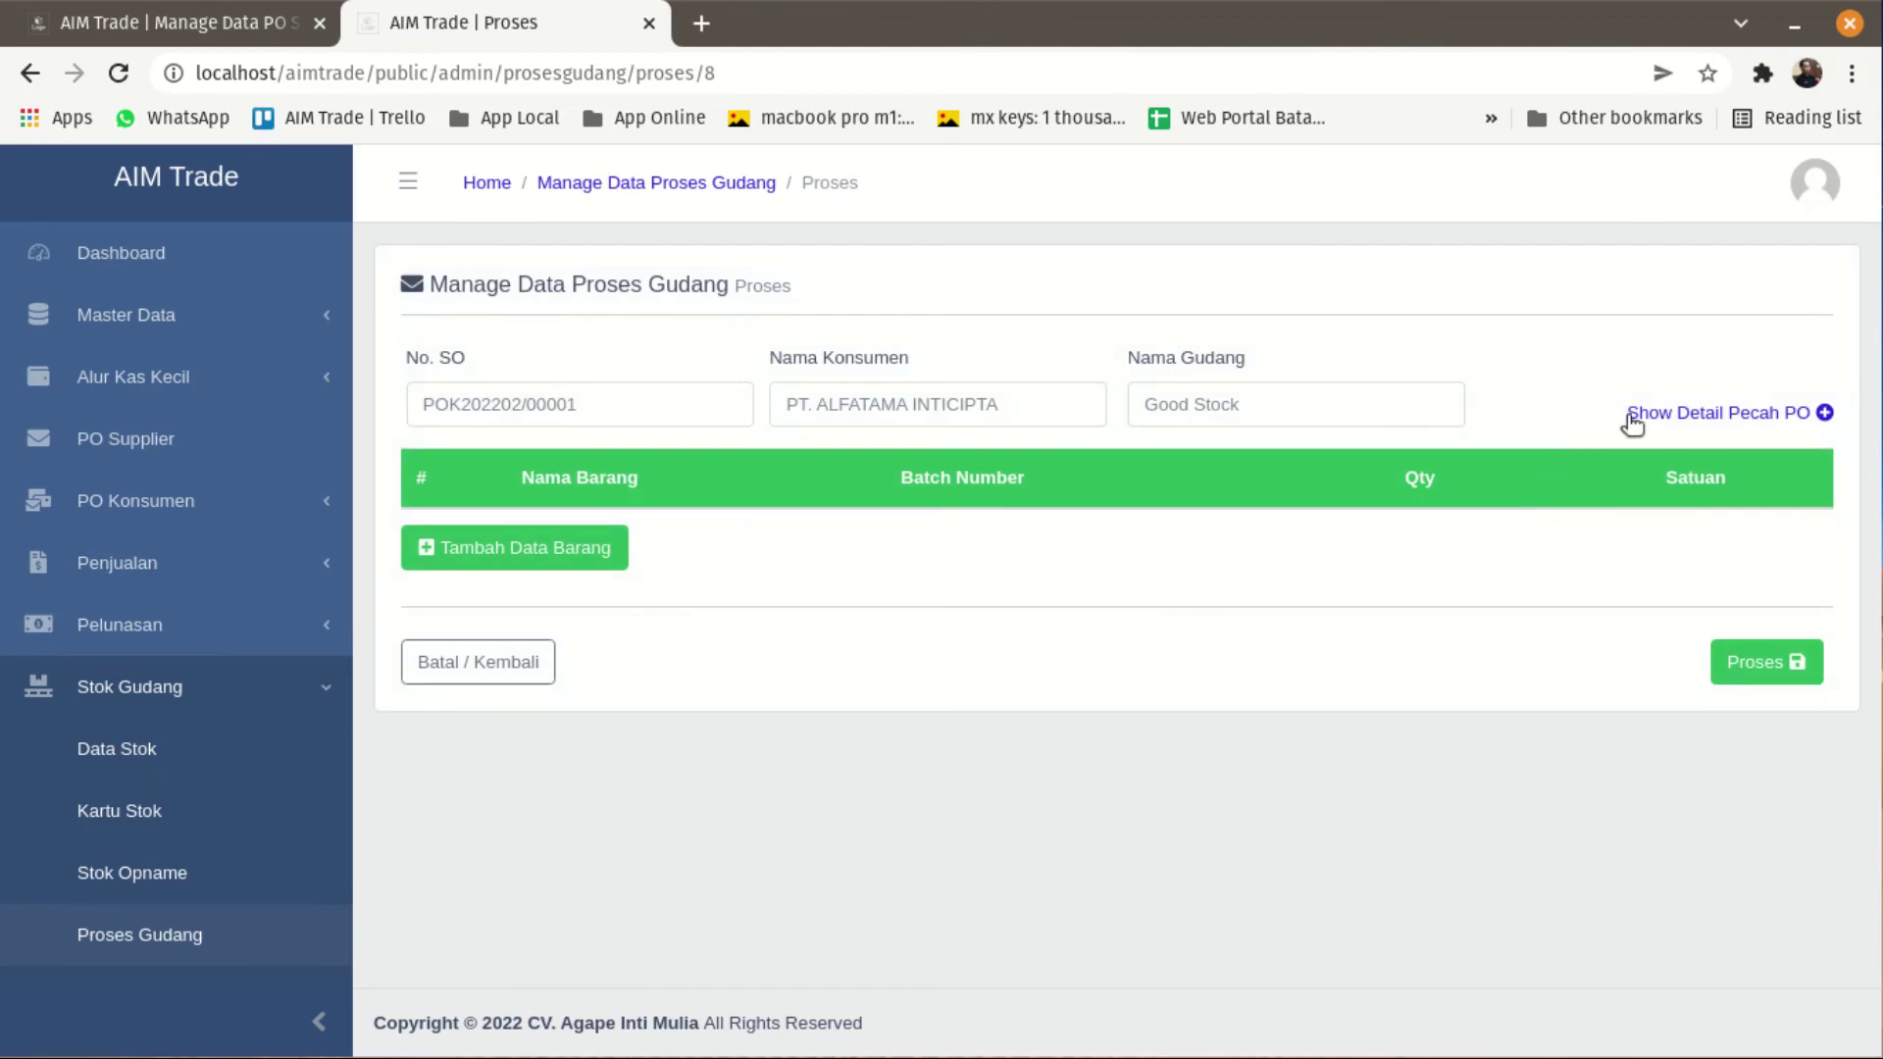
{"action": "left_click", "coordinate": [1632, 420]}
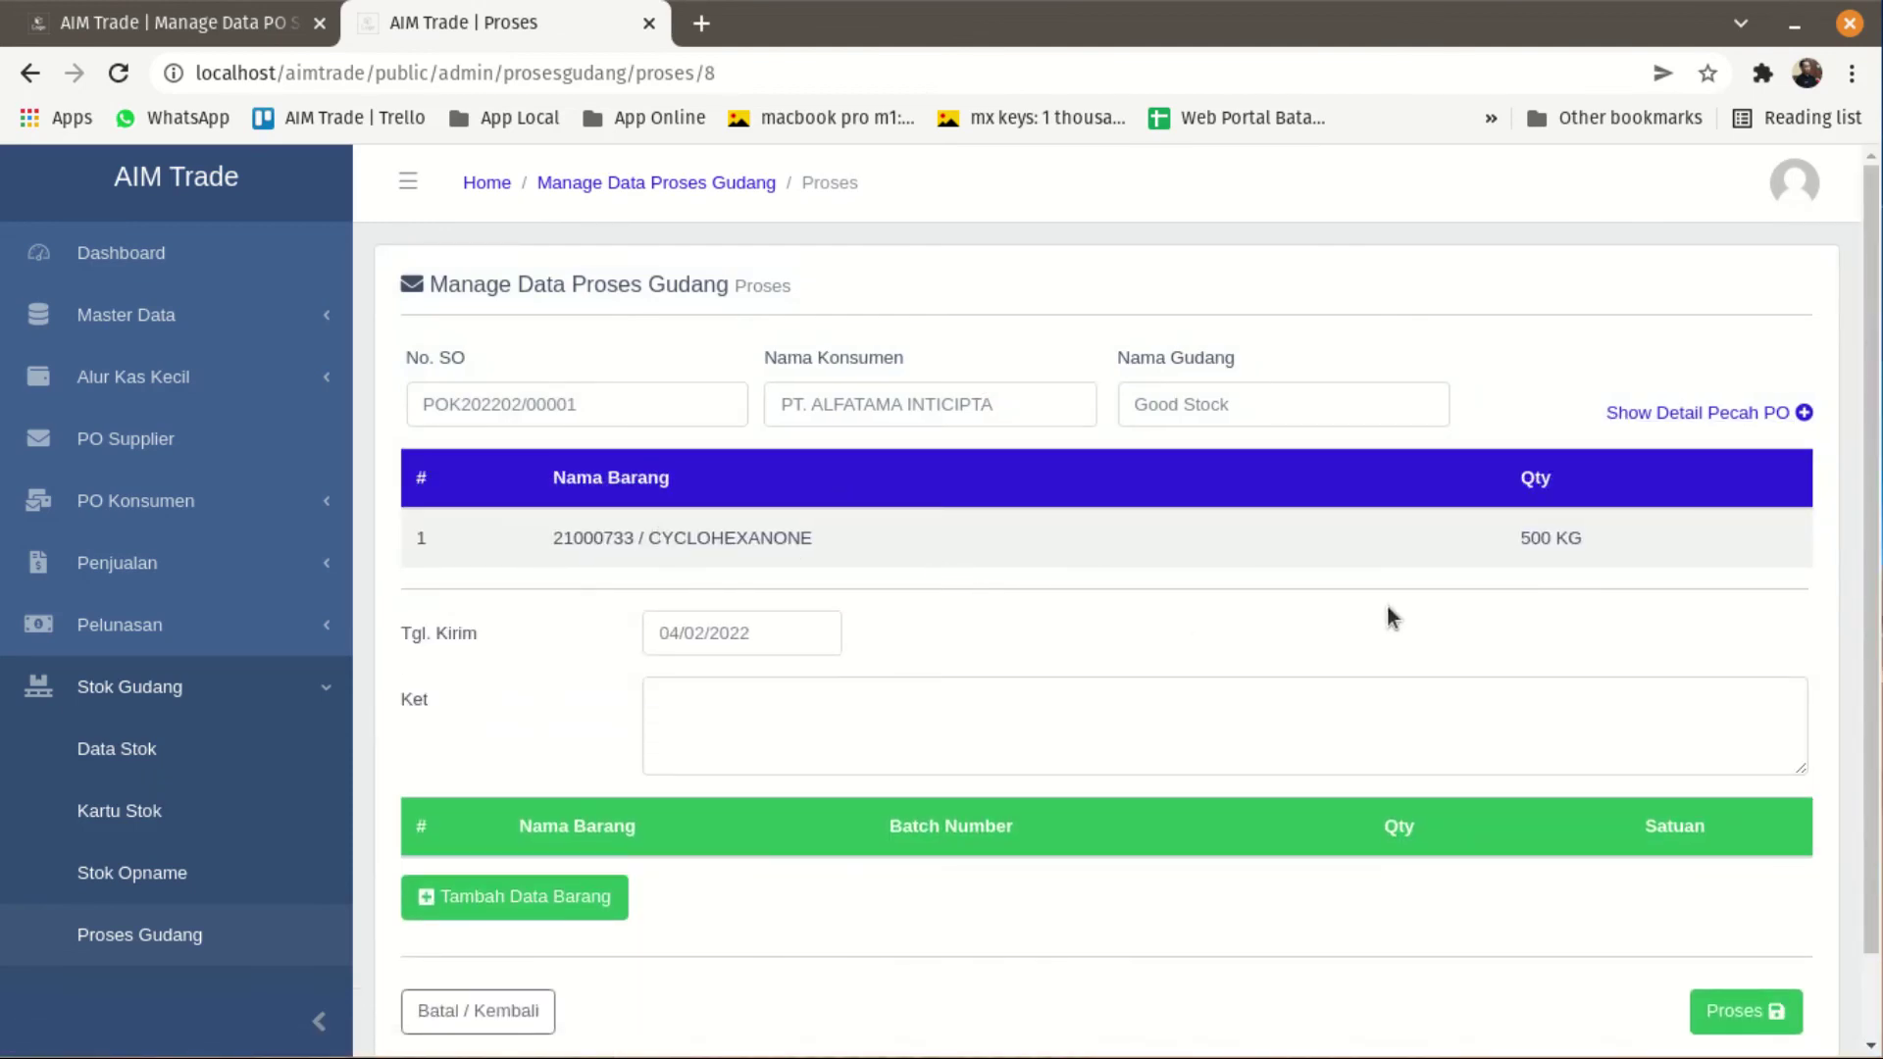
Step: Search the available warehouse stock and add 21000733 / CYCLOHEXANONE to the sales order's warehouse process
{"action": "left_click", "coordinate": [547, 900]}
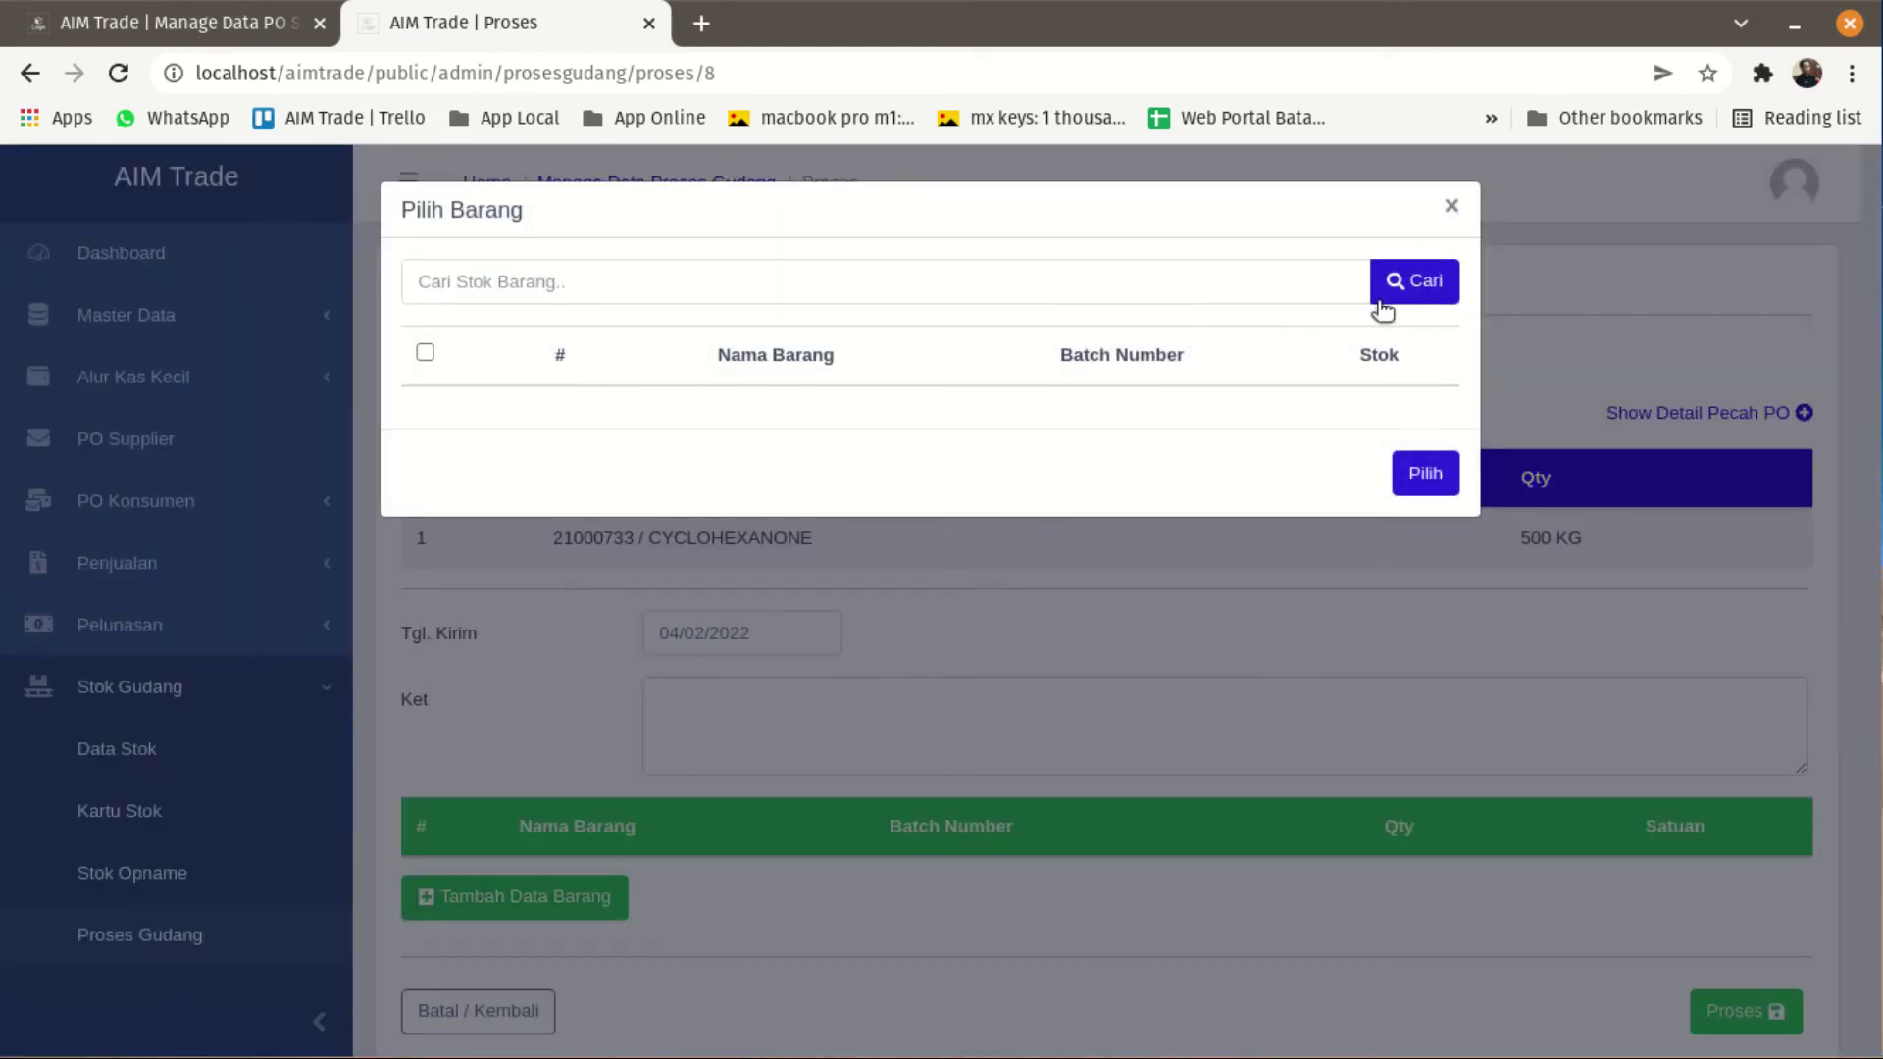
{"action": "left_click", "coordinate": [1383, 300]}
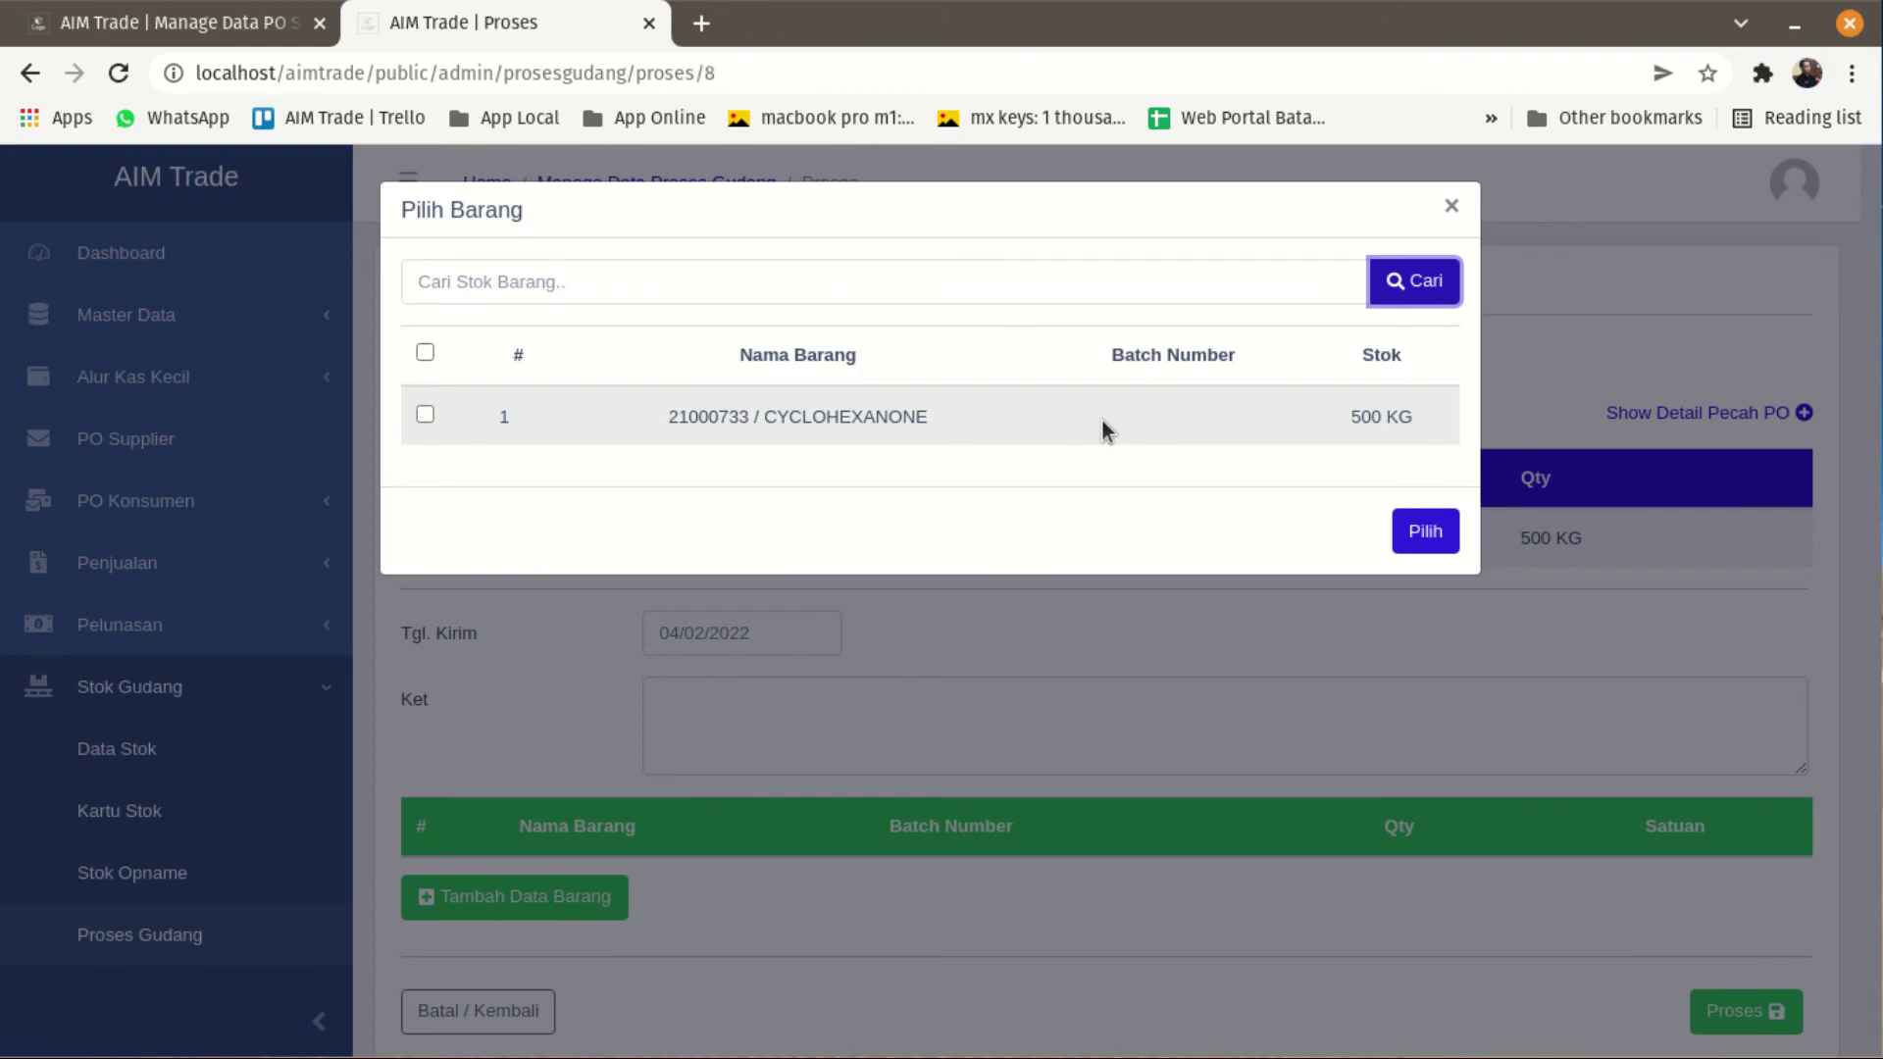
{"action": "left_click_drag", "start_coordinate": [1346, 420], "coordinate": [1434, 425]}
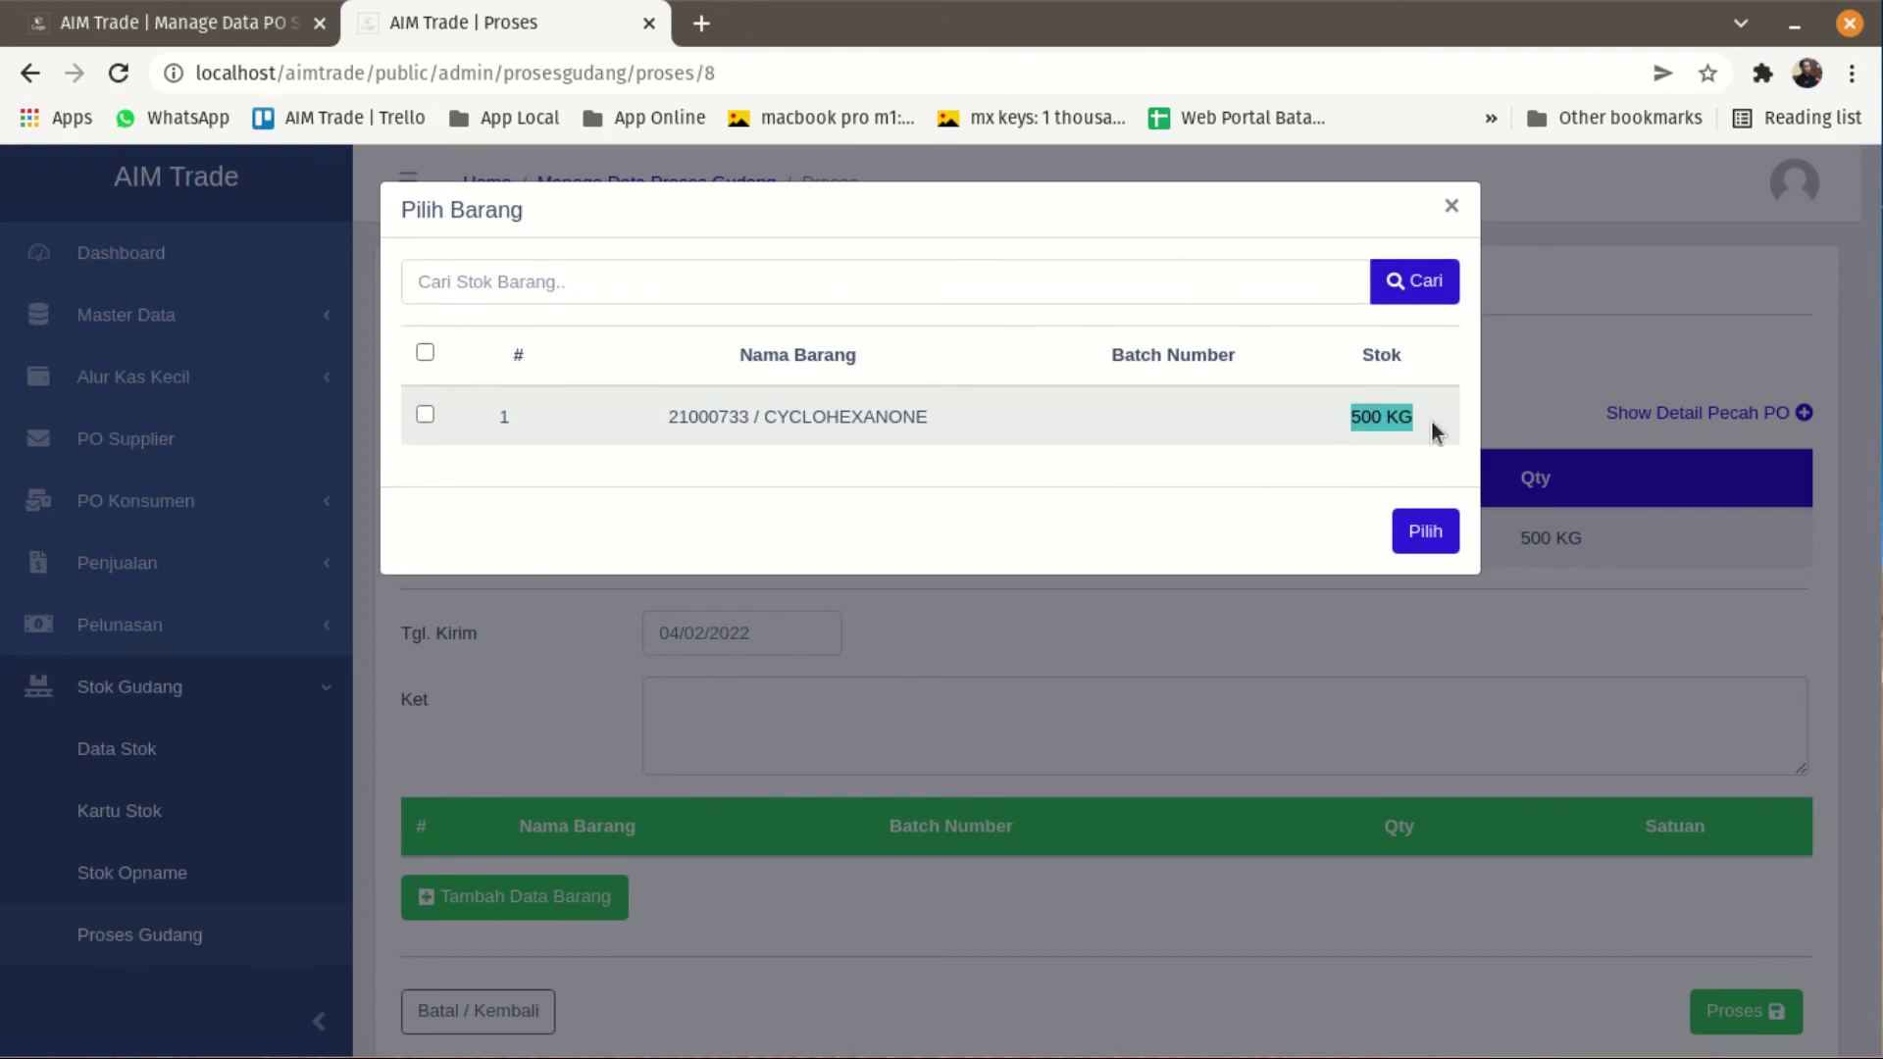
{"action": "left_click", "coordinate": [1246, 474]}
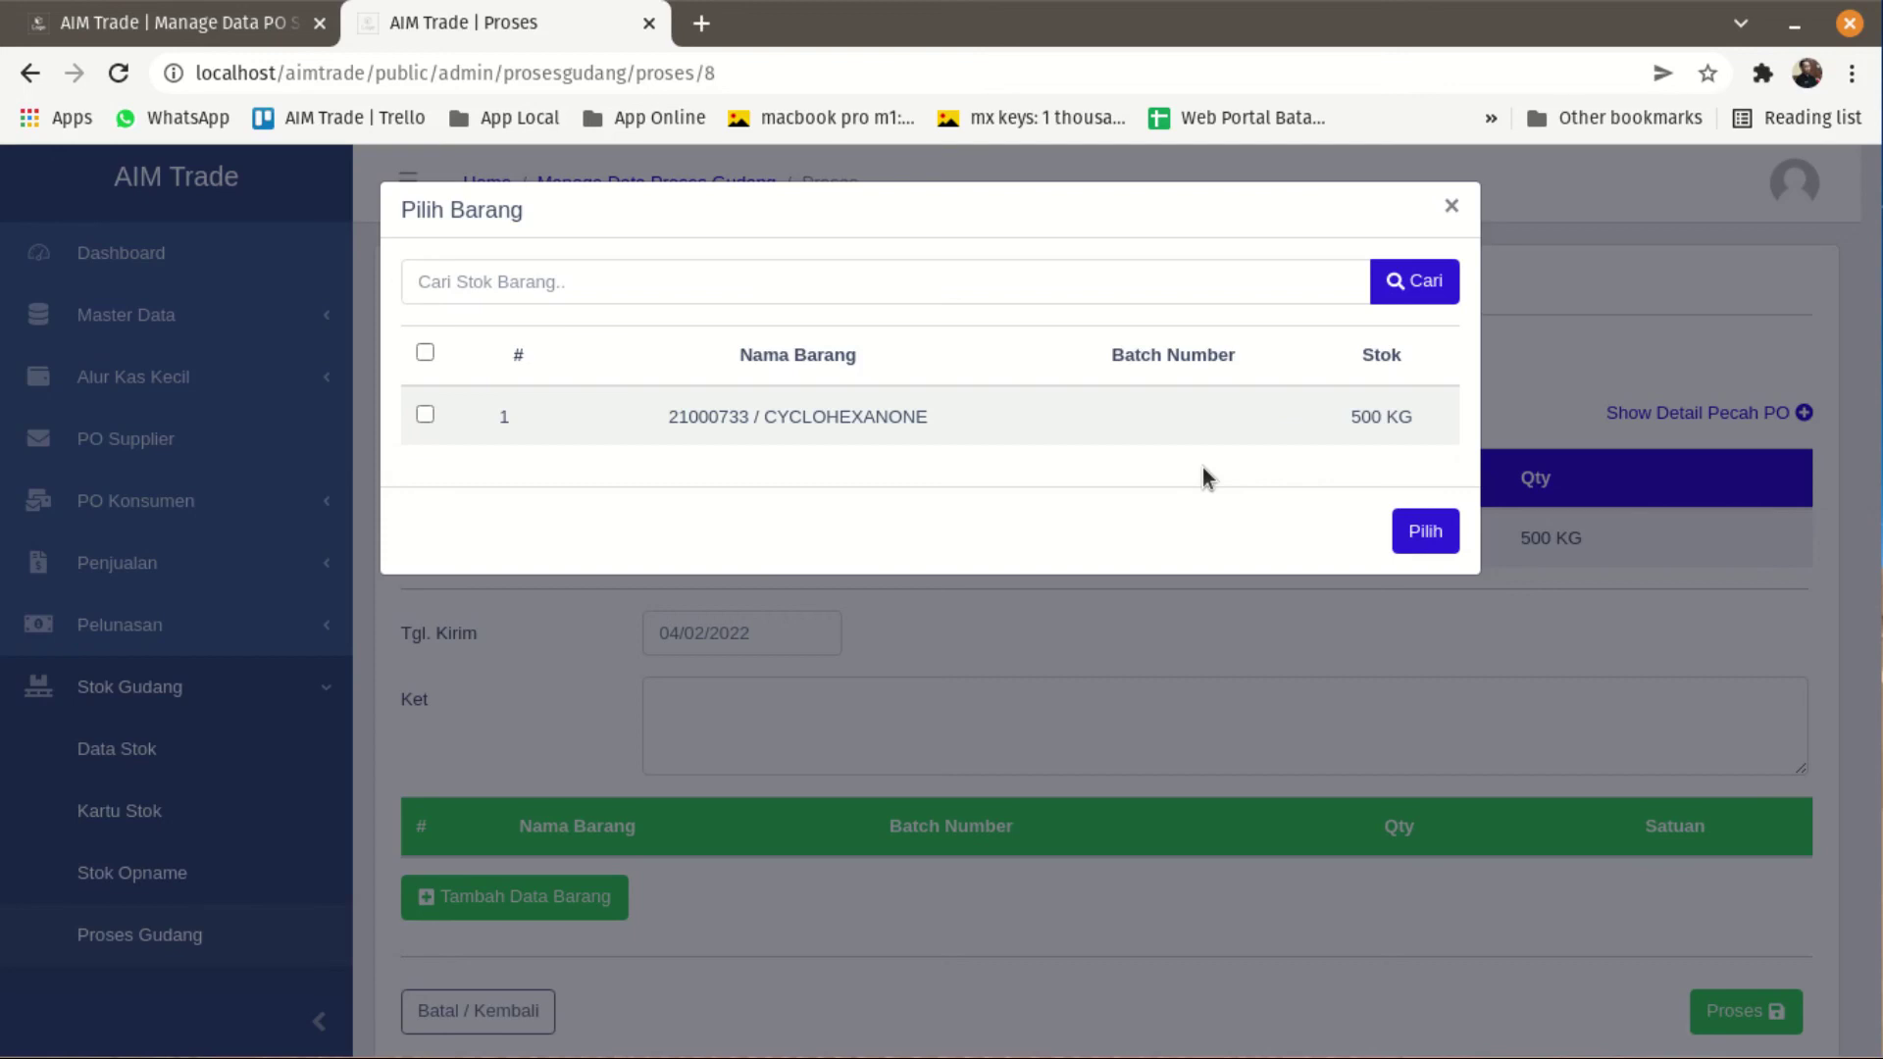
{"action": "left_click", "coordinate": [424, 416]}
{"action": "left_click", "coordinate": [1438, 534]}
Step: Set the CYCLOHEXANONE quantity to 500 with KG as its unit and save the Proses Gudang data
{"action": "scroll", "coordinate": [1214, 622], "scroll_direction": "down", "scroll_amount": 2}
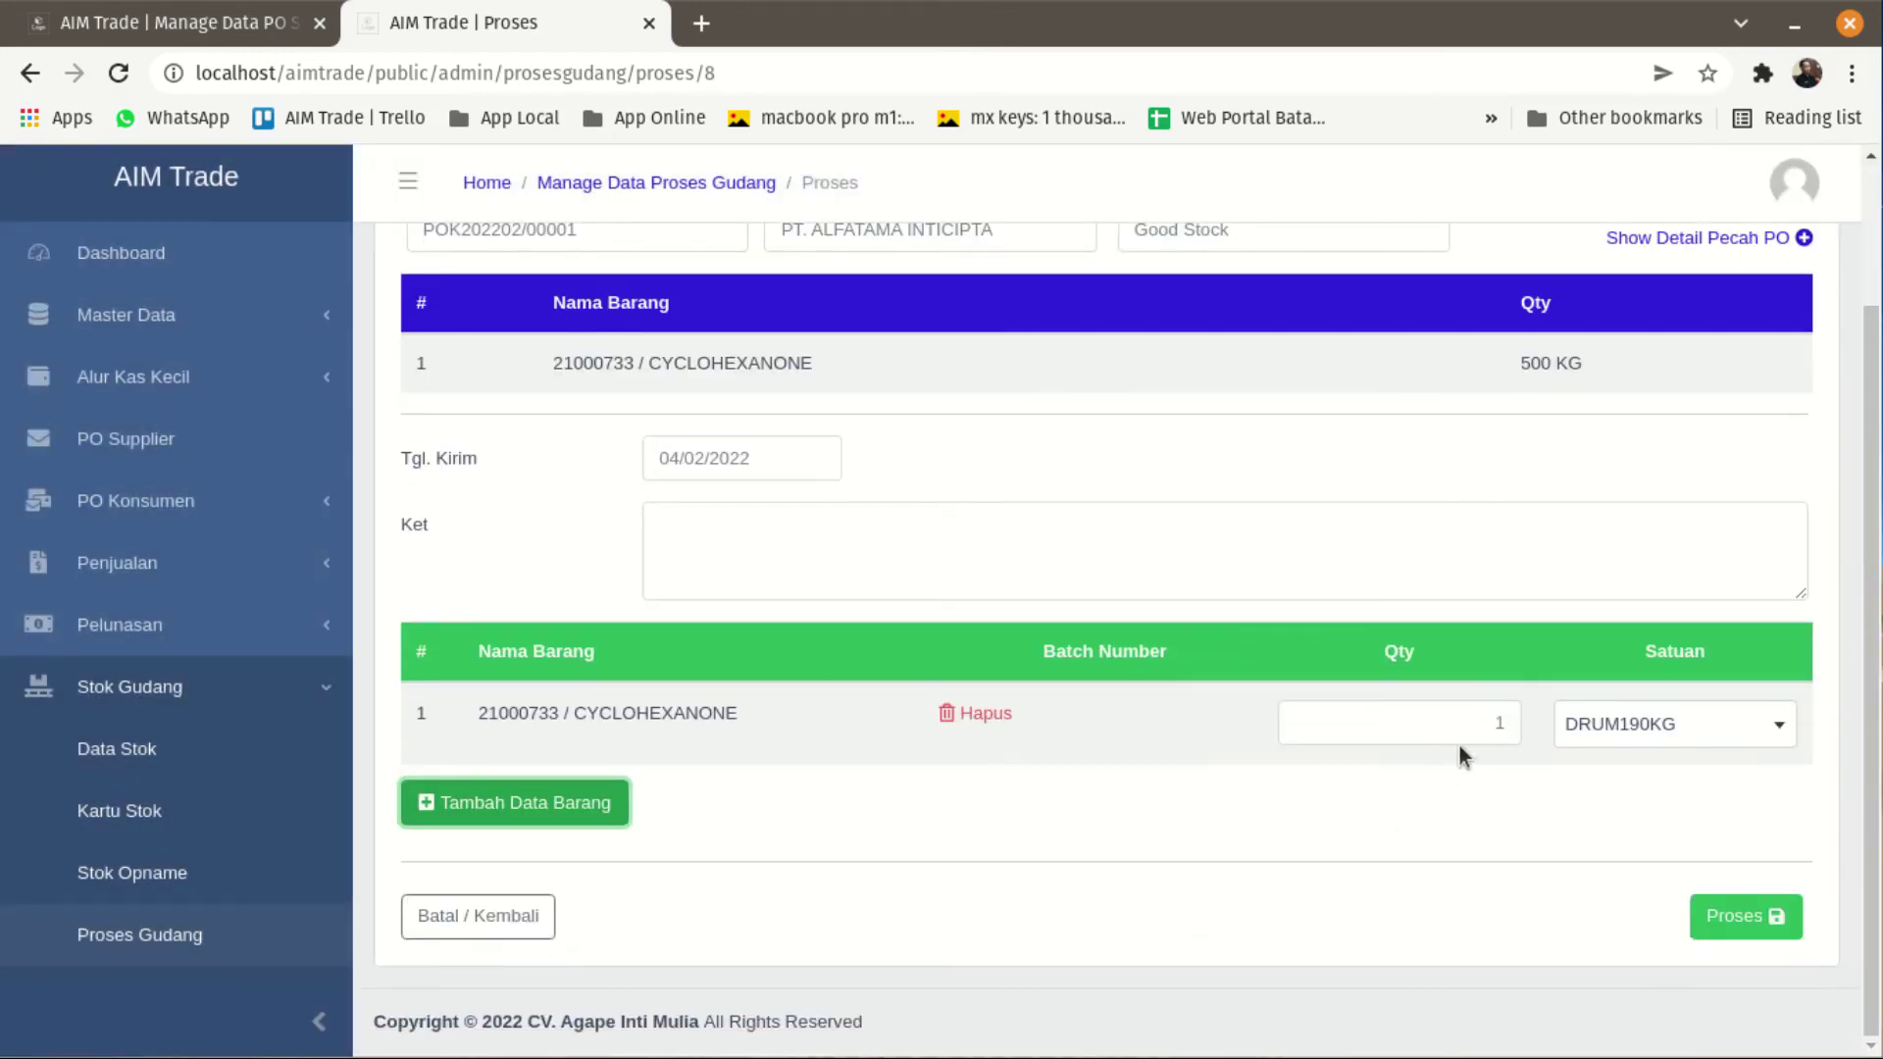
{"action": "double_click", "coordinate": [1500, 724]}
{"action": "type", "text": "5000"}
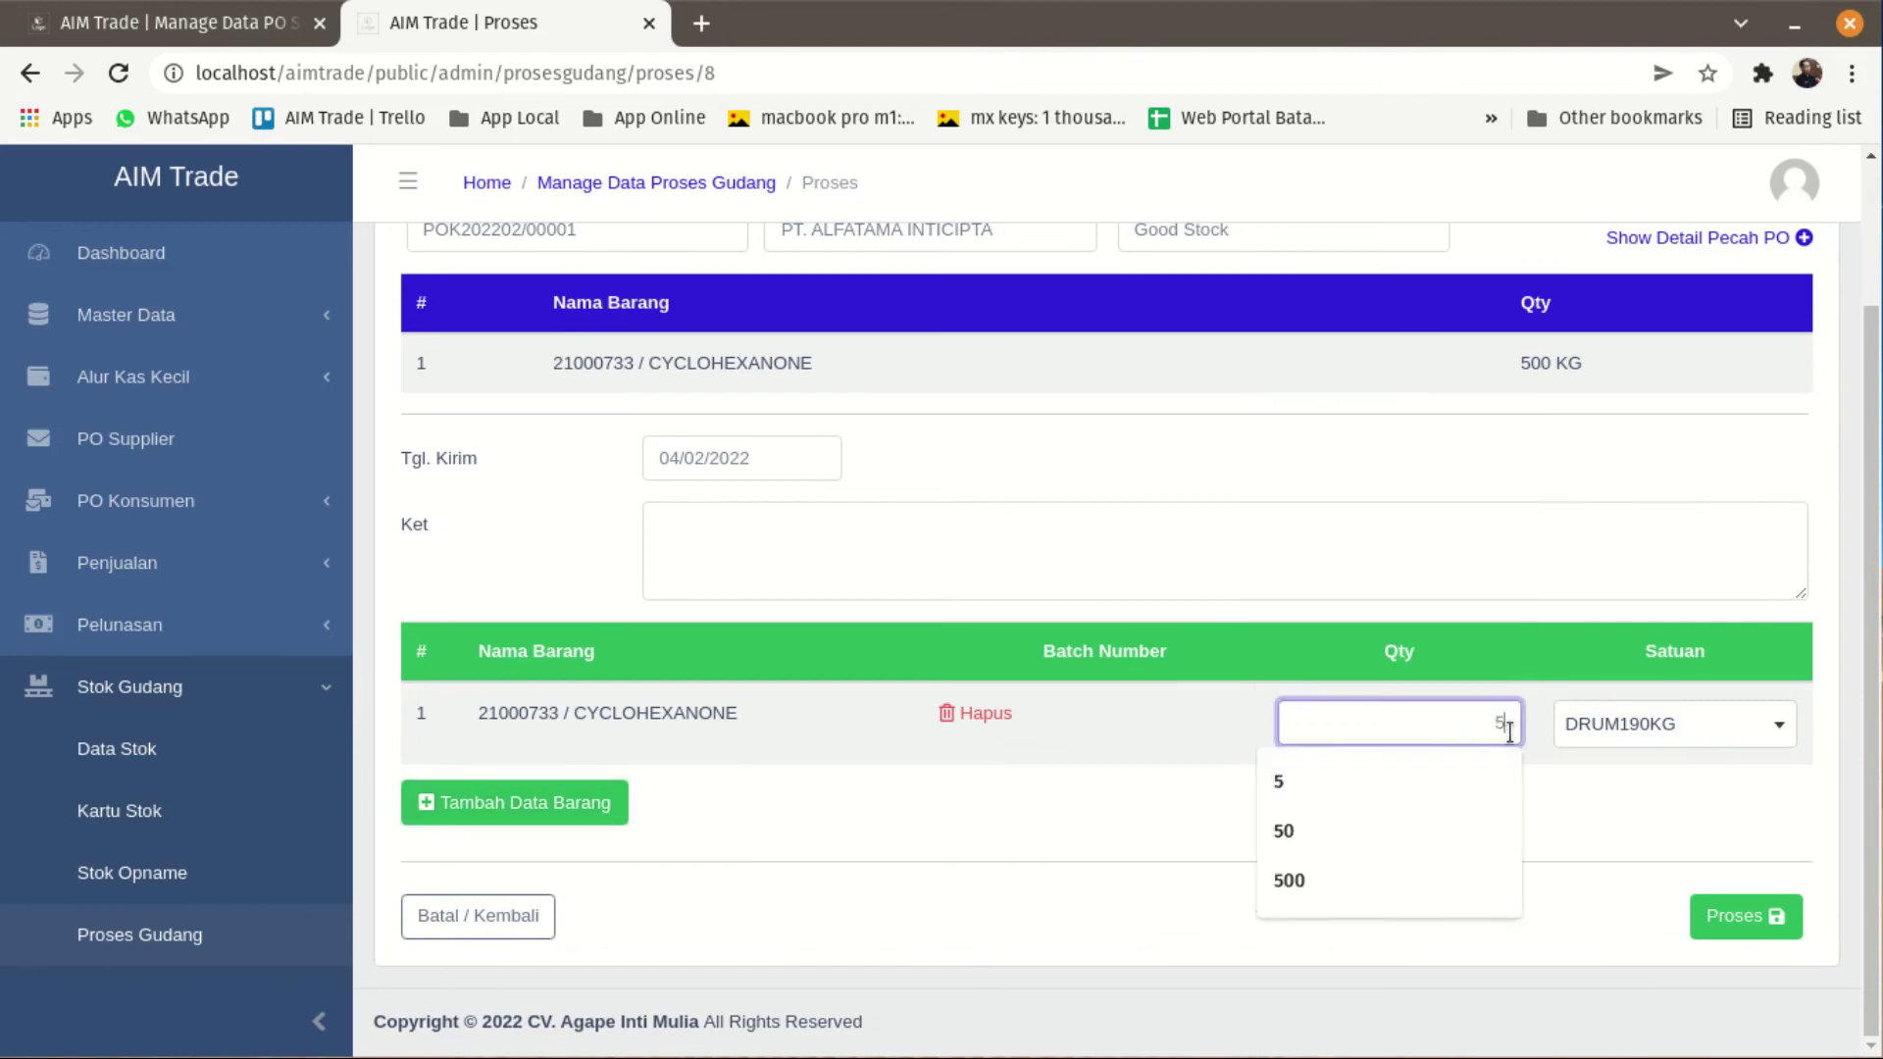
{"action": "key", "text": "BackSpace"}
{"action": "left_click", "coordinate": [1677, 726]}
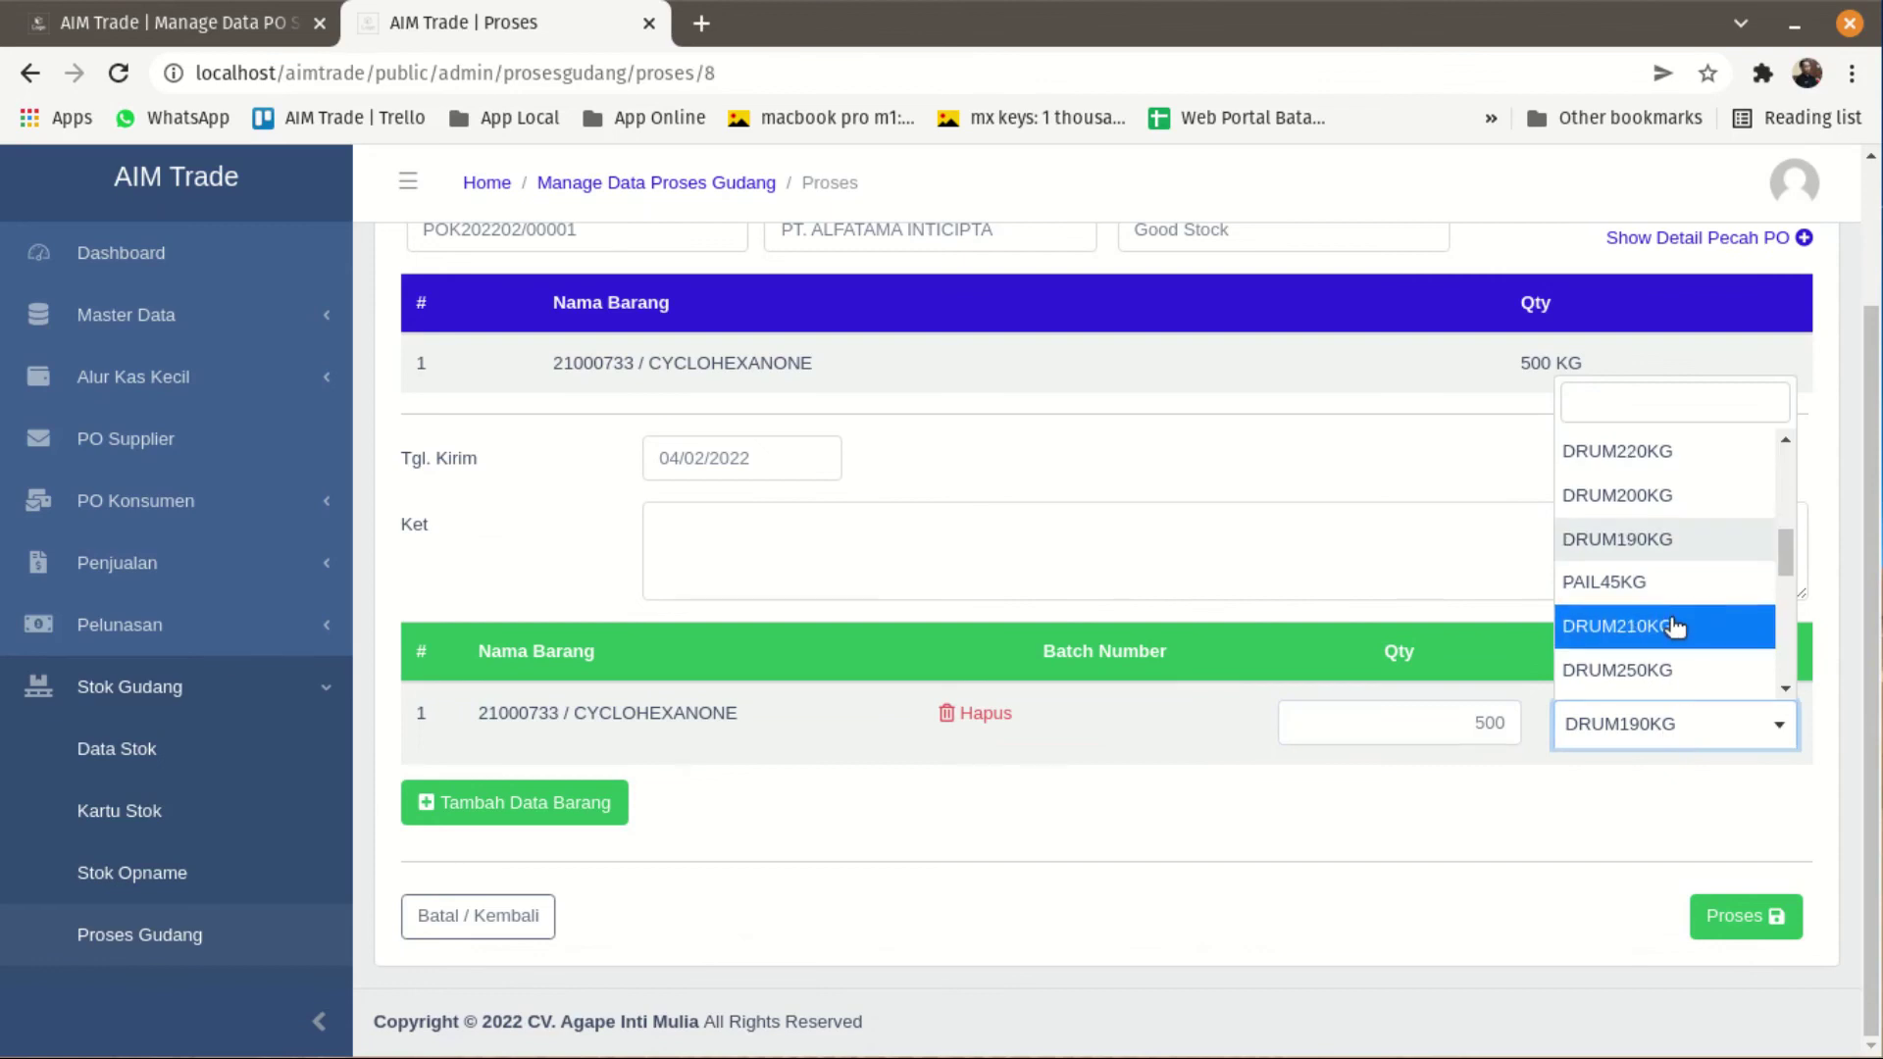
{"action": "scroll", "coordinate": [1673, 615], "scroll_direction": "up", "scroll_amount": 3}
{"action": "left_click", "coordinate": [1647, 500]}
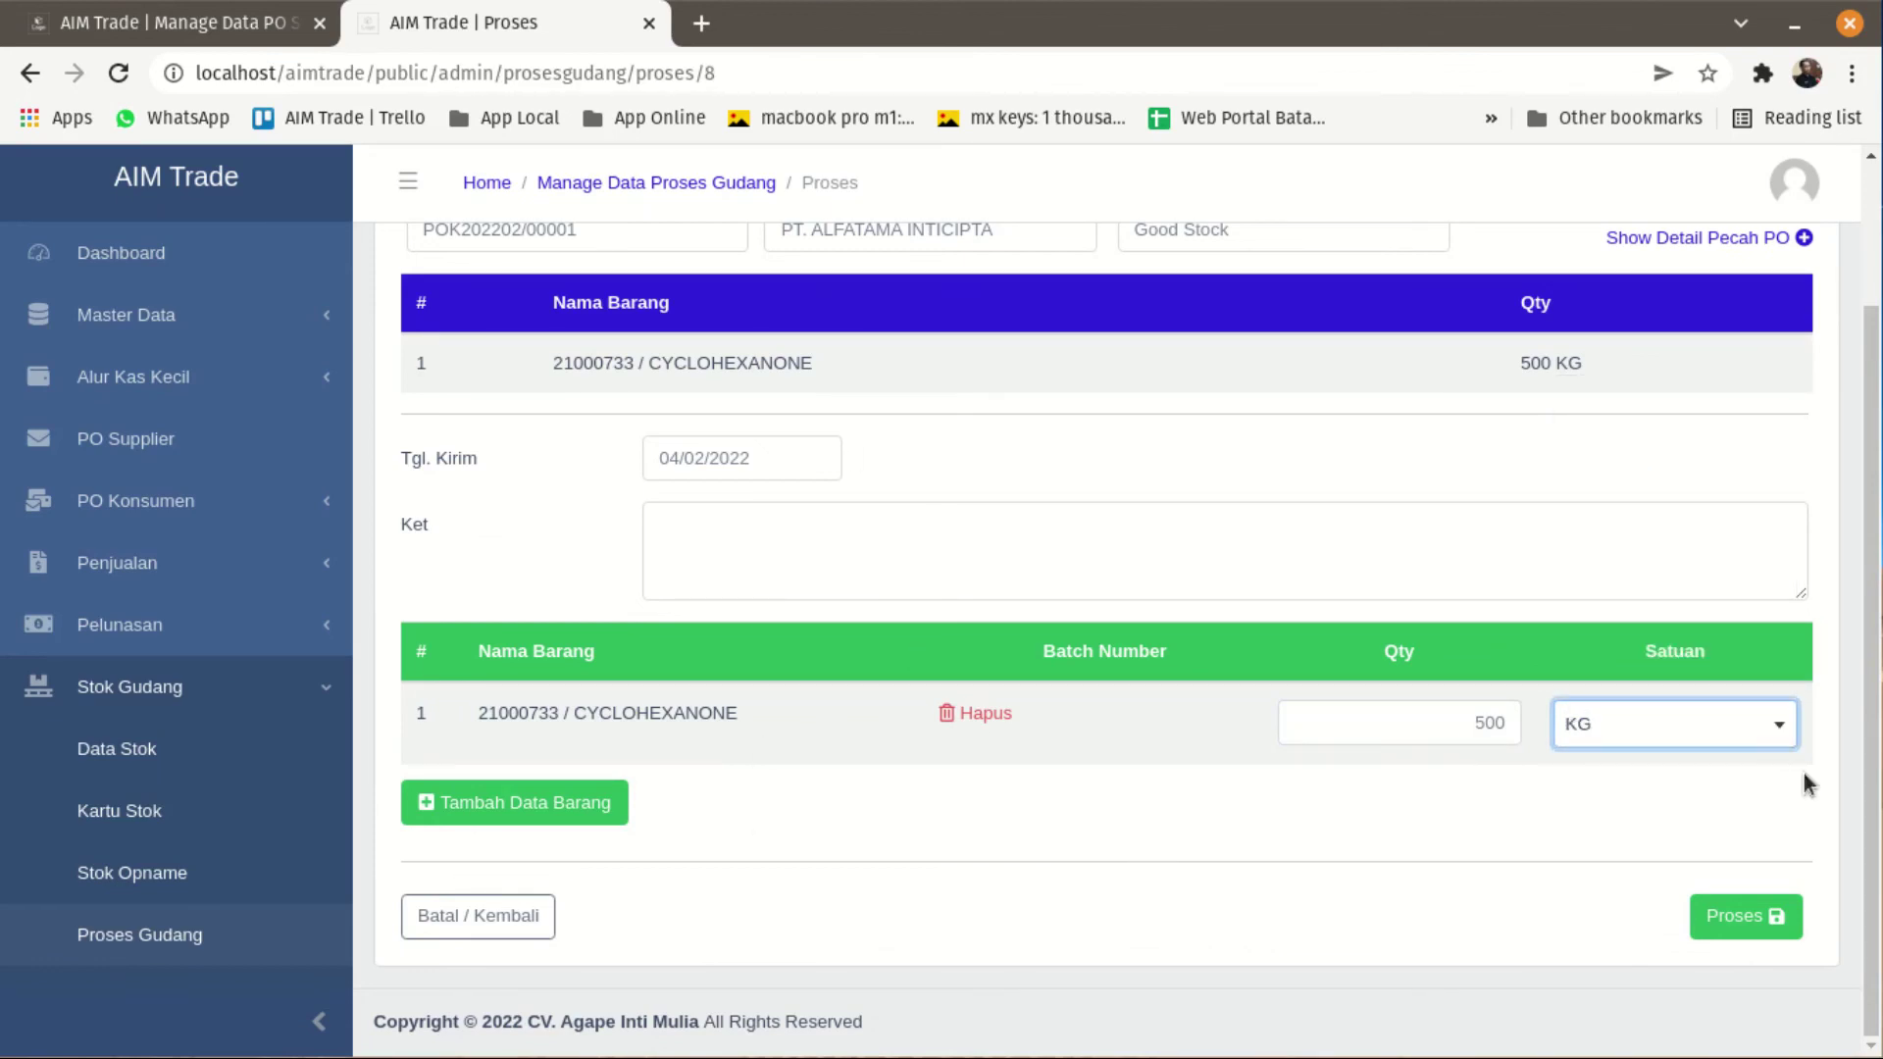
{"action": "left_click", "coordinate": [1755, 926]}
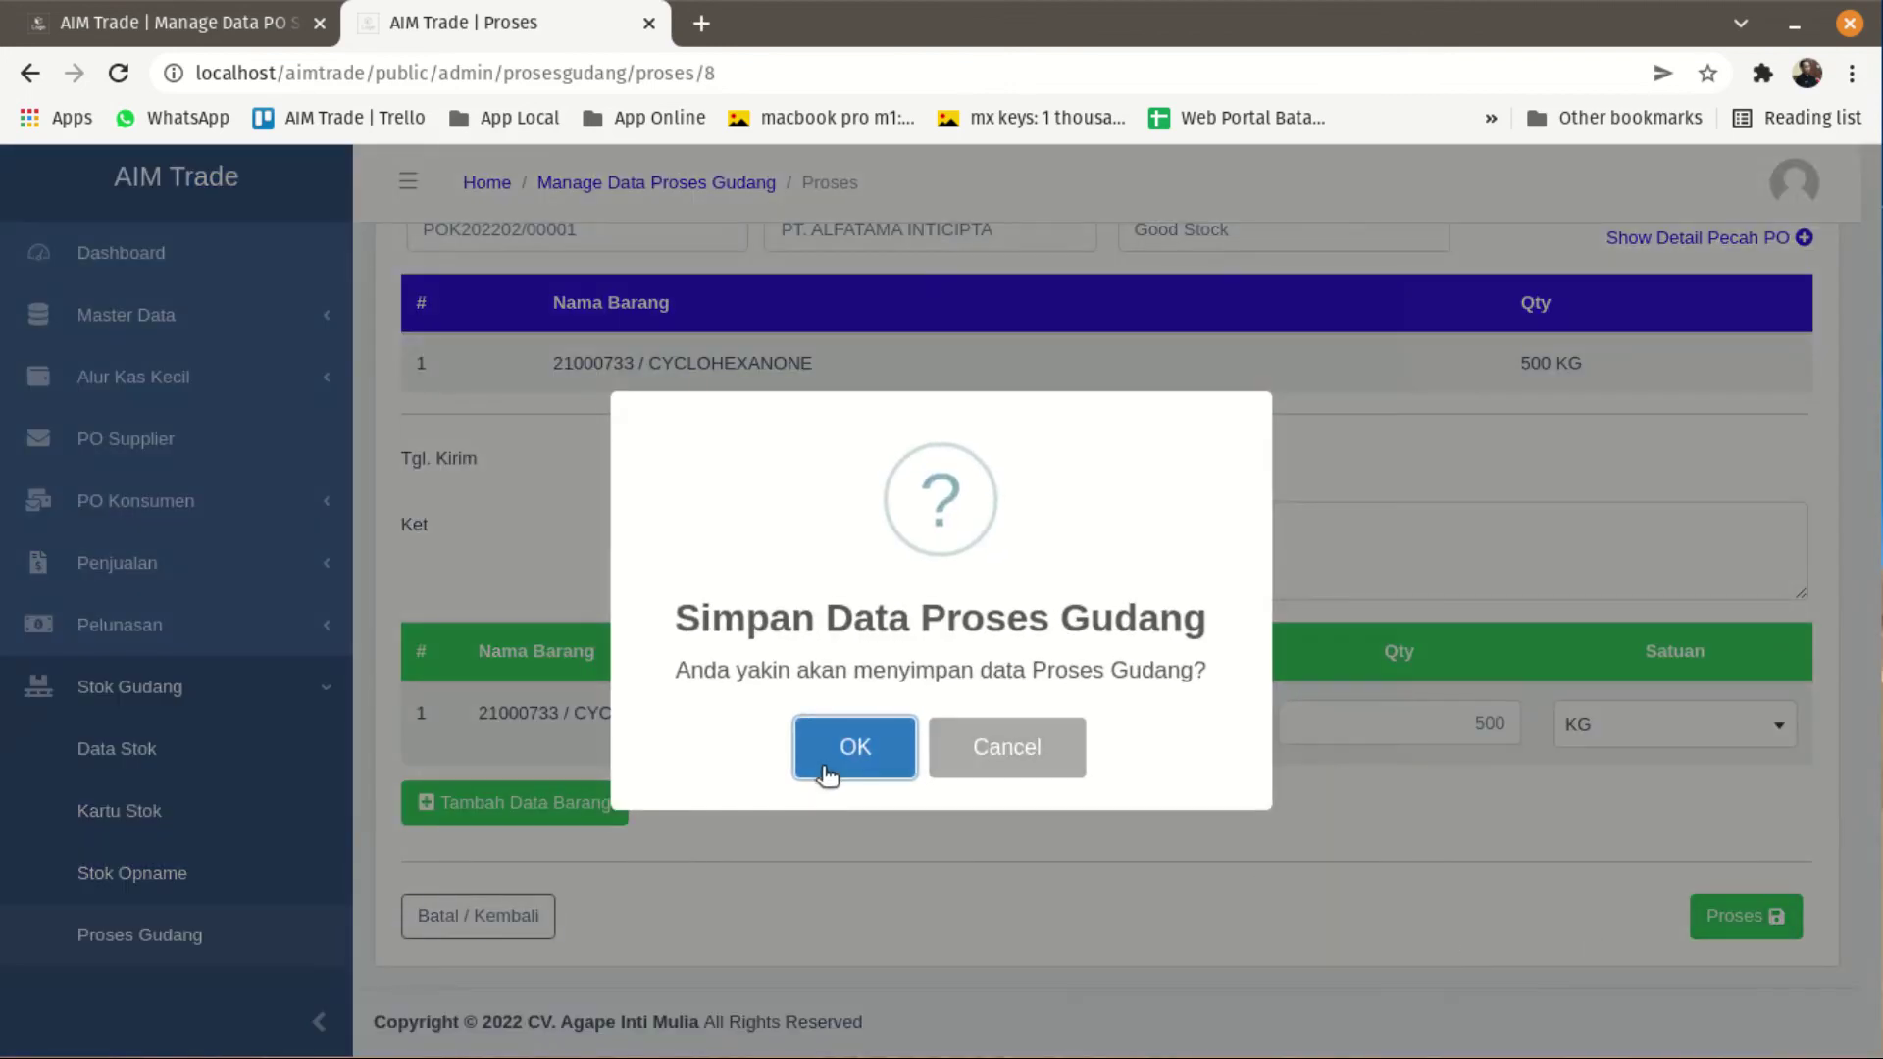
{"action": "left_click", "coordinate": [854, 745]}
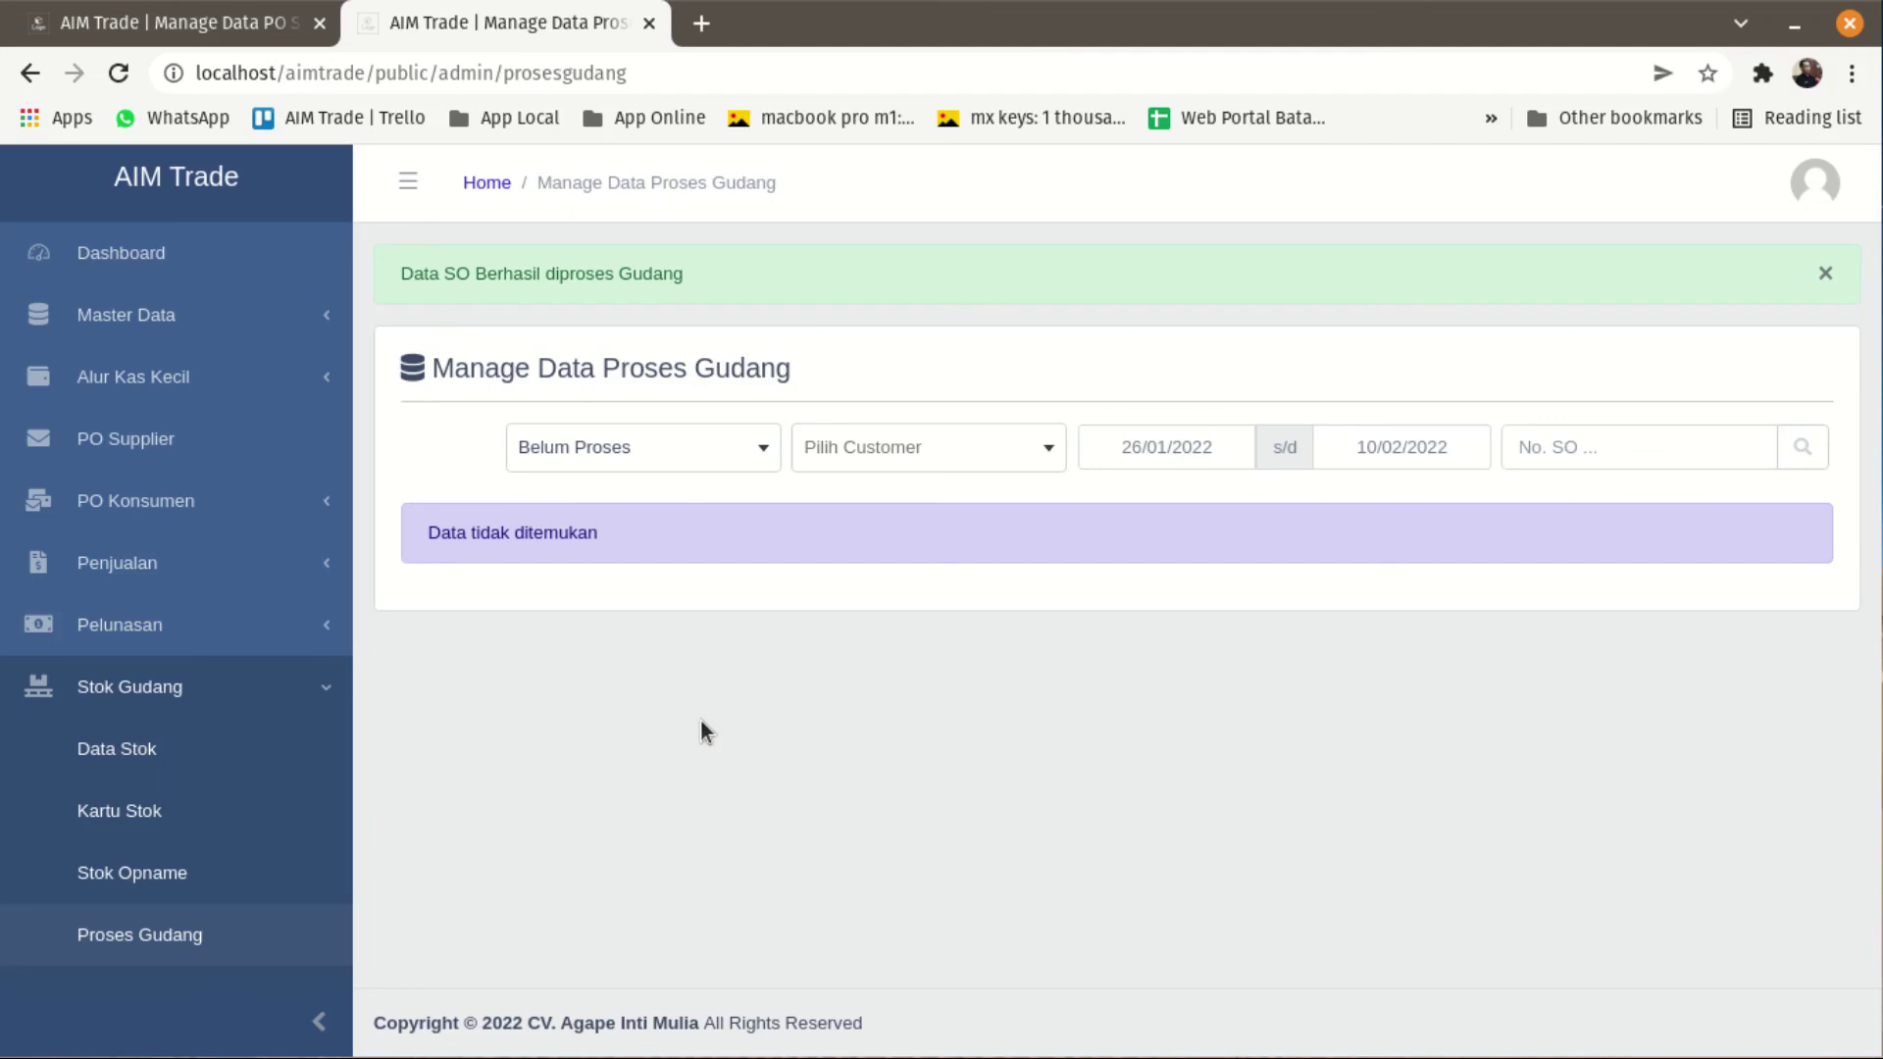
Step: Return to the Ubah Status Stok Konsinyasi list of the warehouse stock section
{"action": "scroll", "coordinate": [246, 765], "scroll_direction": "down", "scroll_amount": 3}
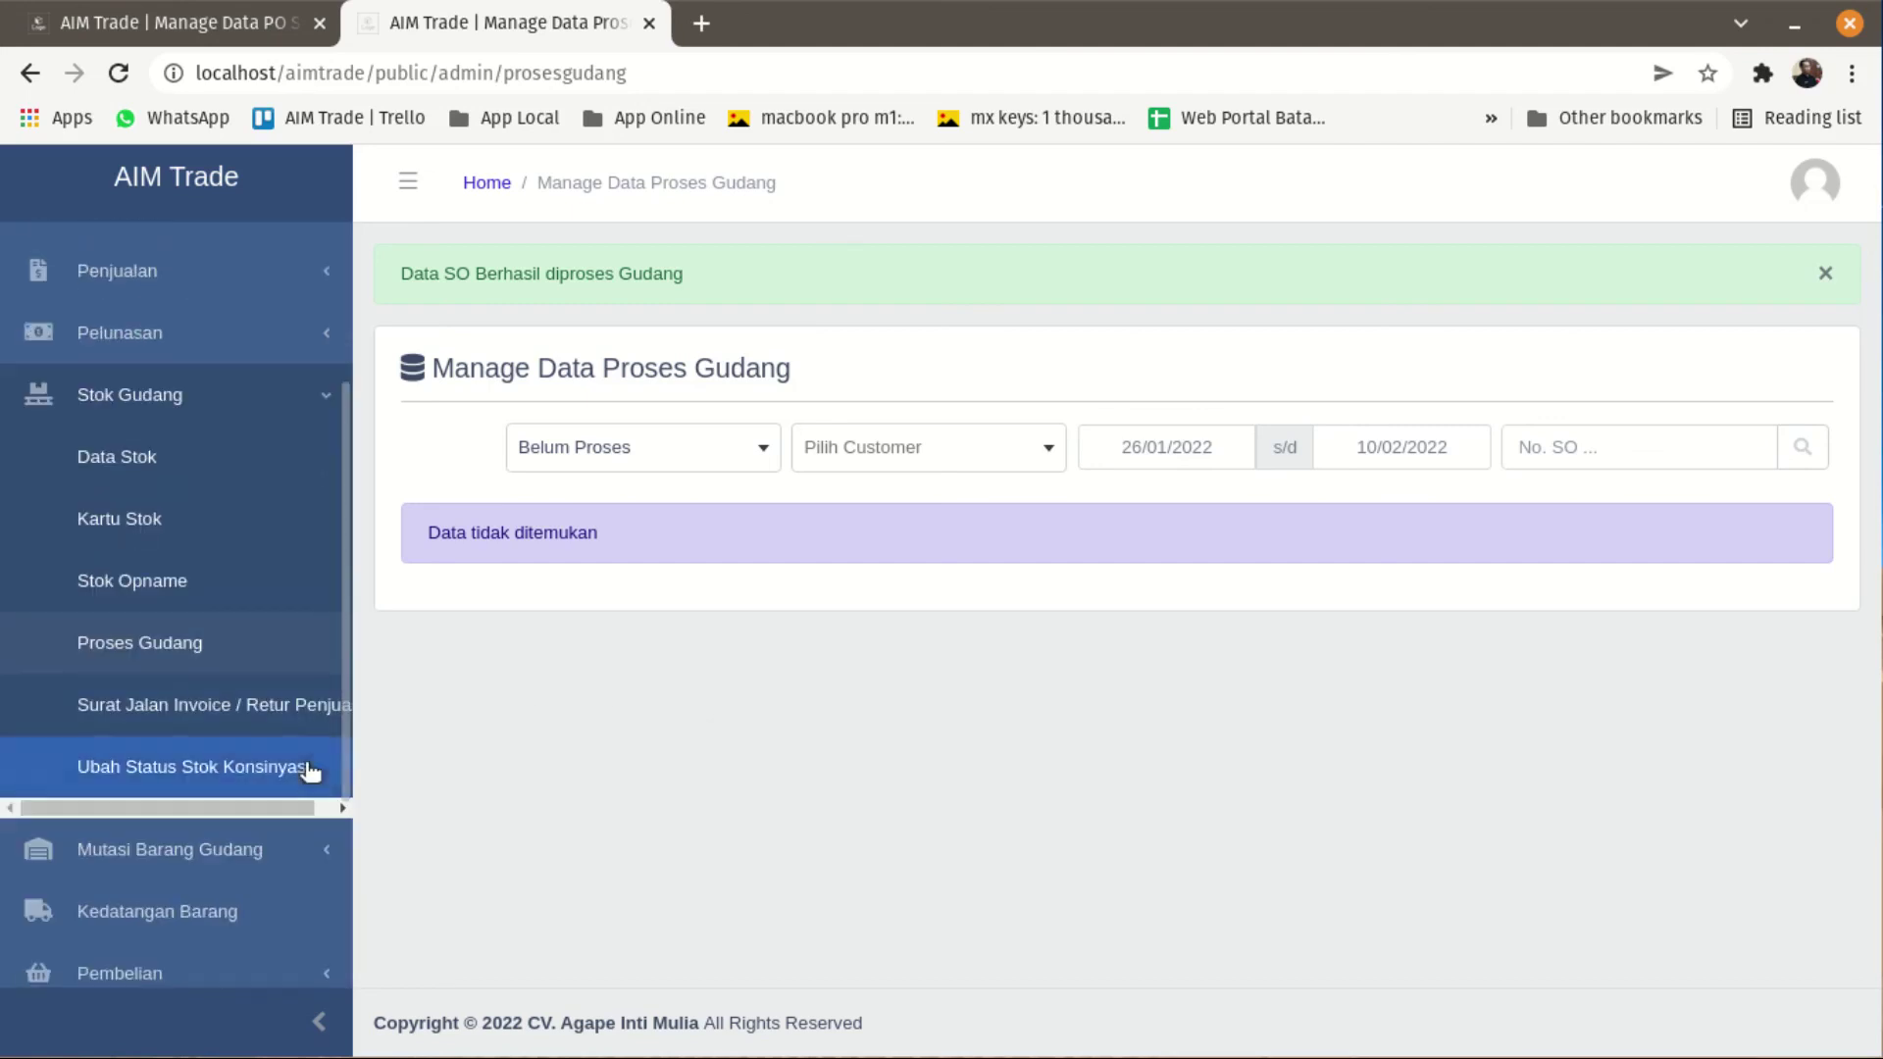
{"action": "left_click", "coordinate": [169, 769]}
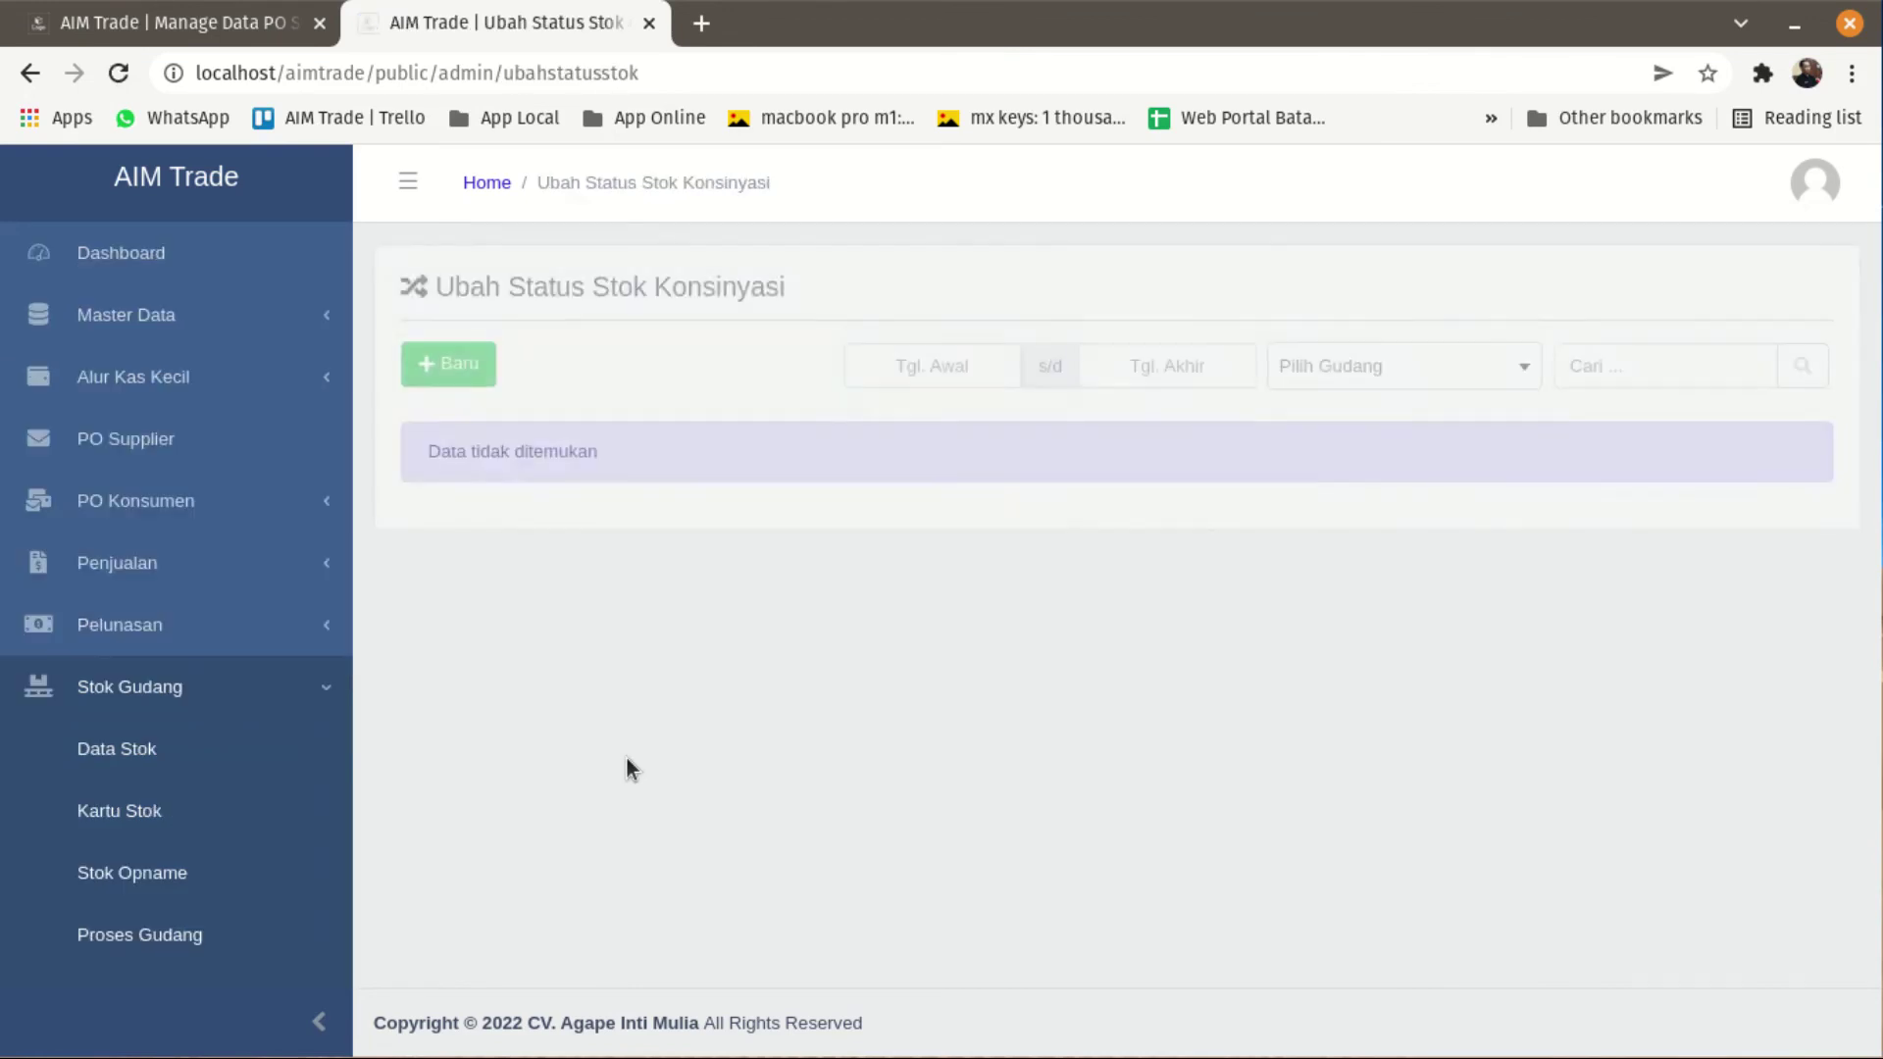